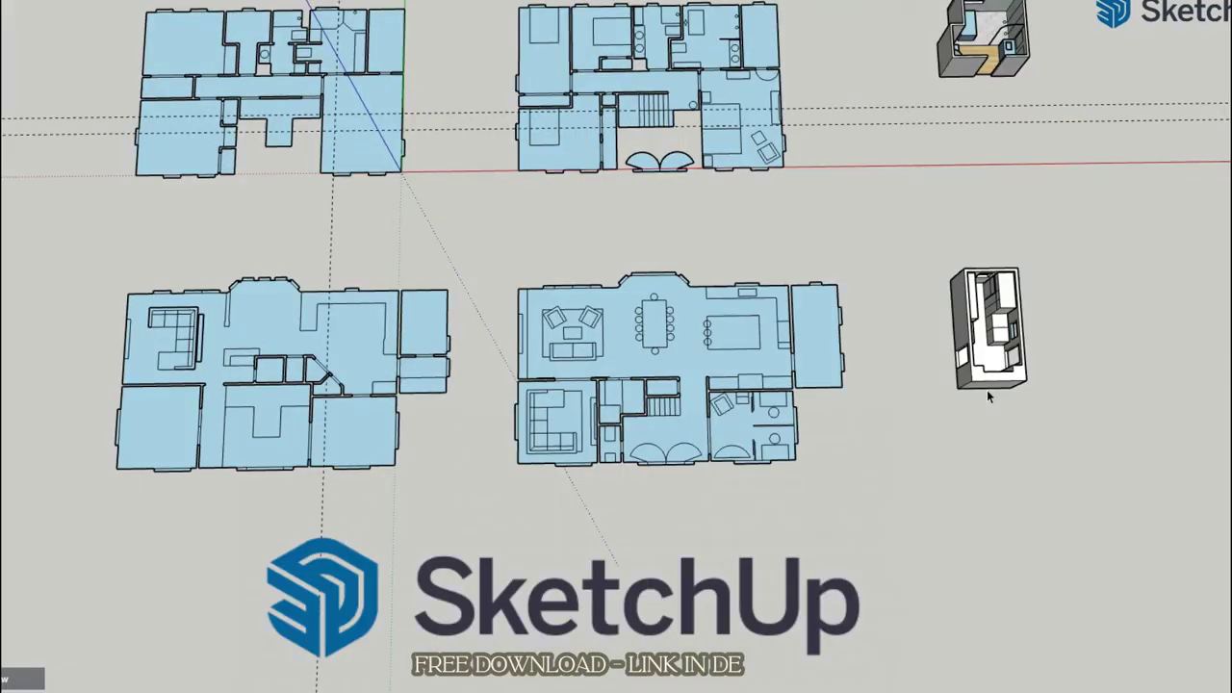
pyautogui.scroll(7, 491, 118)
pyautogui.scroll(-3, 185, 289)
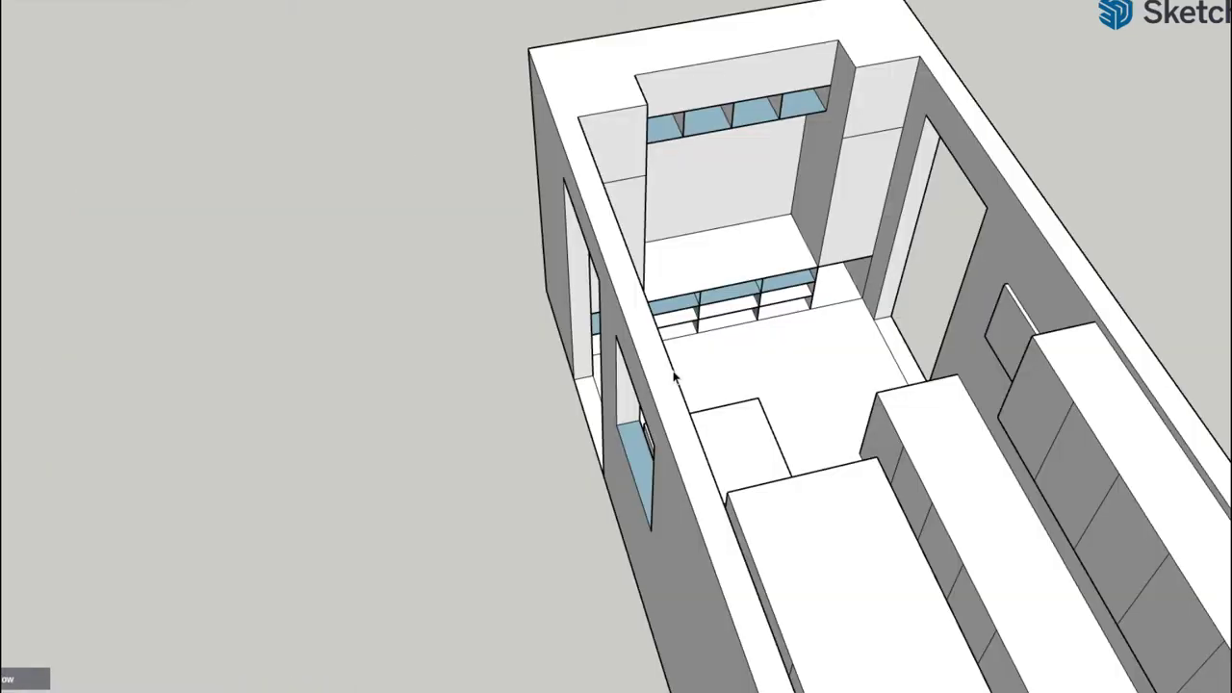
pyautogui.moveTo(674, 375)
pyautogui.mouseDown(button='middle')
pyautogui.moveTo(880, 490)
pyautogui.moveTo(1219, 498)
pyautogui.moveTo(966, 318)
pyautogui.moveTo(795, 333)
pyautogui.moveTo(820, 215)
pyautogui.moveTo(965, 206)
pyautogui.moveTo(797, 271)
pyautogui.mouseUp(button='middle')
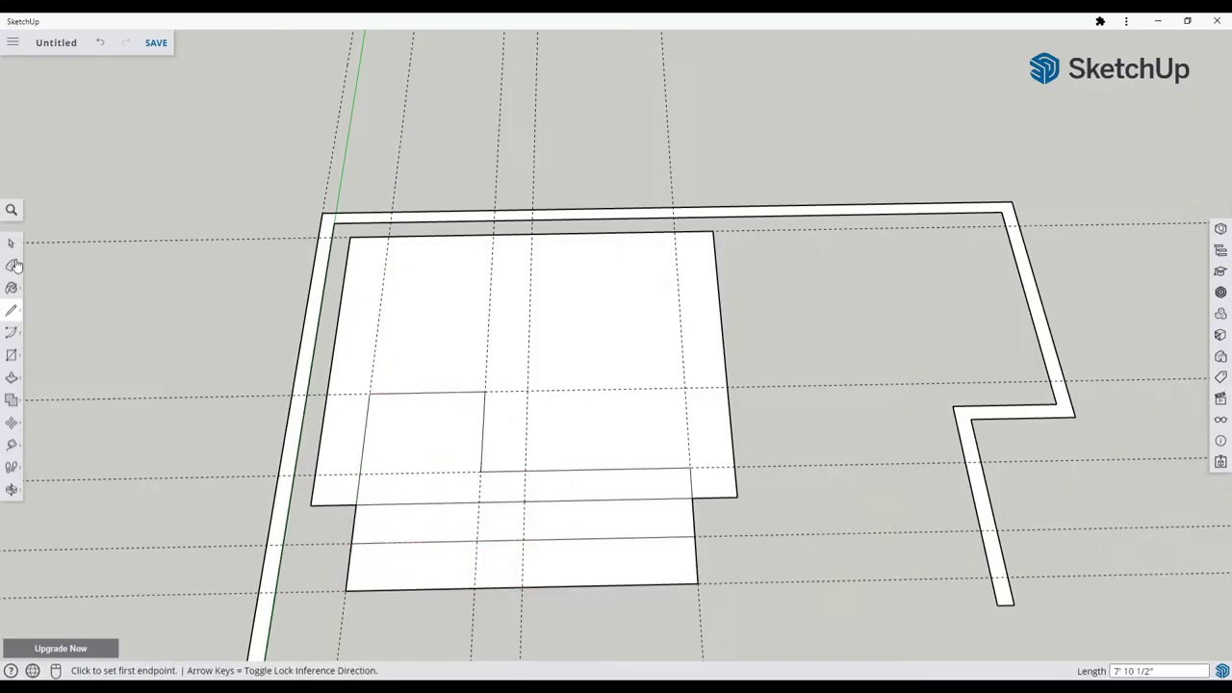
# Place a guide and draw a line dividing the seat area of the couch outline into separate cushions.
pyautogui.press('space')
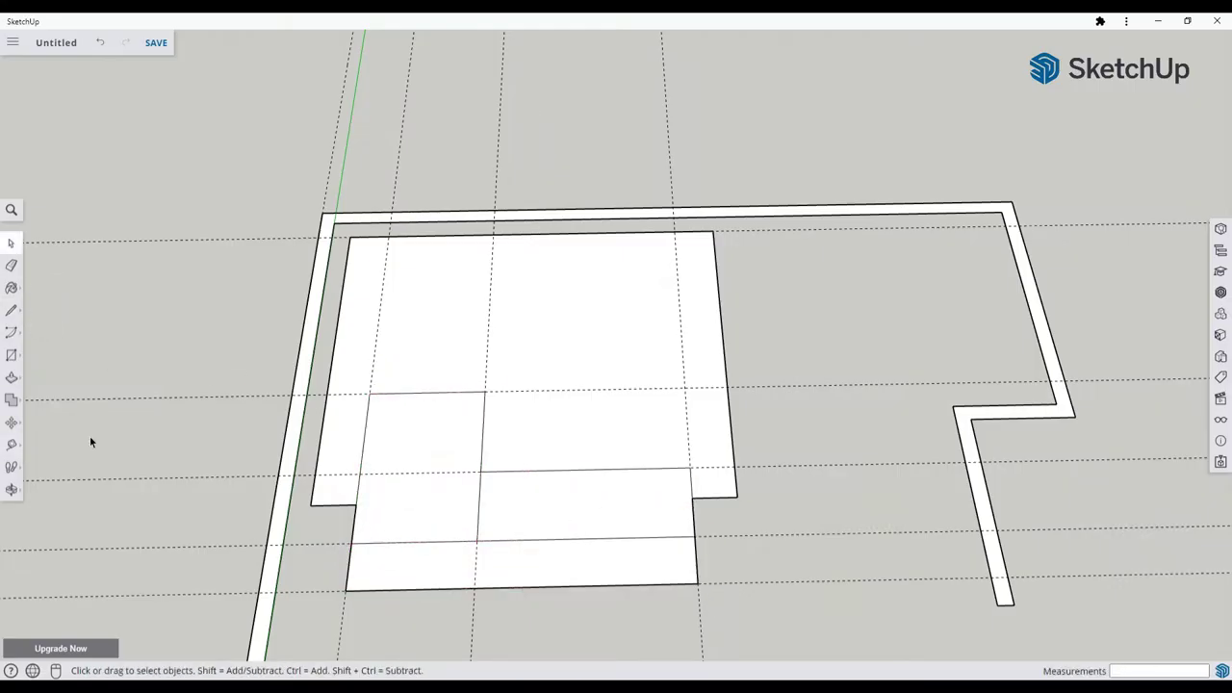
pyautogui.press('t')
pyautogui.click(364, 440)
pyautogui.click(11, 310)
pyautogui.click(363, 475)
pyautogui.click(578, 470)
pyautogui.click(575, 539)
pyautogui.moveTo(575, 539); pyautogui.dragTo(462, 520, button='middle')
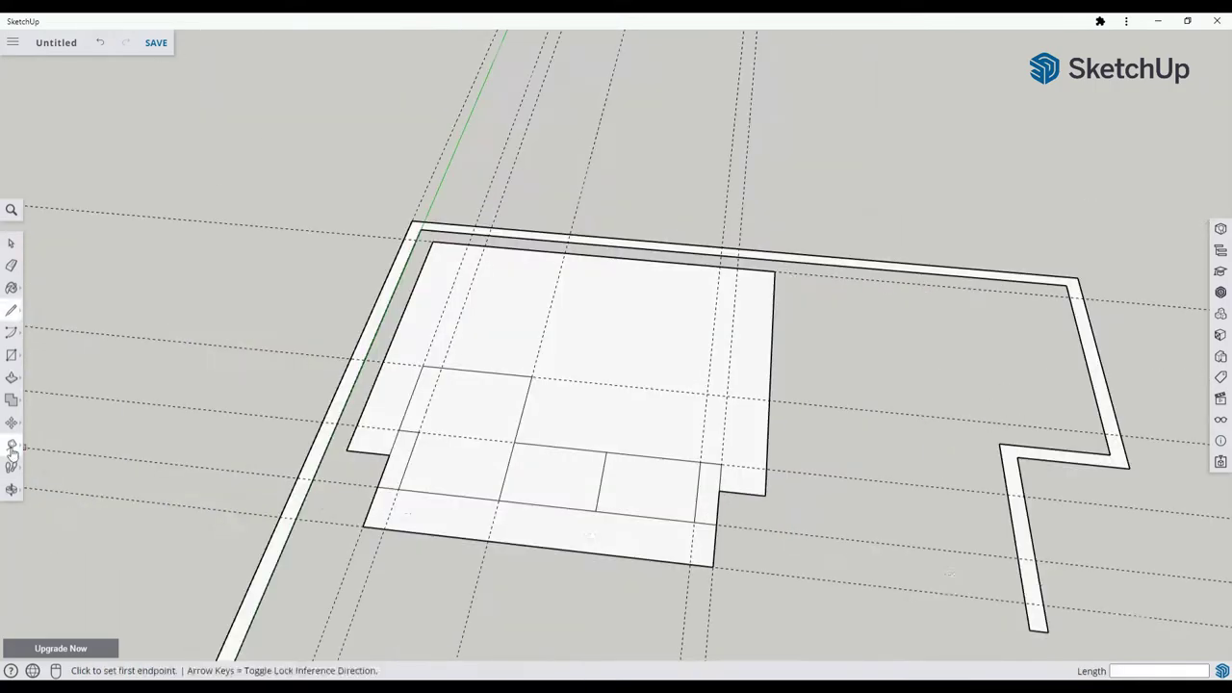
pyautogui.click(11, 445)
pyautogui.moveTo(693, 452); pyautogui.dragTo(319, 441, button='middle')
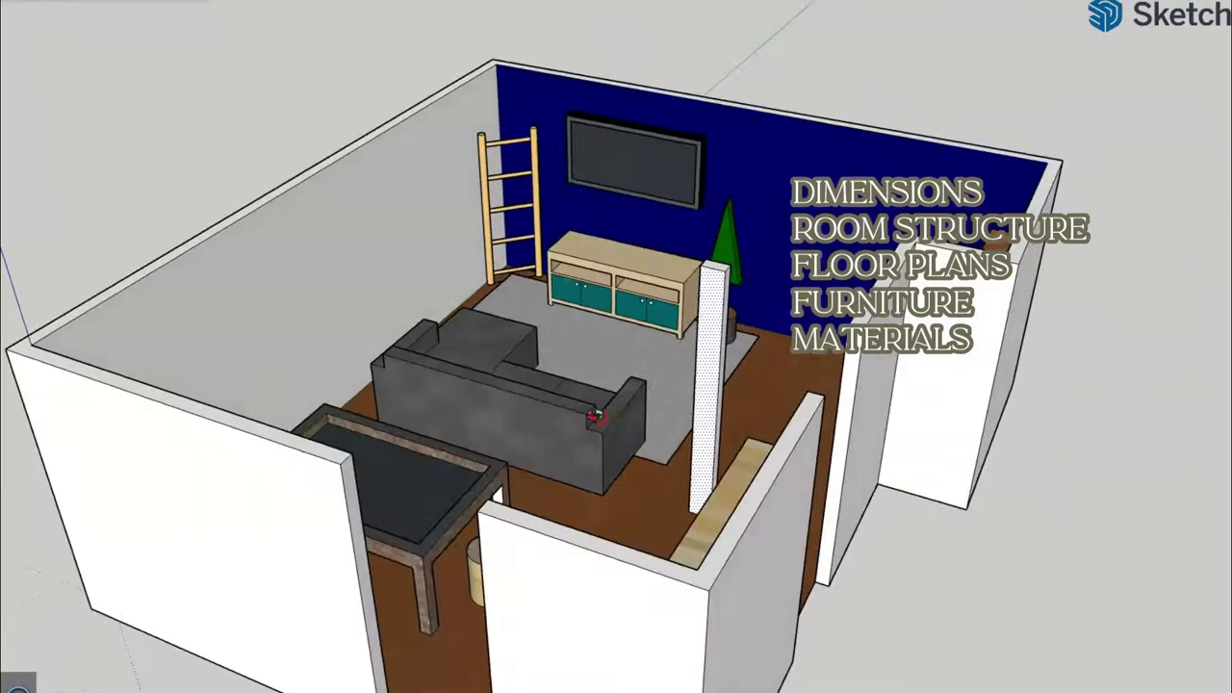
pyautogui.moveTo(485, 328); pyautogui.dragTo(770, 500, button='middle')
pyautogui.scroll(-3, 770, 500)
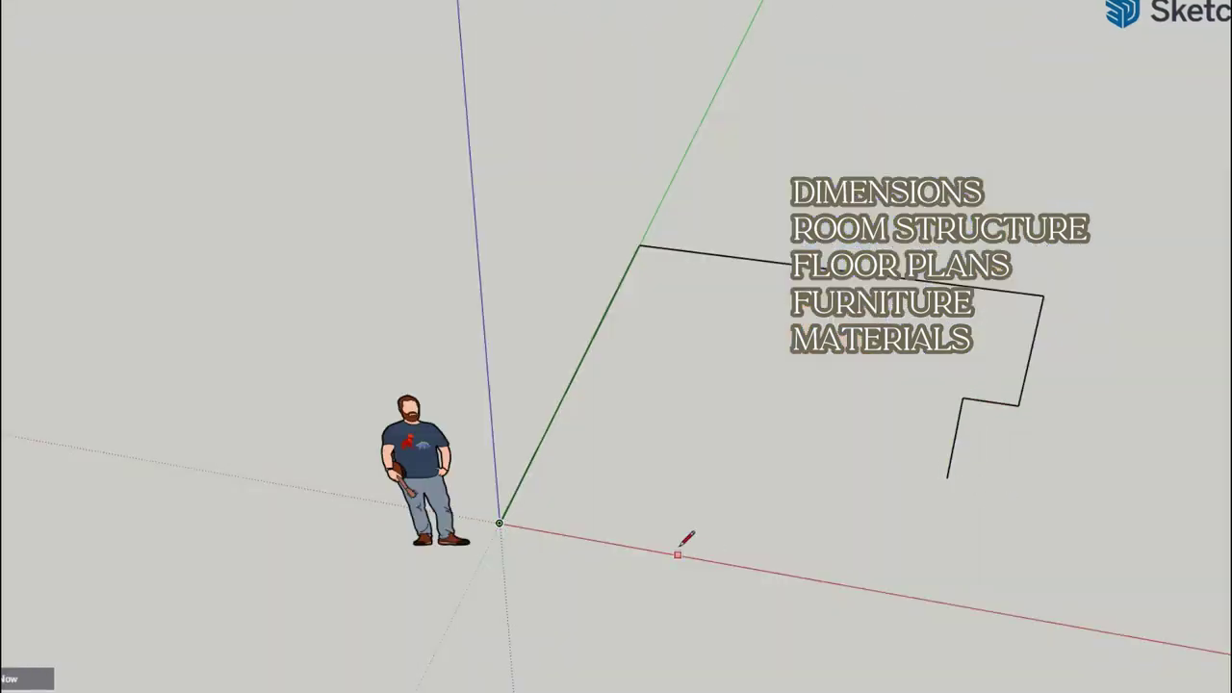
# Draw the bottom wall segment along the red axis and erase the misplaced wall segments on the stepped side.
pyautogui.click(760, 530)
pyautogui.click(855, 546)
pyautogui.click(947, 478)
pyautogui.moveTo(997, 510); pyautogui.dragTo(869, 495, button='middle')
pyautogui.press('Delete')
# Redraw the stepped right-hand walls and complete the perimeter, leaving gaps for the door opening and the bottom-wall opening.
pyautogui.click(908, 402)
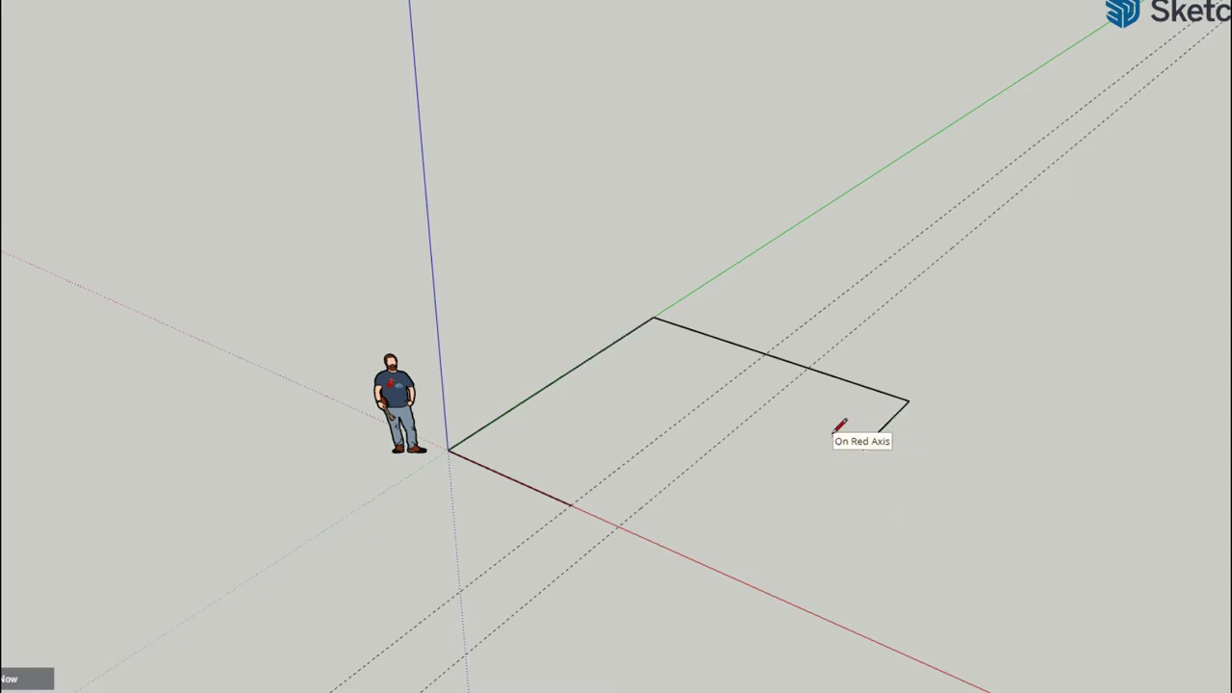
pyautogui.click(834, 433)
pyautogui.click(801, 426)
pyautogui.click(801, 426)
pyautogui.scroll(1, 851, 507)
pyautogui.click(796, 418)
pyautogui.click(779, 553)
pyautogui.click(691, 536)
pyautogui.moveTo(799, 520); pyautogui.dragTo(664, 491, button='middle')
pyautogui.press('Delete')
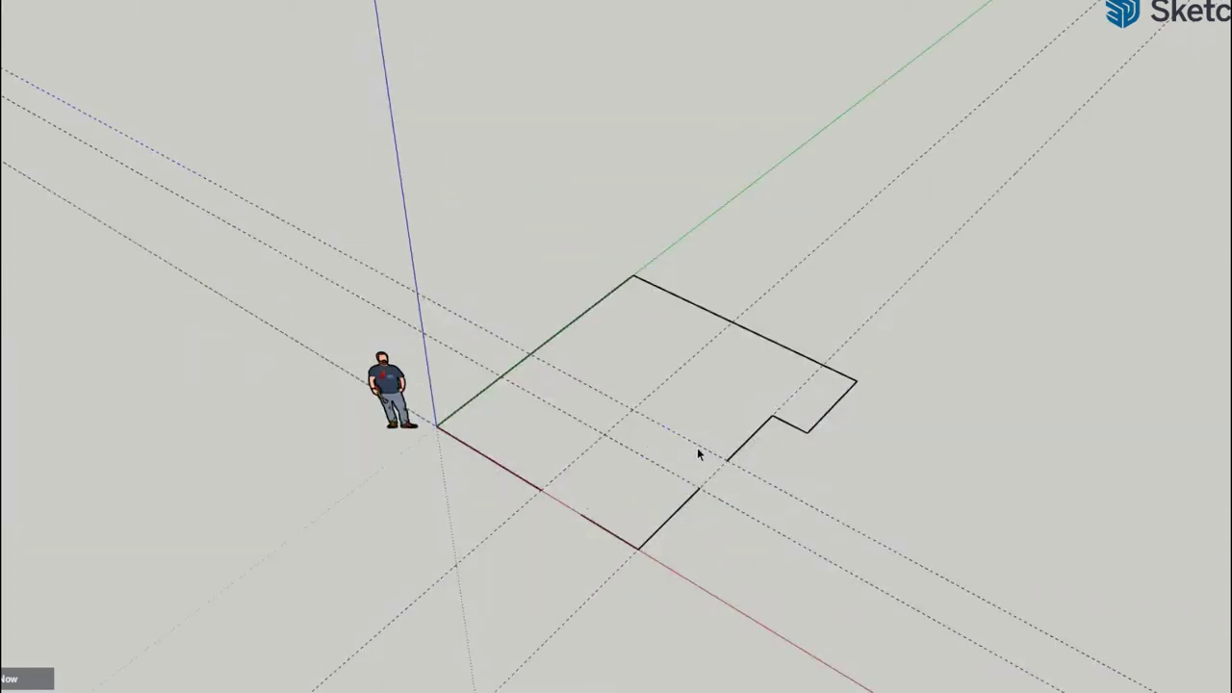
# Examine the finished kitchen and bathroom models from several angles.
pyautogui.scroll(4, 617, 445)
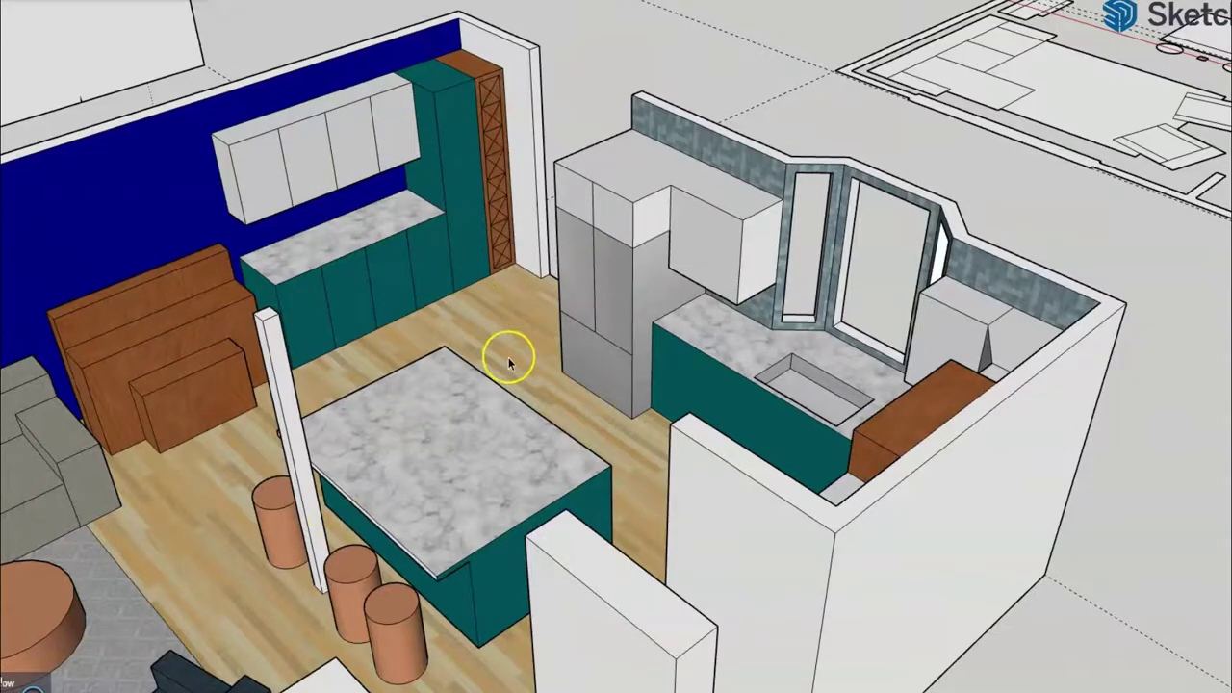
pyautogui.moveTo(506, 352); pyautogui.dragTo(386, 261, button='middle')
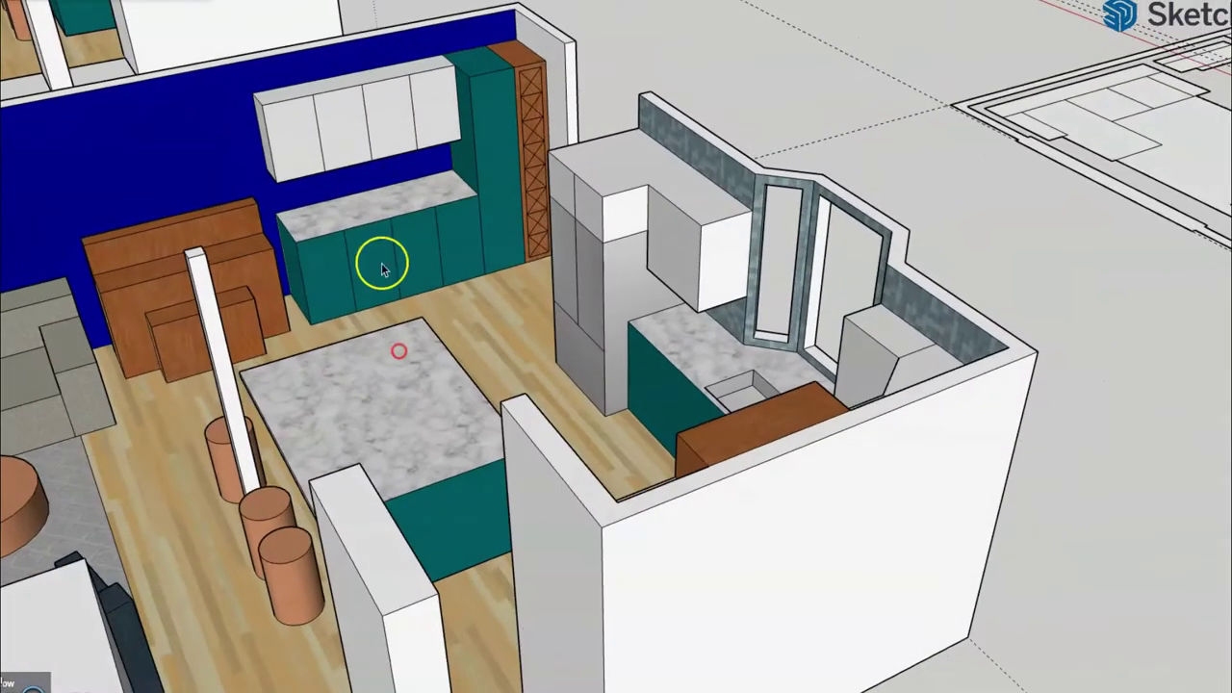
pyautogui.scroll(2, 385, 116)
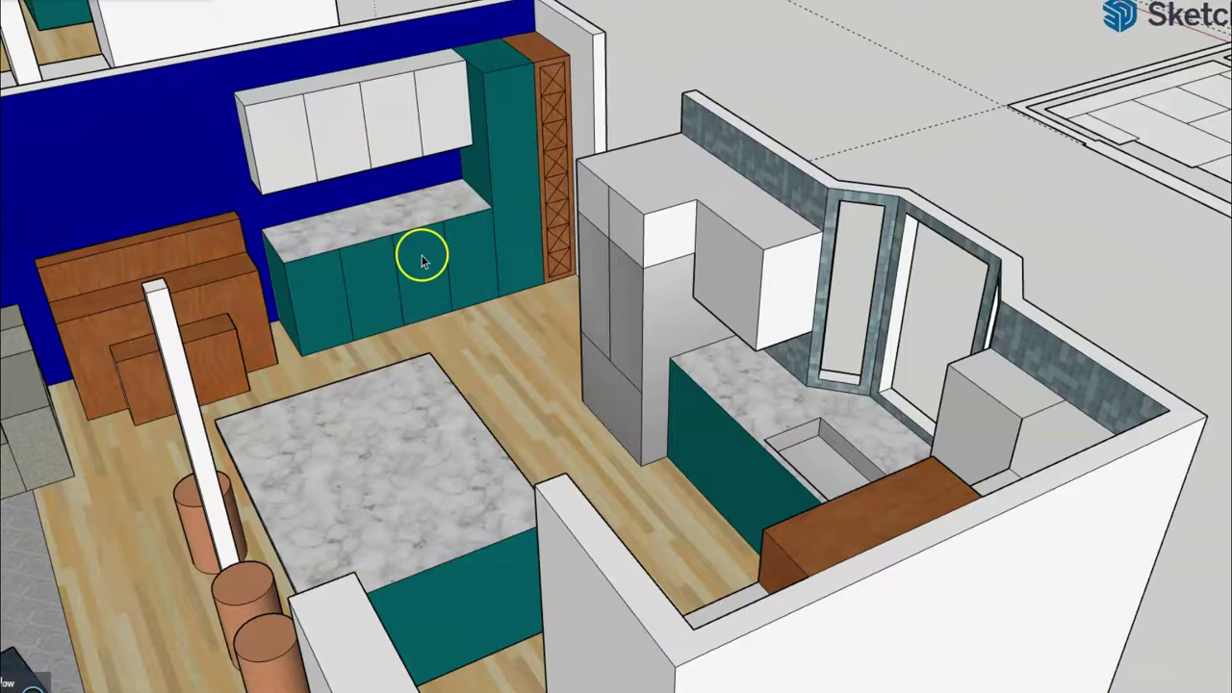
pyautogui.scroll(-1, 438, 364)
pyautogui.scroll(1, 308, 113)
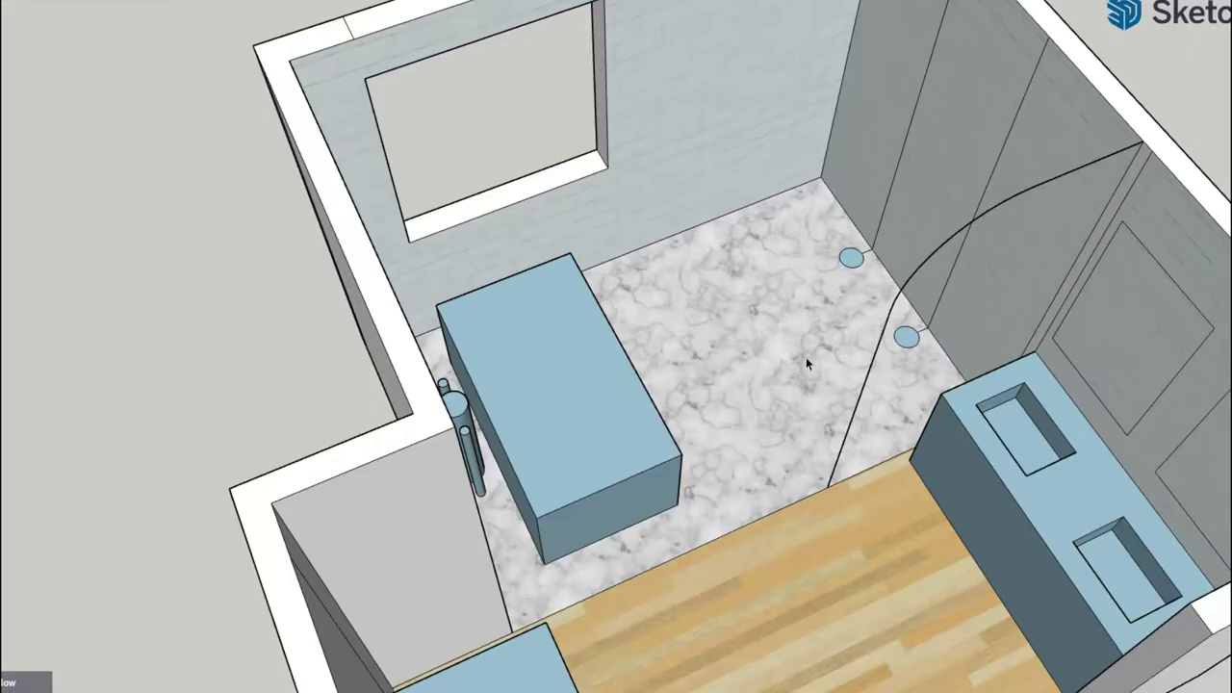
pyautogui.moveTo(806, 357)
pyautogui.mouseDown(button='middle')
pyautogui.moveTo(990, 338)
pyautogui.moveTo(1033, 362)
pyautogui.moveTo(1018, 231)
pyautogui.moveTo(680, 407)
pyautogui.moveTo(490, 583)
pyautogui.mouseUp(button='middle')
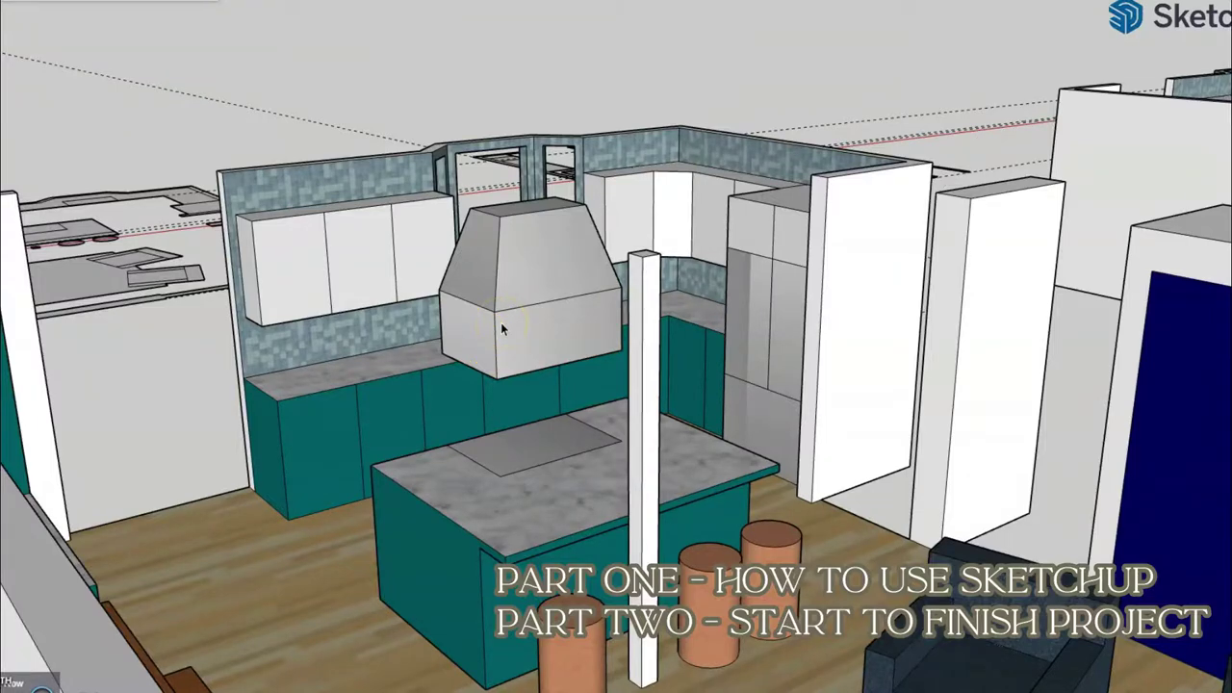
pyautogui.click(481, 325)
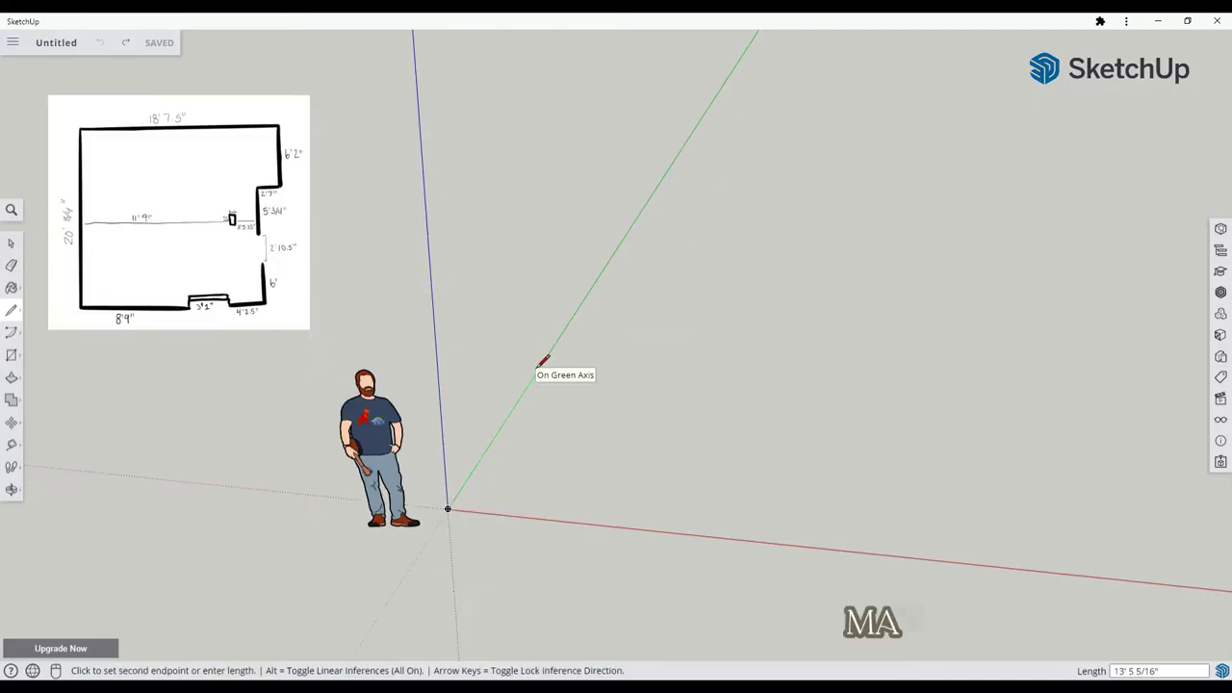
# Draw the room's left wall from the origin along the green axis and an 18'7.5" top wall parallel to the red axis.
pyautogui.click(448, 508)
pyautogui.click(683, 313)
pyautogui.write("18'7.5")
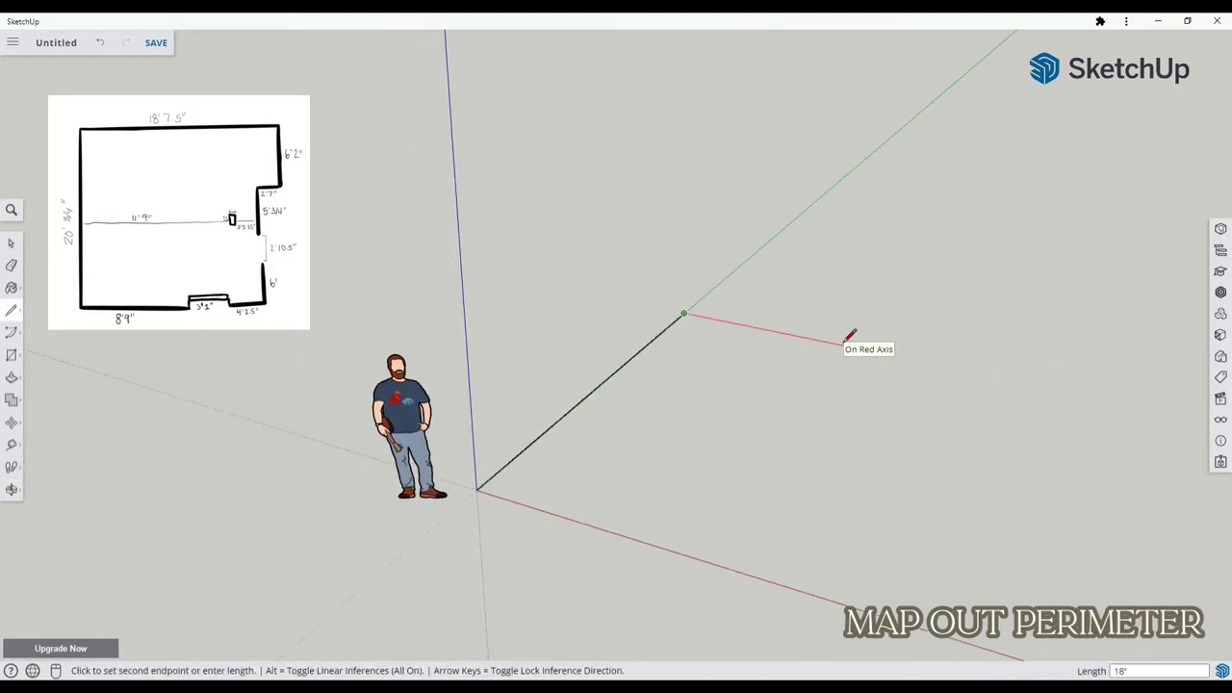
pyautogui.press('Return')
# Continue the perimeter from the top wall with a 6'2" wall, a 2'7" inward jog and a 5'0.75" wall.
pyautogui.moveTo(844, 341); pyautogui.dragTo(1023, 484, button='middle')
pyautogui.write("6'2")
pyautogui.press('Return')
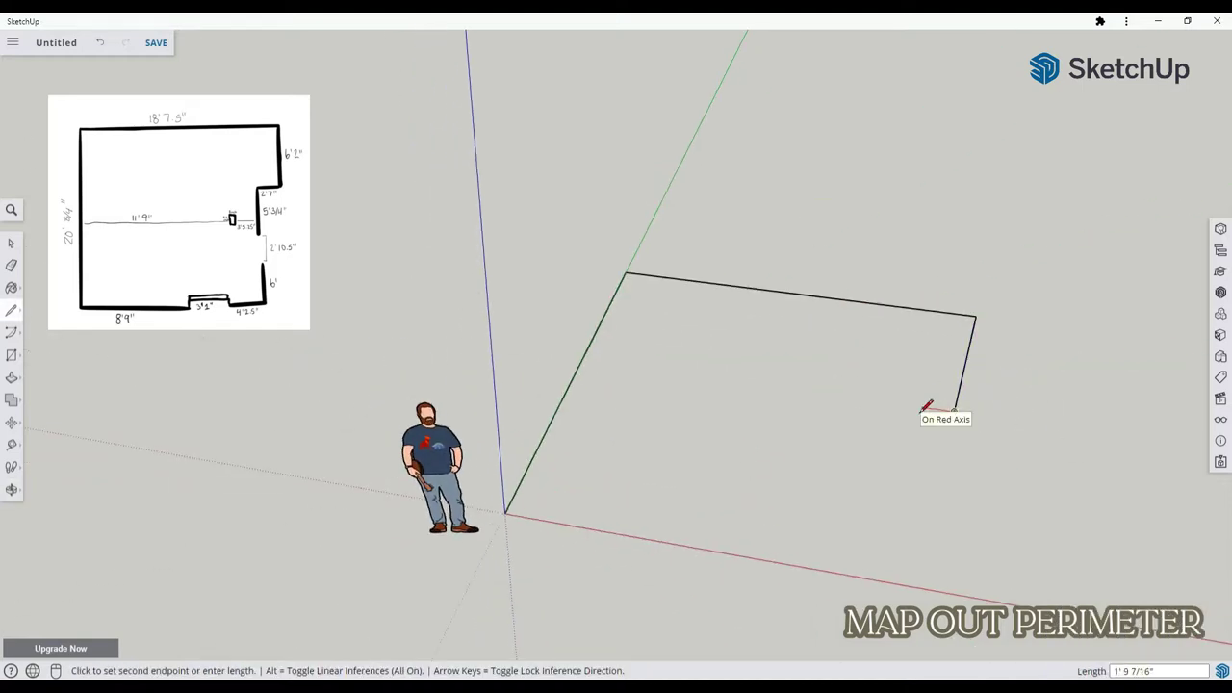
pyautogui.write("2'7")
pyautogui.press('Return')
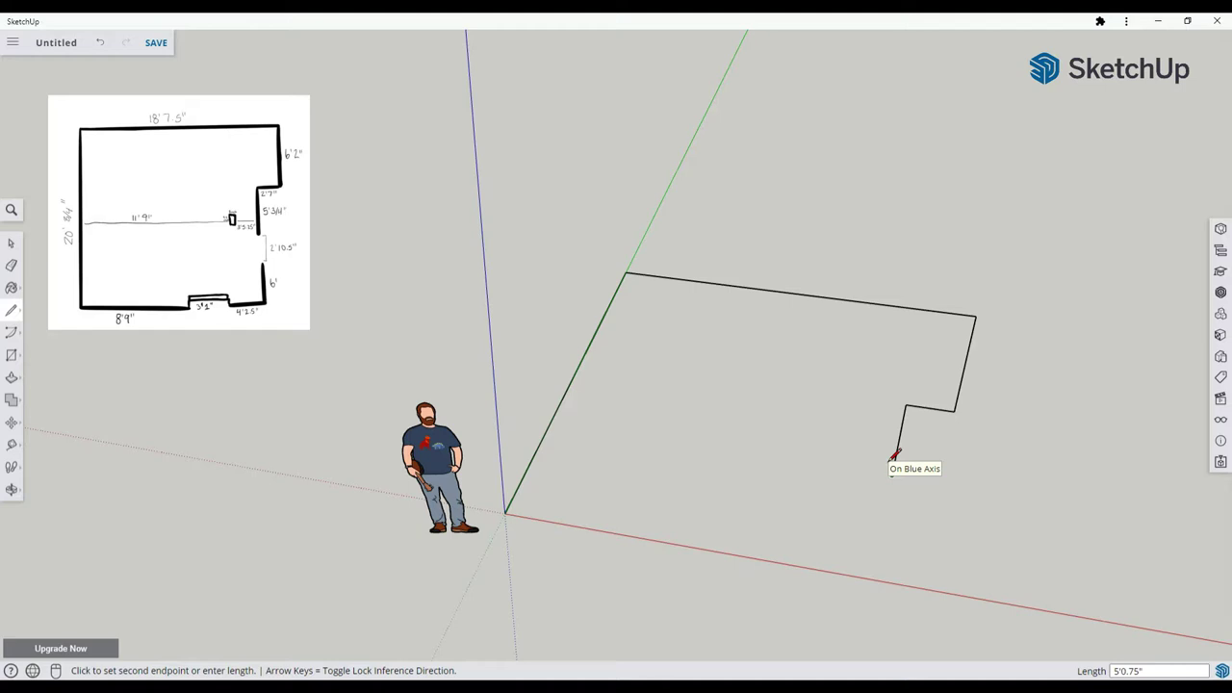
pyautogui.click(892, 473)
# Draw an 8'9" bottom wall from the origin along the red axis and place guides marking both sides of its opening.
pyautogui.write("8'9")
pyautogui.press('Return')
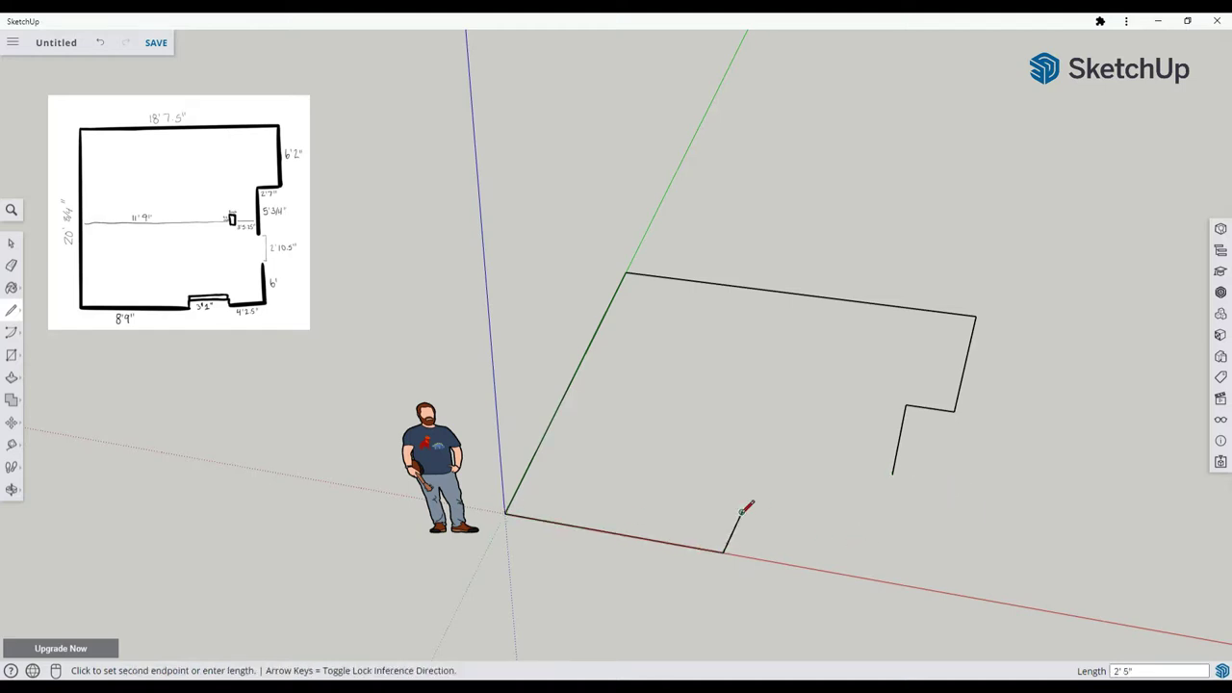
pyautogui.press('t')
pyautogui.click(528, 466)
pyautogui.click(817, 531)
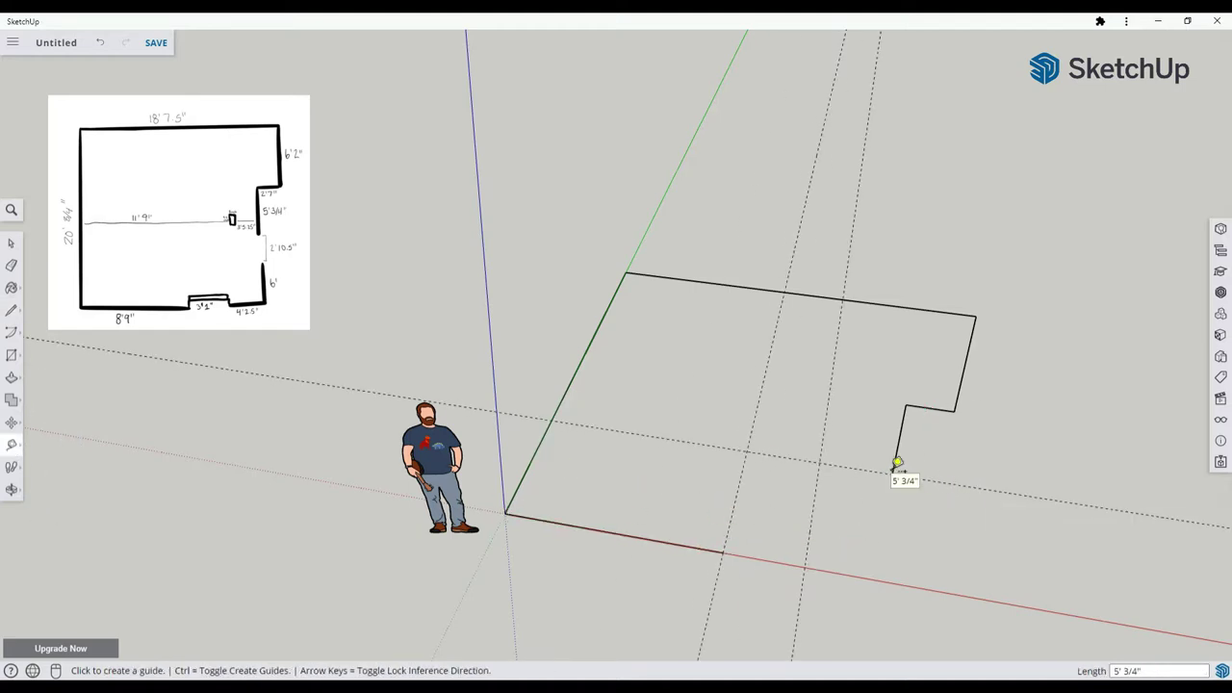
# Offset a guide 2'10.5" from the end of the right-hand wall to mark the door opening.
pyautogui.click(894, 472)
pyautogui.write("2'10.5")
pyautogui.press('Return')
pyautogui.scroll(-3, 805, 511)
pyautogui.moveTo(847, 511); pyautogui.dragTo(838, 536, button='middle')
# Redraw the right-hand walls with a 6'2" wall, the inward jog and the wall running down to the door opening.
pyautogui.press('space')
pyautogui.press('l')
pyautogui.click(859, 409)
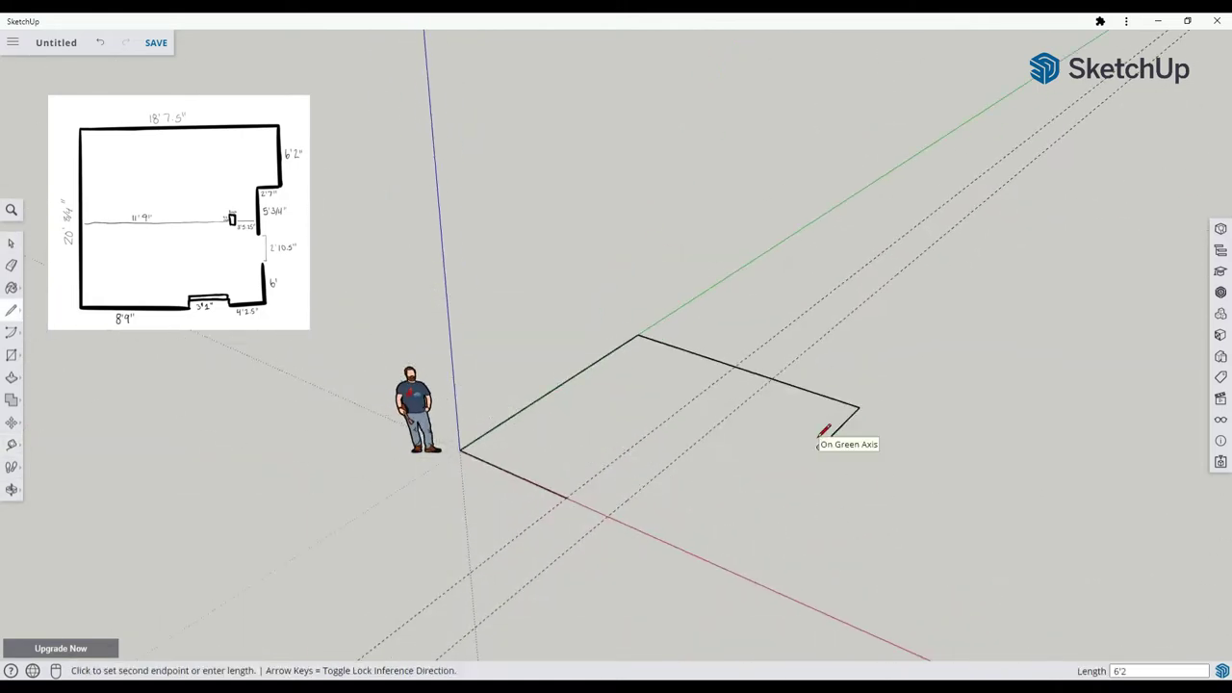
pyautogui.click(818, 448)
pyautogui.press('Return')
pyautogui.moveTo(761, 455); pyautogui.dragTo(848, 491, button='middle')
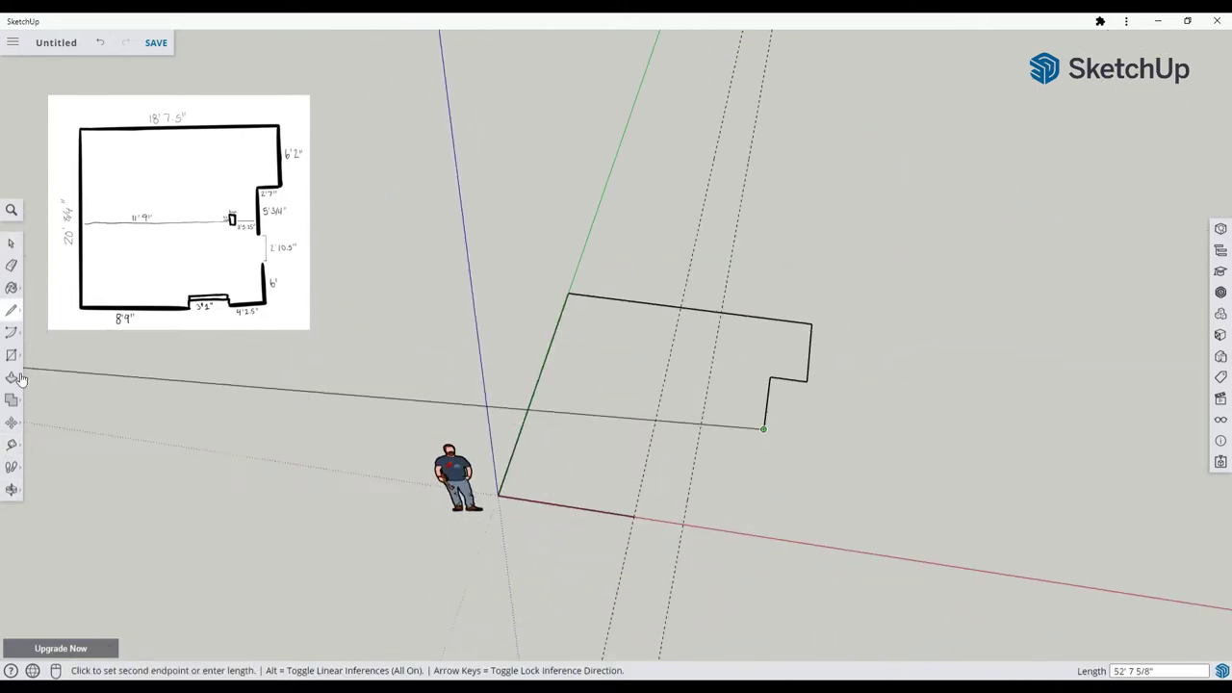
# Place two guides parallel to the red axis marking the upper and lower edges of the door opening.
pyautogui.click(11, 445)
pyautogui.click(790, 379)
pyautogui.click(764, 430)
pyautogui.click(782, 432)
pyautogui.click(773, 463)
pyautogui.moveTo(772, 462); pyautogui.dragTo(576, 440, button='middle')
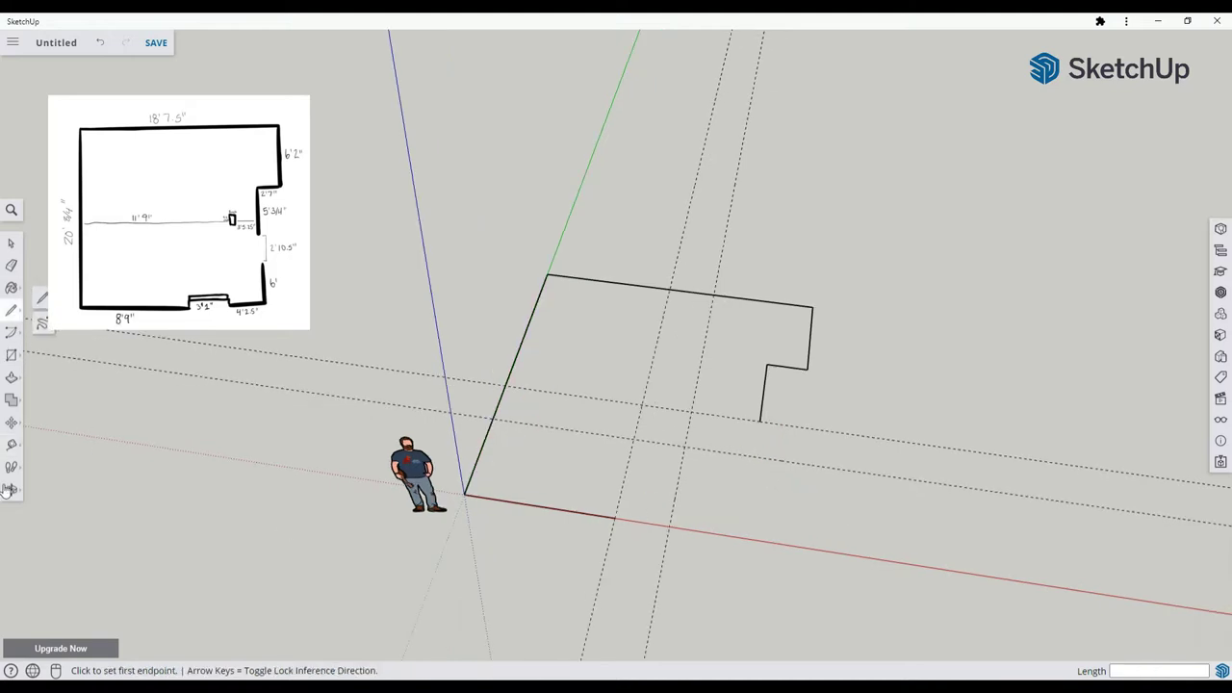
# Draw the right-hand wall line down from the end of the upper segment to the bottom wall's axis.
pyautogui.press('l')
pyautogui.click(760, 421)
pyautogui.click(745, 538)
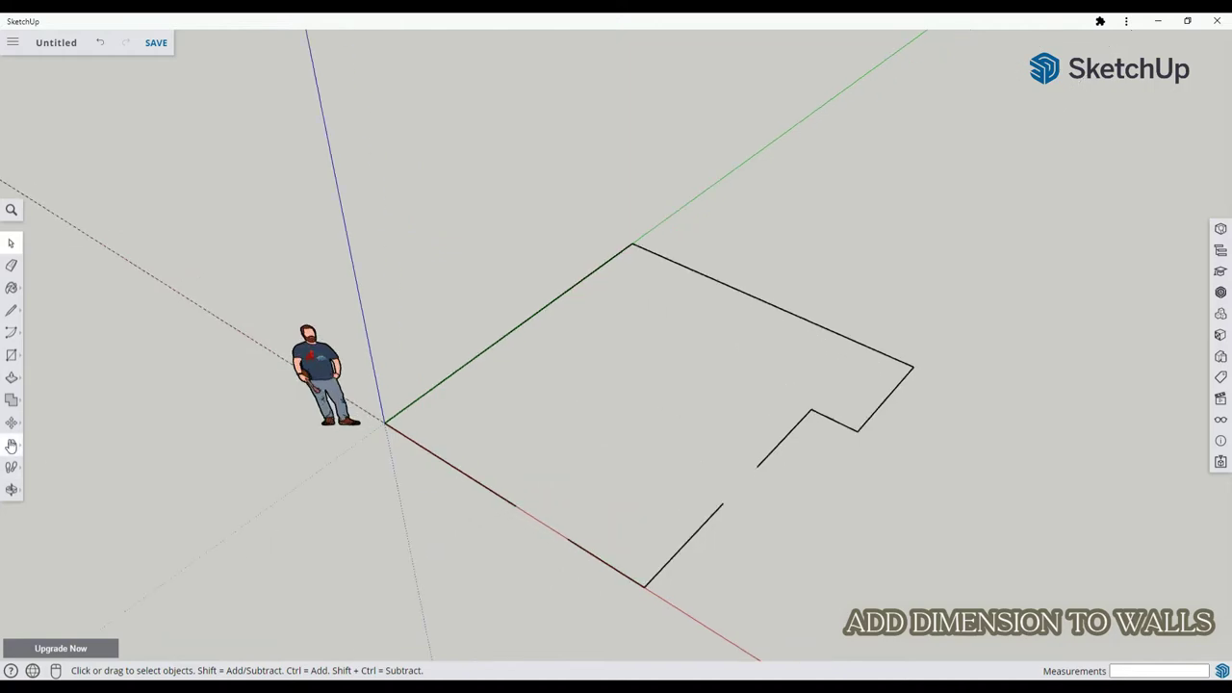
# Offset guides 4.5" outside the bottom, left and top walls to mark the wall thickness.
pyautogui.write('t5')
pyautogui.press('Return')
pyautogui.click(460, 369)
pyautogui.write('4.5')
pyautogui.press('Return')
pyautogui.click(738, 290)
pyautogui.write('4.5')
pyautogui.press('Return')
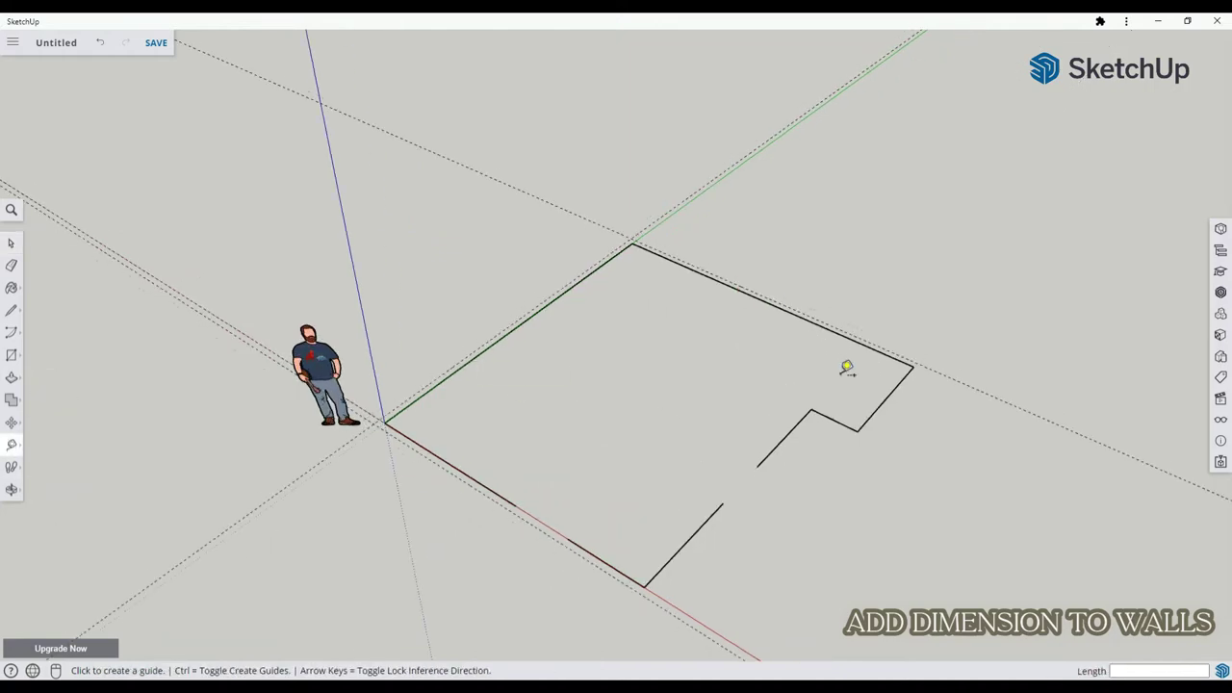
# Trace the outer wall outline along the offset guides around the whole perimeter, including the jog.
pyautogui.click(12, 310)
pyautogui.click(375, 424)
pyautogui.click(631, 238)
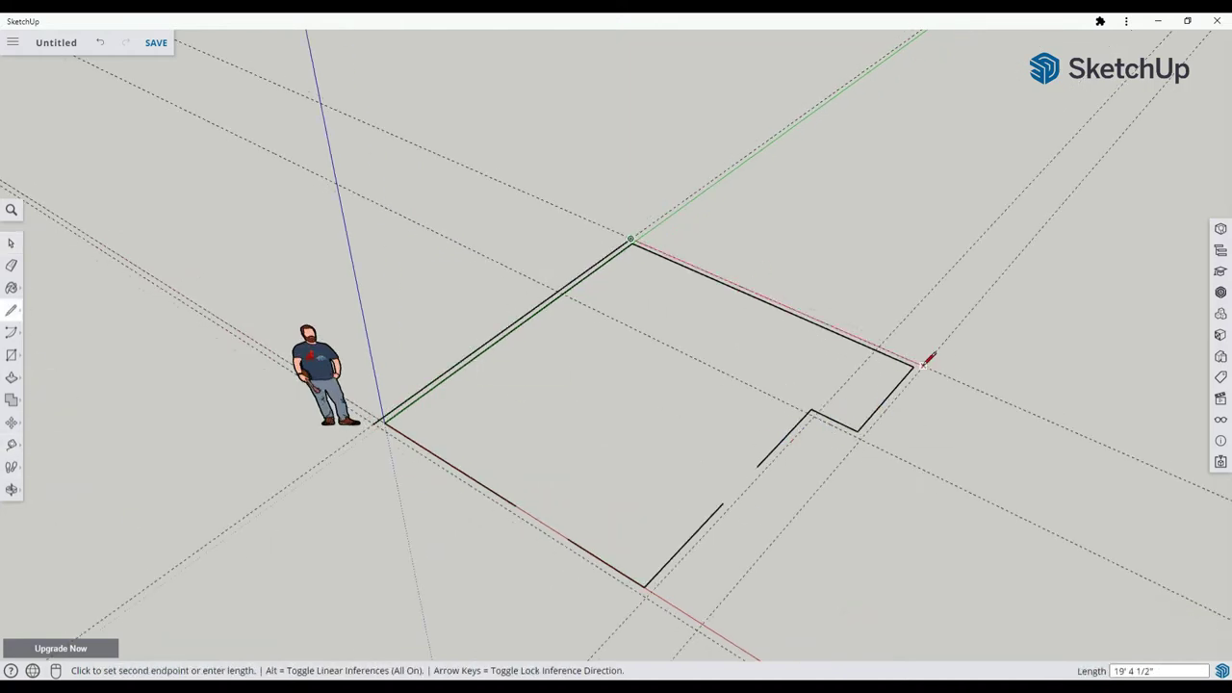
pyautogui.click(923, 366)
pyautogui.click(863, 439)
pyautogui.click(815, 418)
pyautogui.click(646, 597)
pyautogui.click(374, 424)
# Close the wall ends on both sides of the bottom-wall opening with short lines across the wall thickness.
pyautogui.click(583, 496)
pyautogui.click(577, 506)
pyautogui.press('Escape')
pyautogui.click(698, 537)
pyautogui.click(695, 547)
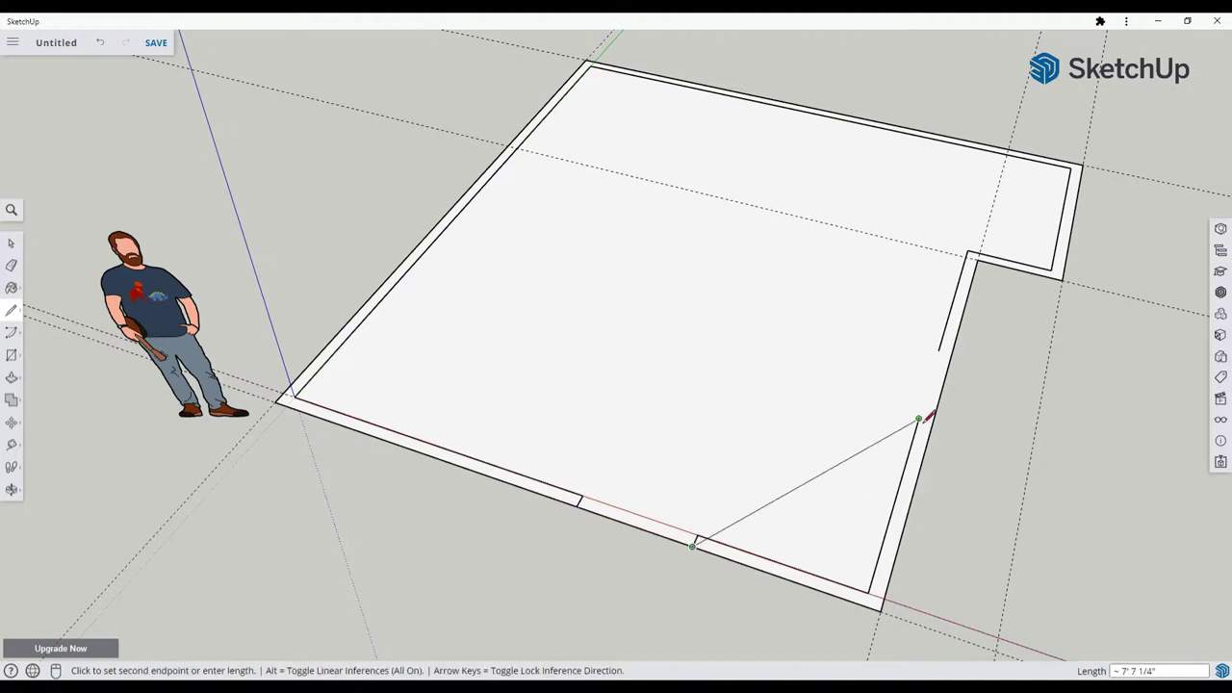
# Close the wall ends at the door opening, and delete the floor face and the outer edge spanning the doorway.
pyautogui.click(919, 419)
pyautogui.click(932, 423)
pyautogui.click(939, 350)
pyautogui.press('Delete')
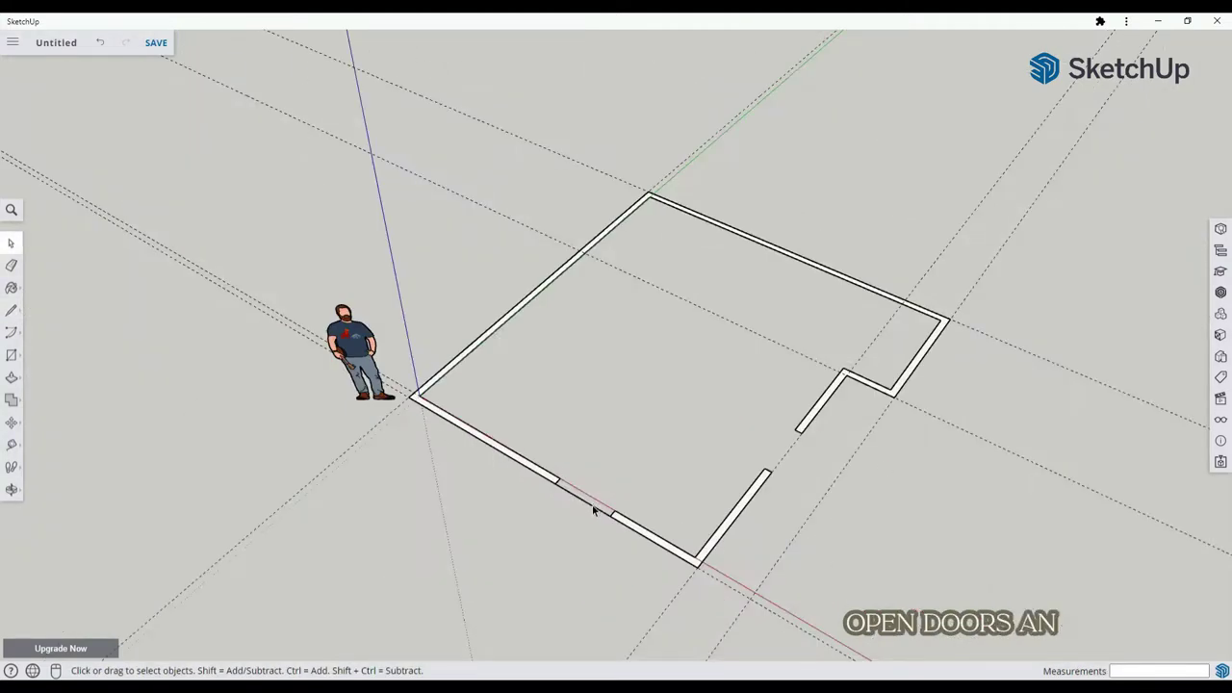
pyautogui.moveTo(594, 510); pyautogui.dragTo(749, 431, button='middle')
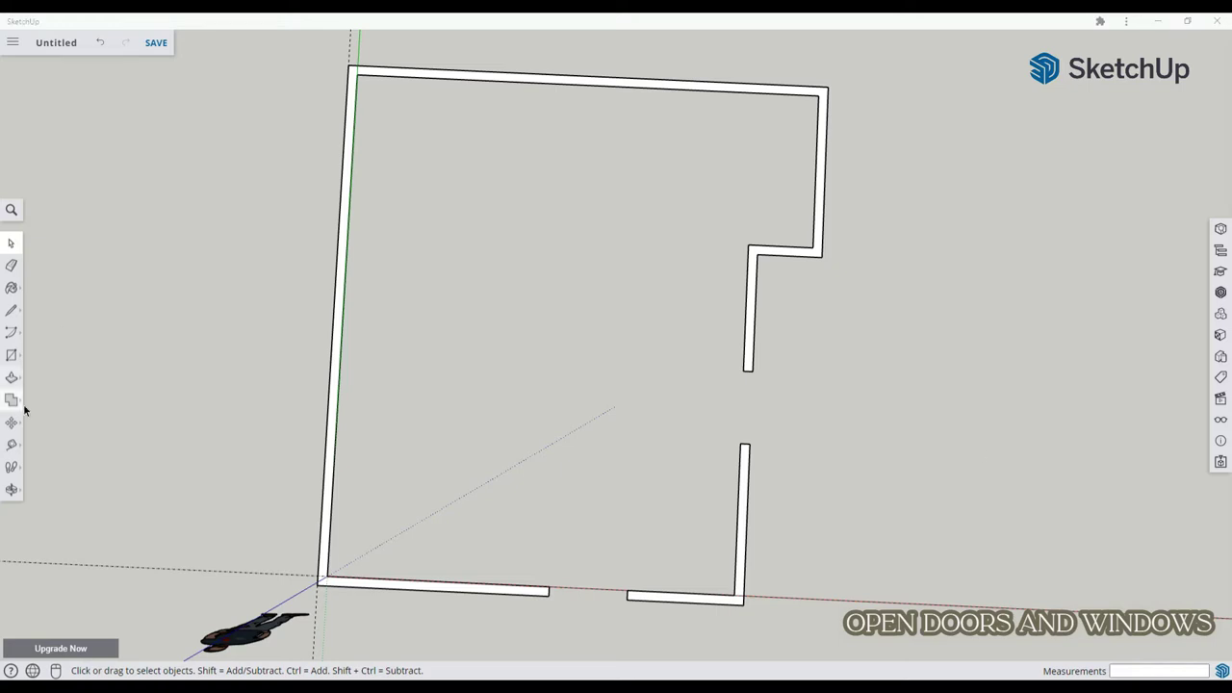
# Offset guides 6" into the room from the top wall and the left wall.
pyautogui.click(12, 445)
pyautogui.click(396, 76)
pyautogui.write('6')
pyautogui.press('Return')
pyautogui.click(354, 117)
pyautogui.write('6')
pyautogui.press('Return')
# Draw a 10' wide rectangle for the rug, starting at the guide intersection in the room's upper left corner.
pyautogui.click(12, 355)
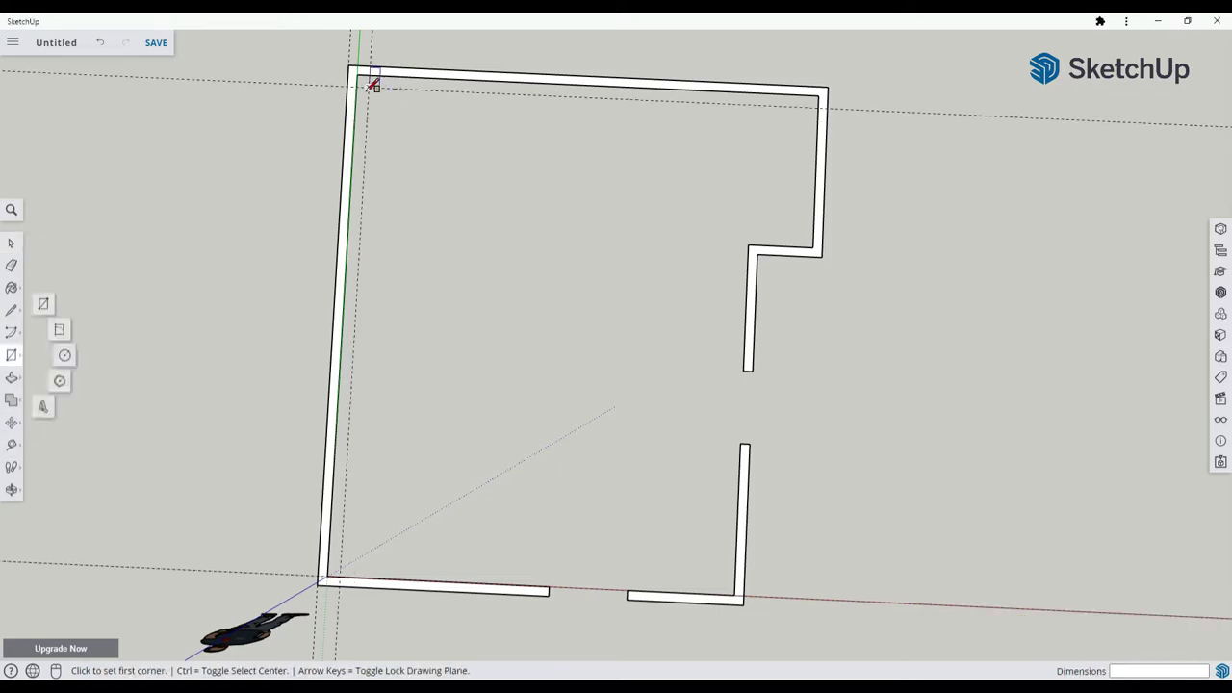
pyautogui.click(369, 86)
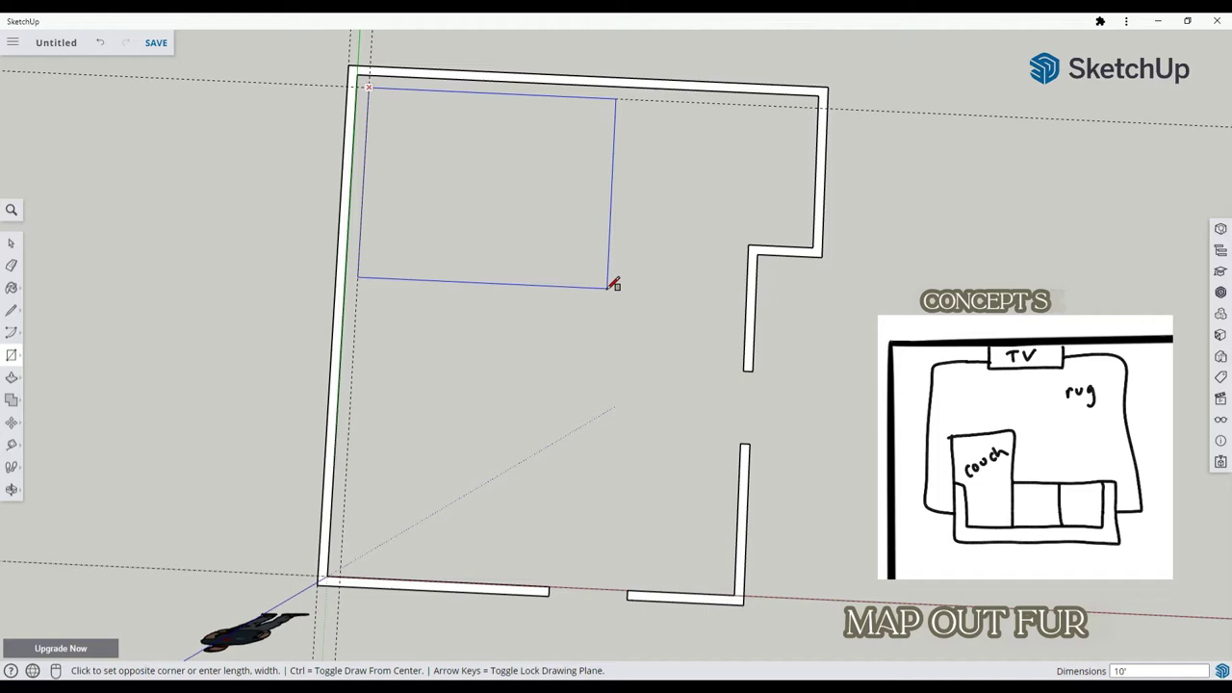
pyautogui.click(609, 287)
# Place a guide through the midpoint of the rug's lower edge, parallel to the room's left wall.
pyautogui.scroll(3, 508, 267)
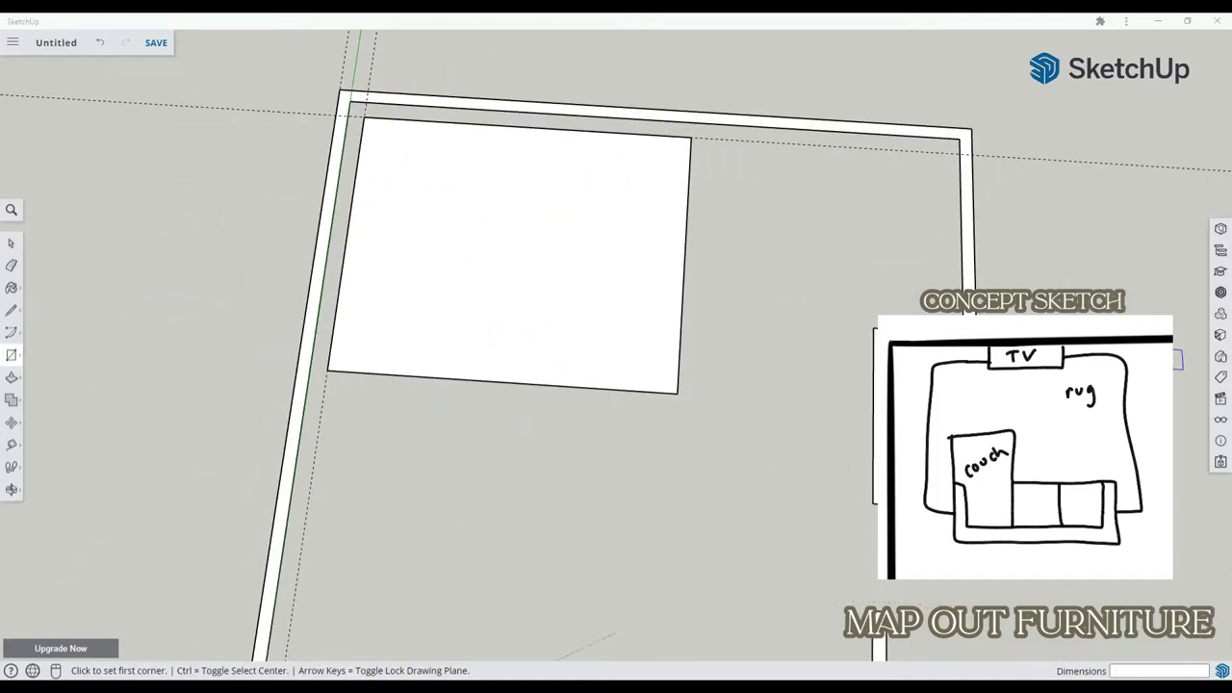
pyautogui.scroll(3, 691, 424)
pyautogui.keyDown('shift'); pyautogui.moveTo(617, 231); pyautogui.dragTo(660, 431, button='middle'); pyautogui.keyUp('shift')
pyautogui.scroll(-5, 690, 424)
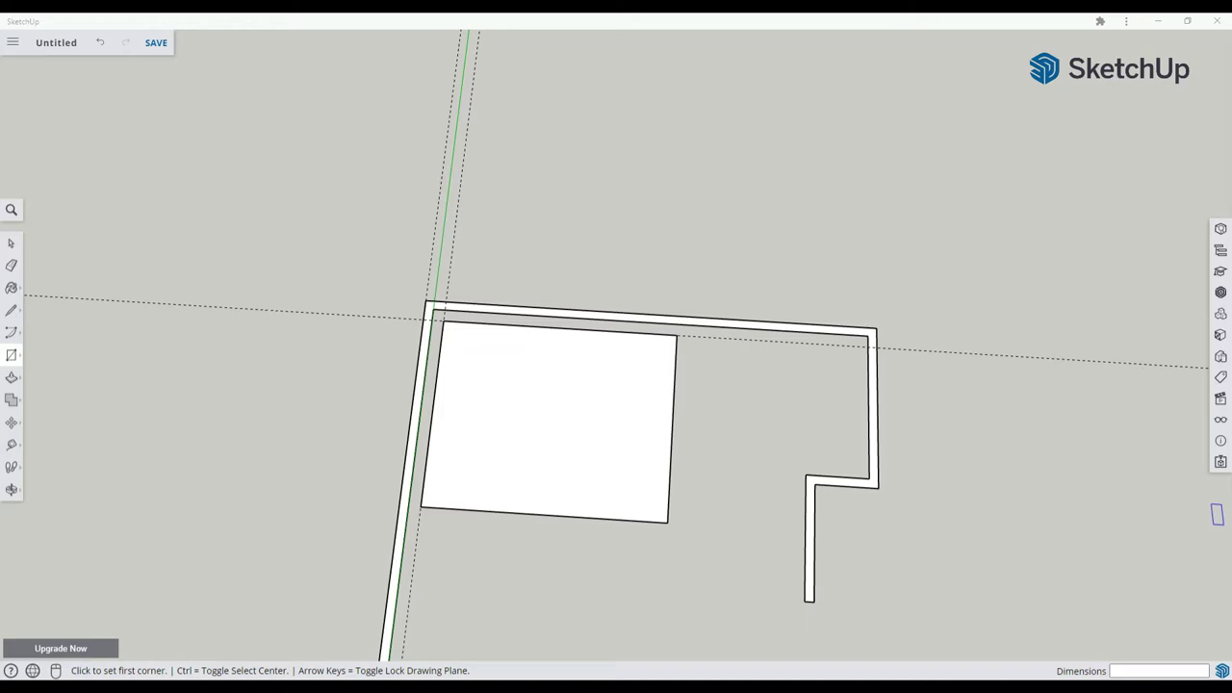
pyautogui.scroll(2, 457, 462)
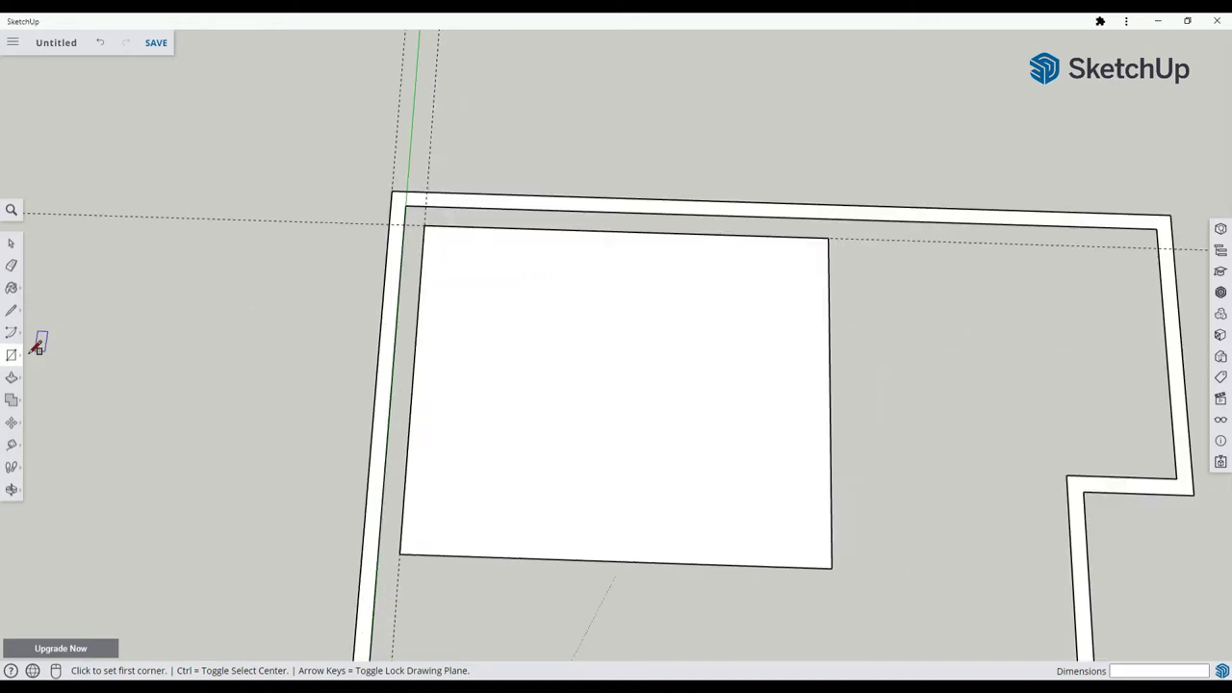
pyautogui.click(13, 445)
pyautogui.click(398, 577)
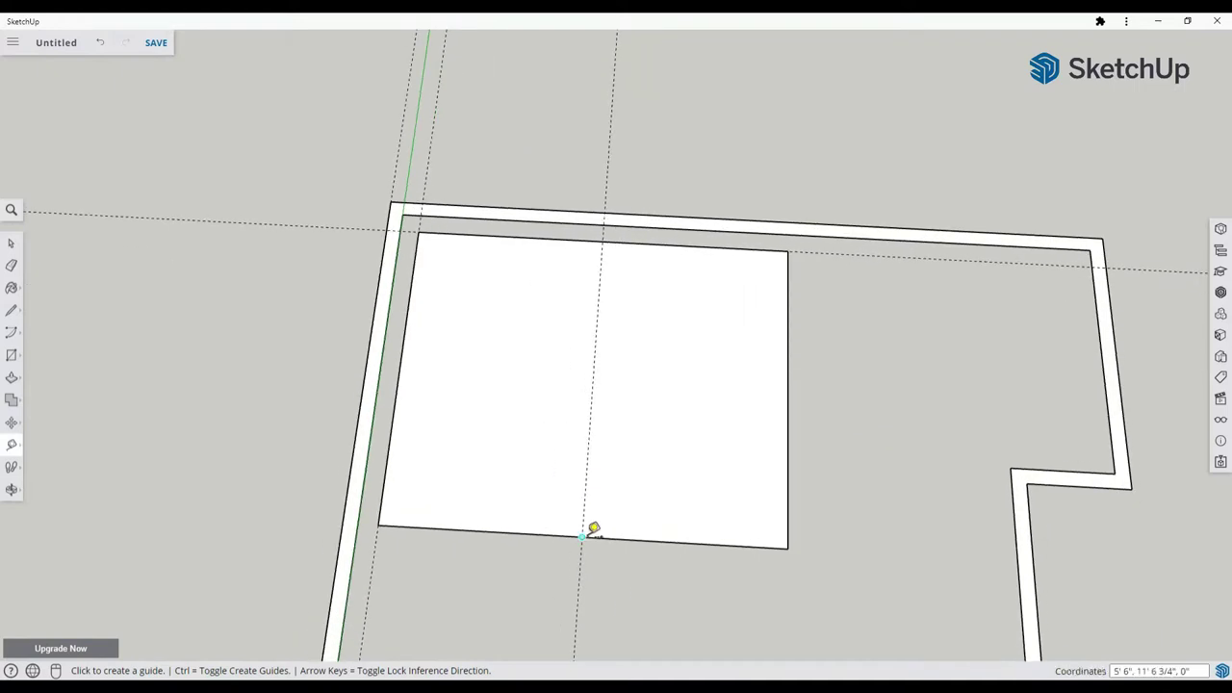
# Place a guide below the rug's lower edge for the couch's back, and another 34.5" up from it across the rug.
pyautogui.click(582, 536)
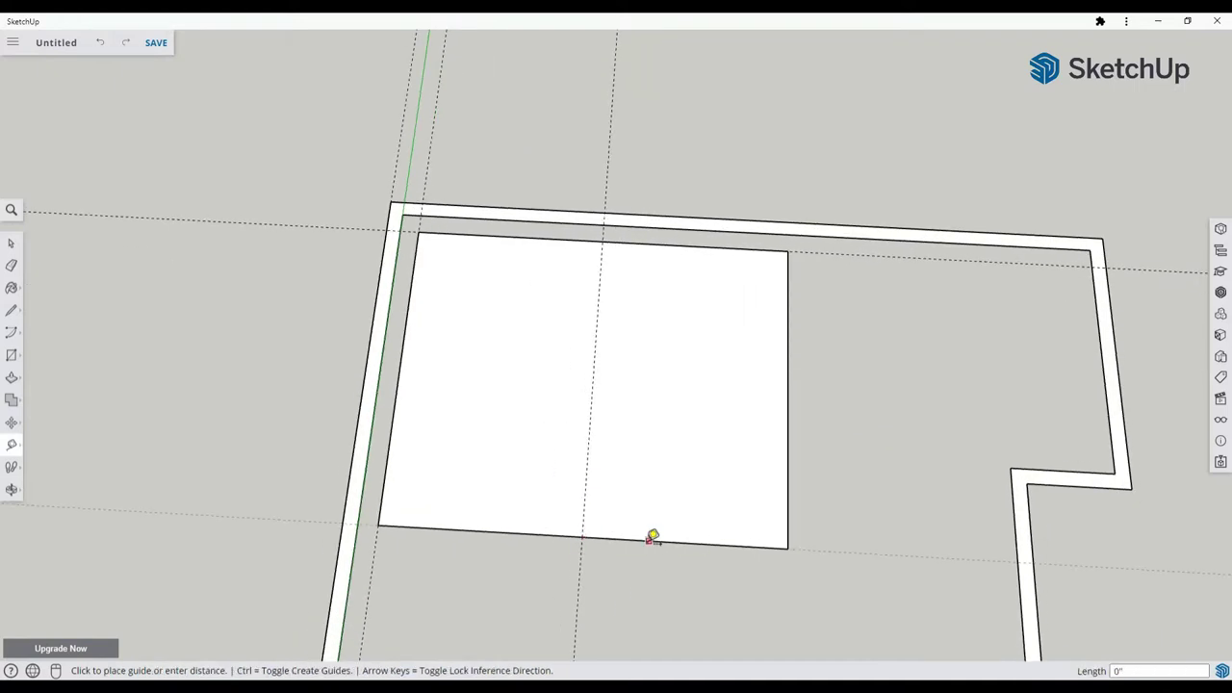
pyautogui.press('Return')
pyautogui.click(612, 538)
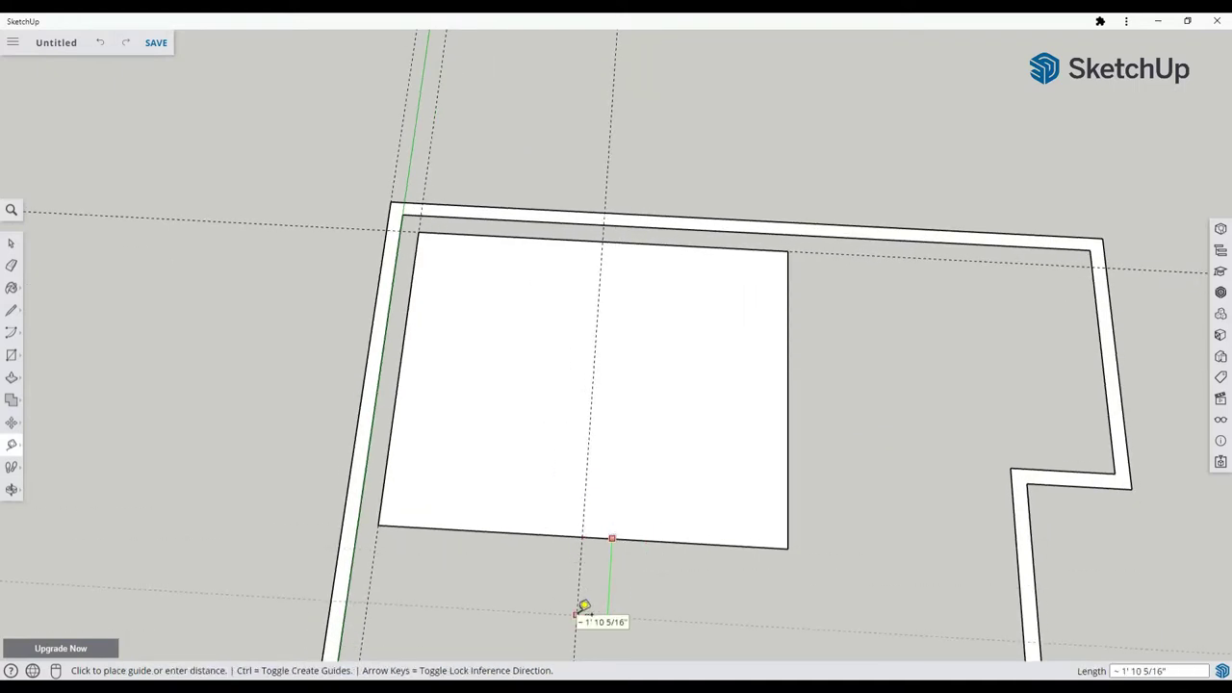
pyautogui.press('Escape')
pyautogui.click(662, 632)
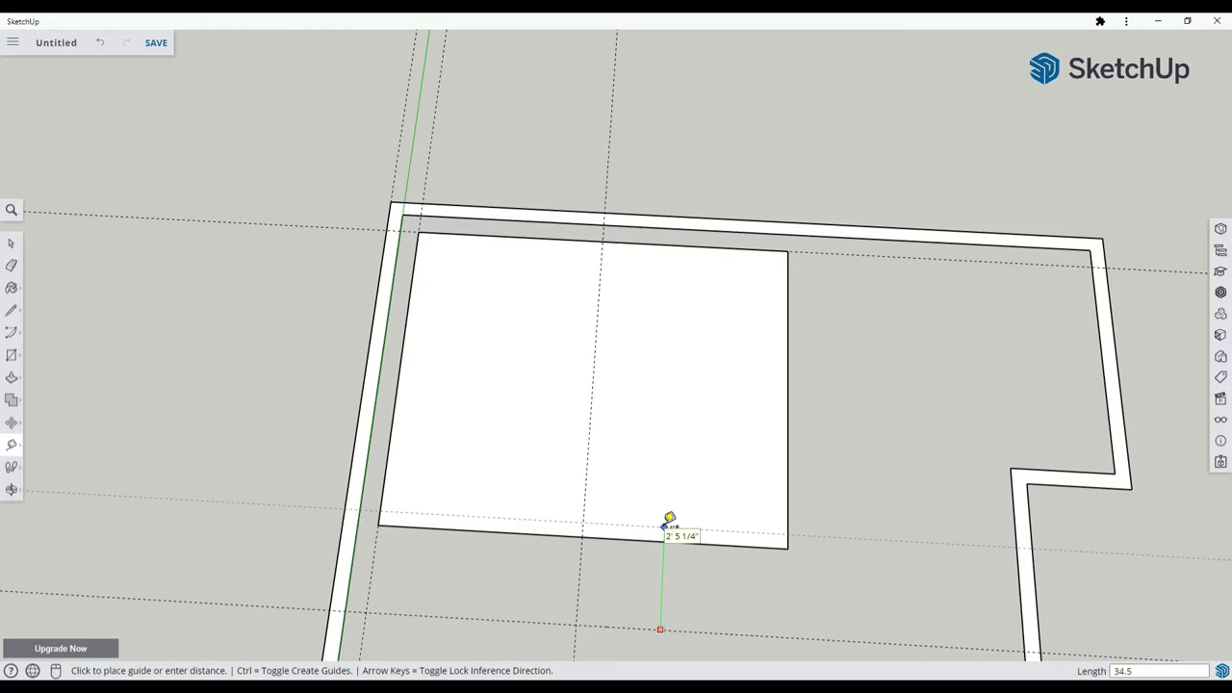
pyautogui.click(668, 517)
# Try a guide offset 94.5/2 from the rug's centre guide for half the couch width.
pyautogui.click(580, 564)
pyautogui.write('34.5/2')
pyautogui.press('Return')
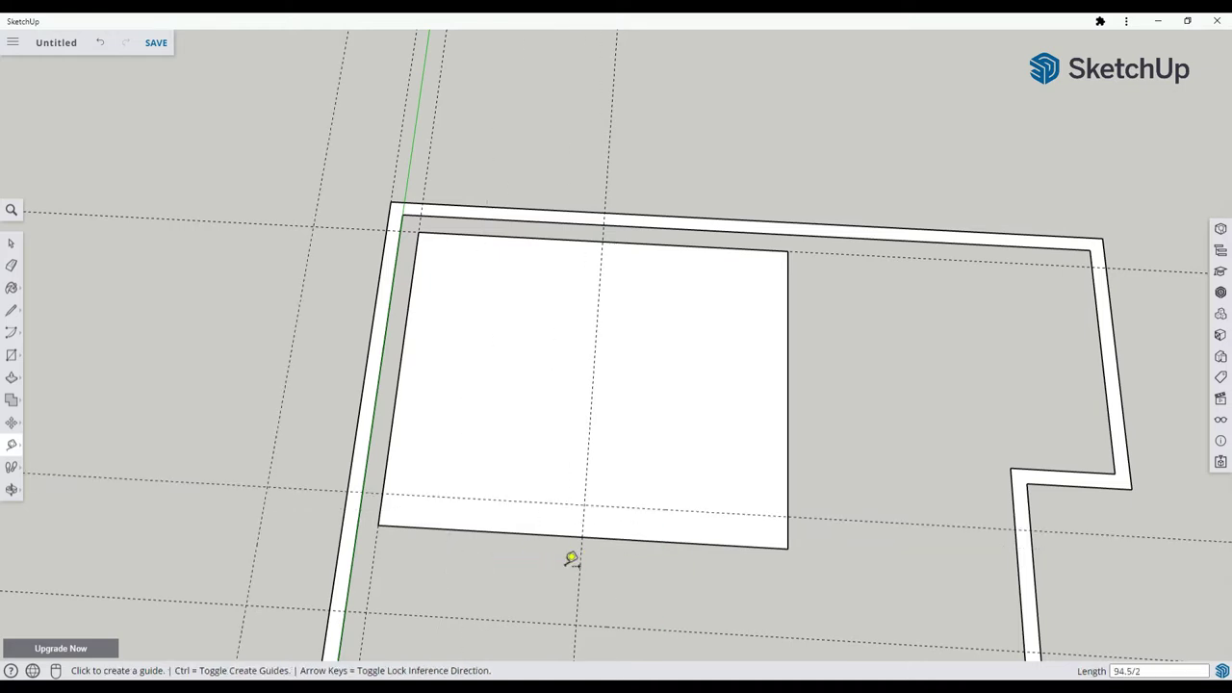
pyautogui.click(580, 566)
pyautogui.hotkey('ctrl', 'z')
# Try a guide 94.5" from the guide along the rug's left side for the full couch width.
pyautogui.click(581, 577)
pyautogui.press('Escape')
pyautogui.click(373, 567)
pyautogui.write('94.5')
pyautogui.press('Return')
pyautogui.click(699, 574)
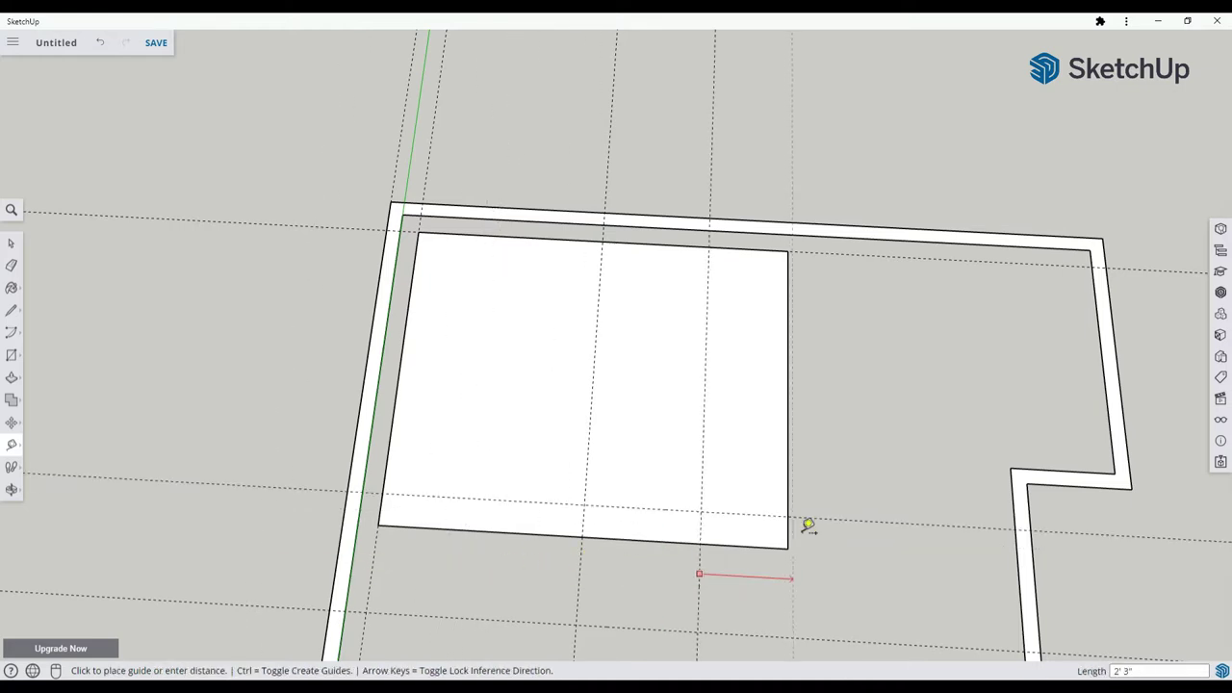
pyautogui.press('Escape')
pyautogui.hotkey('ctrl', 'z')
# Place guides 1' inside the rug's left and right edges to mark the couch's ends.
pyautogui.click(381, 509)
pyautogui.write("1'0")
pyautogui.press('Return')
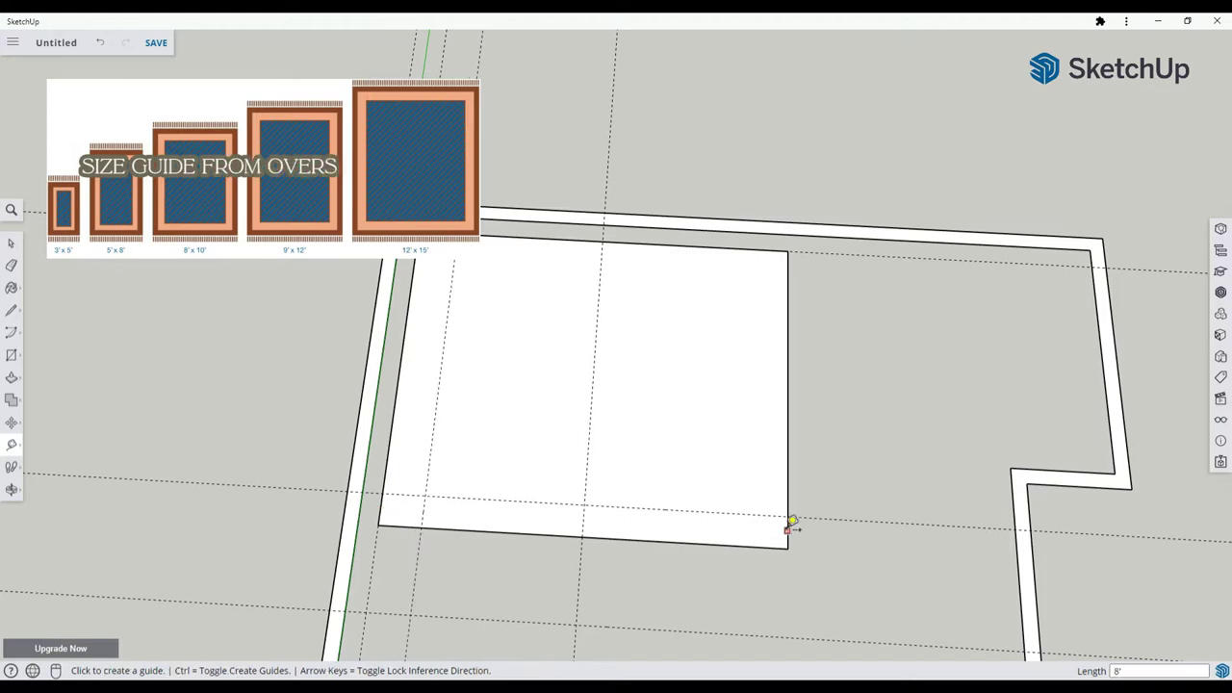
pyautogui.click(787, 530)
pyautogui.write("1'01'")
pyautogui.press('Return')
pyautogui.click(11, 243)
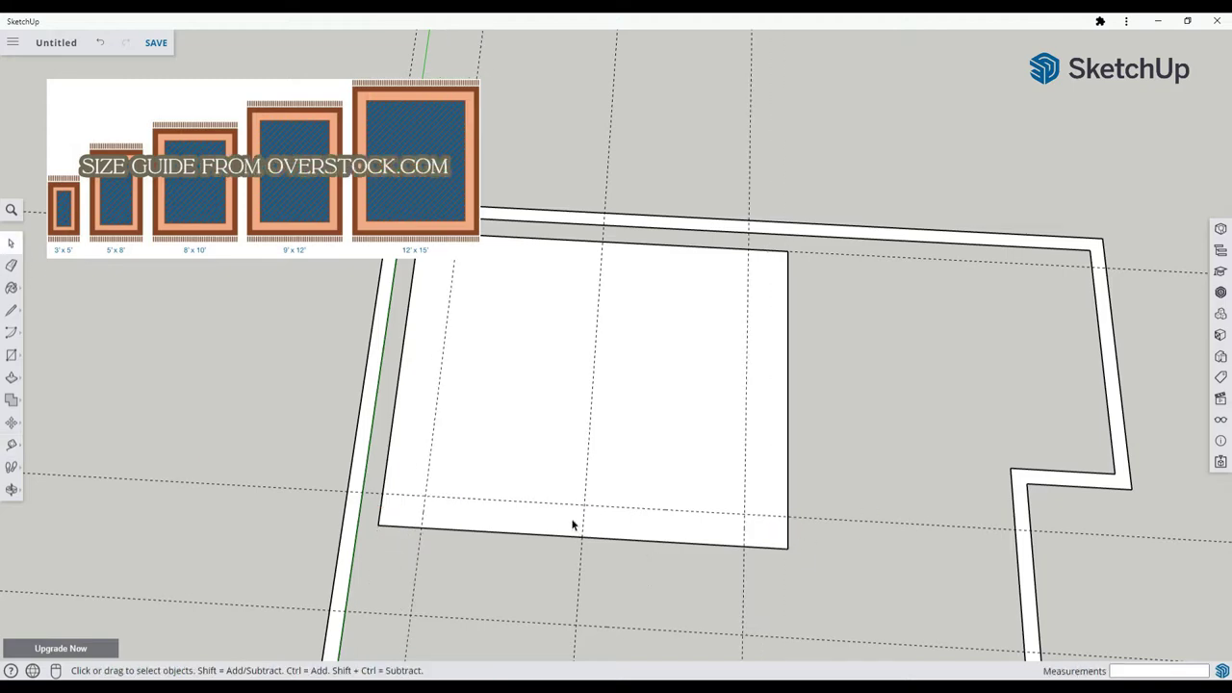
# Place a guide 61" up from the couch's back guide to mark the front of the chaise.
pyautogui.scroll(-5, 575, 525)
pyautogui.moveTo(575, 524); pyautogui.dragTo(578, 434, button='middle')
pyautogui.scroll(4, 578, 433)
pyautogui.click(12, 445)
pyautogui.click(440, 589)
pyautogui.write('61')
pyautogui.press('Return')
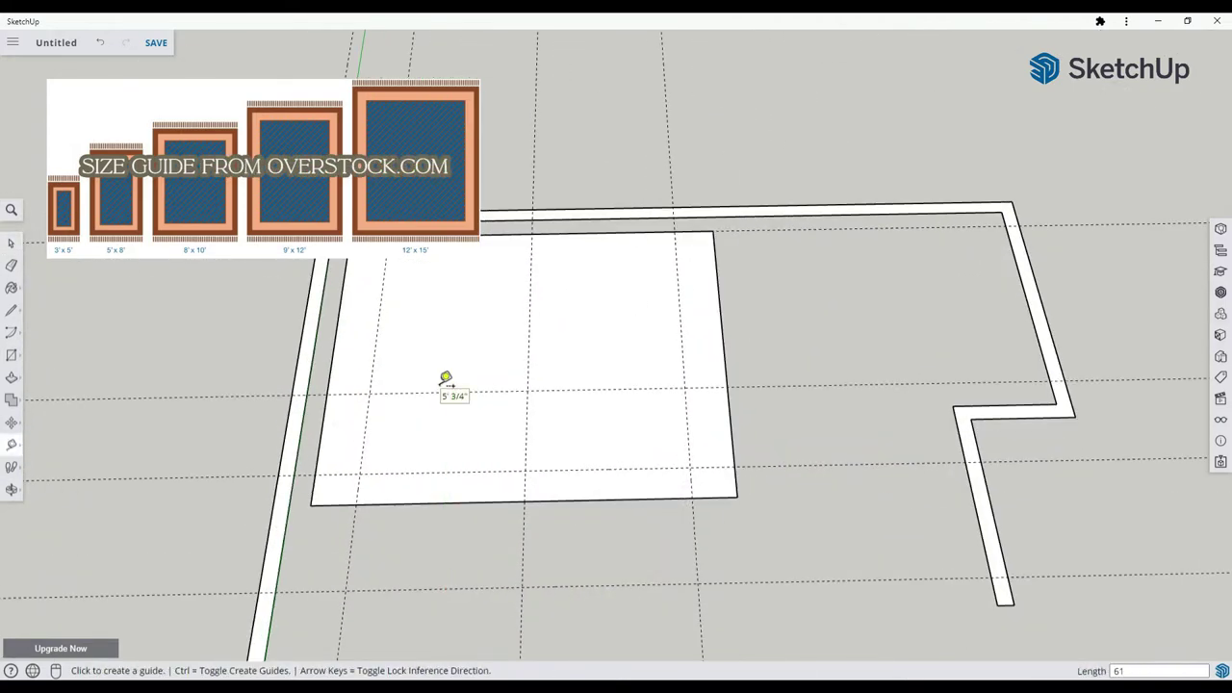
# Place a guide 21" behind the couch's front guide for the seat depth, and one 34.5" inward from its left guide for the chaise width.
pyautogui.click(575, 469)
pyautogui.write('21')
pyautogui.press('Return')
pyautogui.click(364, 430)
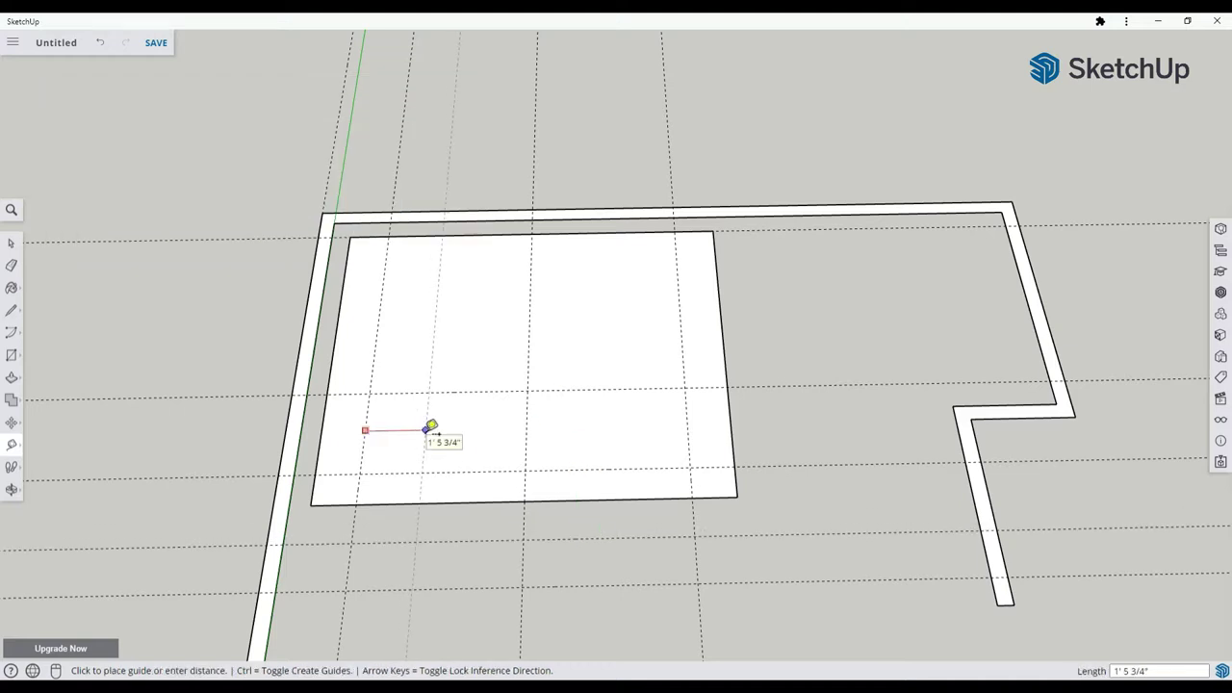
pyautogui.write('34.5')
pyautogui.press('Return')
# Outline the L-shaped couch with lines along the guide intersections, with the chaise extending onto the rug at the left end.
pyautogui.click(11, 310)
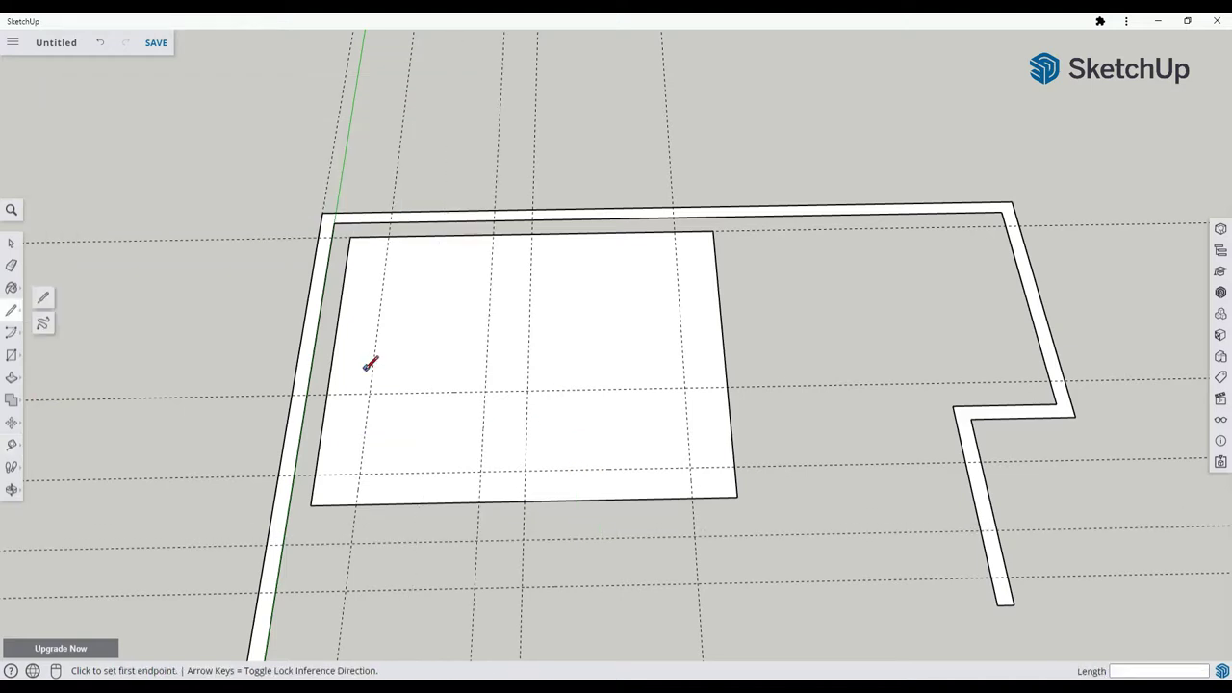
pyautogui.click(370, 393)
pyautogui.click(698, 584)
pyautogui.click(692, 469)
pyautogui.click(481, 471)
pyautogui.click(485, 392)
pyautogui.click(370, 392)
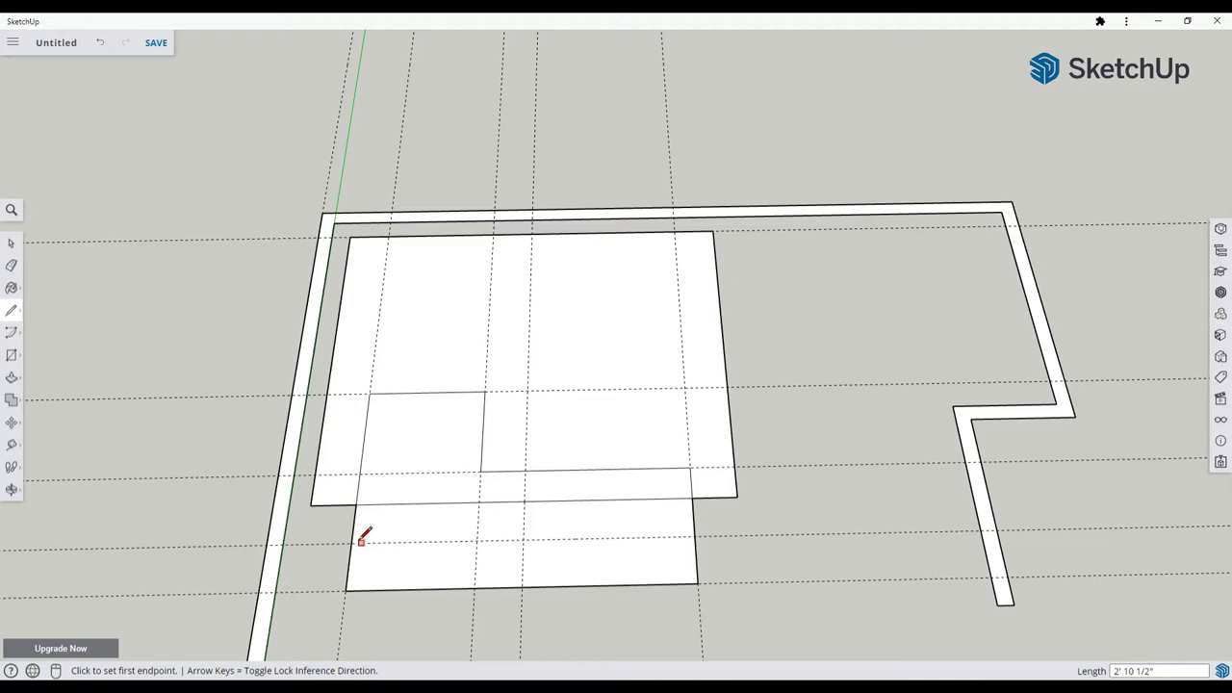
# Draw the seat's back line across the couch with the chaise's side edge extended to it, and delete the rug's centre guide.
pyautogui.click(352, 544)
pyautogui.click(694, 537)
pyautogui.click(12, 244)
pyautogui.click(12, 310)
pyautogui.click(12, 243)
pyautogui.click(522, 616)
pyautogui.press('Delete')
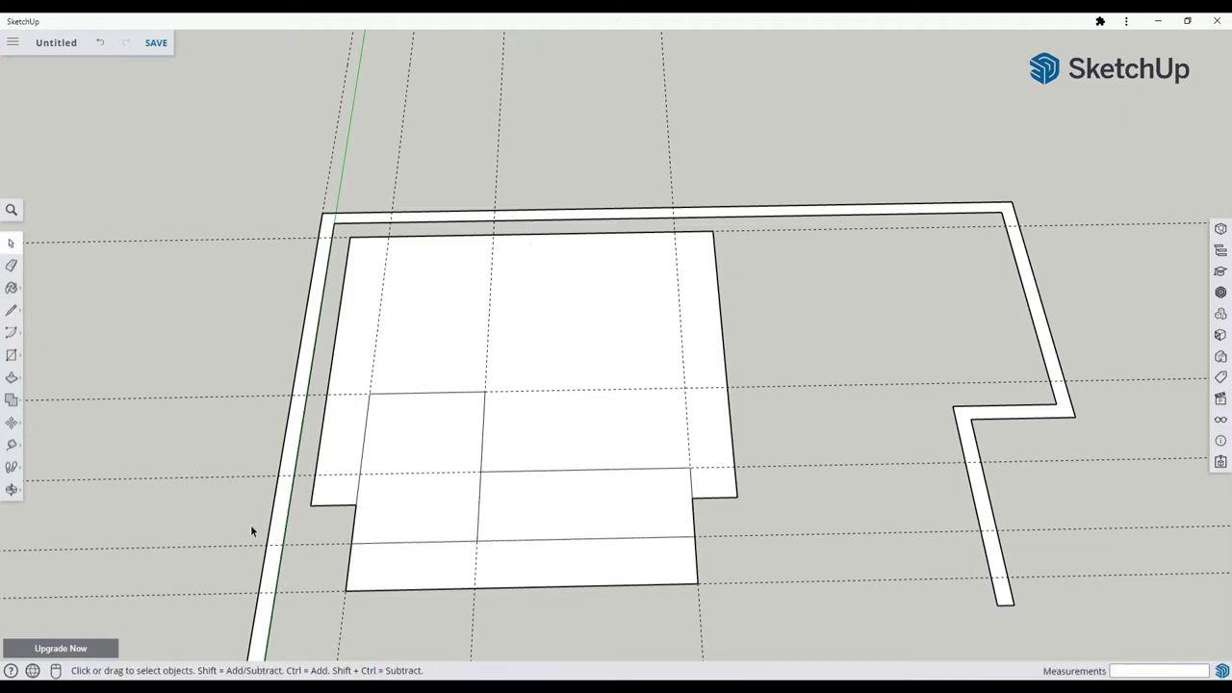
# Draw the inner edges of both armrests, and split the seat beside the chaise in half at its midpoint.
pyautogui.click(11, 310)
pyautogui.click(586, 470)
pyautogui.click(587, 538)
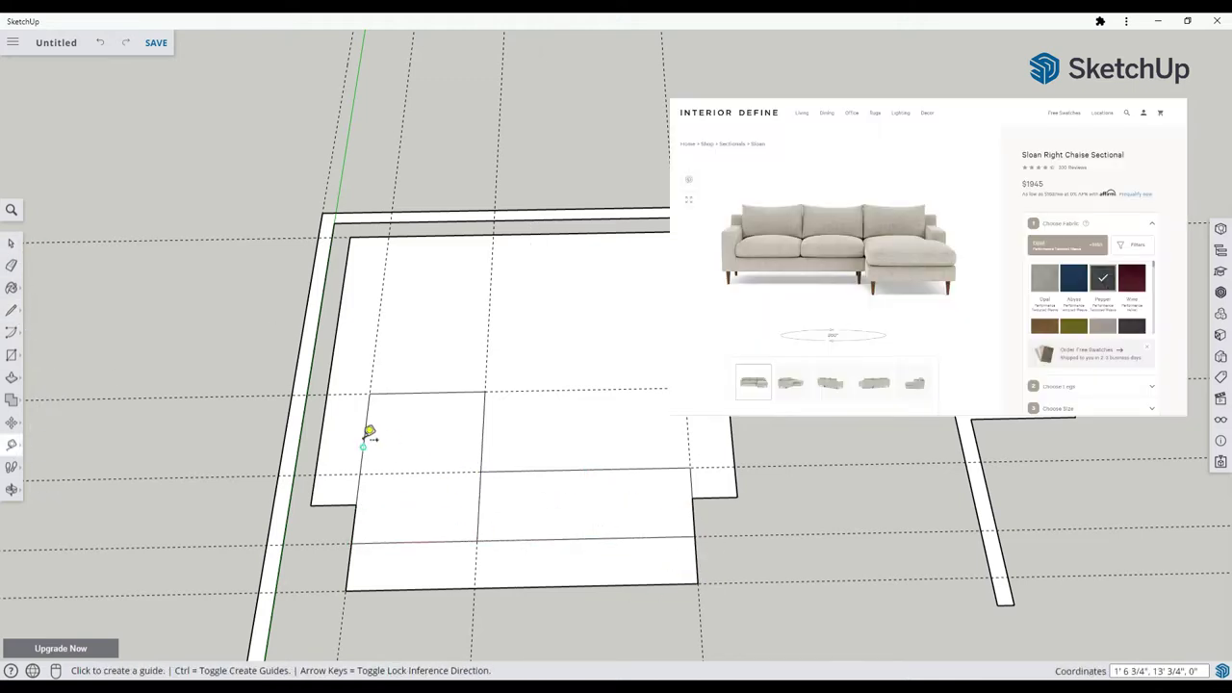
pyautogui.press('l')
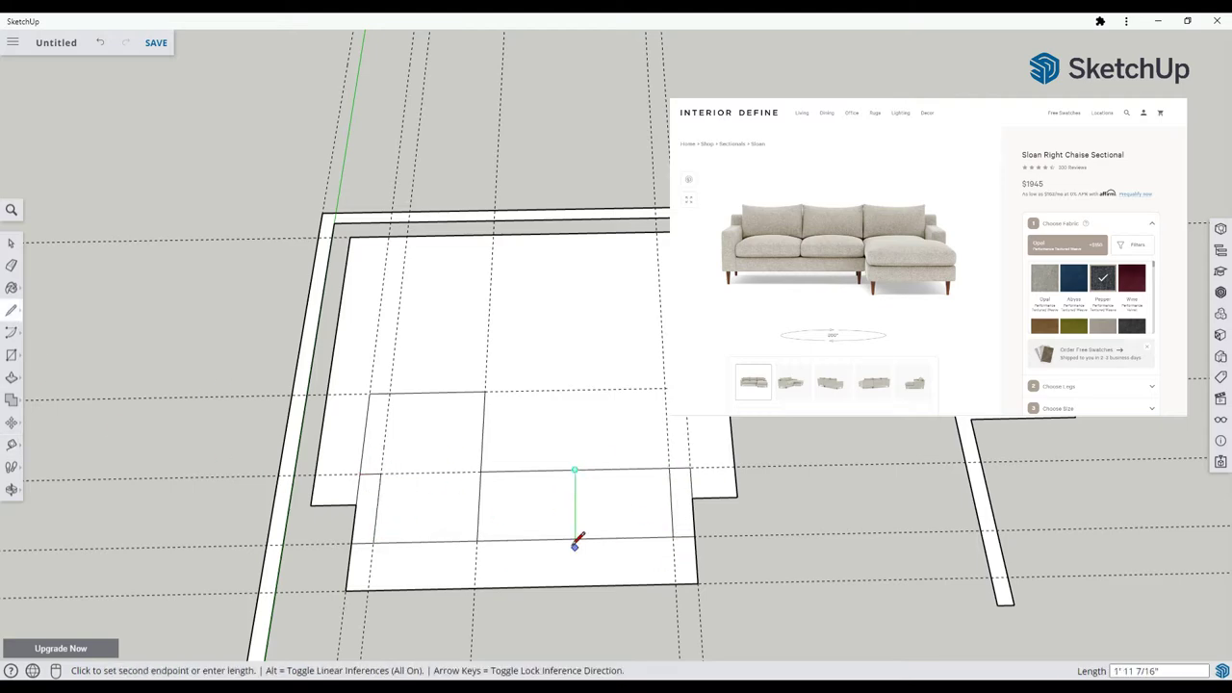
pyautogui.moveTo(575, 490)
pyautogui.mouseDown(button='middle')
pyautogui.moveTo(495, 508)
pyautogui.moveTo(563, 501)
pyautogui.mouseUp(button='middle')
# Offset a guide 6" inward from the couch's back edge, and draw the backrest frame's inner outline along it between the armrests.
pyautogui.click(12, 445)
pyautogui.click(617, 556)
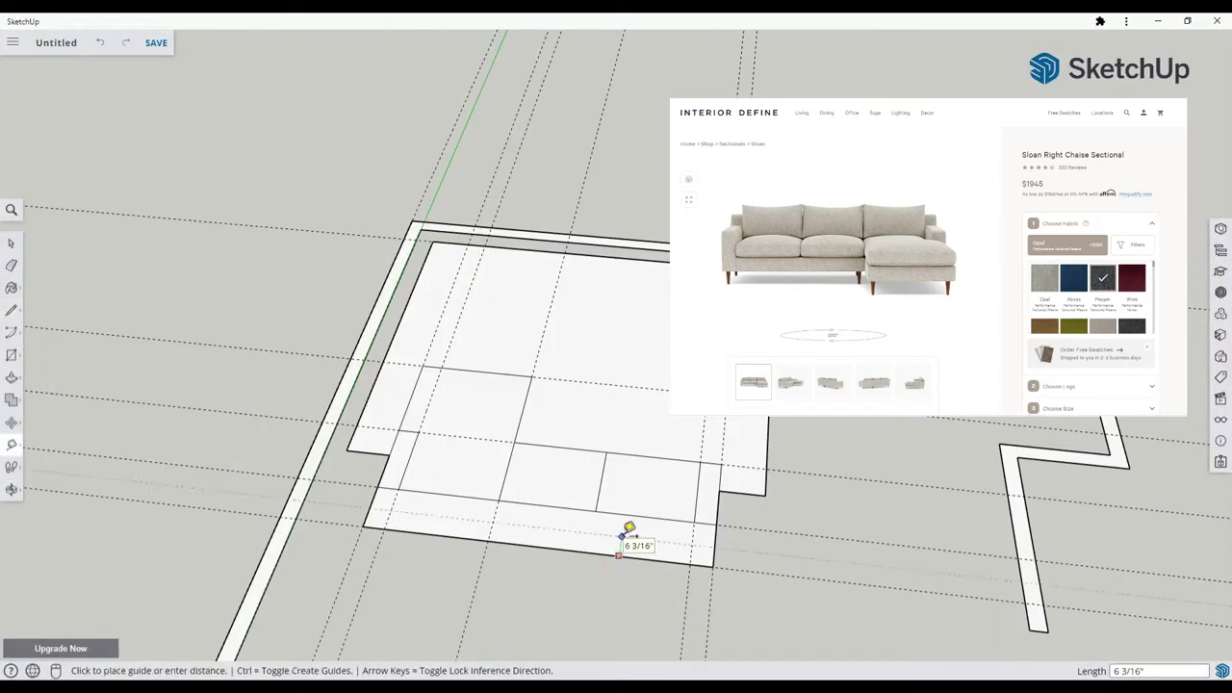
pyautogui.write('6')
pyautogui.press('Return')
pyautogui.press('l')
pyautogui.click(398, 489)
pyautogui.click(391, 510)
pyautogui.click(692, 546)
pyautogui.click(694, 524)
# Extrude the chaise and both seat cushions upward by 19".
pyautogui.moveTo(695, 528); pyautogui.dragTo(645, 525, button='middle')
pyautogui.click(11, 377)
pyautogui.click(464, 427)
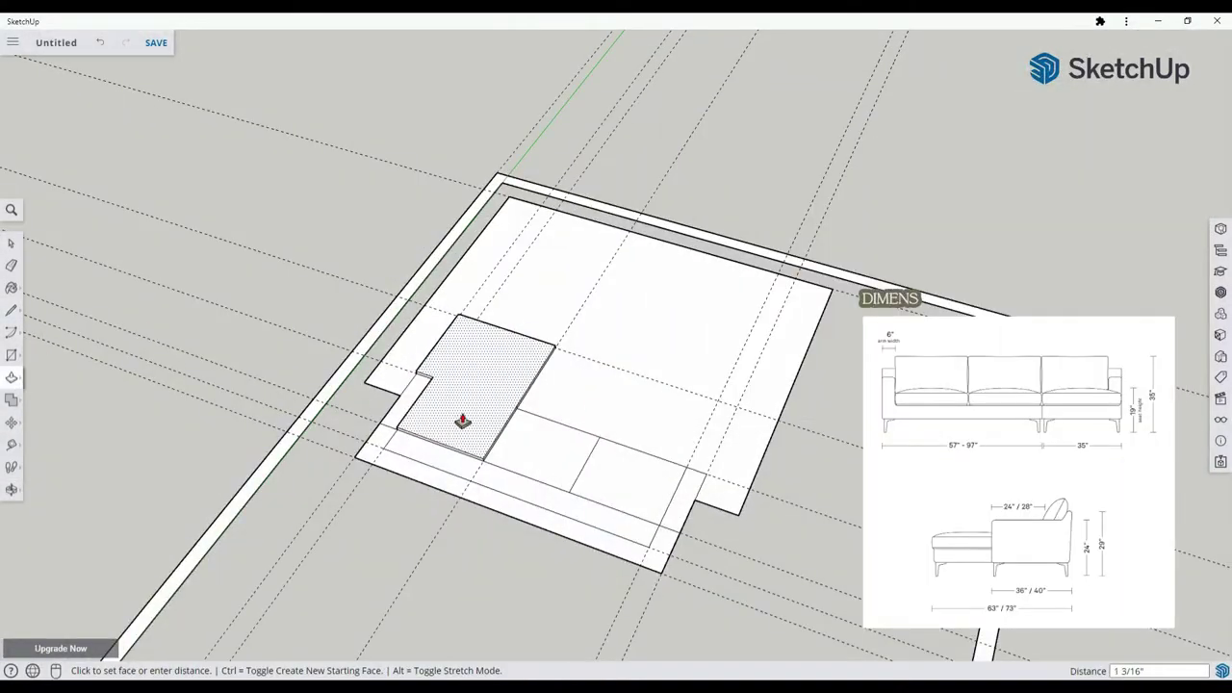
pyautogui.write('19')
pyautogui.press('Return')
pyautogui.click(556, 451)
pyautogui.write('19')
pyautogui.press('Return')
pyautogui.doubleClick(631, 481)
# Try to extrude the couch's backrest and armrest frame upward by 35".
pyautogui.moveTo(613, 385); pyautogui.dragTo(674, 409, button='middle')
pyautogui.click(636, 534)
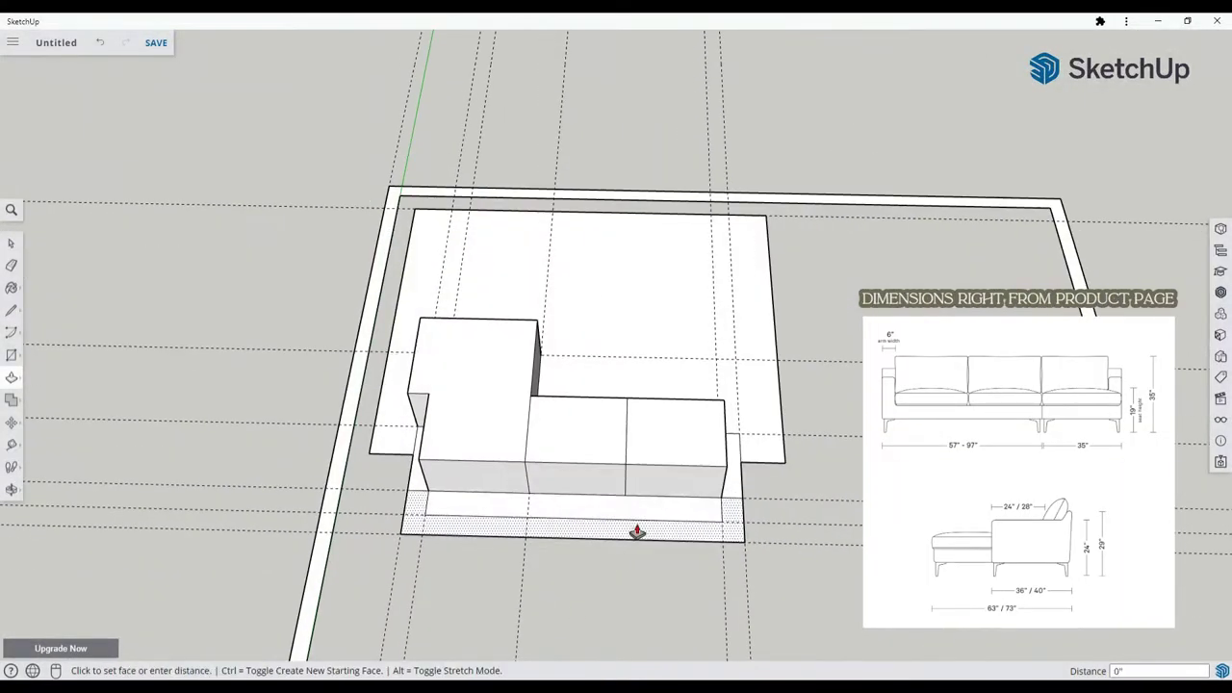
pyautogui.write('35')
pyautogui.press('Return')
pyautogui.moveTo(642, 503); pyautogui.dragTo(443, 492, button='middle')
pyautogui.click(464, 460)
pyautogui.click(501, 418)
pyautogui.click(474, 408)
pyautogui.moveTo(481, 414); pyautogui.dragTo(232, 477, button='middle')
pyautogui.moveTo(763, 487); pyautogui.dragTo(766, 617, button='middle')
pyautogui.click(12, 243)
pyautogui.moveTo(828, 385); pyautogui.dragTo(718, 400, button='middle')
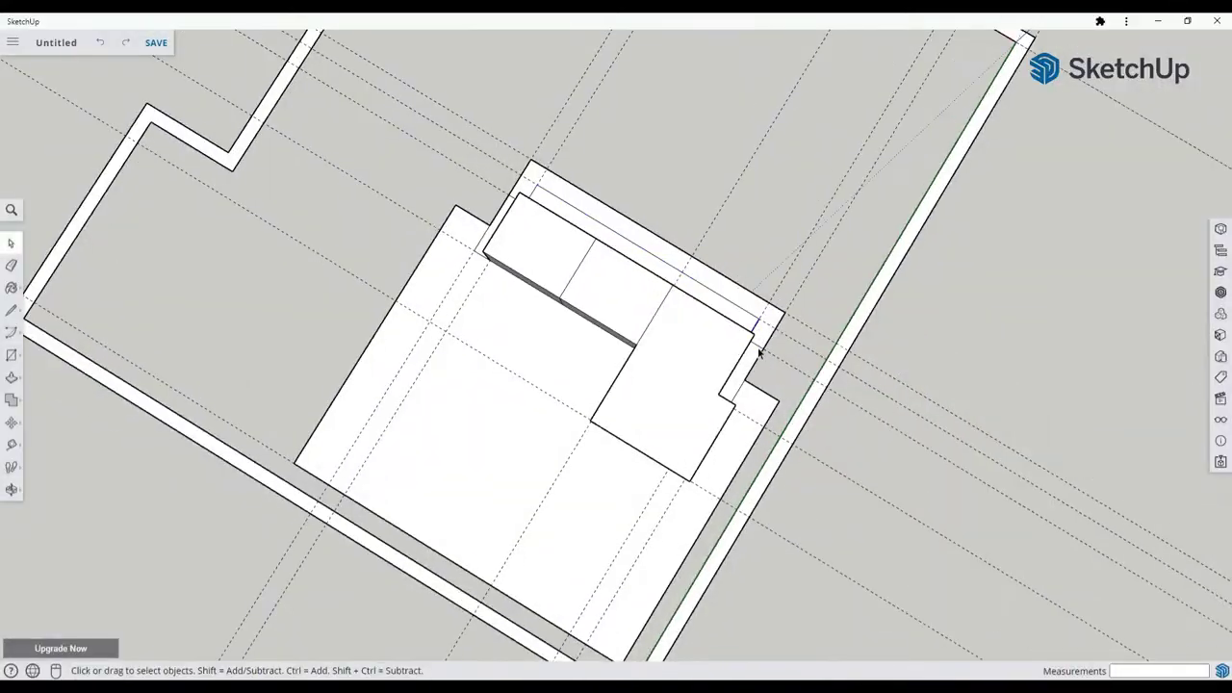
pyautogui.moveTo(759, 349); pyautogui.dragTo(794, 361, button='middle')
# Extrude the couch's U-shaped backrest and armrest frame to rise above the seat cushions.
pyautogui.press('p')
pyautogui.moveTo(120, 274); pyautogui.dragTo(636, 229, button='middle')
pyautogui.click(550, 198)
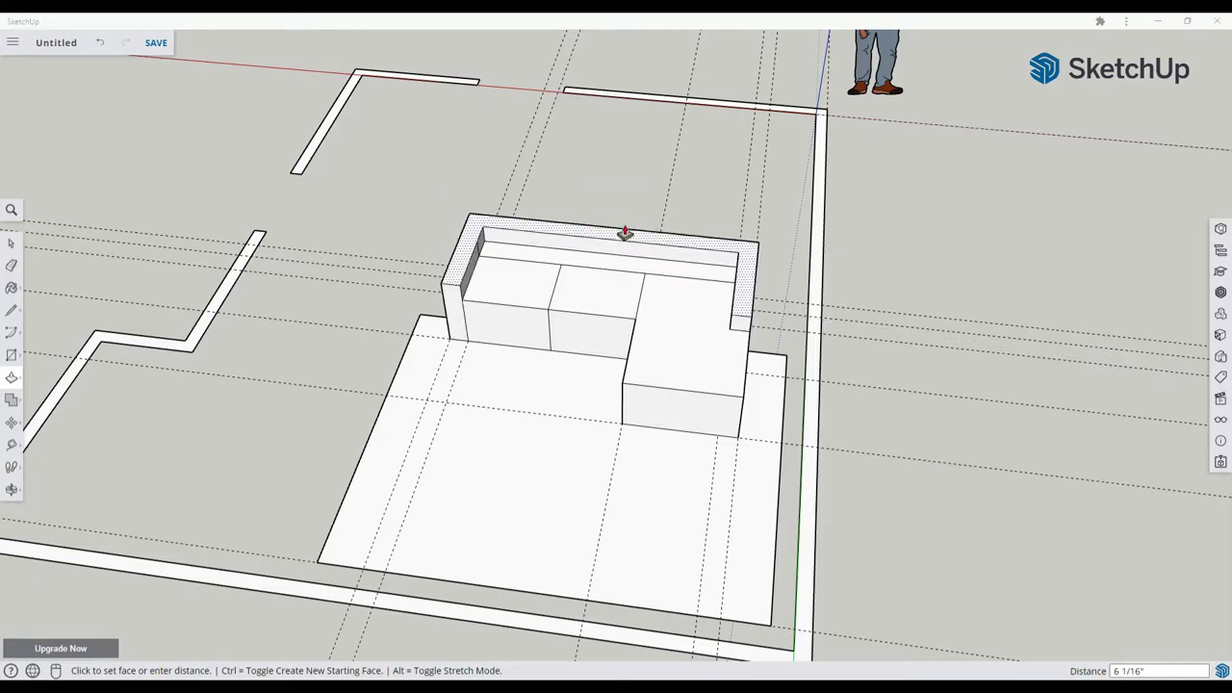
pyautogui.click(820, 262)
pyautogui.hotkey('ctrl', 'z')
pyautogui.click(561, 251)
pyautogui.click(562, 213)
# Split the armrest tops from the backrest, and push both armrests down by the same amount below the backrest's height.
pyautogui.moveTo(424, 481); pyautogui.dragTo(434, 621, button='middle')
pyautogui.press('l')
pyautogui.moveTo(304, 318); pyautogui.dragTo(463, 221, button='middle')
pyautogui.click(11, 444)
pyautogui.moveTo(183, 357); pyautogui.dragTo(38, 409, button='middle')
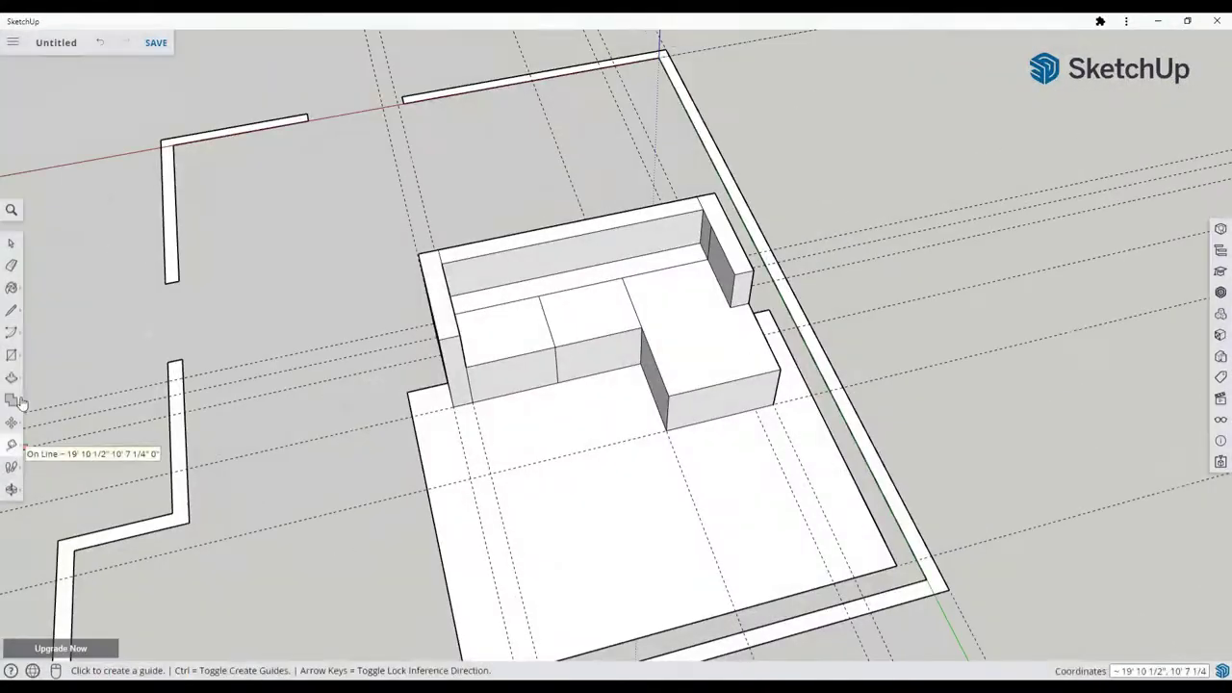
pyautogui.click(11, 378)
pyautogui.click(448, 299)
pyautogui.click(449, 323)
pyautogui.doubleClick(720, 233)
# Draw diagonal lines from the backrest's top edge down to the seat's back line at both ends to form a slanted back.
pyautogui.moveTo(720, 252)
pyautogui.mouseDown(button='middle')
pyautogui.moveTo(577, 365)
pyautogui.moveTo(50, 424)
pyautogui.mouseUp(button='middle')
pyautogui.click(12, 310)
pyautogui.click(625, 170)
pyautogui.click(606, 209)
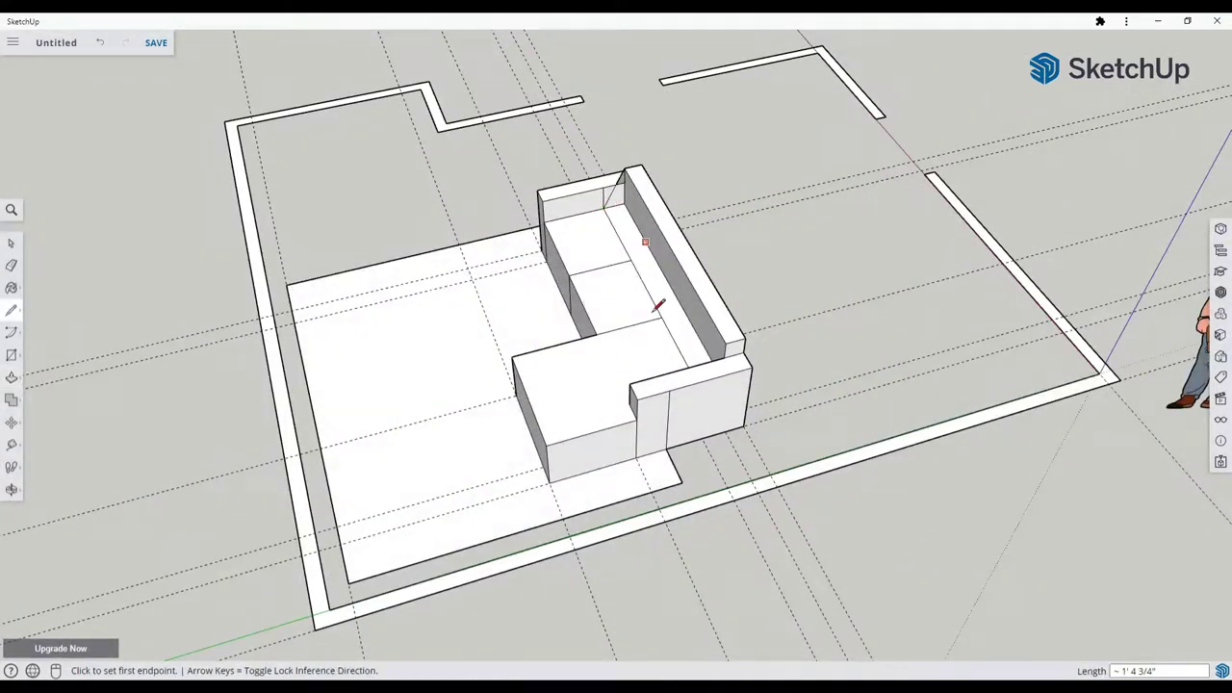
pyautogui.moveTo(657, 305); pyautogui.dragTo(1108, 322, button='middle')
pyautogui.click(666, 191)
pyautogui.click(685, 221)
# Divide the slanted back into three cushions with lines continuing the seat divisions up to the backrest's top edge.
pyautogui.moveTo(838, 260); pyautogui.dragTo(671, 298, button='middle')
pyautogui.click(656, 279)
pyautogui.click(652, 225)
pyautogui.moveTo(519, 288); pyautogui.dragTo(635, 280, button='middle')
pyautogui.click(573, 289)
pyautogui.click(552, 227)
# Delete the construction guides running through and around the couch and rug.
pyautogui.moveTo(770, 322); pyautogui.dragTo(605, 347, button='middle')
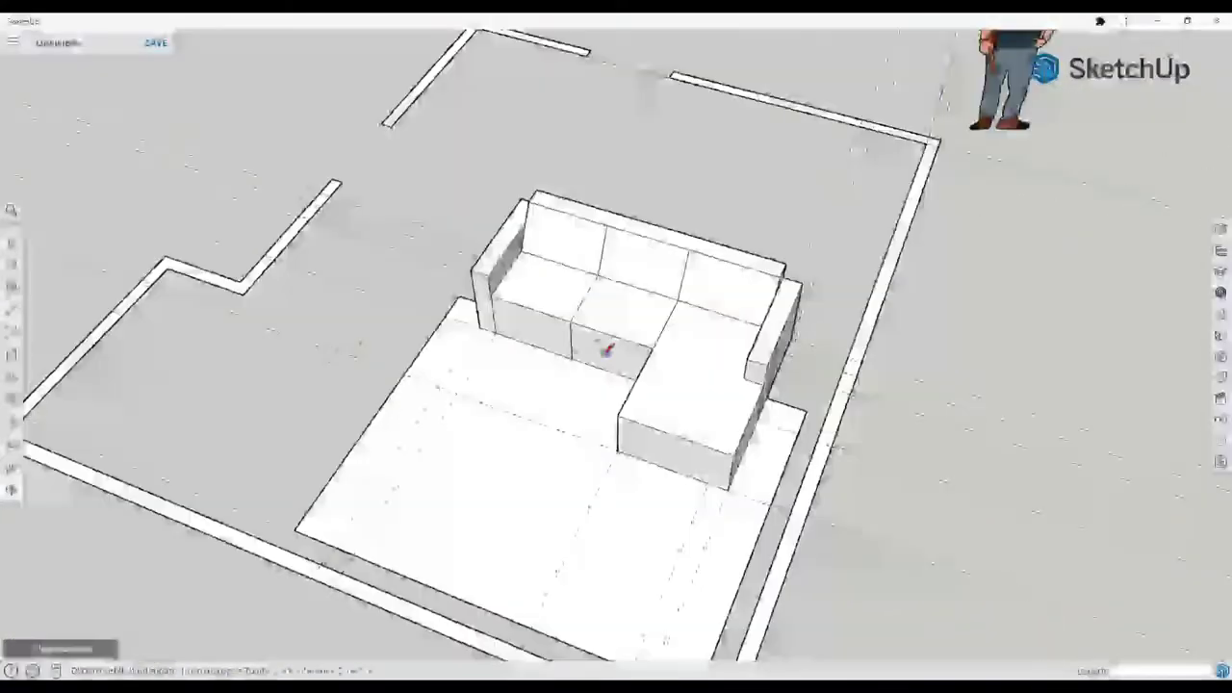
pyautogui.press('space')
pyautogui.moveTo(556, 228); pyautogui.dragTo(606, 322, button='middle')
pyautogui.scroll(-5, 660, 424)
pyautogui.moveTo(613, 396); pyautogui.dragTo(385, 404, button='middle')
pyautogui.scroll(3, 616, 385)
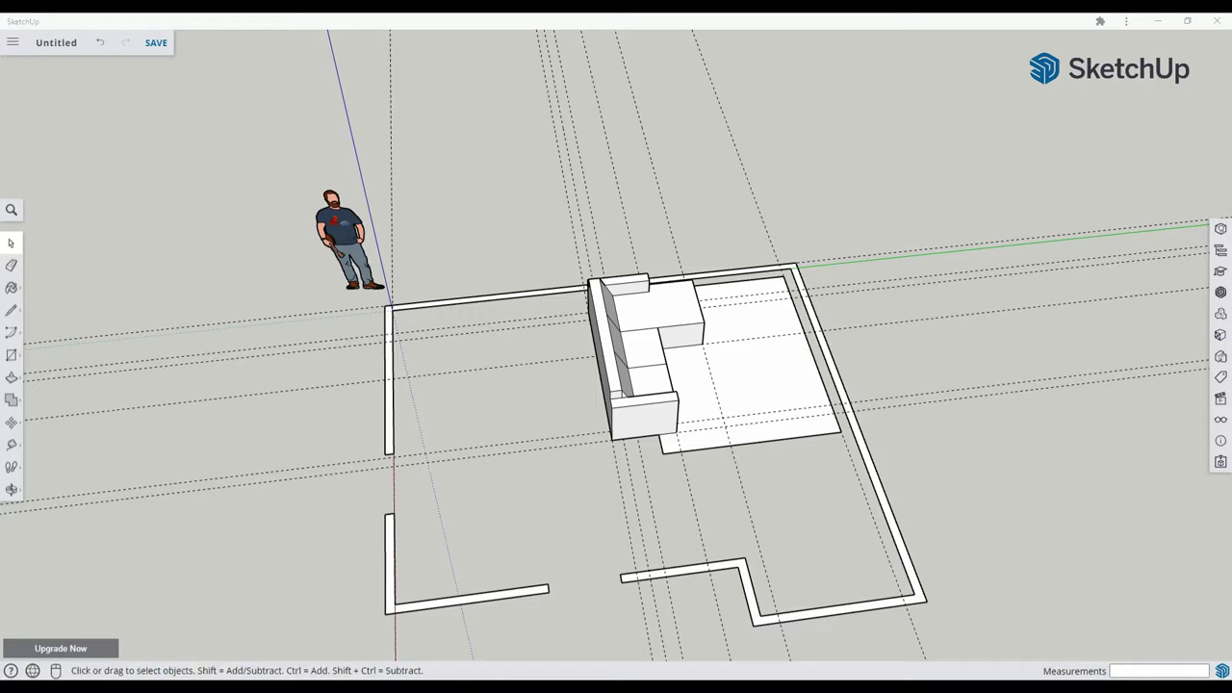
pyautogui.moveTo(597, 318); pyautogui.dragTo(599, 414, button='middle')
pyautogui.click(583, 178)
pyautogui.press('Delete')
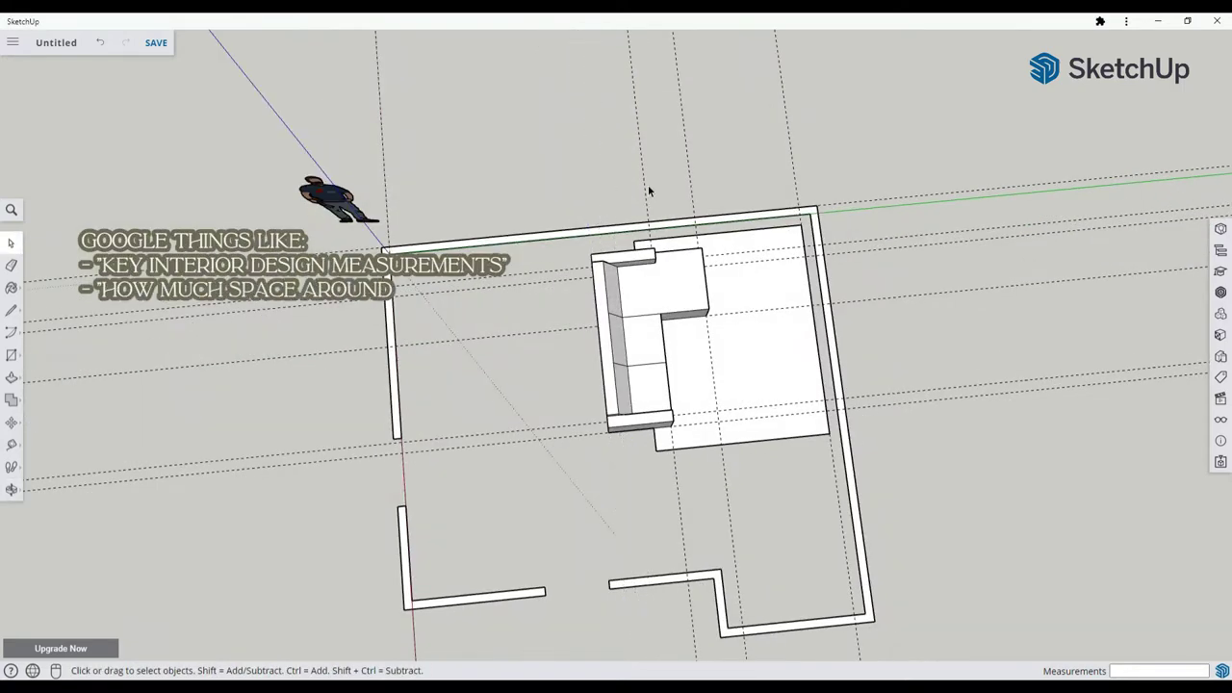
pyautogui.click(649, 187)
pyautogui.press('Delete')
pyautogui.click(811, 193)
pyautogui.press('Delete')
pyautogui.click(860, 241)
pyautogui.press('Delete')
pyautogui.click(863, 251)
pyautogui.press('Delete')
pyautogui.click(880, 299)
pyautogui.press('Delete')
pyautogui.click(911, 392)
pyautogui.press('Delete')
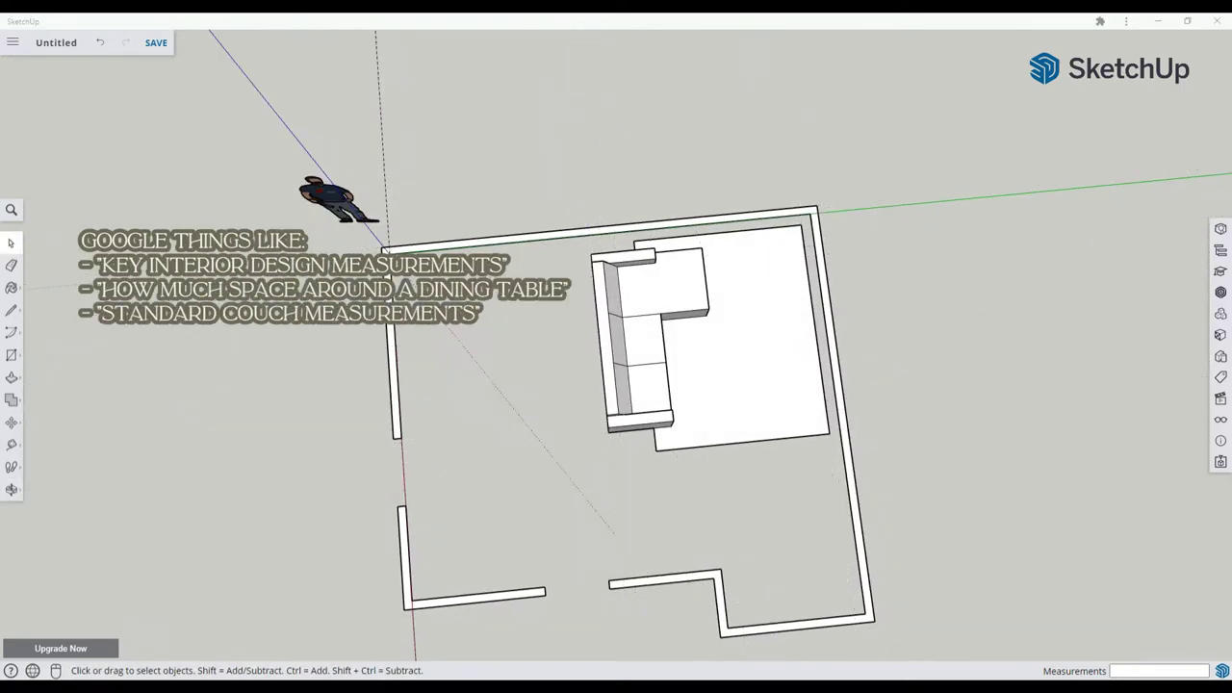
# Place a guide 8' 9" from the left wall's inner face, aligned with the near edge of the bottom-wall opening.
pyautogui.moveTo(556, 370); pyautogui.dragTo(510, 373, button='middle')
pyautogui.scroll(4, 510, 373)
pyautogui.moveTo(307, 490); pyautogui.dragTo(333, 487, button='middle')
pyautogui.press('t')
pyautogui.click(487, 159)
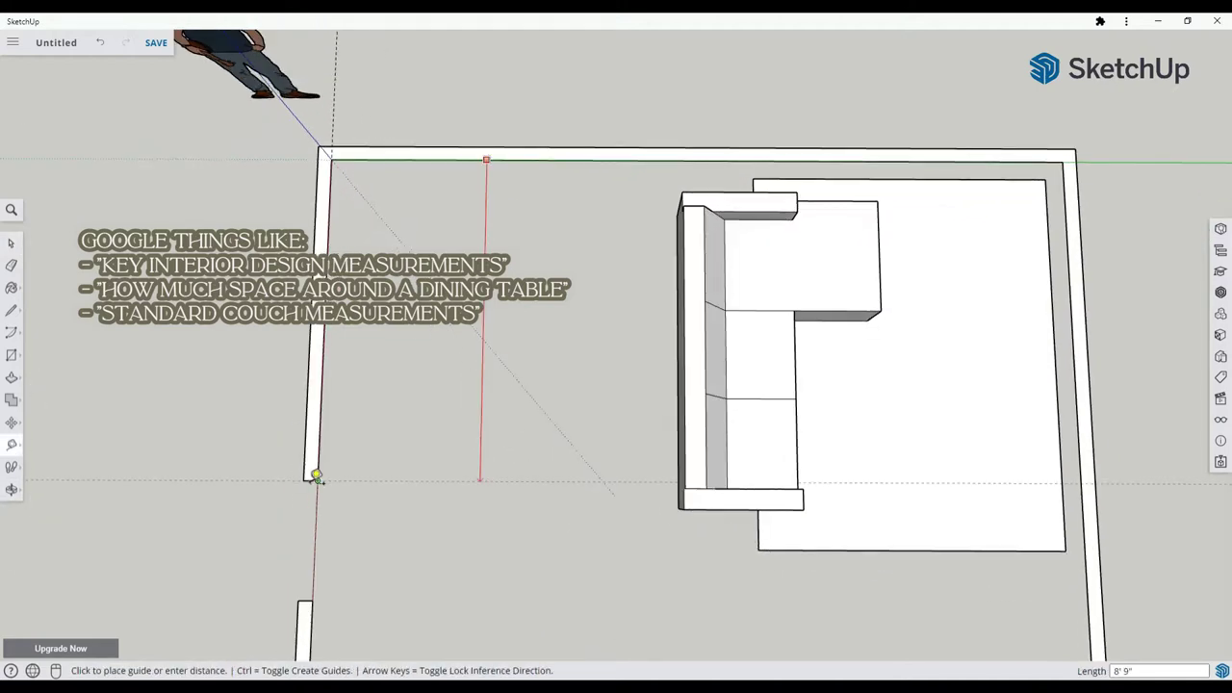
pyautogui.click(316, 480)
pyautogui.scroll(-2, 578, 539)
pyautogui.scroll(2, 892, 625)
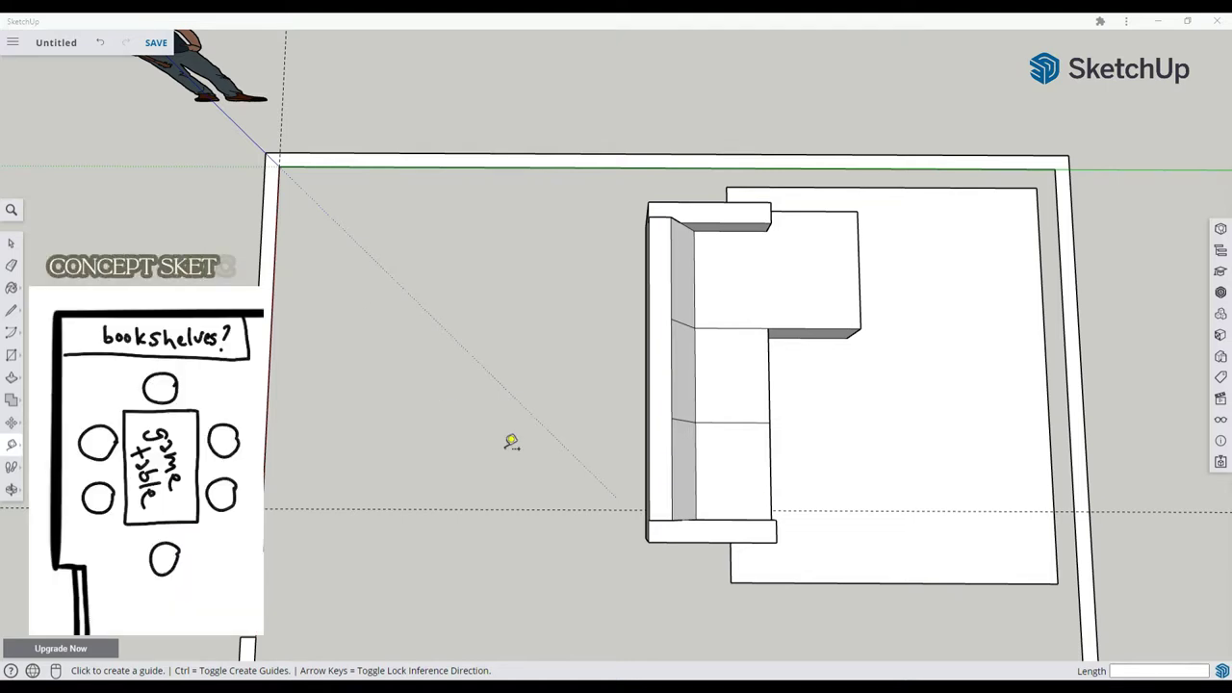
# Place guides just inside the left and top walls, parallel to their inner faces.
pyautogui.scroll(-3, 511, 442)
pyautogui.scroll(3, 390, 258)
pyautogui.click(408, 266)
pyautogui.click(409, 273)
pyautogui.click(325, 298)
pyautogui.click(330, 298)
pyautogui.scroll(-2, 760, 313)
pyautogui.moveTo(643, 325); pyautogui.dragTo(630, 285, button='middle')
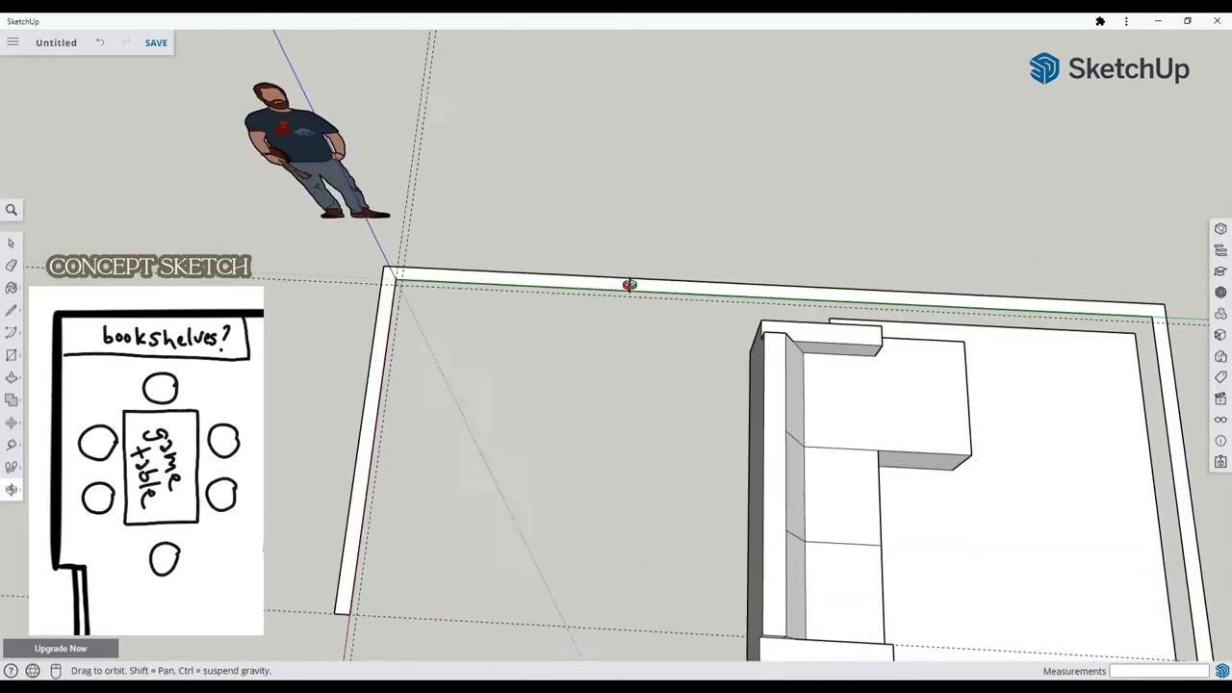
pyautogui.scroll(1, 732, 395)
# Place a guide midway between the left wall and the couch-back guide, and draw a line along the opening guide between them.
pyautogui.press('t')
pyautogui.scroll(-3, 546, 549)
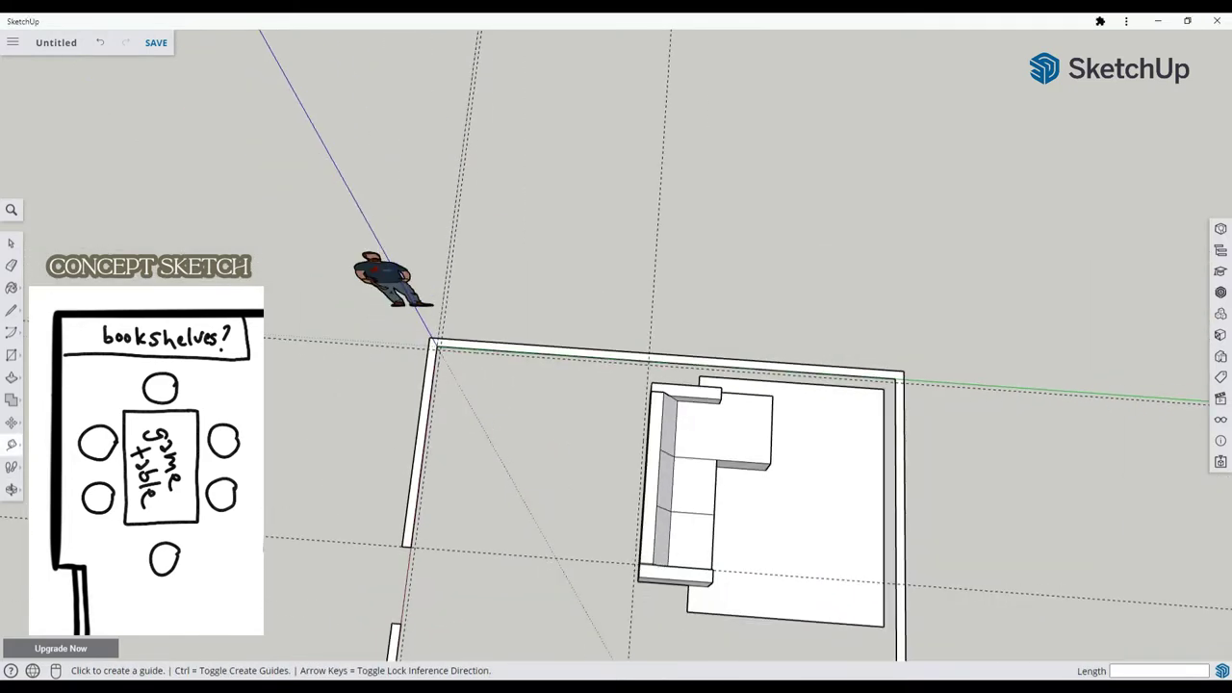
pyautogui.moveTo(546, 525); pyautogui.dragTo(603, 509, button='middle')
pyautogui.click(655, 509)
pyautogui.scroll(2, 506, 518)
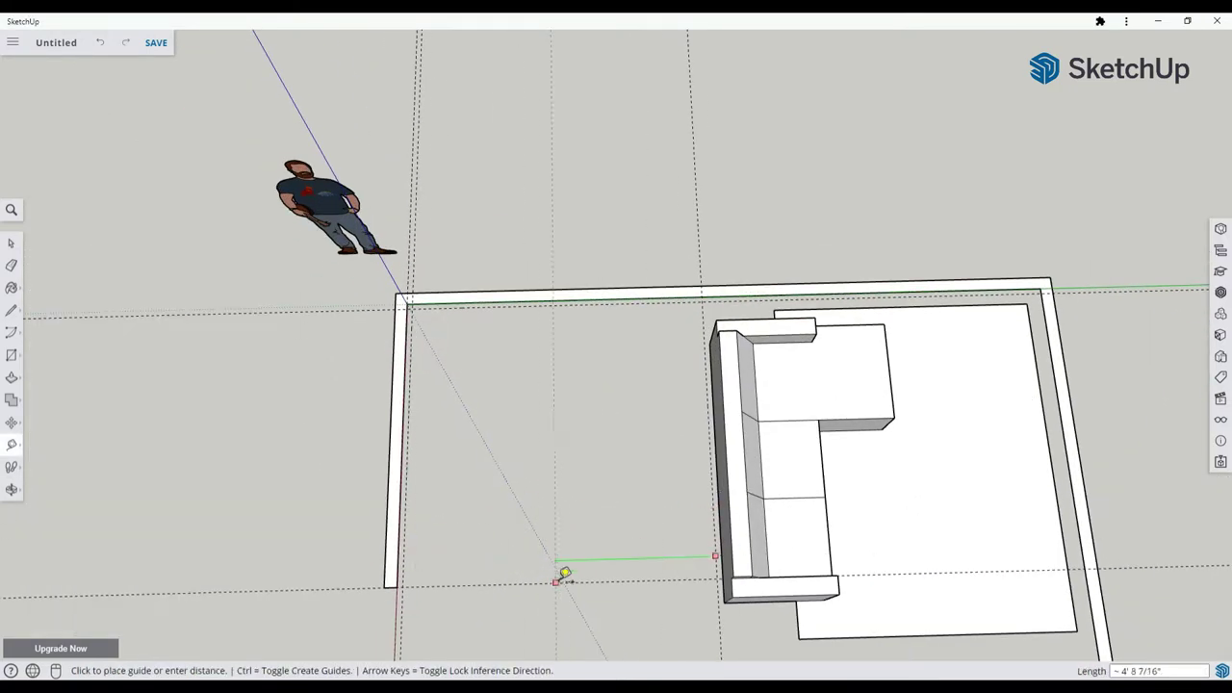
pyautogui.click(11, 310)
pyautogui.click(390, 587)
pyautogui.click(715, 579)
pyautogui.click(12, 444)
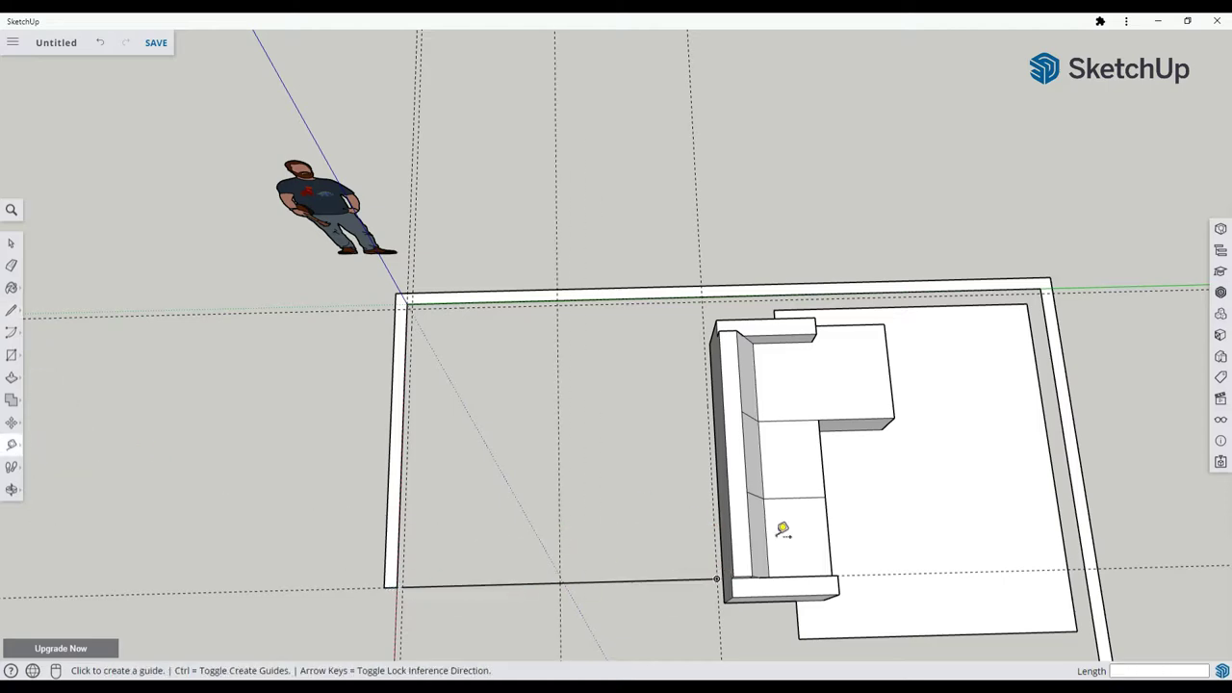
# Place a guide 72" from the line at the opening, offset toward the top wall.
pyautogui.scroll(-1, 542, 443)
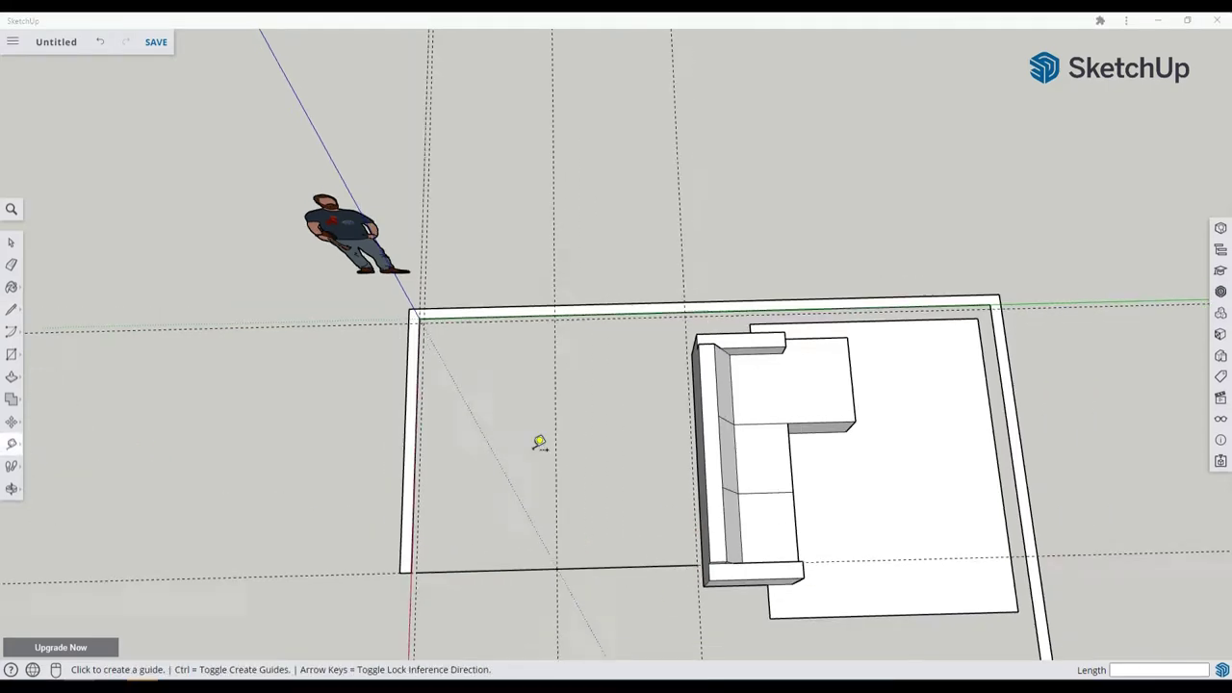
pyautogui.scroll(1, 635, 549)
pyautogui.click(583, 568)
pyautogui.write('72')
pyautogui.press('Return')
pyautogui.moveTo(560, 436); pyautogui.dragTo(608, 482, button='middle')
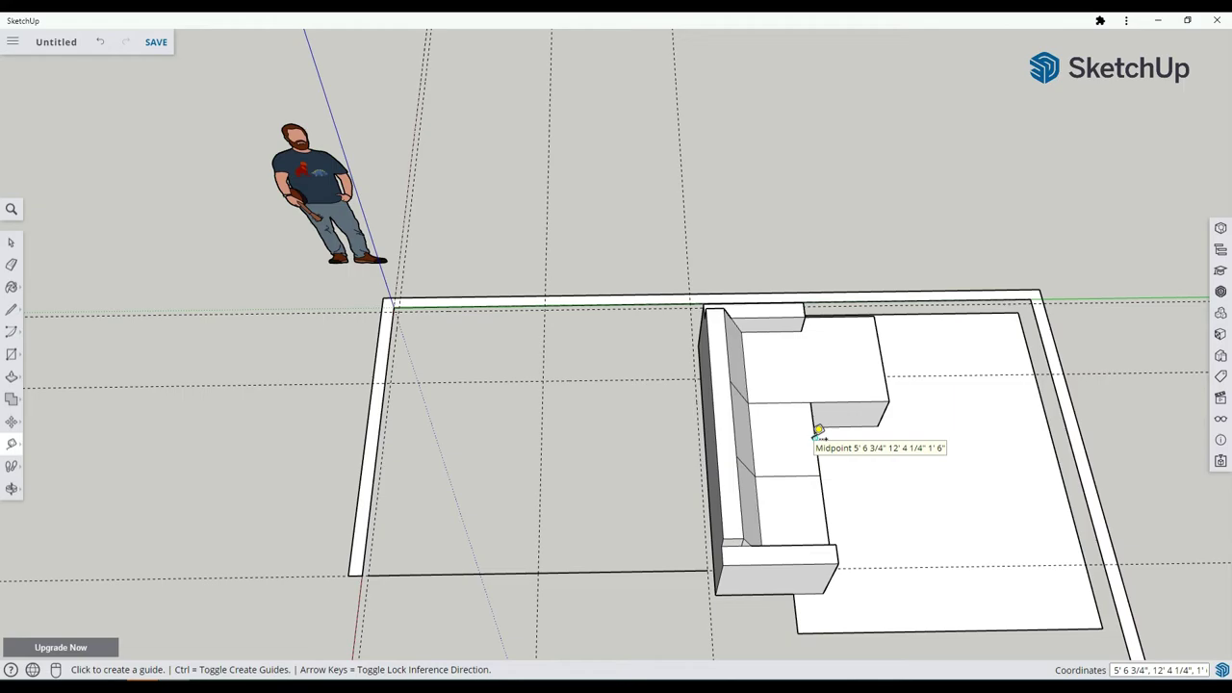
# Place a guide 24" to each side of the center guide between the left wall and the couch.
pyautogui.click(541, 421)
pyautogui.write('24')
pyautogui.press('Return')
pyautogui.click(540, 438)
pyautogui.write('24')
pyautogui.press('Return')
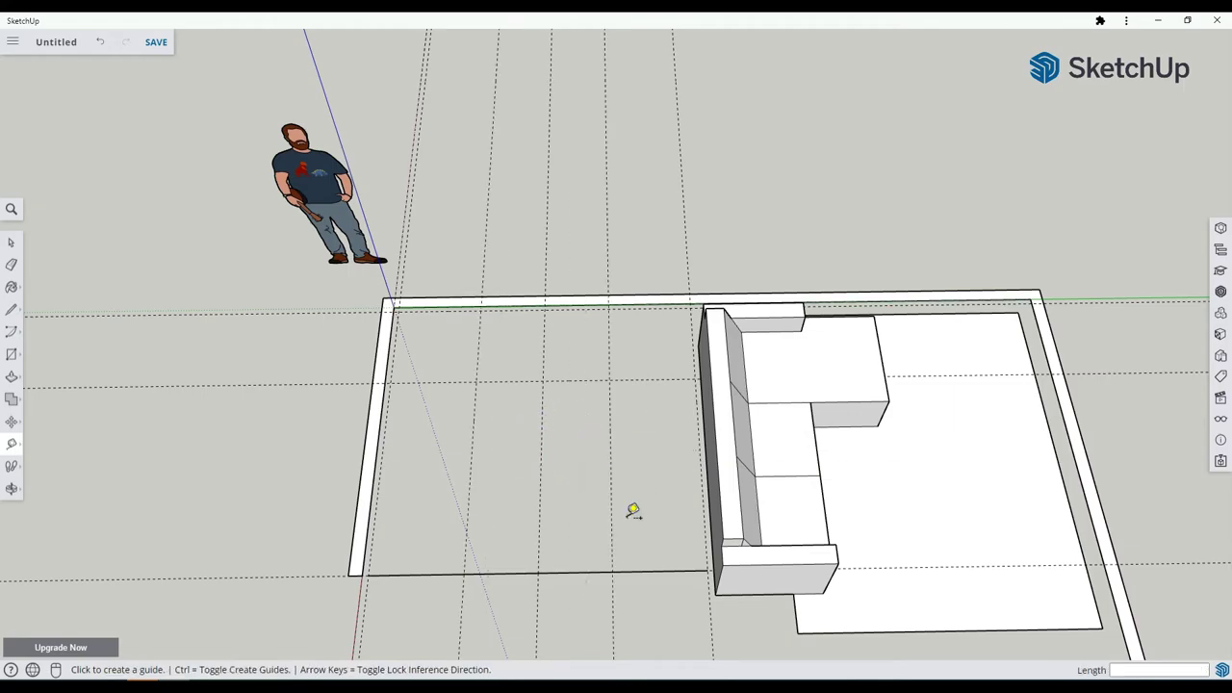
# Place a guide 12" inward from the guide running just inside the top wall.
pyautogui.scroll(-1, 634, 511)
pyautogui.moveTo(633, 511); pyautogui.dragTo(666, 481, button='middle')
pyautogui.click(433, 423)
pyautogui.write('12')
pyautogui.press('Return')
pyautogui.scroll(-3, 866, 452)
pyautogui.moveTo(866, 452); pyautogui.dragTo(625, 396, button='middle')
pyautogui.scroll(5, 625, 395)
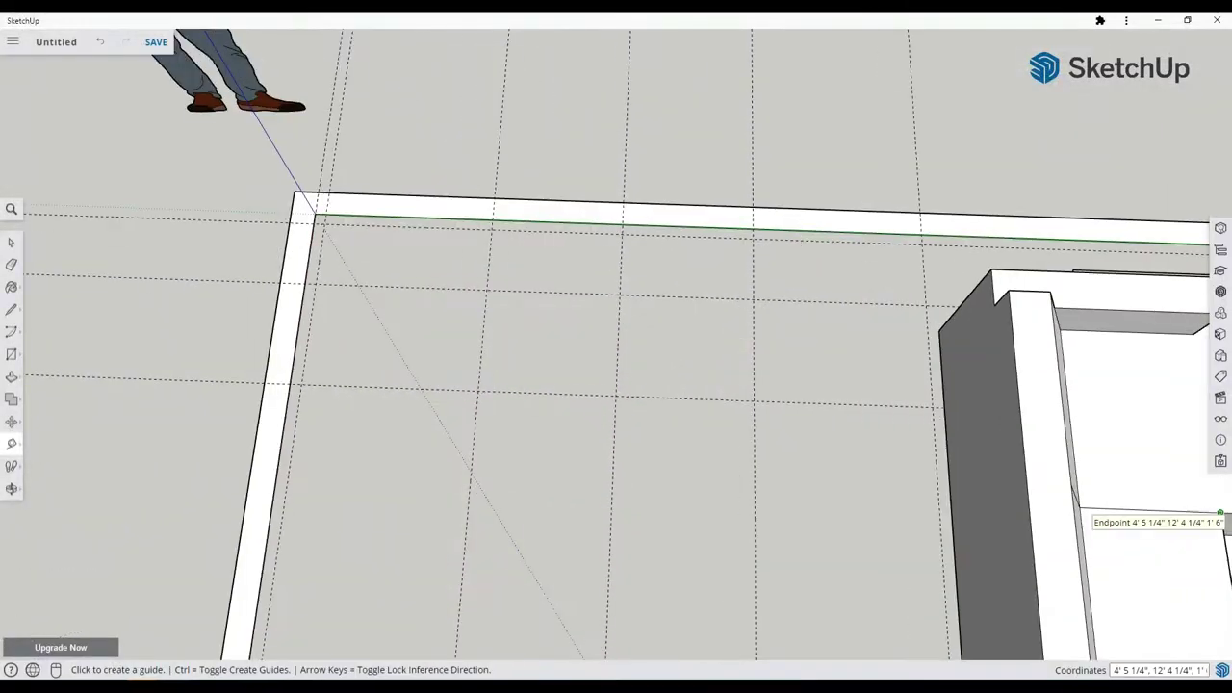
# Try a guide 36" from the 72" guide toward the top wall, and undo it.
pyautogui.click(661, 396)
pyautogui.write('36')
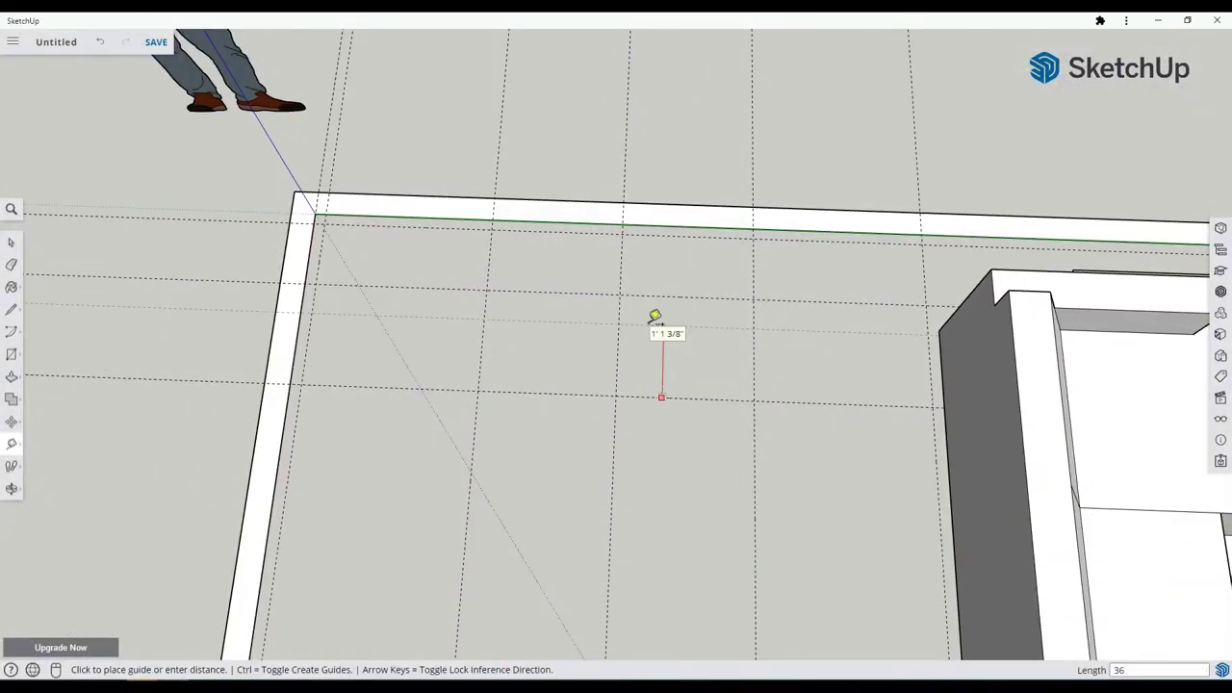
pyautogui.press('Return')
pyautogui.scroll(-3, 608, 227)
pyautogui.hotkey('ctrl', 'z')
pyautogui.press('space')
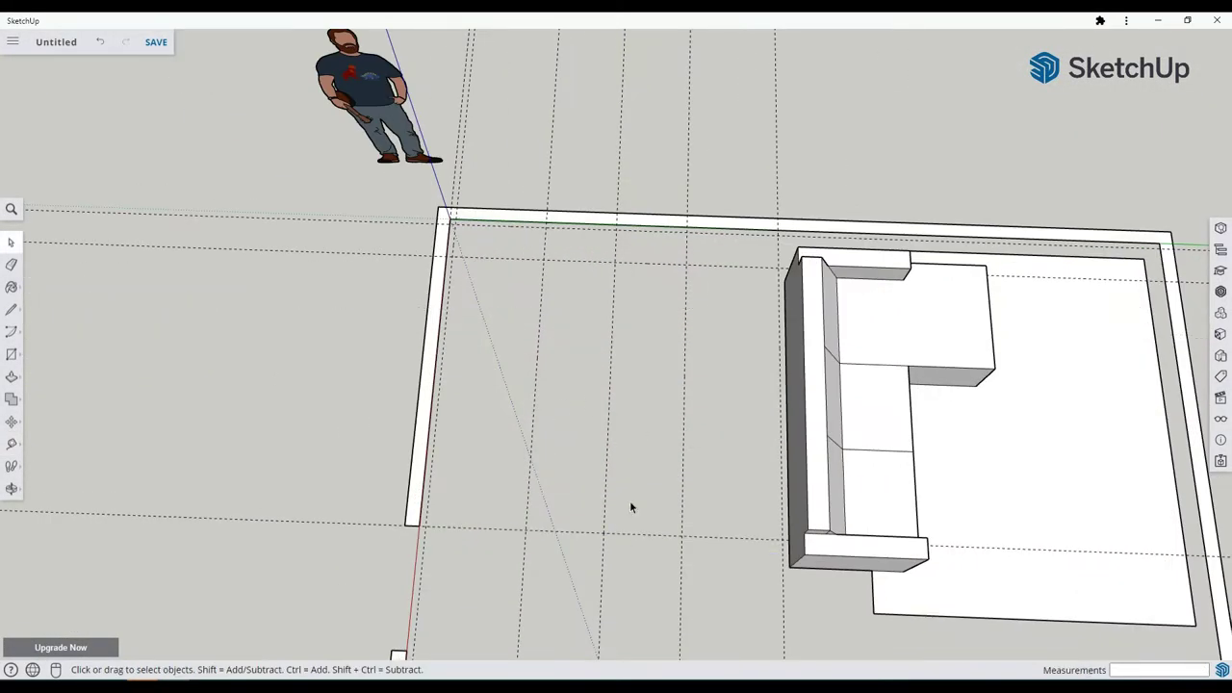
# Delete the guides just inside the walls, the 12" and 72" guides, and the line along the opening guide.
pyautogui.press('t')
pyautogui.moveTo(589, 283); pyautogui.dragTo(666, 368, button='middle')
pyautogui.scroll(5, 674, 375)
pyautogui.scroll(-3, 799, 383)
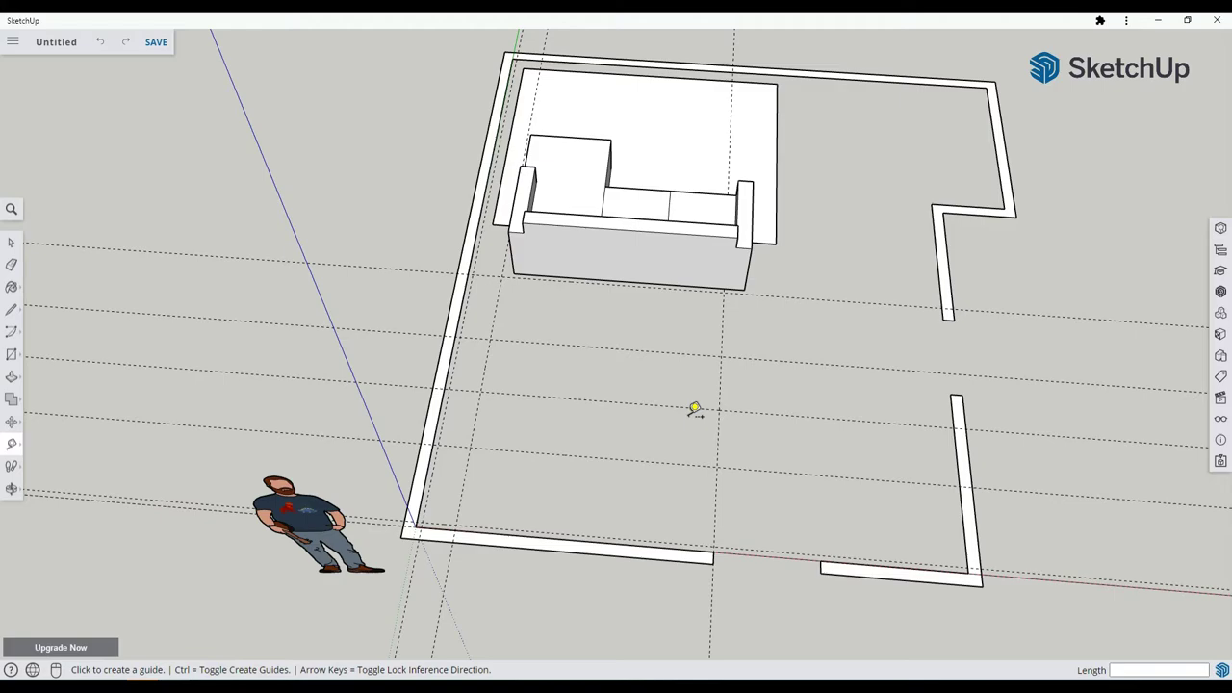
pyautogui.moveTo(691, 418); pyautogui.dragTo(508, 393, button='middle')
pyautogui.press('space')
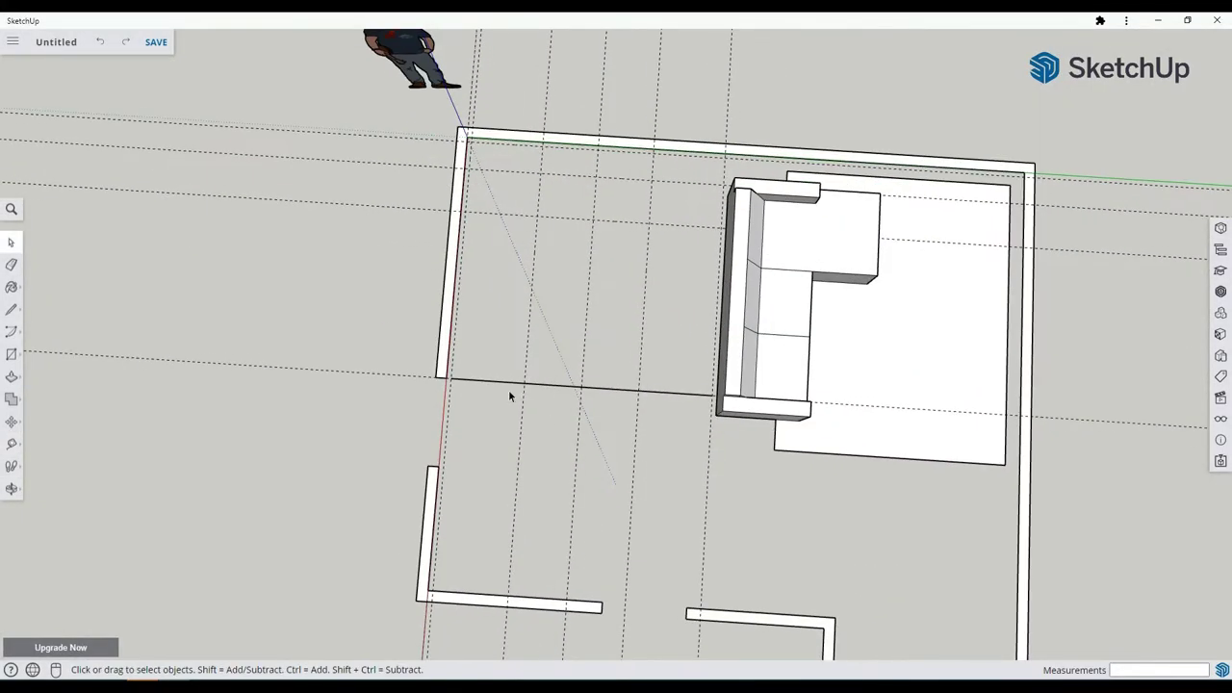
pyautogui.click(523, 216)
pyautogui.press('Delete')
pyautogui.click(466, 198)
pyautogui.press('Delete')
pyautogui.moveTo(597, 255); pyautogui.dragTo(649, 220, button='middle')
pyautogui.scroll(4, 617, 179)
# Use a temporary line between the opening guide and the top wall to place a guide through its midpoint, and delete the line.
pyautogui.press('t')
pyautogui.click(329, 366)
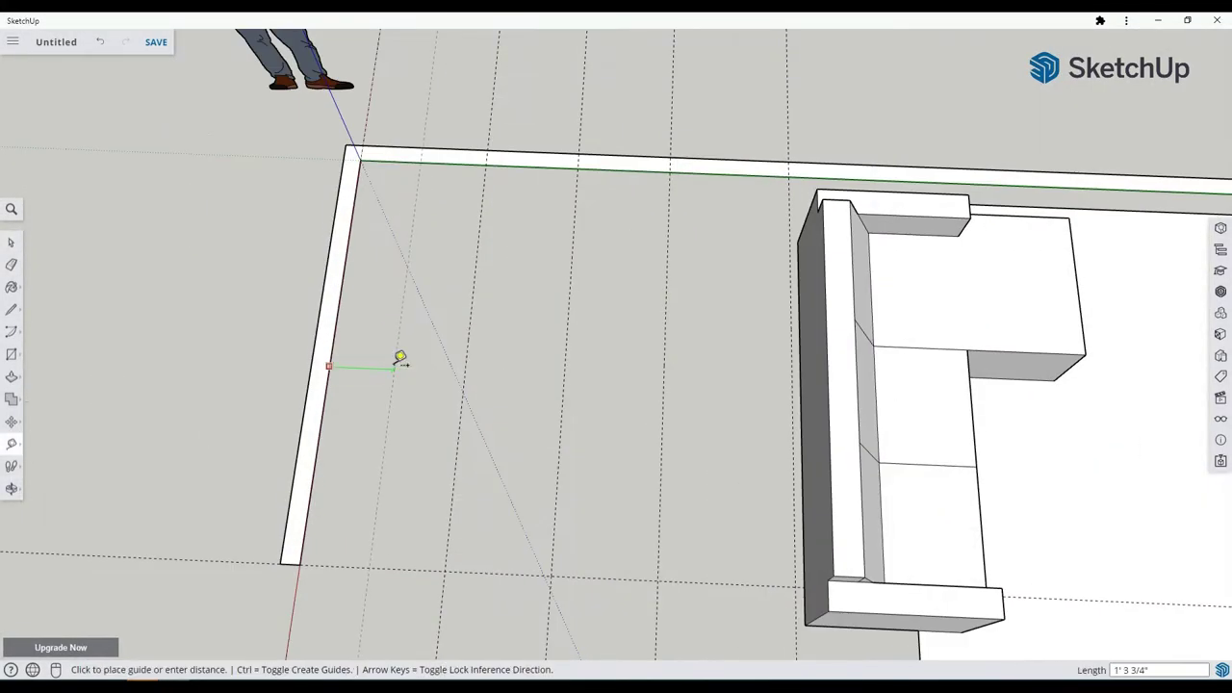
pyautogui.press('Escape')
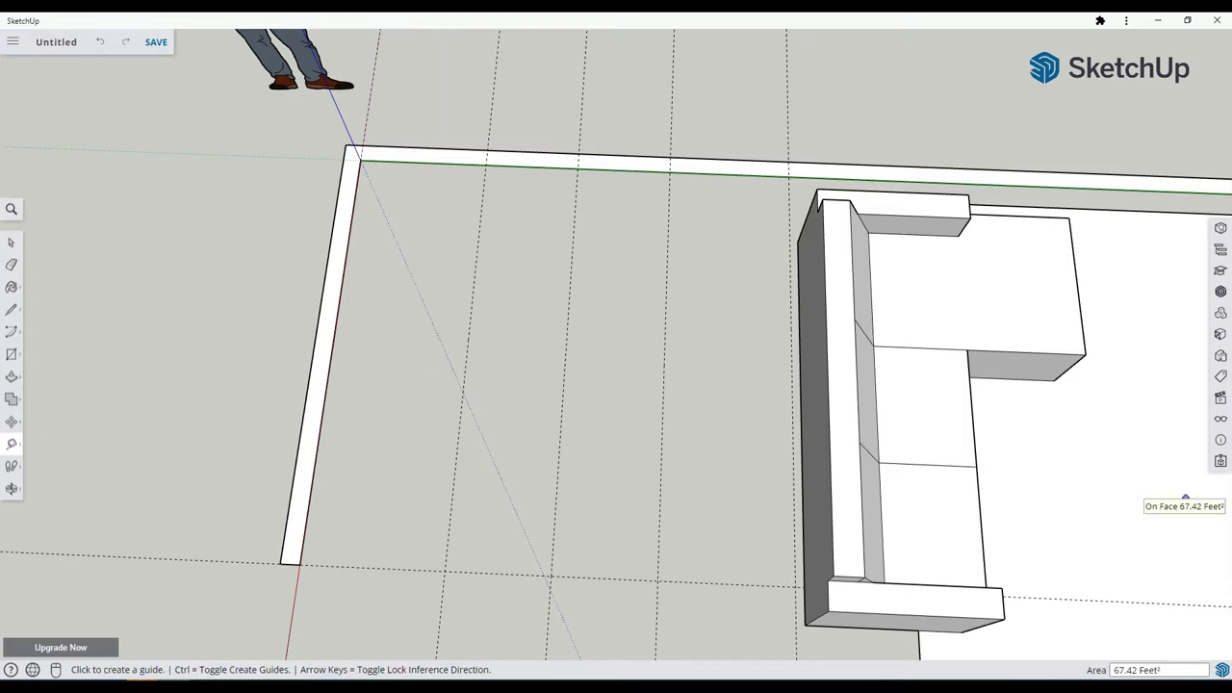
pyautogui.click(11, 310)
pyautogui.click(445, 572)
pyautogui.click(485, 166)
pyautogui.click(11, 444)
pyautogui.click(597, 578)
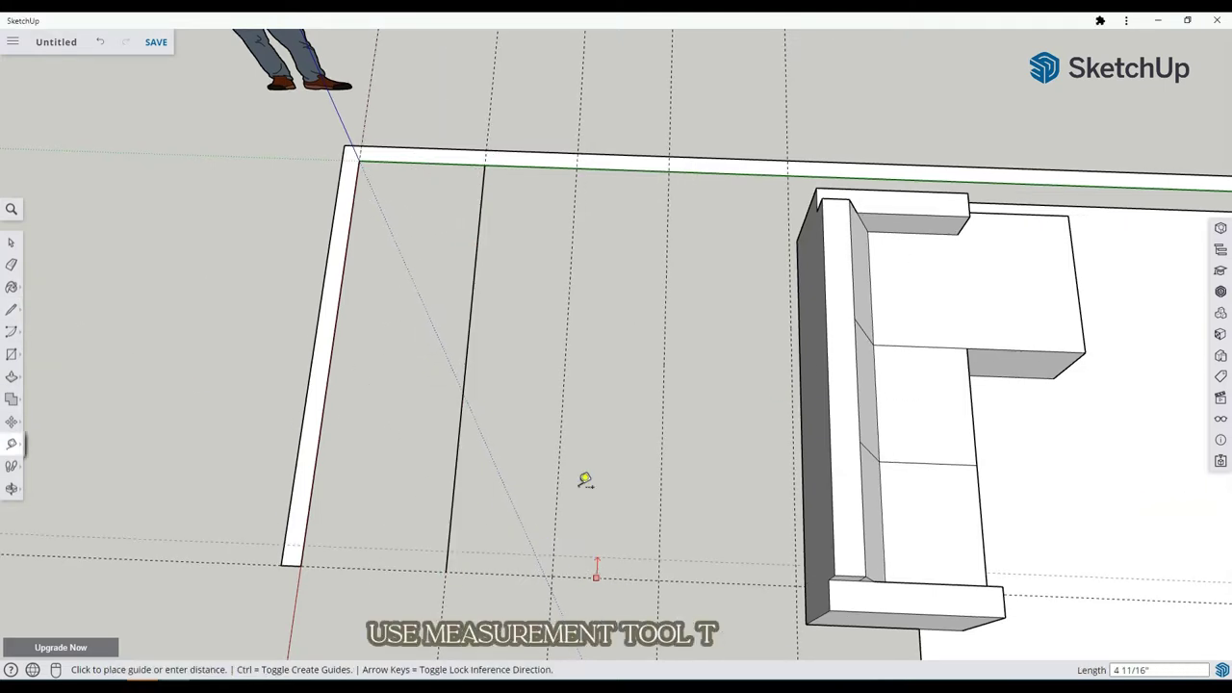
pyautogui.click(467, 354)
pyautogui.press('space')
pyautogui.click(471, 313)
pyautogui.press('Delete')
# Place guides 36" to either side of the guide midway between the top wall and the opening.
pyautogui.click(12, 444)
pyautogui.click(498, 355)
pyautogui.write('36')
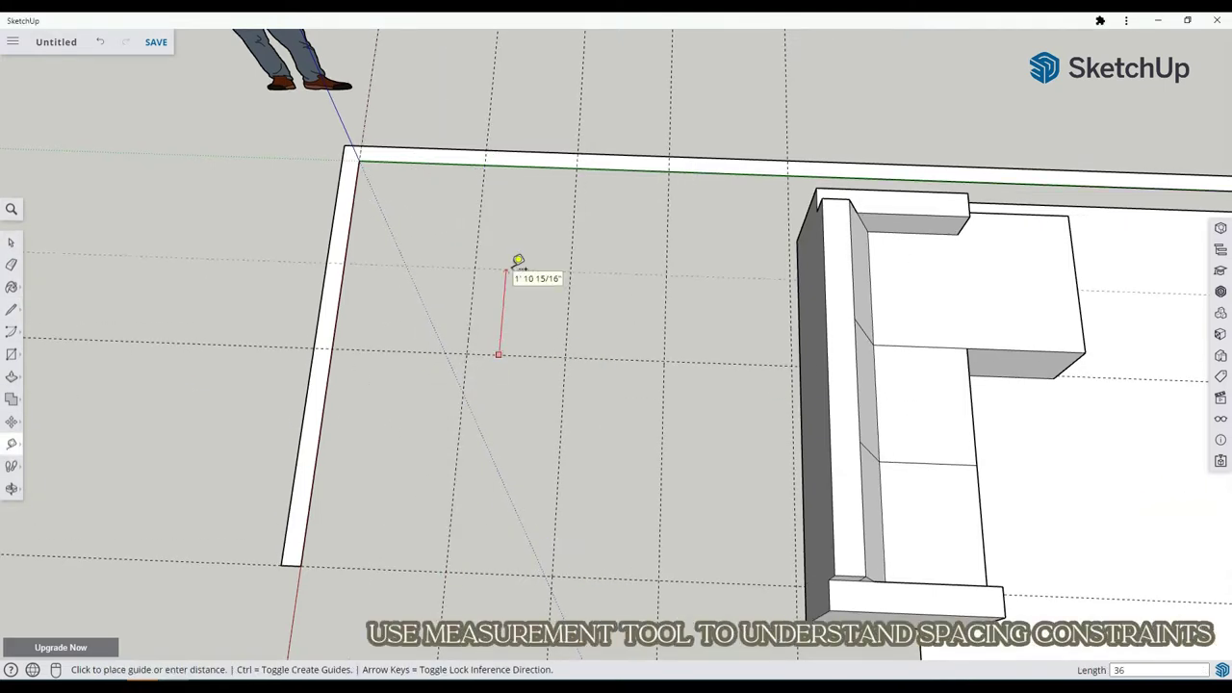
pyautogui.press('Return')
pyautogui.click(523, 357)
pyautogui.write('36')
pyautogui.press('Return')
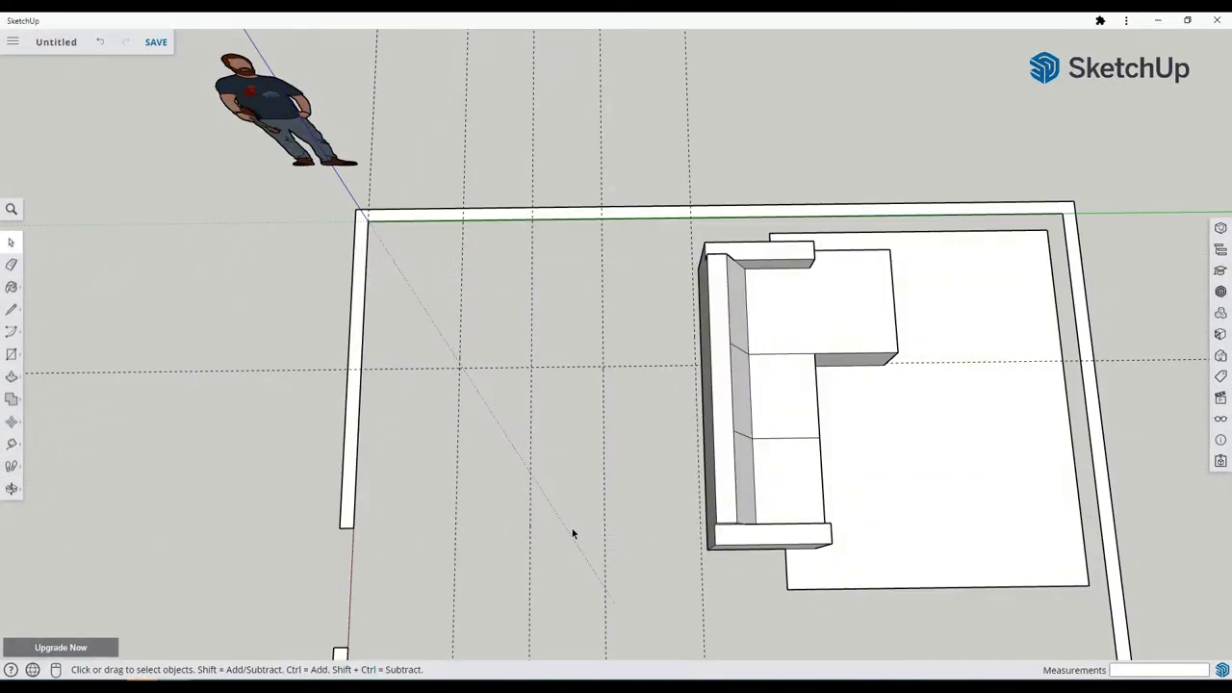
# Check the clearances from the walls and place a guide parallel to the top wall for the near end of the game table.
pyautogui.press('t')
pyautogui.click(551, 220)
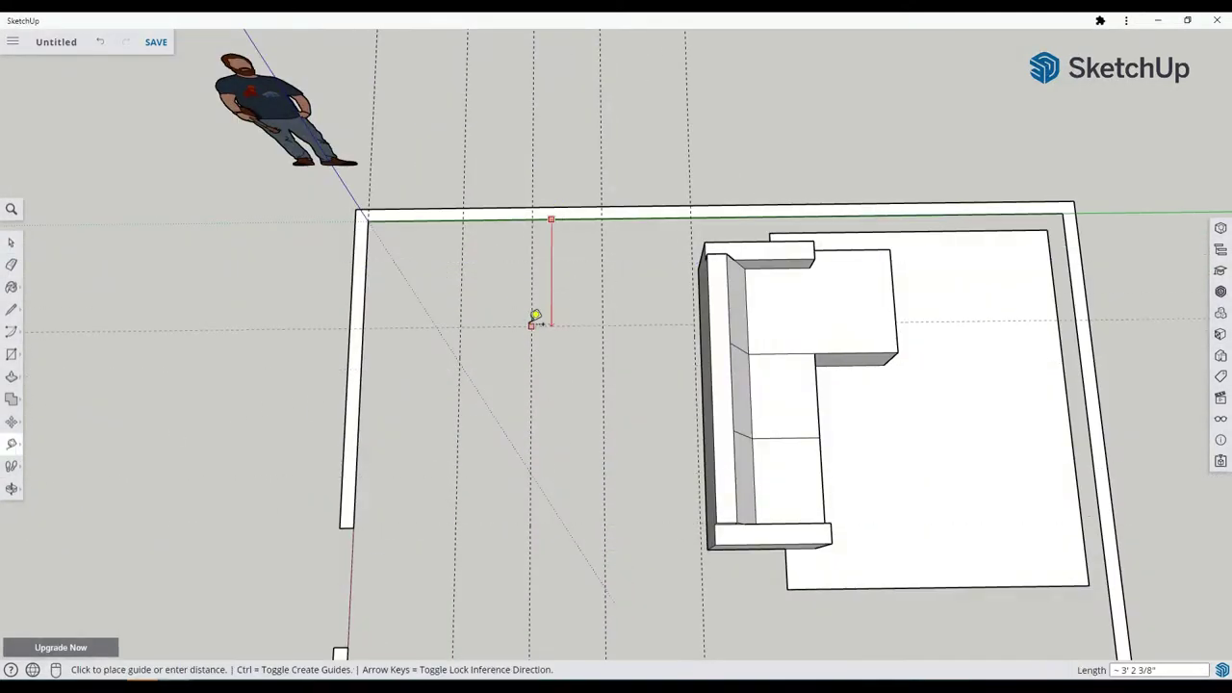
pyautogui.press('Escape')
pyautogui.click(362, 336)
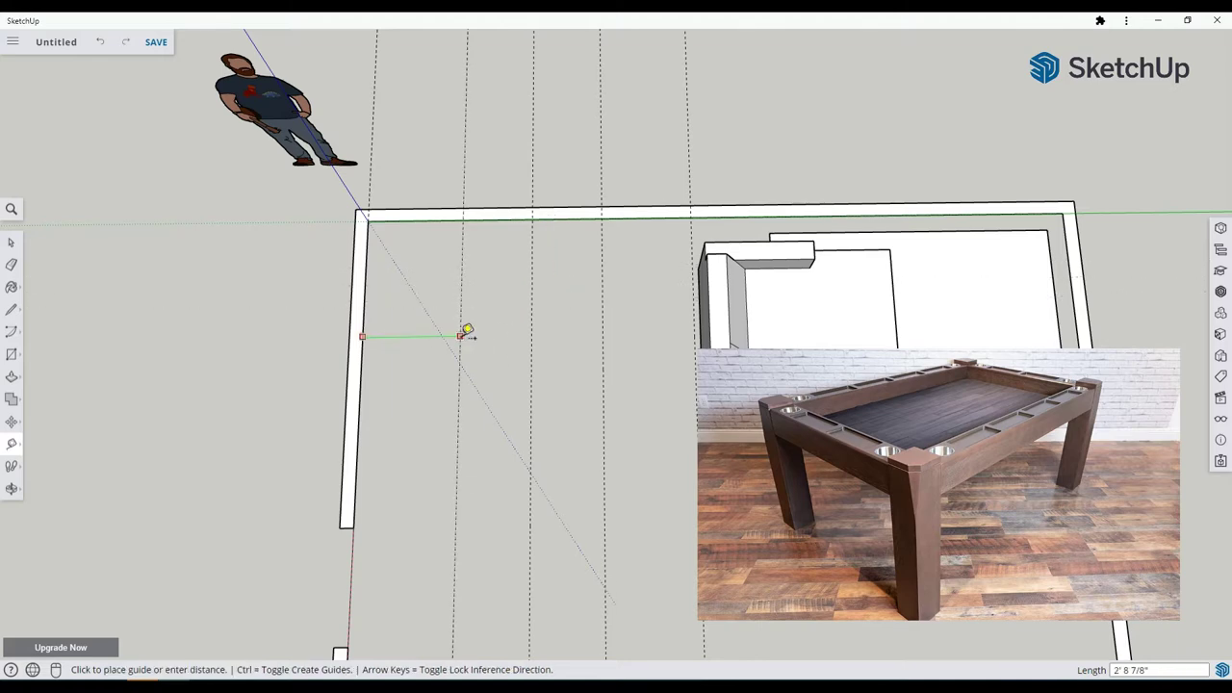
pyautogui.press('Escape')
pyautogui.click(495, 219)
pyautogui.click(486, 286)
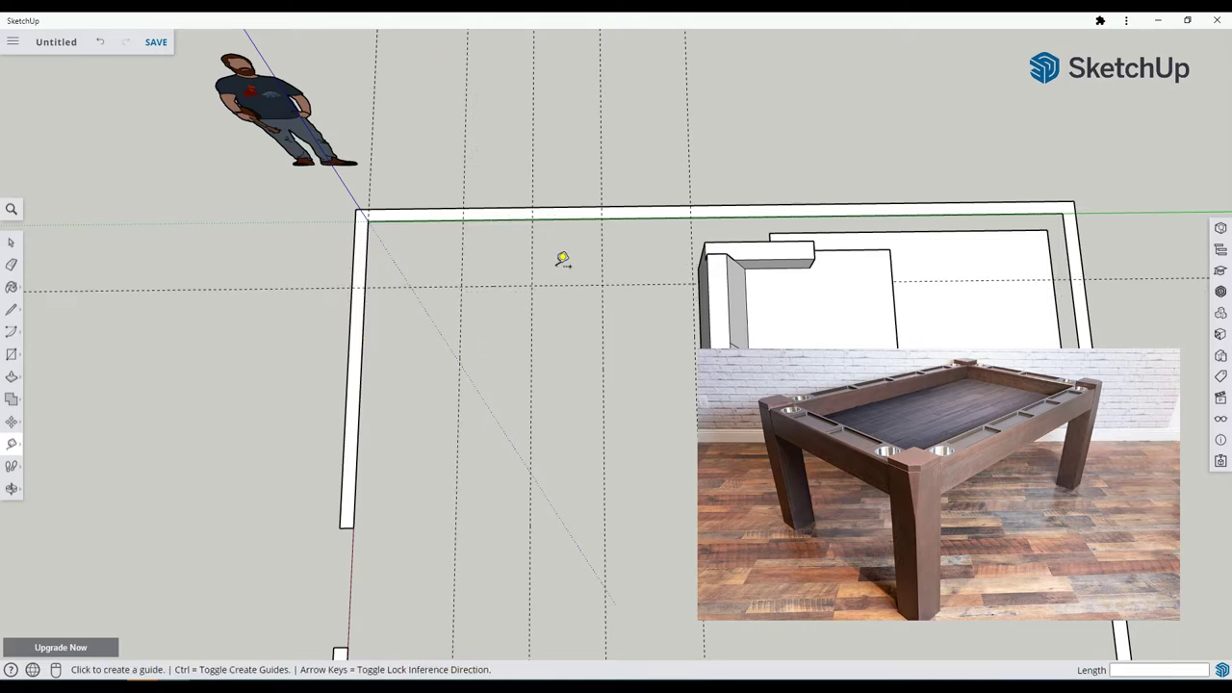
# Place a guide 72" from the table's near-end guide, away from the top wall.
pyautogui.click(503, 286)
pyautogui.write('76')
pyautogui.press('Return')
pyautogui.moveTo(611, 599); pyautogui.dragTo(591, 514, button='middle')
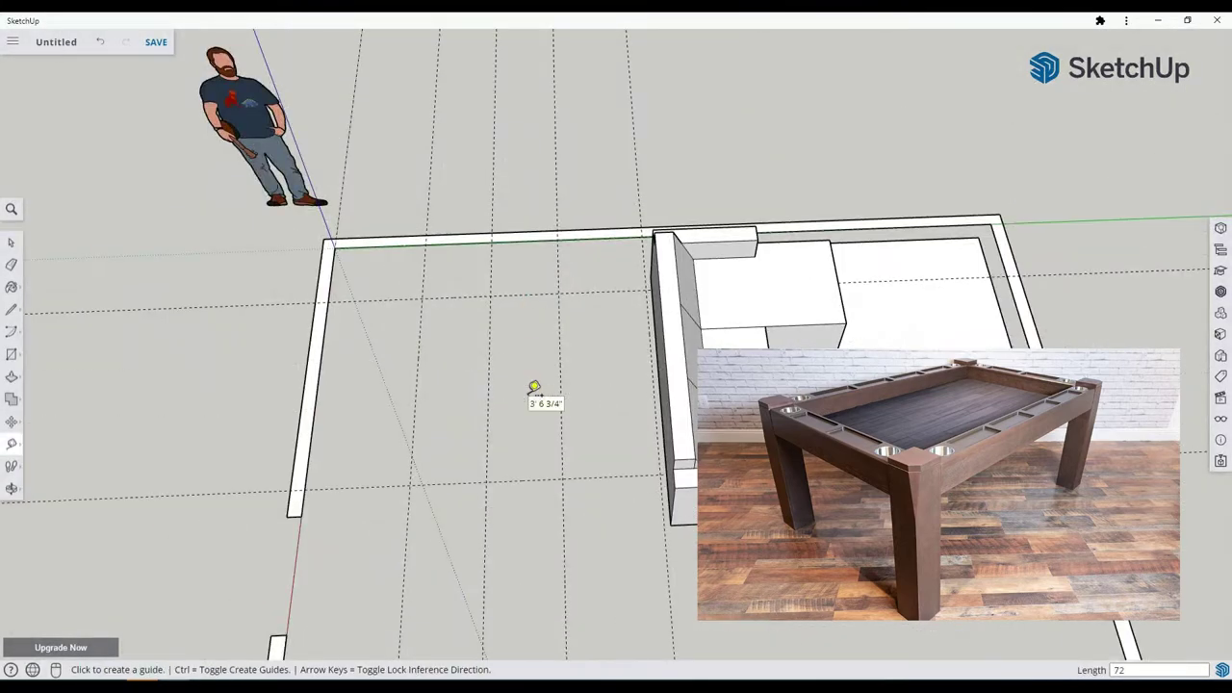
pyautogui.moveTo(534, 388); pyautogui.dragTo(372, 402, button='middle')
# Draw the 6' by 4' game table rectangle between the guide intersections.
pyautogui.click(316, 344)
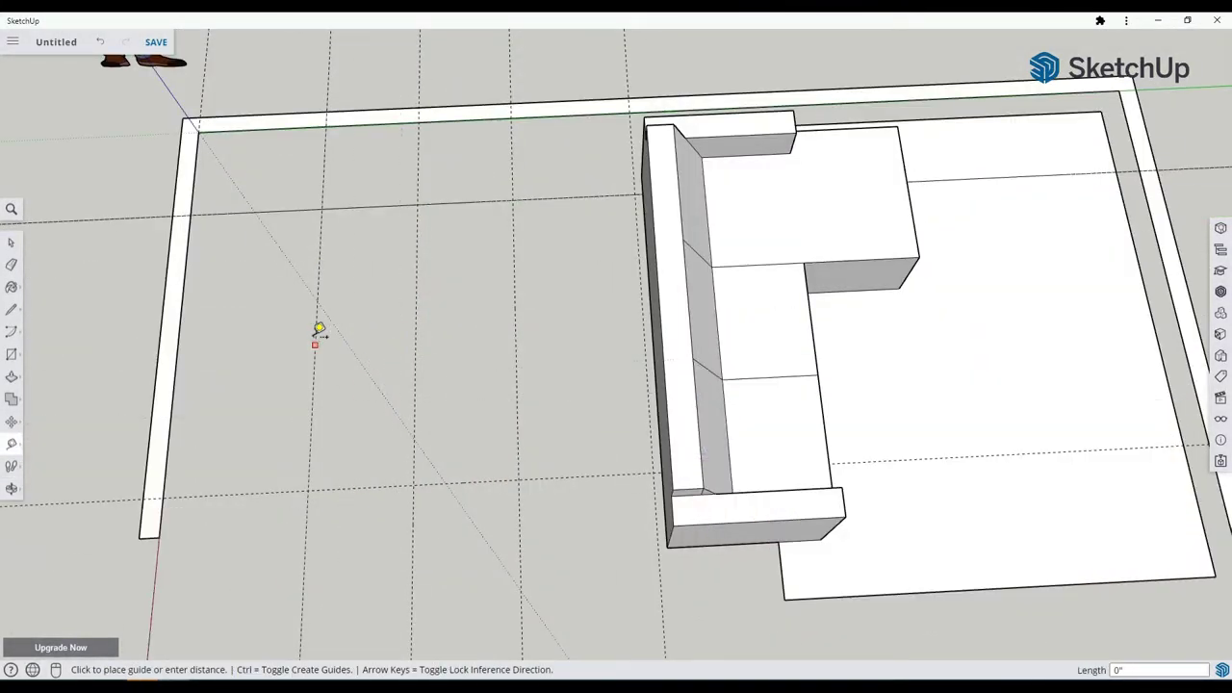
pyautogui.press('r')
pyautogui.click(322, 201)
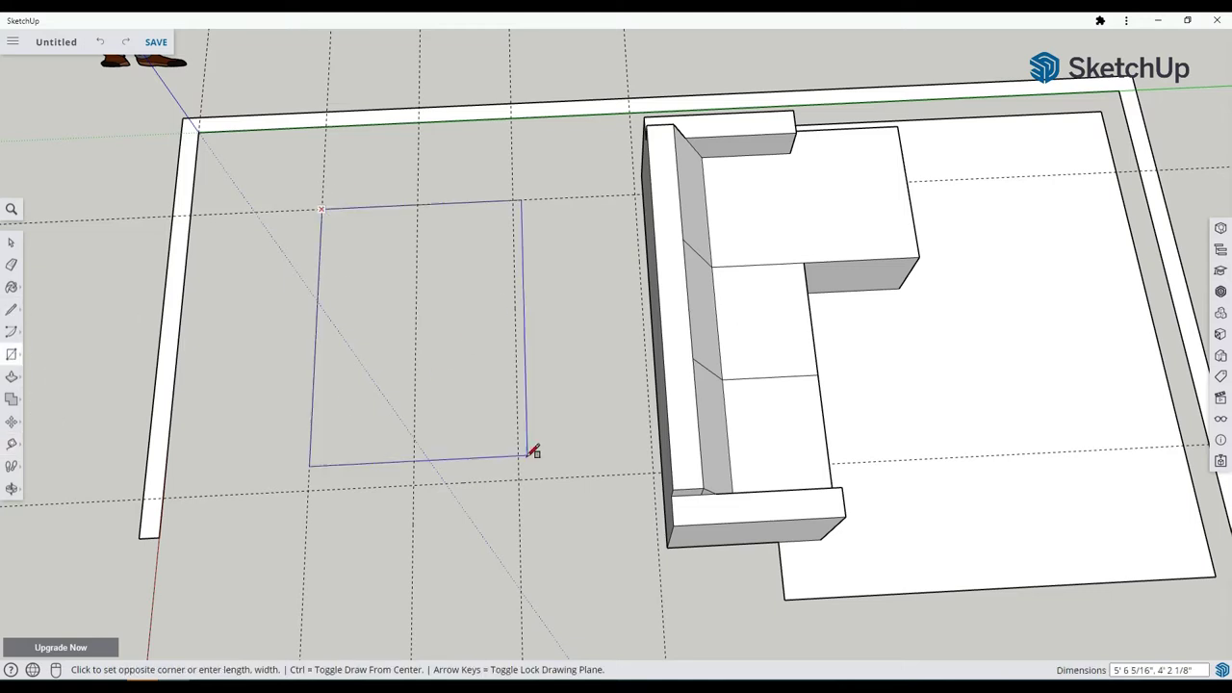
pyautogui.click(518, 480)
# Add inset guides along the table's four edges and draw a 5' 4" by 3' 4" inner rectangle between them.
pyautogui.press('space')
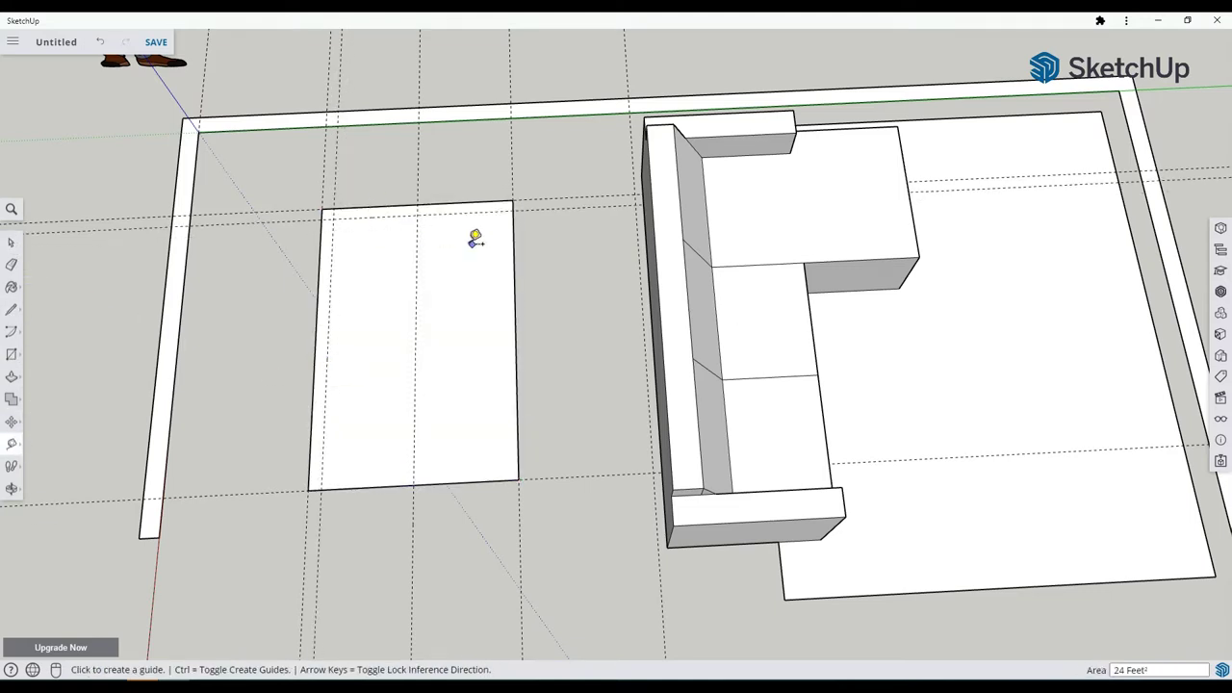
pyautogui.click(12, 377)
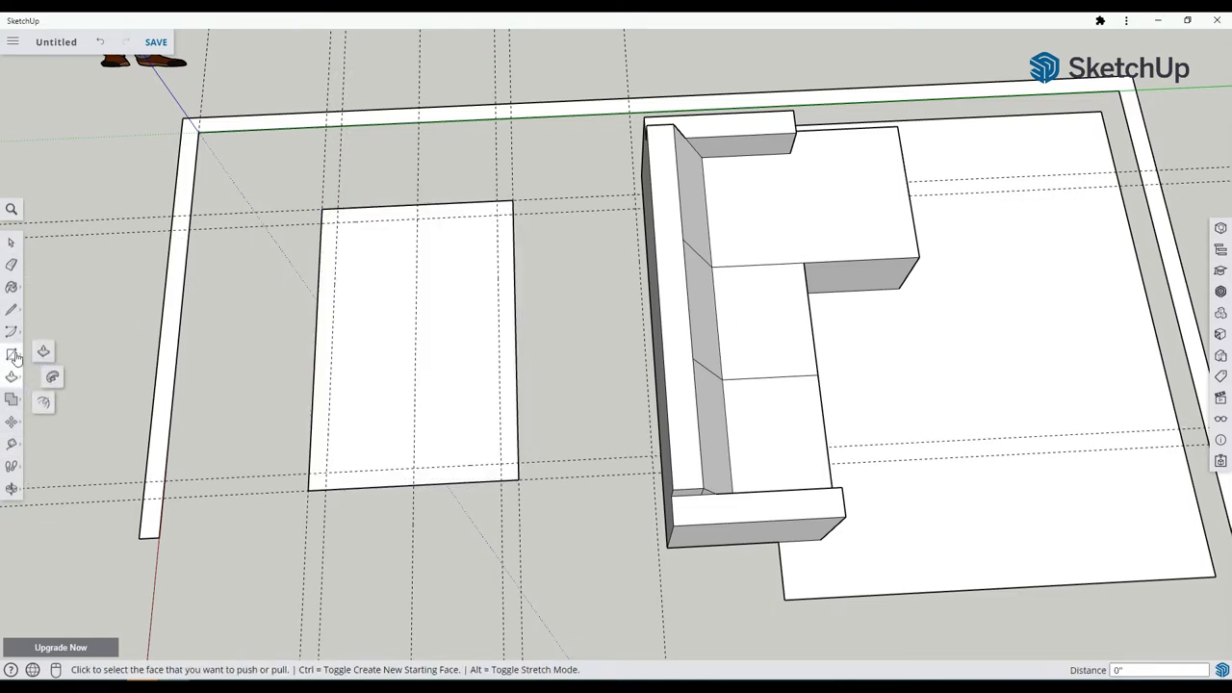
pyautogui.click(13, 355)
pyautogui.click(337, 223)
pyautogui.click(500, 464)
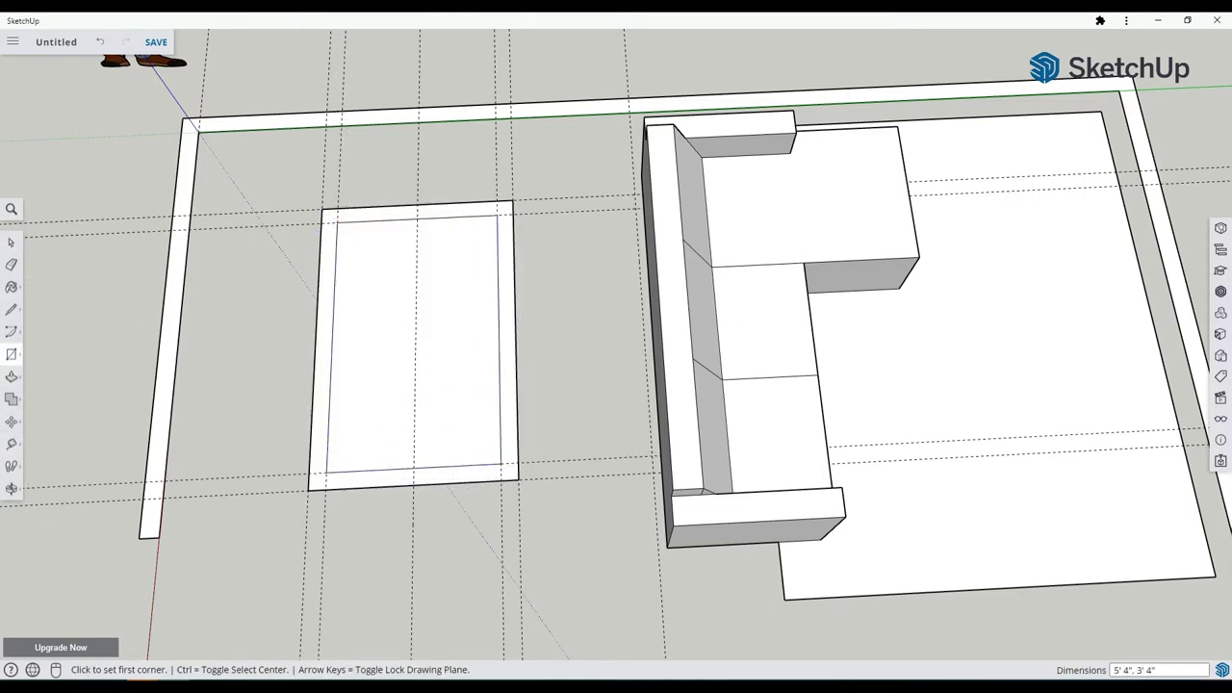
# Extrude the table's rim to a height of 2' 8" and raise the inner face to slightly below the rim.
pyautogui.click(11, 378)
pyautogui.click(324, 385)
pyautogui.click(322, 341)
pyautogui.click(449, 339)
pyautogui.click(448, 296)
pyautogui.moveTo(448, 297); pyautogui.dragTo(443, 216, button='middle')
# Measure in from the edges of the table's short end face with guides to lay out the legs and apron.
pyautogui.click(13, 445)
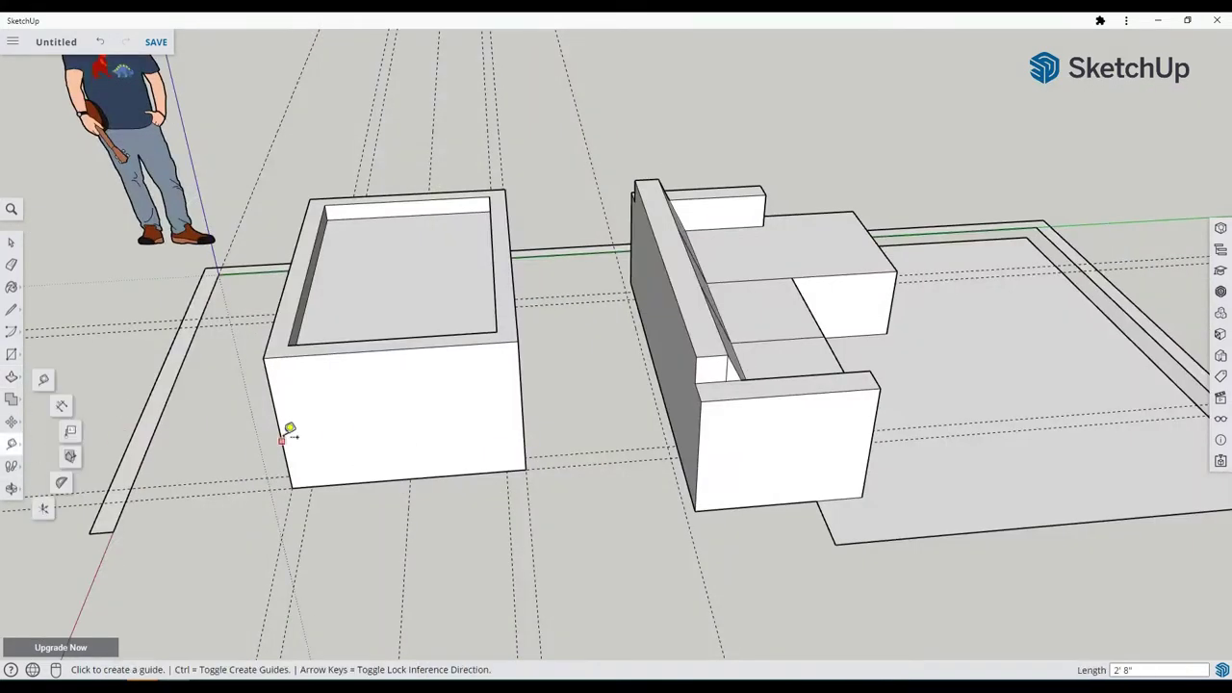
pyautogui.click(290, 431)
pyautogui.hotkey('ctrl', 'z')
pyautogui.click(520, 367)
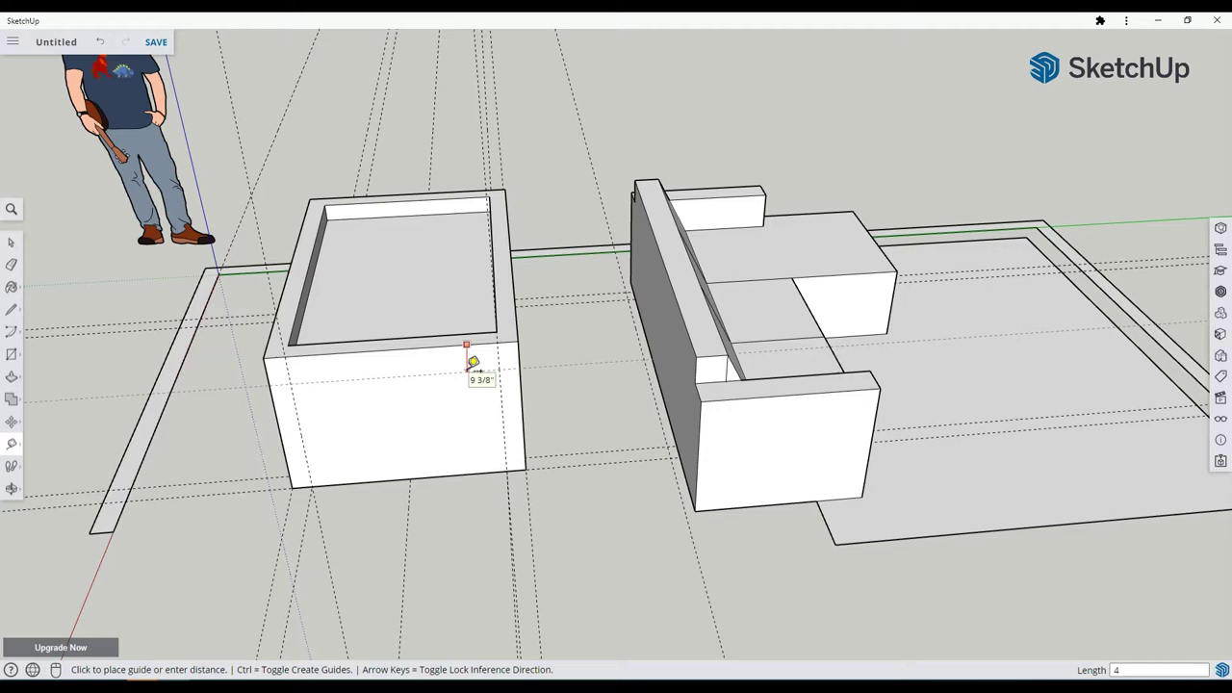
pyautogui.click(489, 423)
pyautogui.moveTo(489, 422); pyautogui.dragTo(467, 369, button='middle')
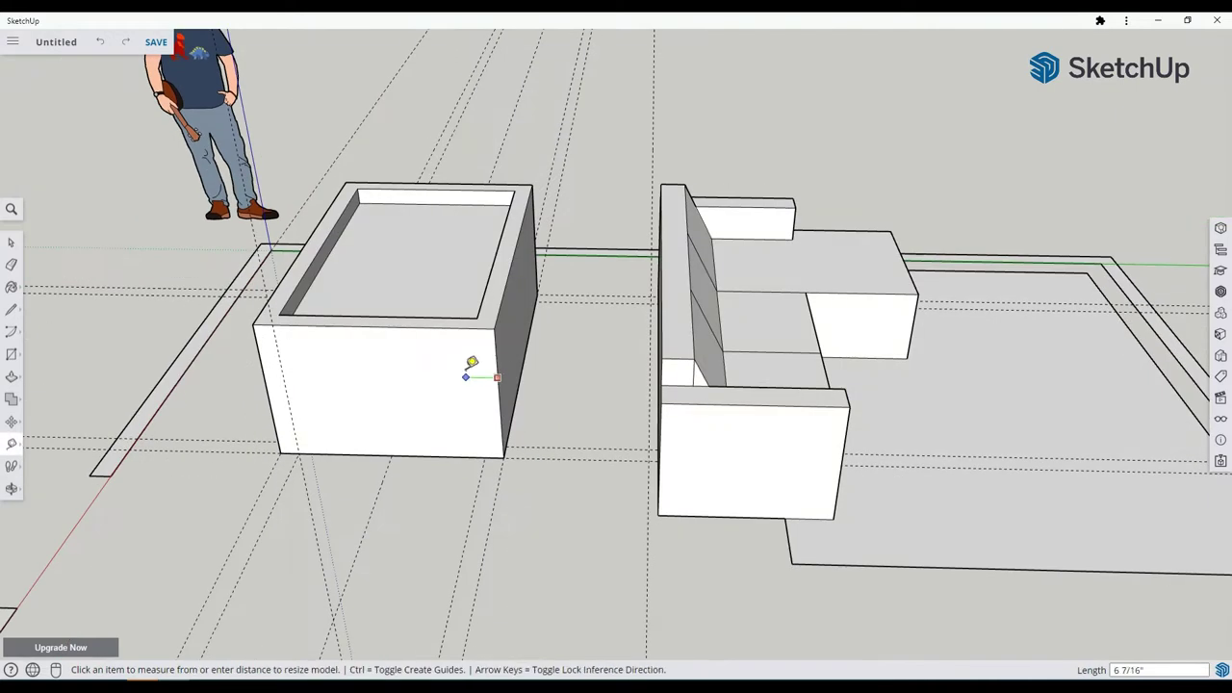
pyautogui.click(503, 433)
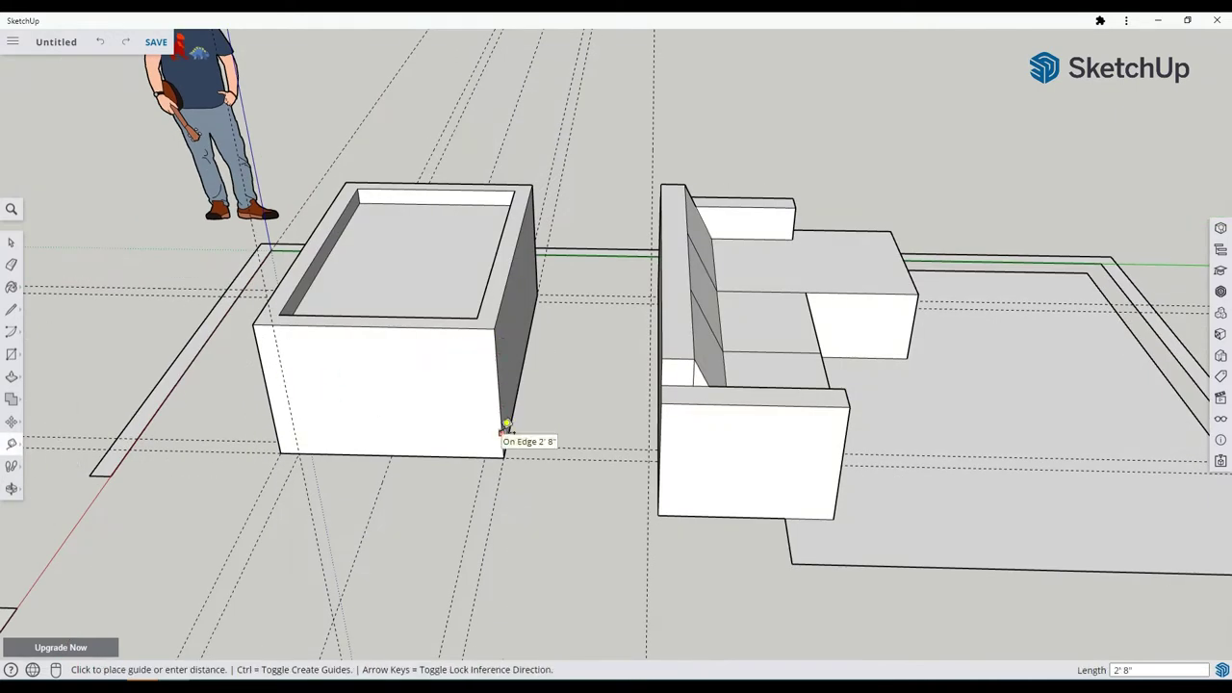
# Outline the opening between the legs on the table's short end face and push it through to the opposite end.
pyautogui.click(13, 311)
pyautogui.click(299, 454)
pyautogui.click(278, 351)
pyautogui.click(478, 354)
pyautogui.click(485, 457)
pyautogui.click(12, 377)
pyautogui.moveTo(472, 403)
pyautogui.mouseDown(button='middle')
pyautogui.moveTo(412, 344)
pyautogui.moveTo(752, 465)
pyautogui.moveTo(433, 424)
pyautogui.moveTo(116, 481)
pyautogui.mouseUp(button='middle')
pyautogui.click(861, 336)
pyautogui.moveTo(934, 300); pyautogui.dragTo(1020, 404, button='middle')
# Mark the legs and a 6" apron with guides on the table's couch-facing long side, and draw the leg opening rectangle.
pyautogui.click(11, 443)
pyautogui.click(489, 263)
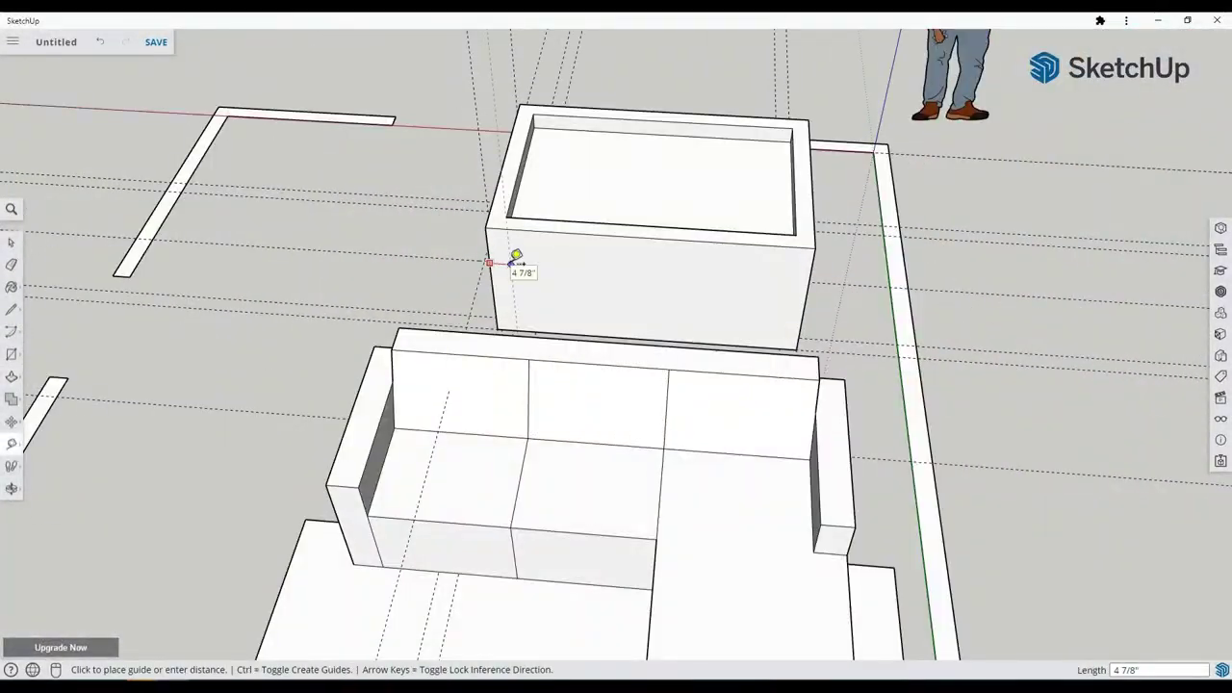
pyautogui.press('r')
pyautogui.click(498, 331)
pyautogui.moveTo(798, 260); pyautogui.dragTo(834, 249, button='middle')
pyautogui.press('Escape')
pyautogui.click(12, 444)
pyautogui.click(810, 295)
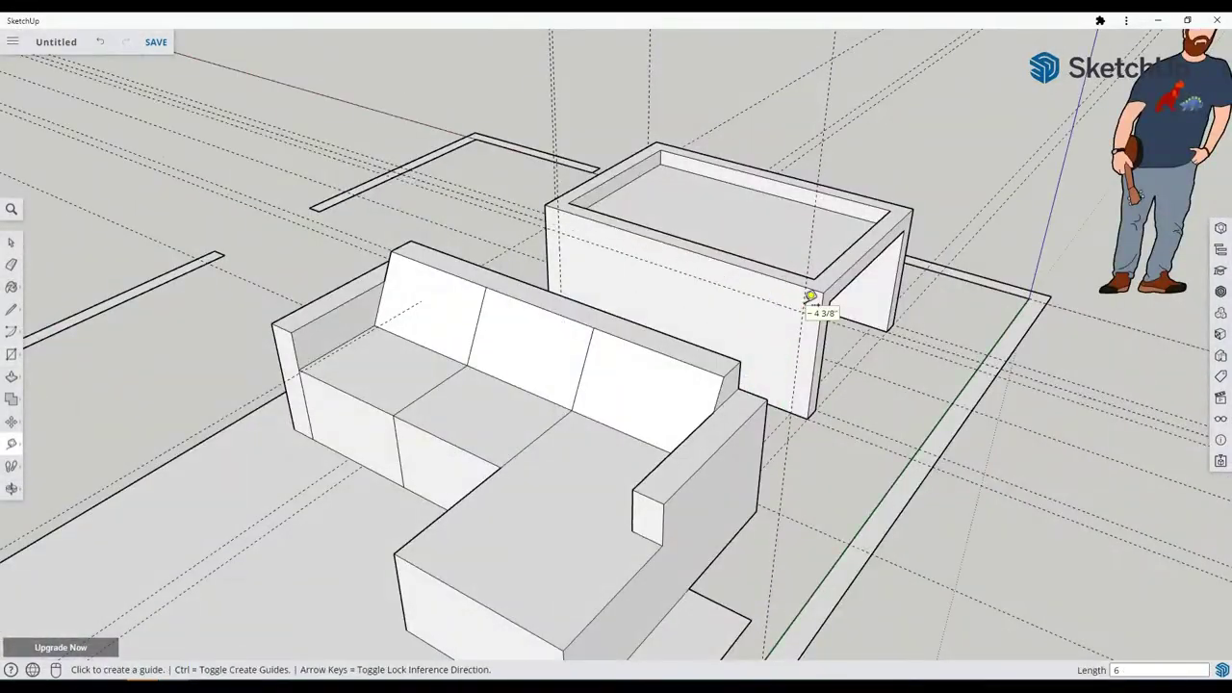
pyautogui.click(11, 354)
pyautogui.click(577, 227)
# Mark out and cut the matching leg opening on the table's opposite long side, leaving four corner legs.
pyautogui.moveTo(761, 409); pyautogui.dragTo(357, 468, button='middle')
pyautogui.press('t')
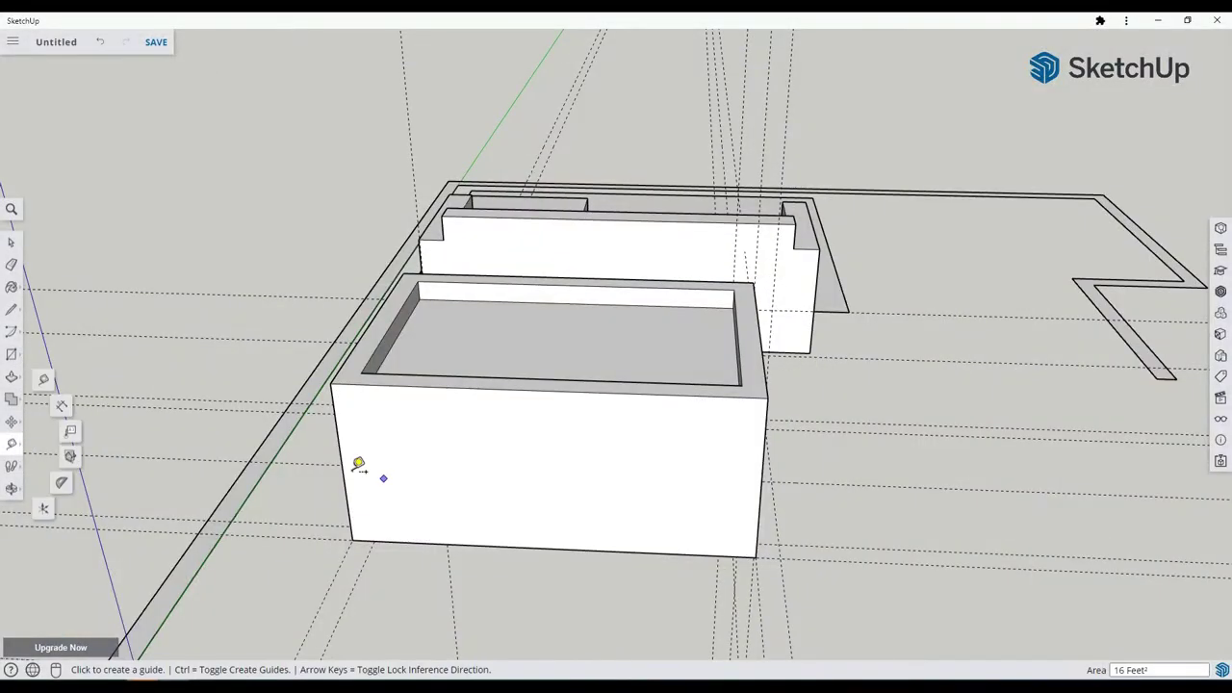
pyautogui.press('r')
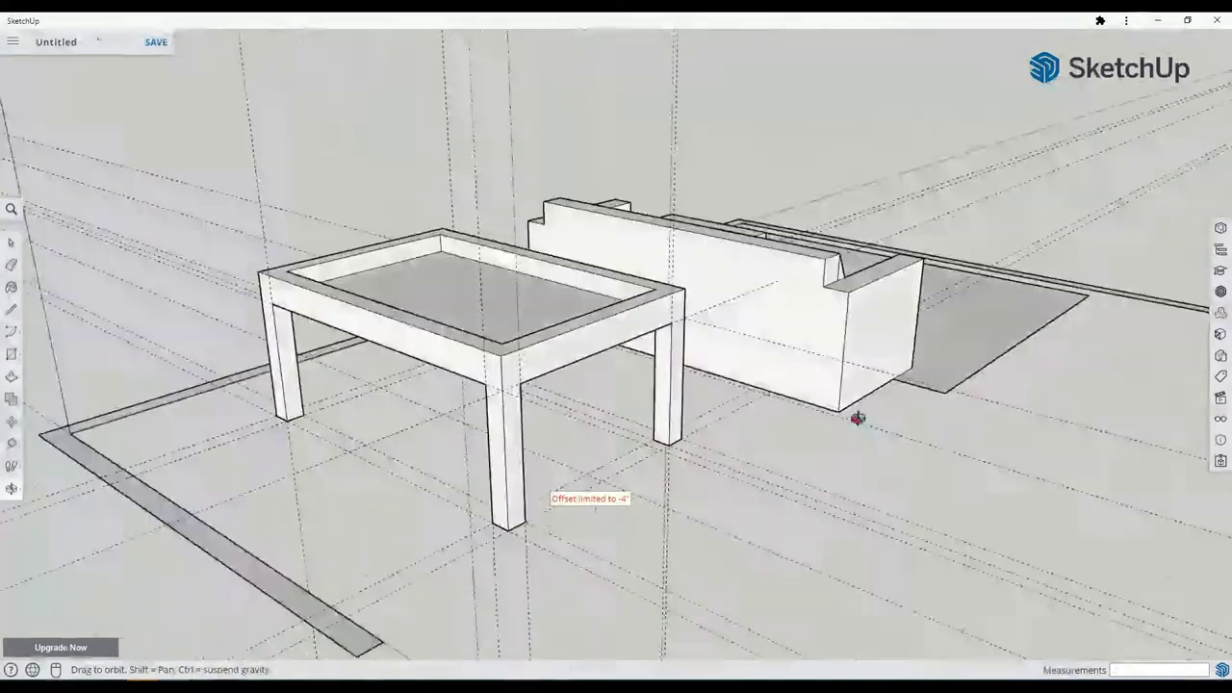
pyautogui.moveTo(856, 418); pyautogui.dragTo(570, 545, button='middle')
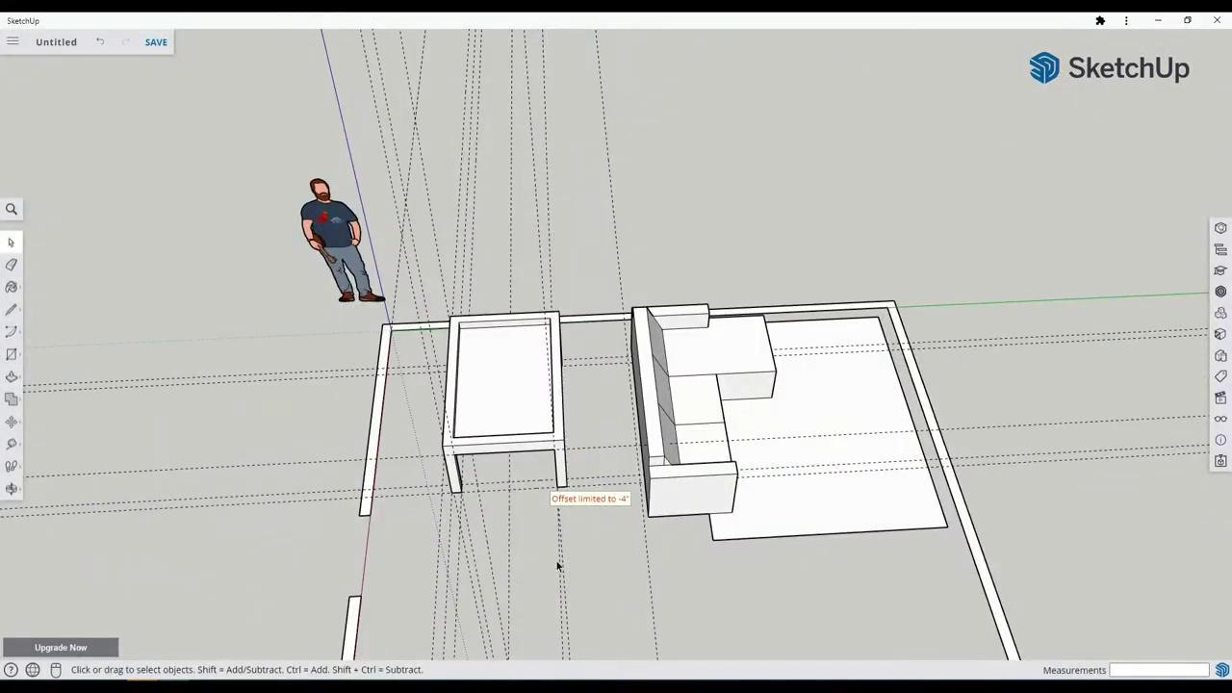
# Place floor guides from the inner and outer edges of the table's legs, running from its long side towards the couch.
pyautogui.moveTo(625, 493); pyautogui.dragTo(718, 587, button='middle')
pyautogui.click(11, 443)
pyautogui.scroll(7, 568, 284)
pyautogui.click(569, 285)
pyautogui.scroll(-10, 645, 433)
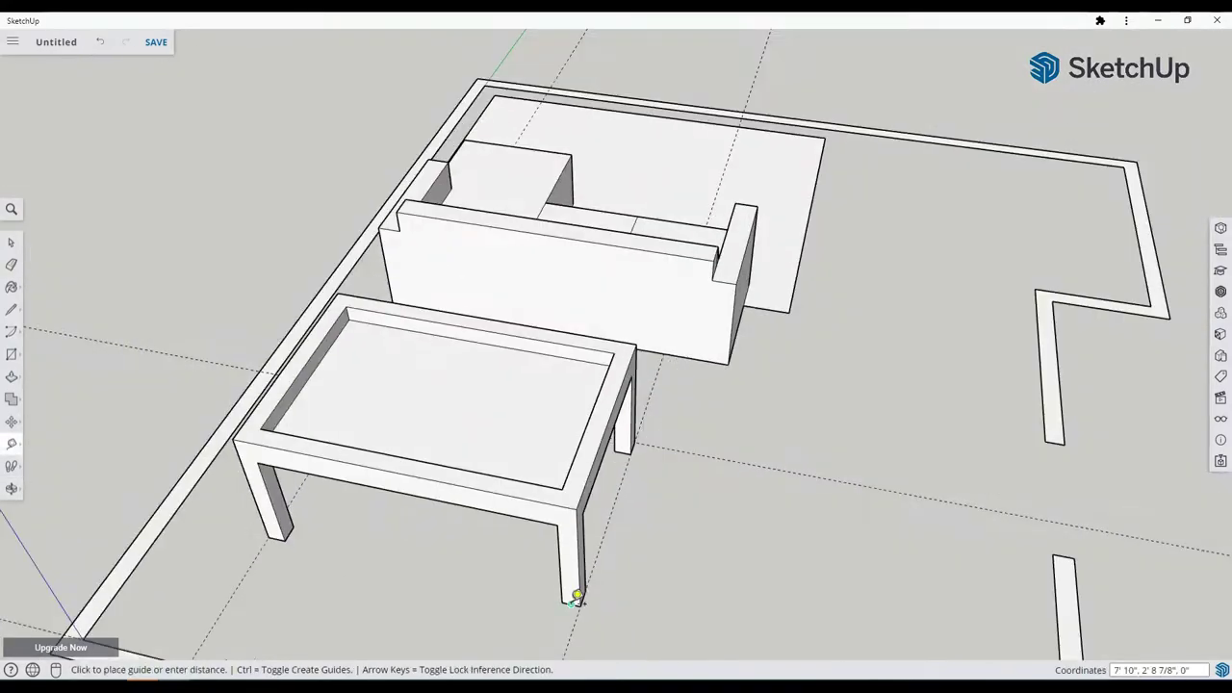
pyautogui.moveTo(575, 594); pyautogui.dragTo(374, 289, button='middle')
pyautogui.scroll(6, 491, 482)
pyautogui.click(352, 317)
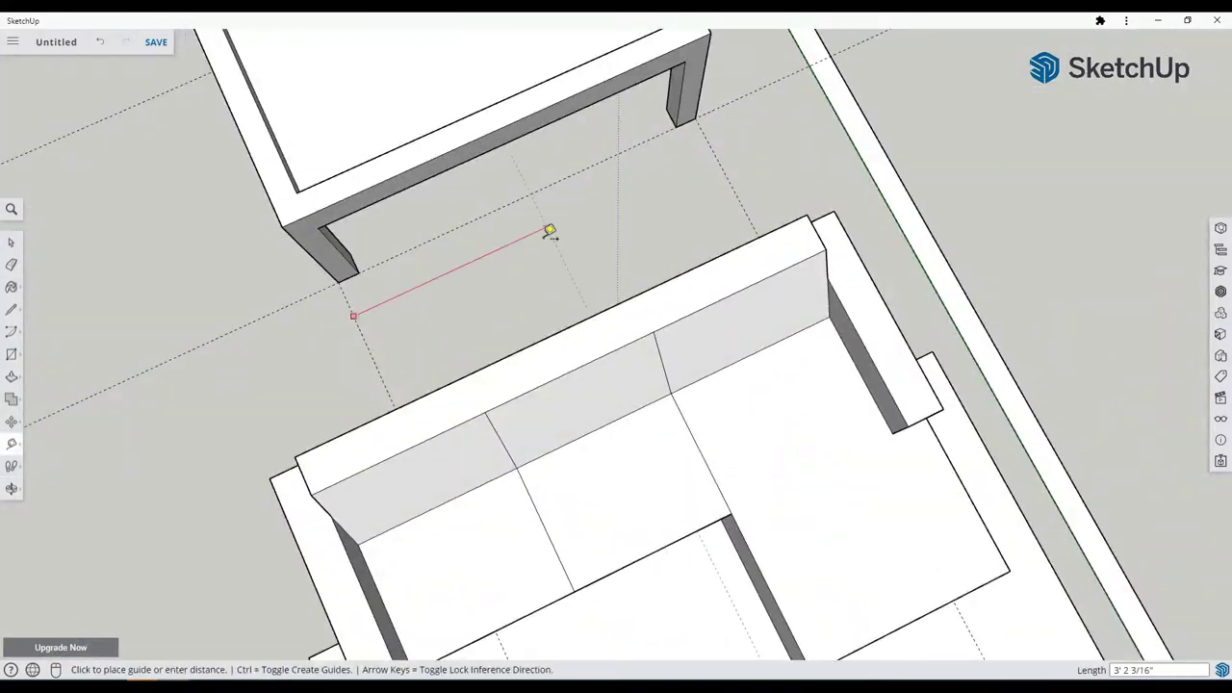
pyautogui.click(357, 269)
pyautogui.click(676, 236)
pyautogui.click(630, 181)
# Add guides 21" in from each leg guide and one parallel to the table's couch-facing side to locate two stool centres.
pyautogui.scroll(3, 626, 179)
pyautogui.scroll(2, 350, 450)
pyautogui.click(253, 455)
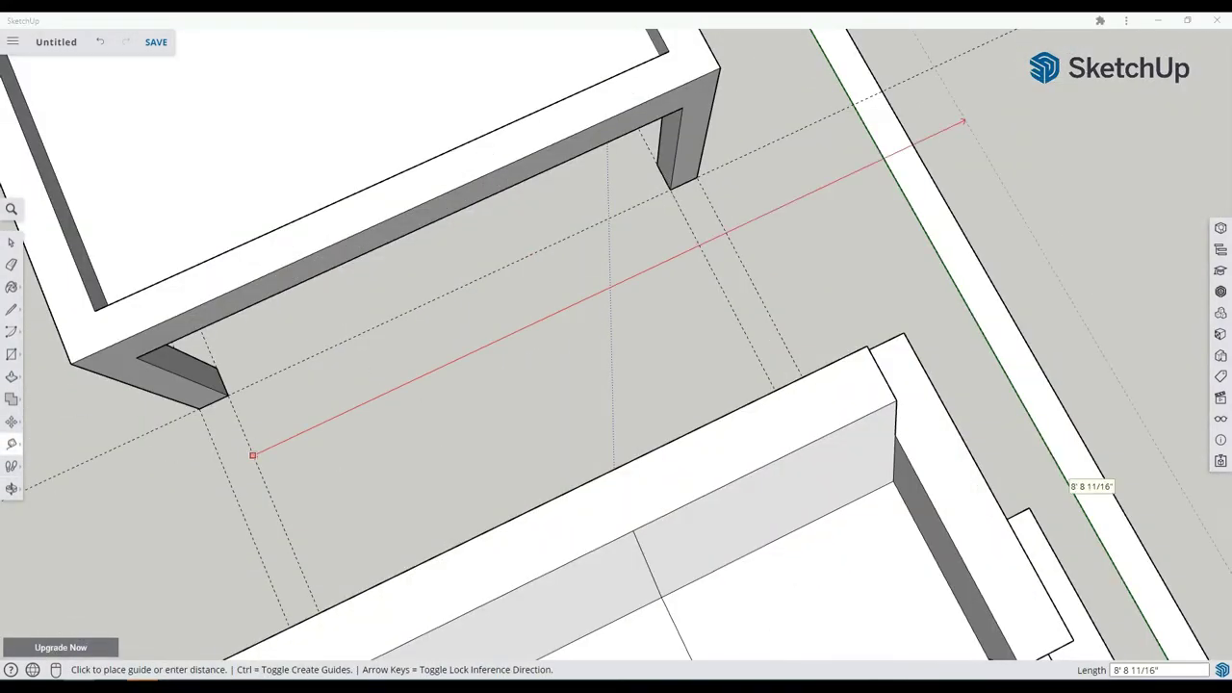
pyautogui.scroll(-2, 410, 389)
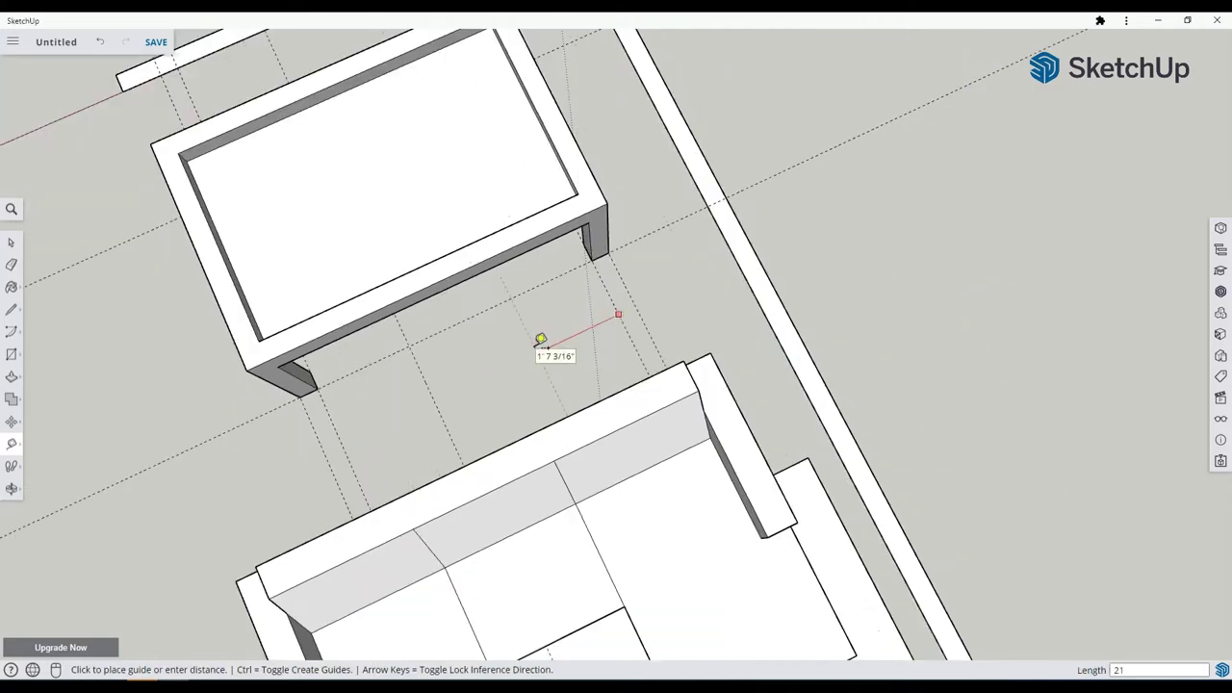
pyautogui.press('Return')
pyautogui.scroll(3, 540, 345)
pyautogui.moveTo(539, 344); pyautogui.dragTo(563, 298, button='middle')
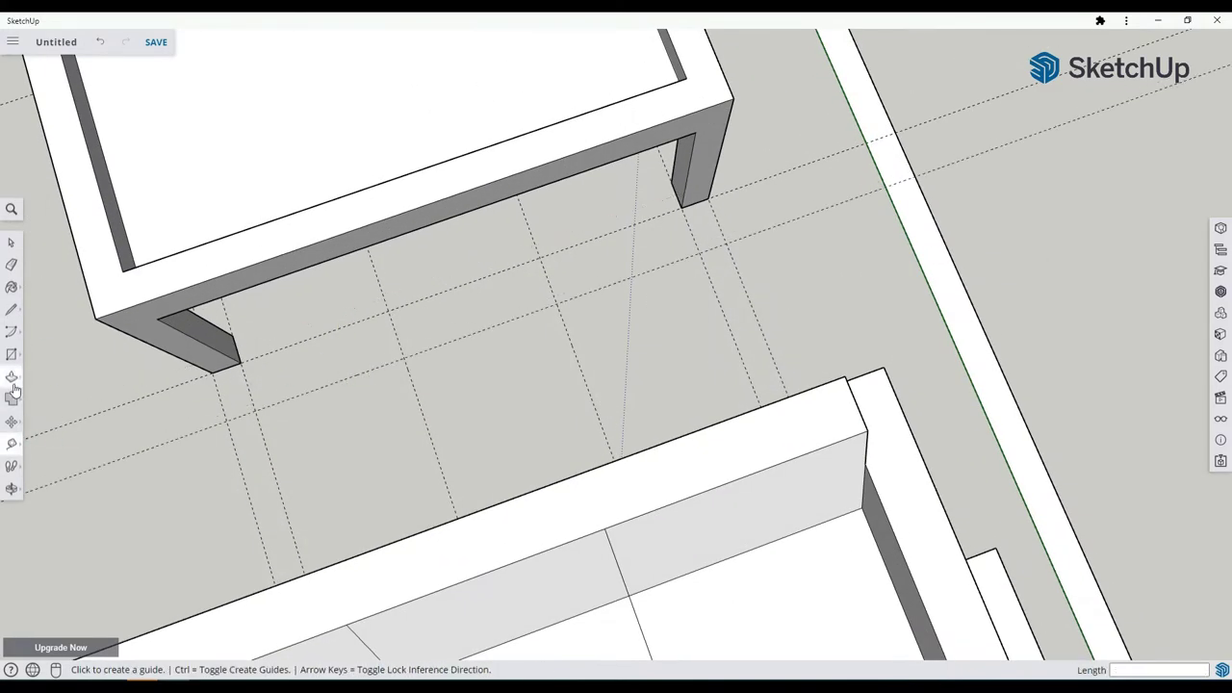
# Draw two stool circles centred on the guide intersections along the table's couch-facing long side.
pyautogui.click(13, 357)
pyautogui.click(60, 355)
pyautogui.click(405, 359)
pyautogui.click(388, 310)
pyautogui.click(556, 303)
pyautogui.click(539, 259)
pyautogui.scroll(-5, 539, 288)
pyautogui.moveTo(481, 327); pyautogui.dragTo(568, 366, button='middle')
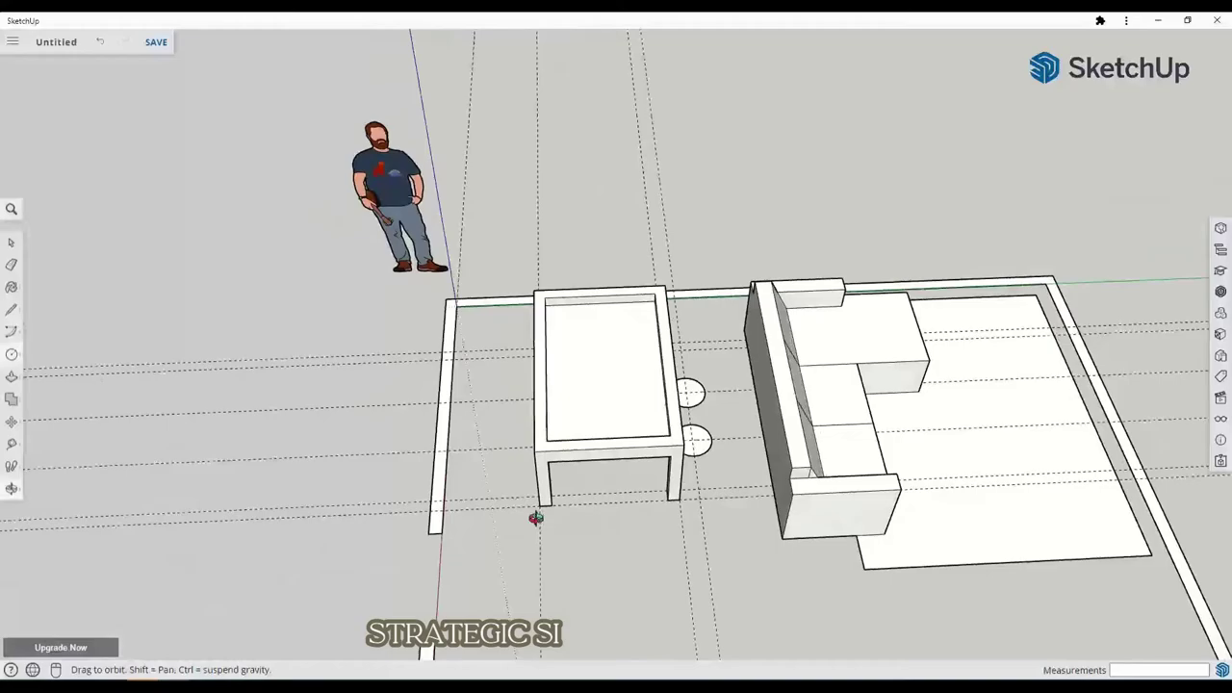
# Lay out guides on the table's opposite long side and draw two matching stool circles there.
pyautogui.click(11, 444)
pyautogui.click(677, 424)
pyautogui.click(610, 448)
pyautogui.click(626, 504)
pyautogui.moveTo(610, 472); pyautogui.dragTo(585, 440, button='middle')
pyautogui.press('c')
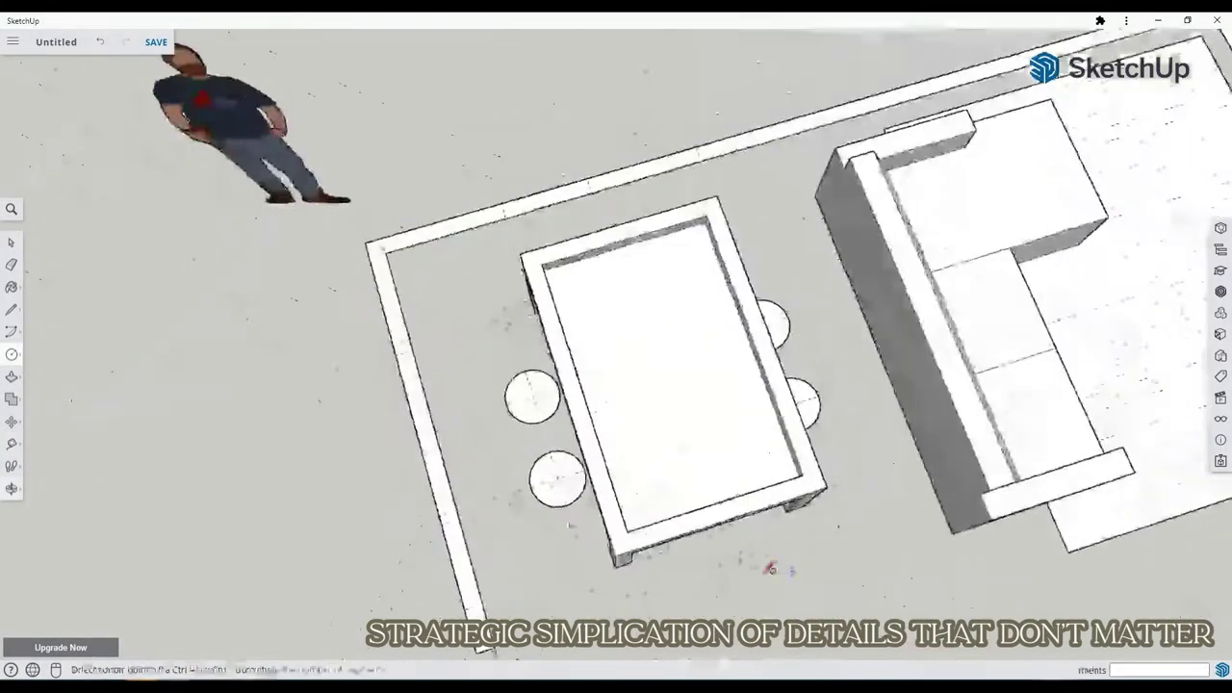
# Draw one stool circle at each short end of the table.
pyautogui.moveTo(768, 564); pyautogui.dragTo(625, 420, button='middle')
pyautogui.click(591, 454)
pyautogui.scroll(-4, 597, 453)
pyautogui.scroll(-3, 613, 346)
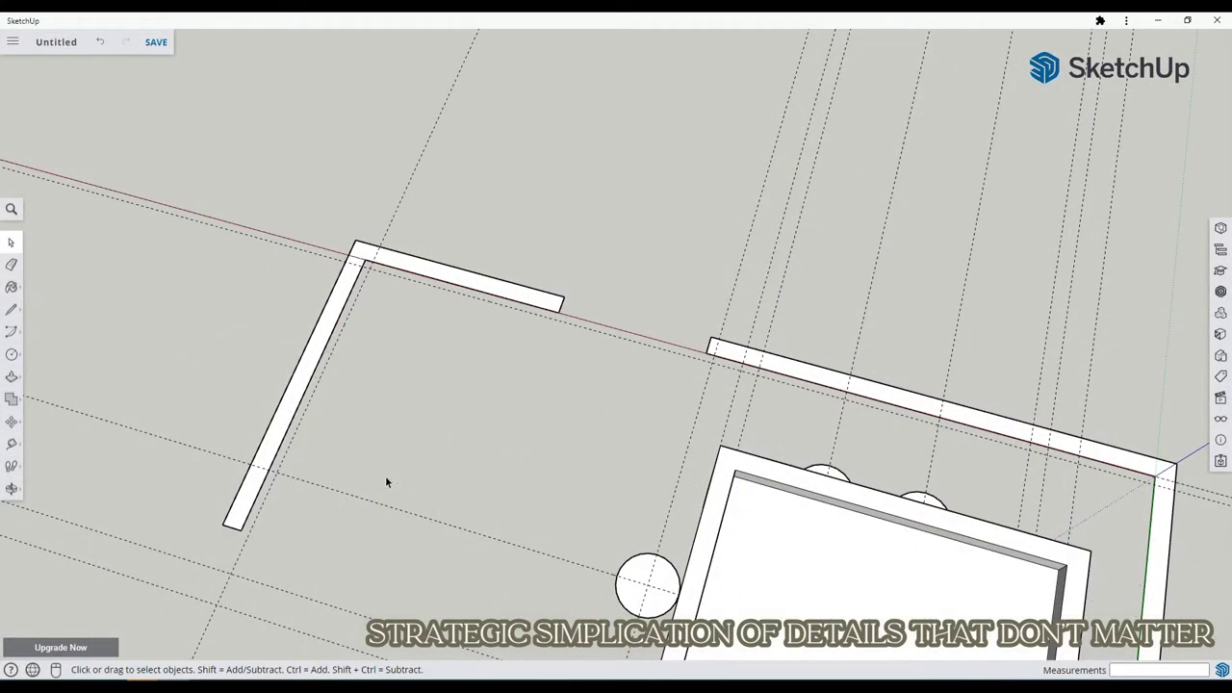
# Delete a leftover guide and mark the depth and ends of an L-shaped bookcase with guides in the room's corner near the door opening.
pyautogui.click(380, 504)
pyautogui.press('Delete')
pyautogui.click(12, 445)
pyautogui.click(293, 429)
pyautogui.click(345, 442)
pyautogui.click(487, 296)
pyautogui.click(469, 344)
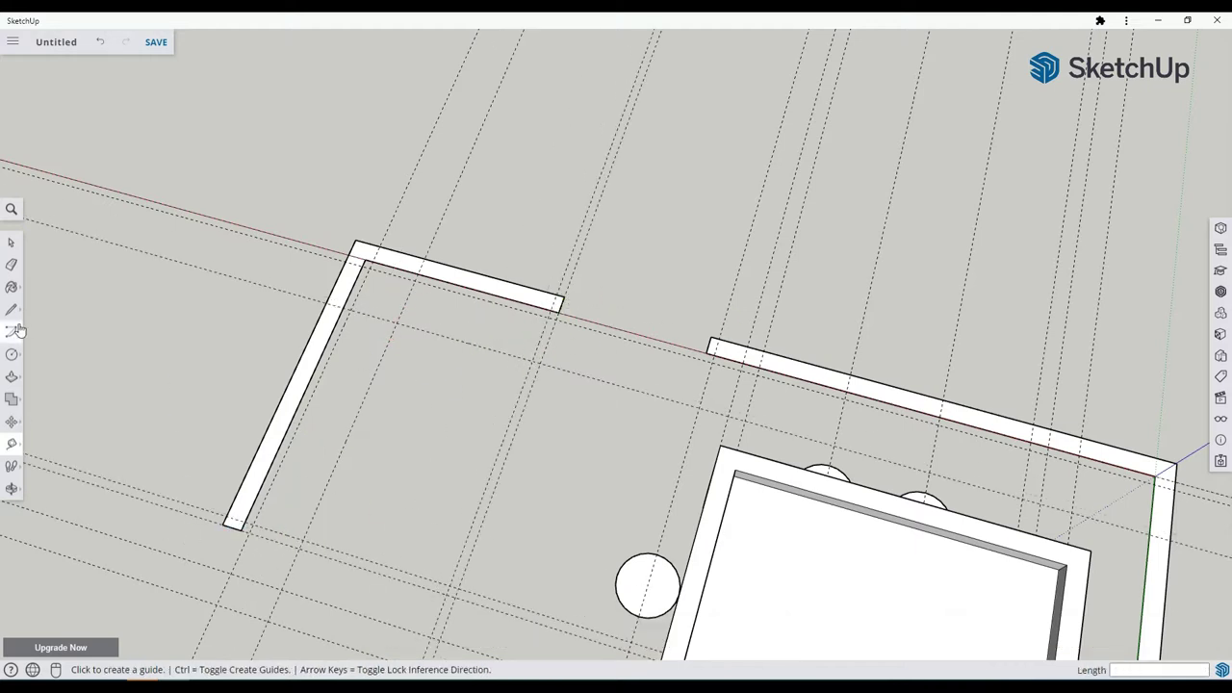
# Draw the L-shaped bookcase footprint just inside the corner walls and extrude it upward into a tall block.
pyautogui.press('l')
pyautogui.click(369, 266)
pyautogui.click(555, 308)
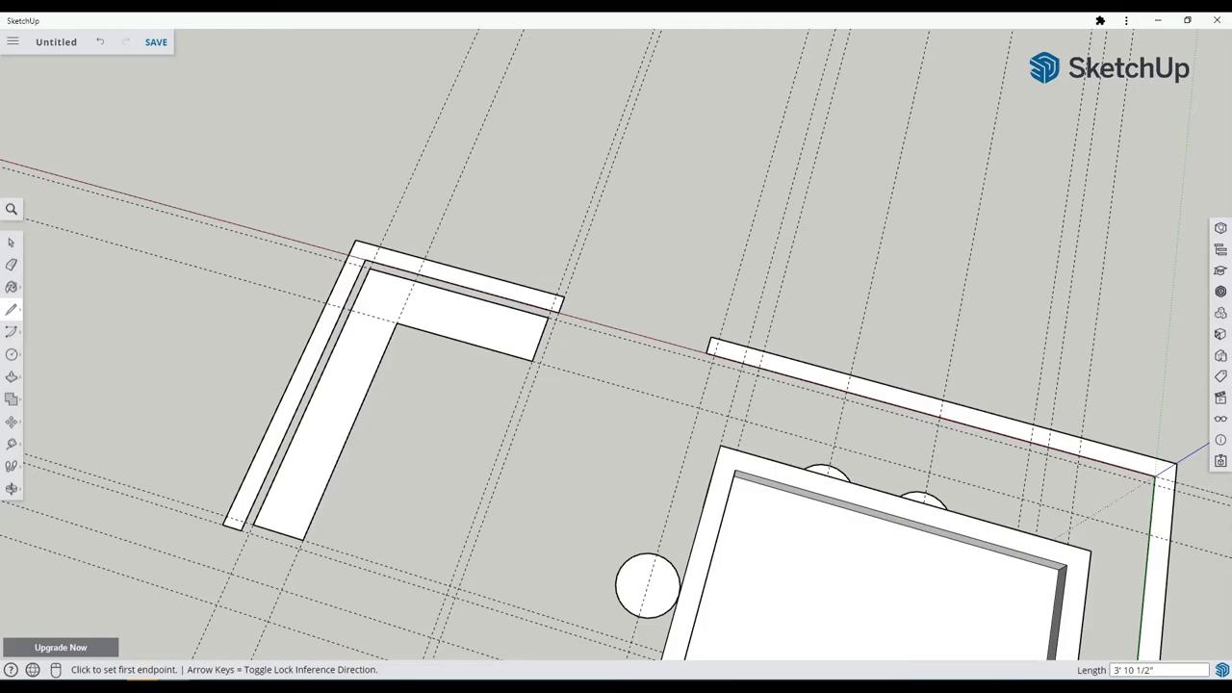
pyautogui.click(12, 376)
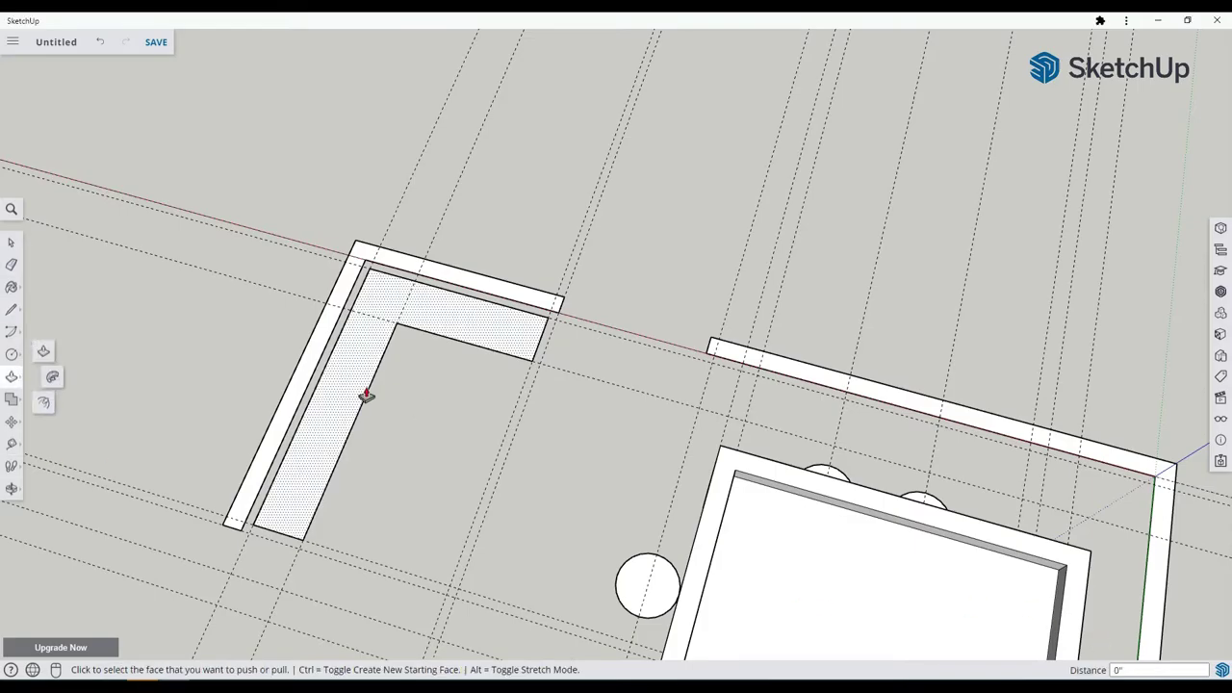
pyautogui.click(366, 396)
pyautogui.scroll(-3, 379, 379)
pyautogui.moveTo(366, 396); pyautogui.dragTo(514, 333, button='middle')
# Lay out crossing pairs of guides on the floor beside the couch for a small post, offsetting a guide by 4.5.
pyautogui.press('t')
pyautogui.click(519, 183)
pyautogui.click(528, 282)
pyautogui.moveTo(528, 282); pyautogui.dragTo(510, 421, button='middle')
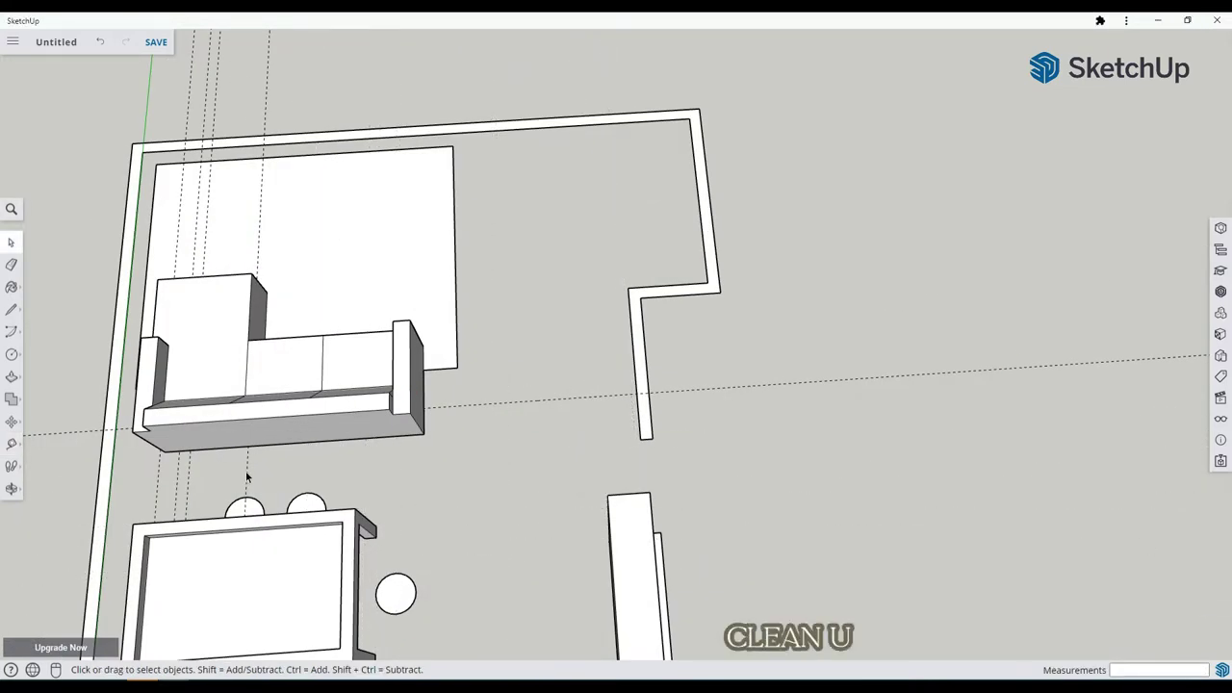
pyautogui.click(10, 446)
pyautogui.click(589, 413)
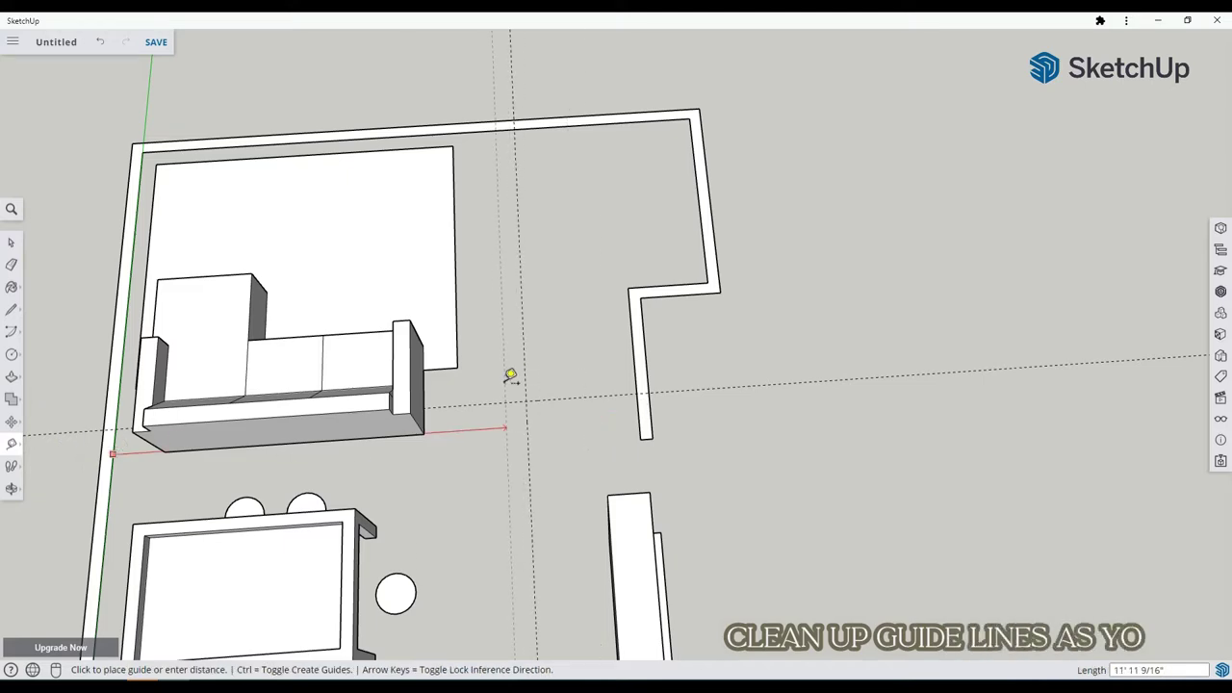
pyautogui.scroll(4, 510, 375)
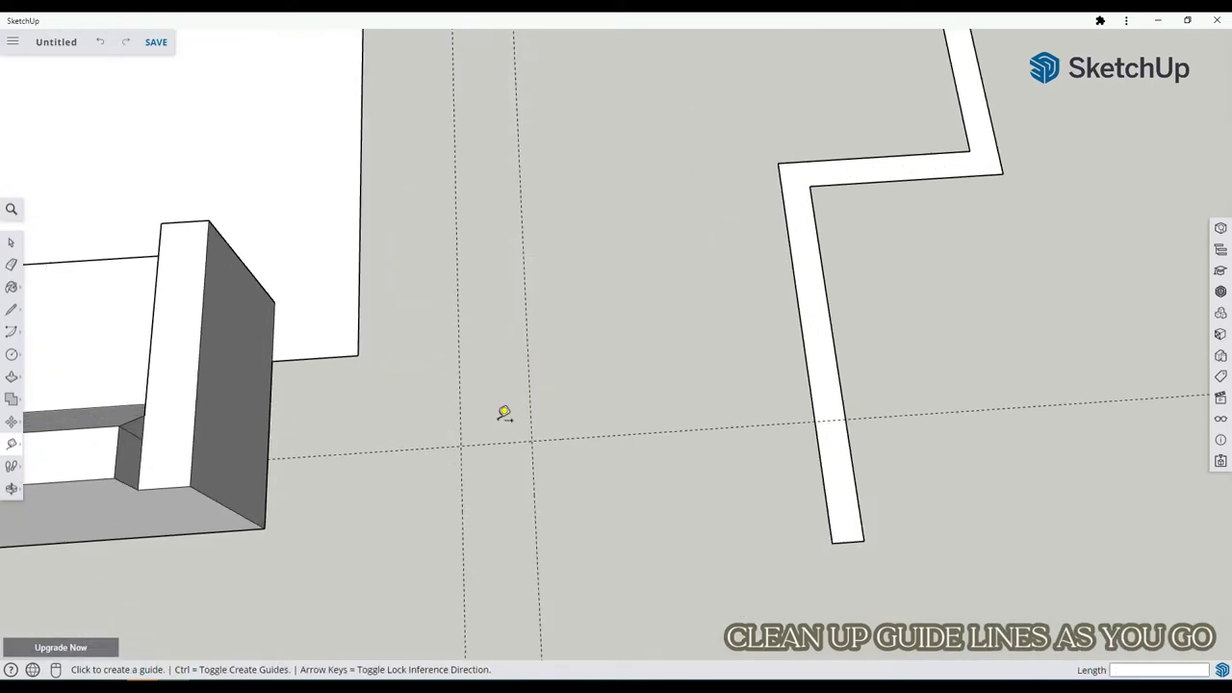
pyautogui.scroll(-5, 503, 412)
pyautogui.scroll(3, 481, 408)
pyautogui.write('4.5')
pyautogui.press('Return')
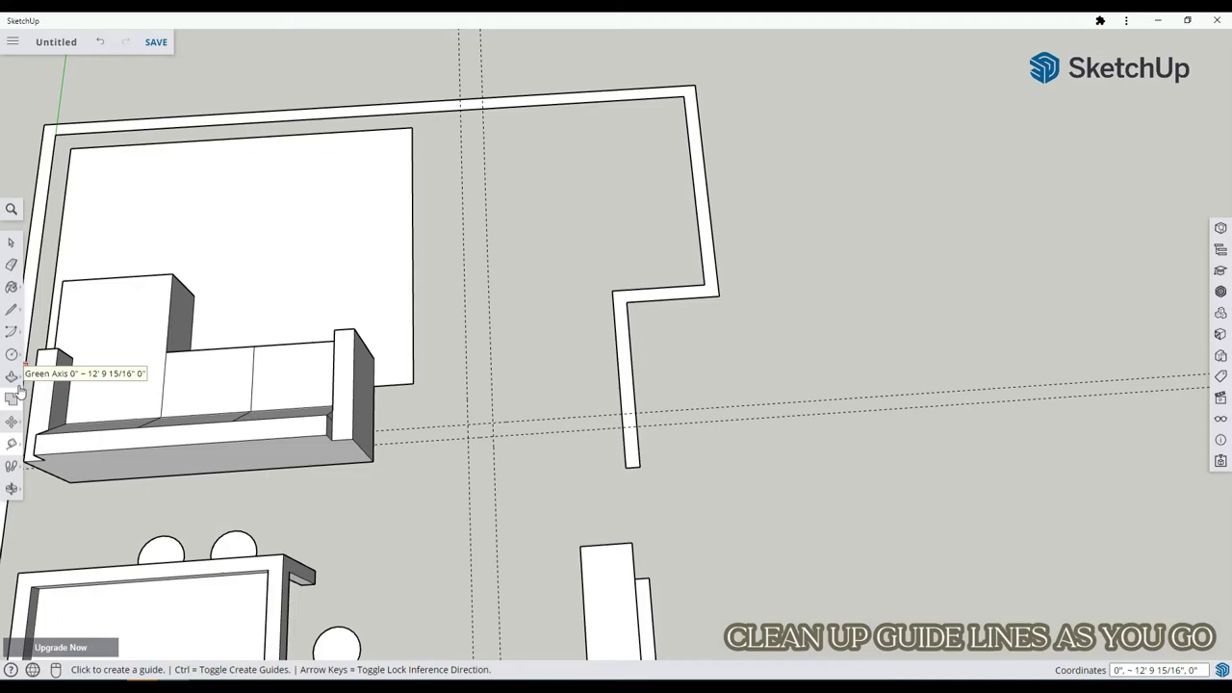
# Draw the small post's rectangle between the crossing guides on the floor beside the couch.
pyautogui.click(11, 354)
pyautogui.click(57, 306)
pyautogui.click(468, 425)
pyautogui.click(493, 436)
pyautogui.scroll(-5, 493, 436)
pyautogui.moveTo(666, 360); pyautogui.dragTo(639, 289, button='middle')
pyautogui.scroll(2, 639, 264)
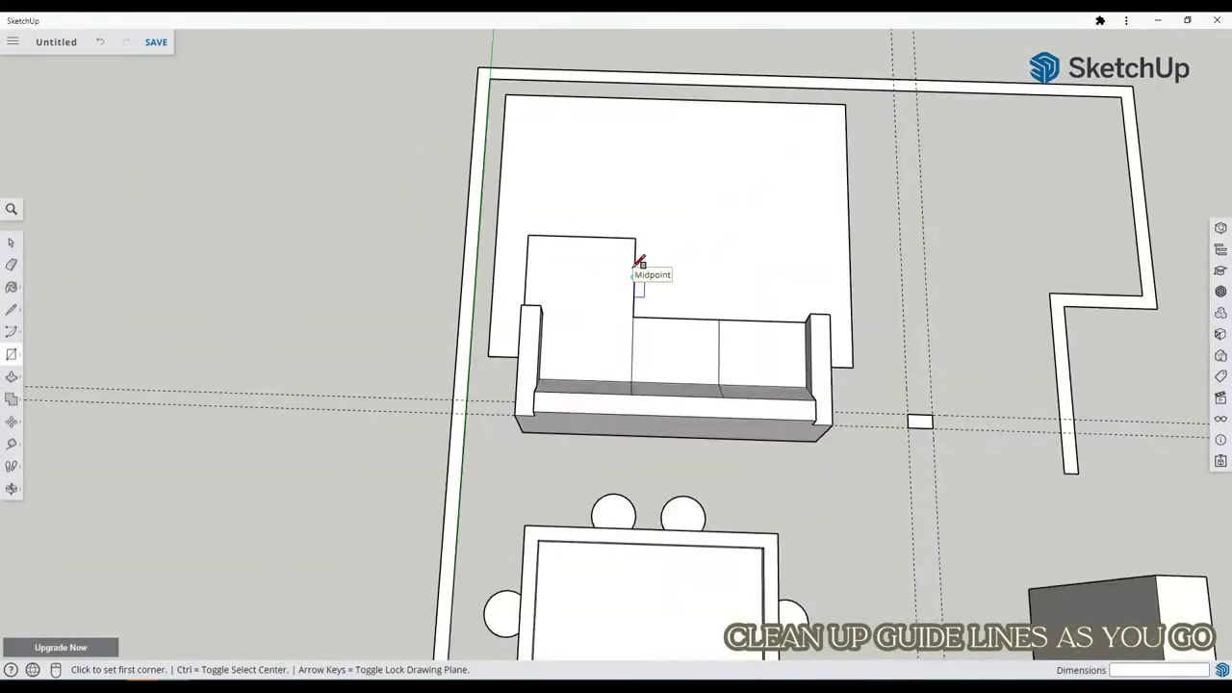
pyautogui.scroll(-4, 578, 241)
pyautogui.scroll(2, 731, 424)
pyautogui.moveTo(773, 430)
pyautogui.mouseDown(button='middle')
pyautogui.moveTo(276, 336)
pyautogui.moveTo(689, 390)
pyautogui.mouseUp(button='middle')
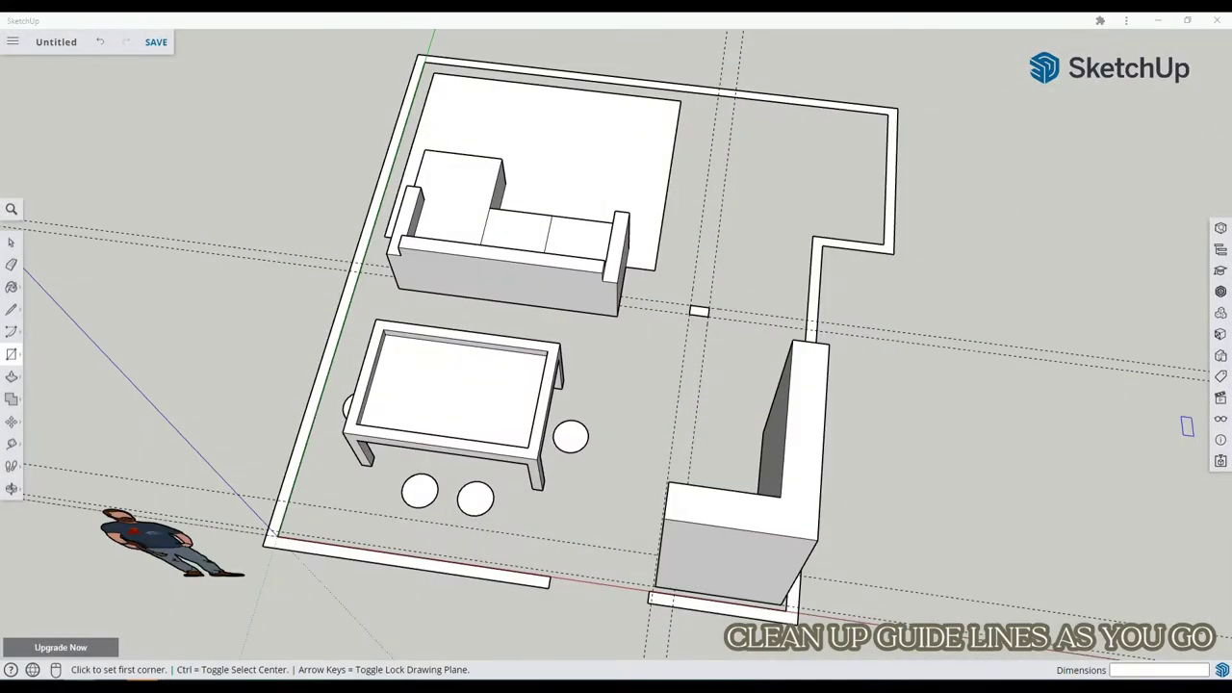
# Extrude the two wall-side stools and the stool at the bookcase end of the table to 18" high.
pyautogui.click(11, 444)
pyautogui.click(414, 496)
pyautogui.click(12, 376)
pyautogui.click(48, 352)
pyautogui.click(419, 490)
pyautogui.click(473, 494)
pyautogui.click(575, 434)
pyautogui.write('1')
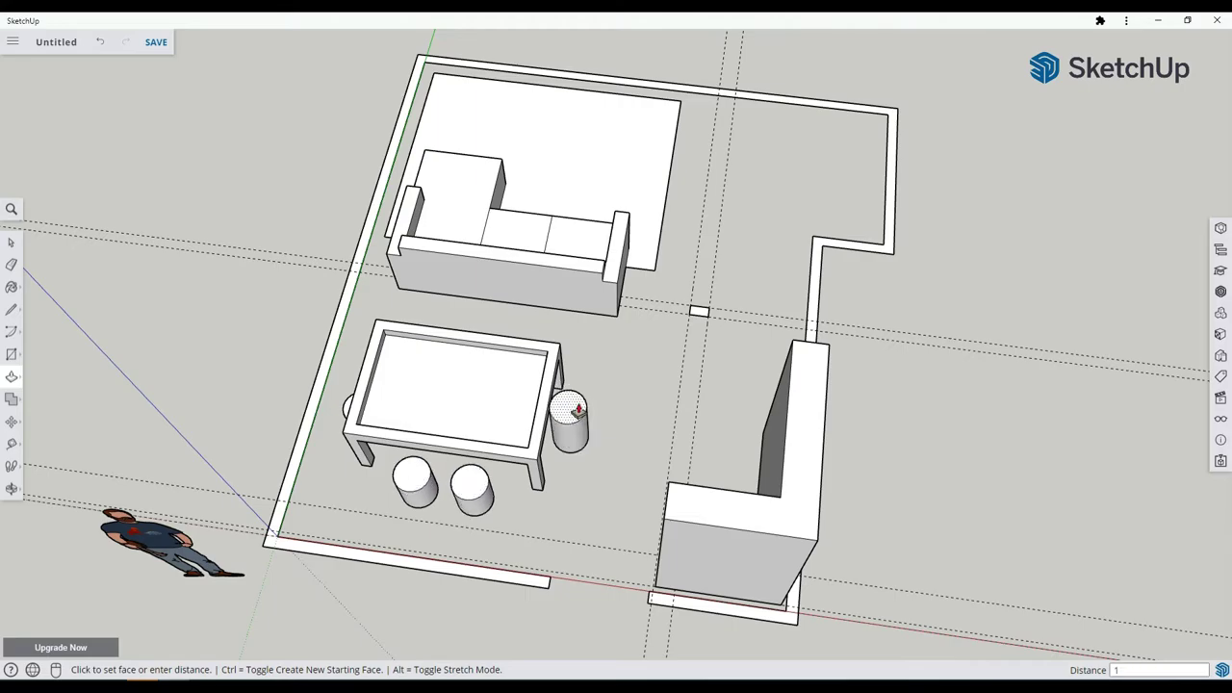
pyautogui.write('8')
pyautogui.press('Return')
# Extrude the remaining stools on the table's couch side and far short end to 18" high.
pyautogui.moveTo(578, 411); pyautogui.dragTo(963, 424, button='middle')
pyautogui.click(638, 600)
pyautogui.write('18')
pyautogui.press('Return')
pyautogui.moveTo(639, 588); pyautogui.dragTo(736, 491, button='middle')
pyautogui.click(636, 525)
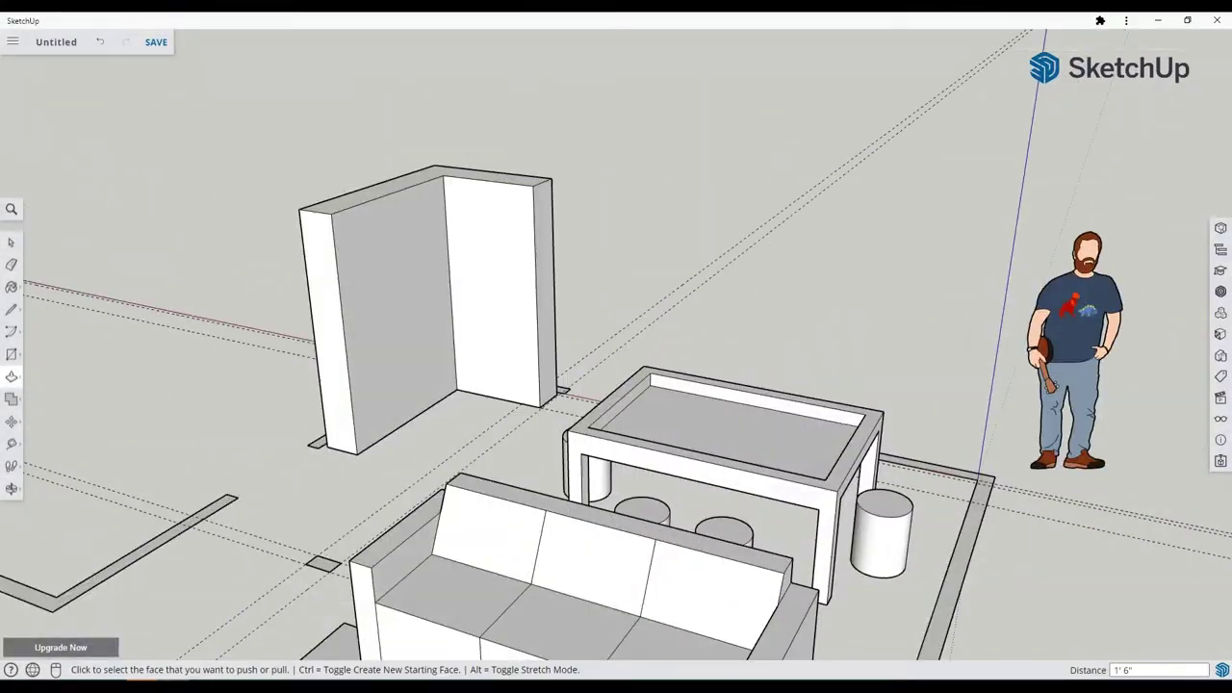
# Mark the shelf heights and thicknesses with paired horizontal guides up the inner face of the bookcase's short wing.
pyautogui.press('t')
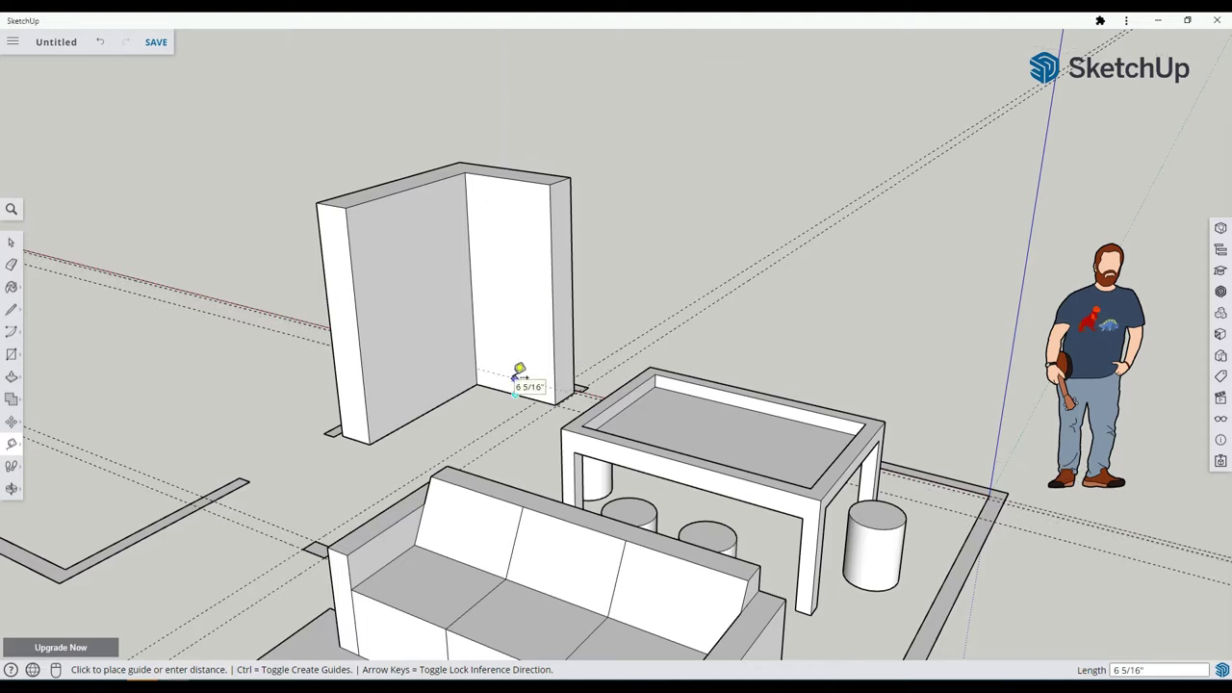
pyautogui.press('Return')
pyautogui.write('1')
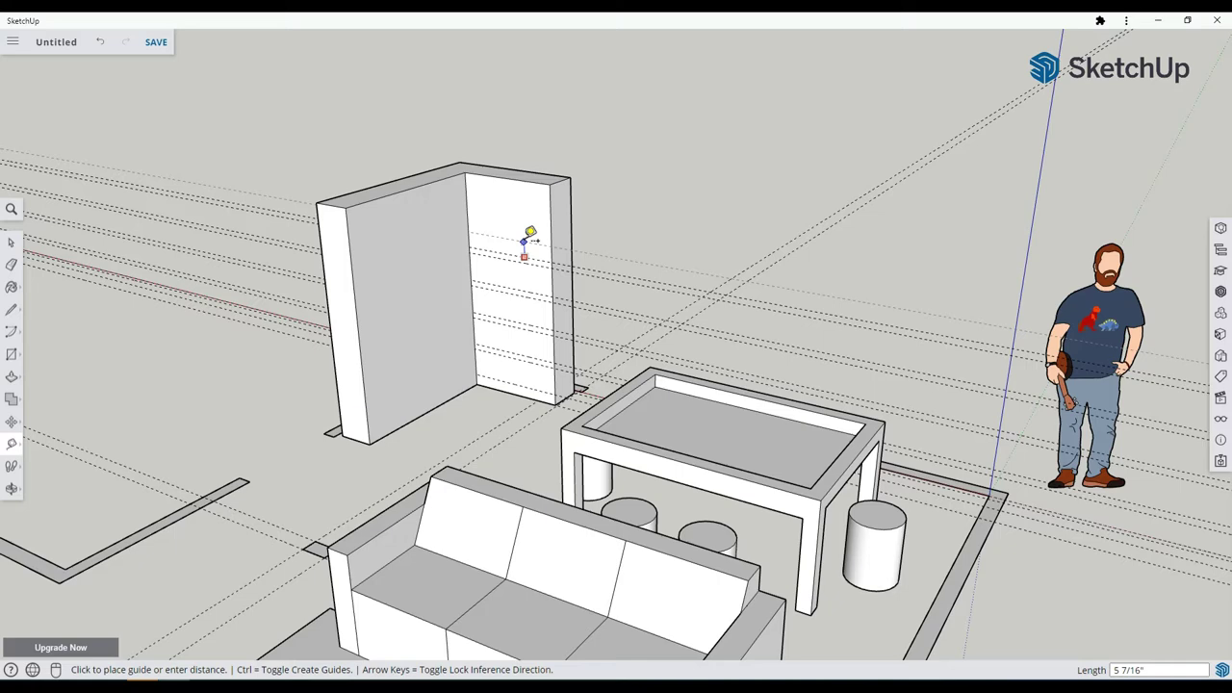
# Carry the shelf guides across the corner onto the inner face of the bookcase's long wing.
pyautogui.scroll(4, 541, 214)
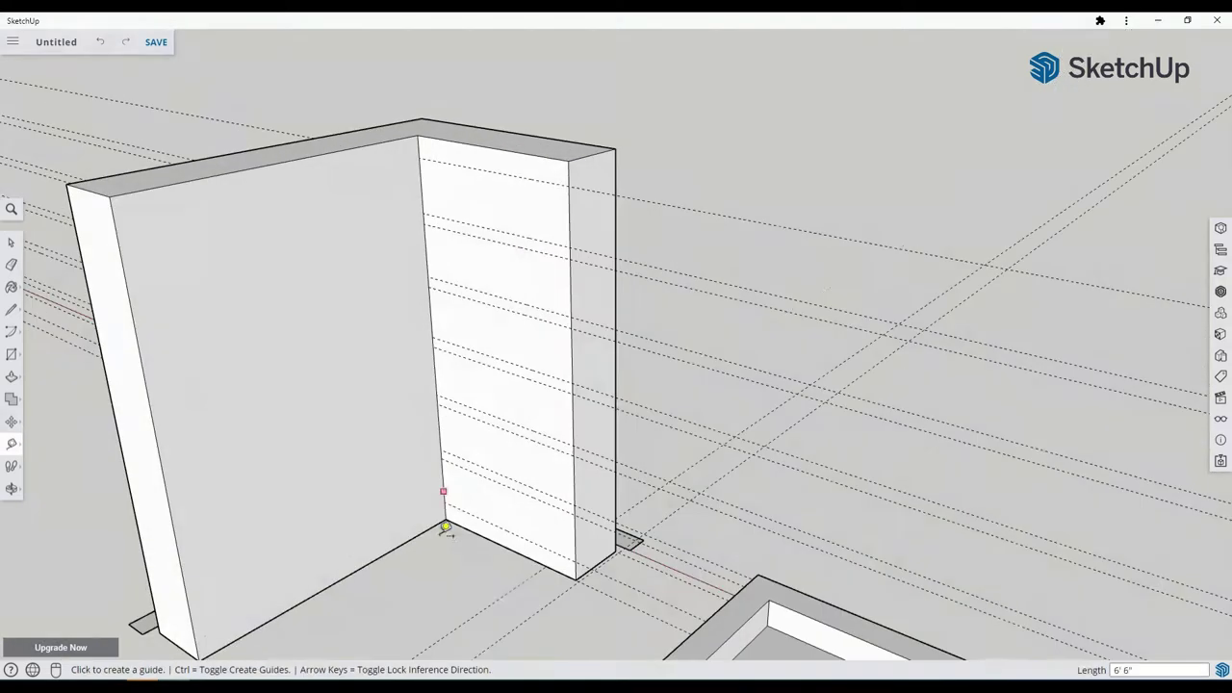
pyautogui.click(442, 459)
pyautogui.click(428, 467)
pyautogui.click(441, 451)
pyautogui.click(428, 456)
pyautogui.click(437, 404)
pyautogui.click(426, 409)
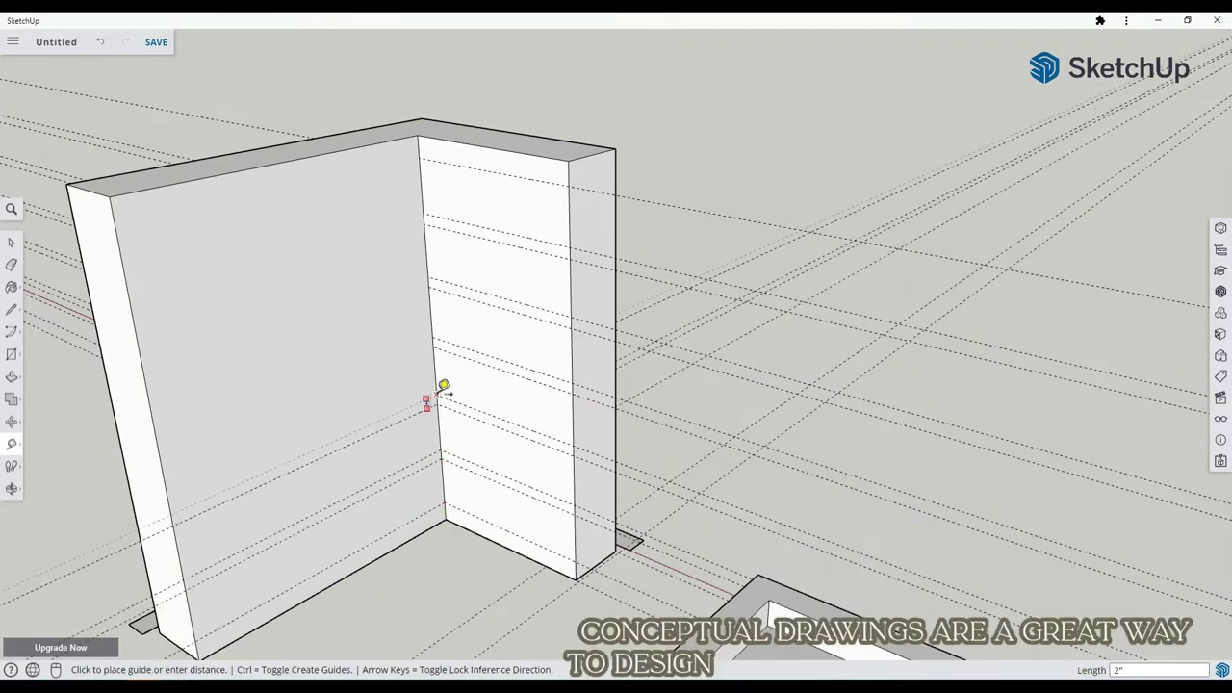
pyautogui.click(413, 344)
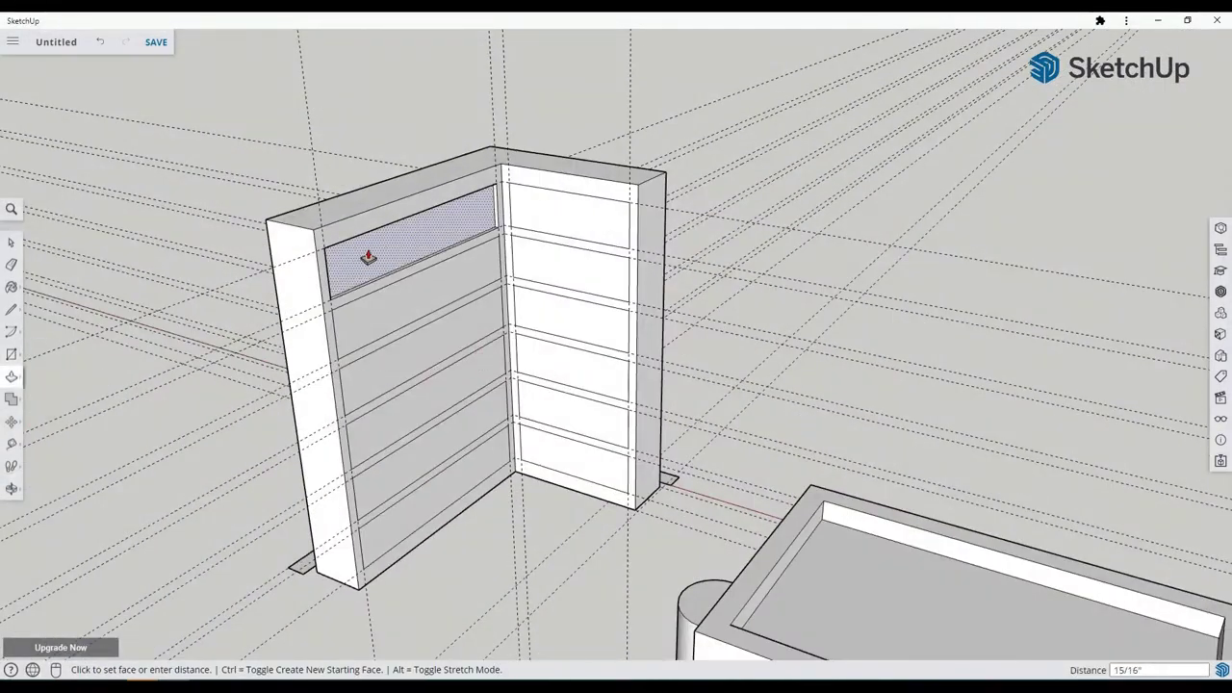
# Push the shelf compartments on both bookcase wings 10" deep, leaving the shelves and frame standing.
pyautogui.click(358, 261)
pyautogui.doubleClick(389, 291)
pyautogui.doubleClick(404, 325)
pyautogui.doubleClick(420, 374)
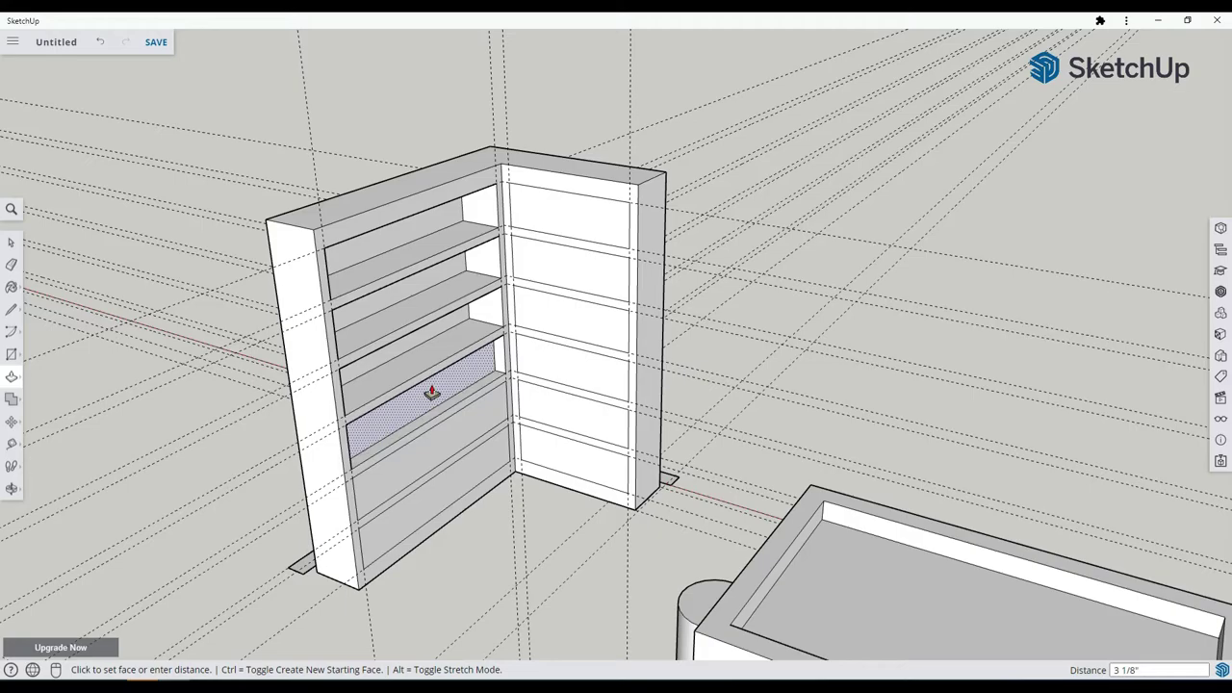
pyautogui.doubleClick(435, 409)
pyautogui.doubleClick(452, 457)
pyautogui.doubleClick(573, 451)
pyautogui.doubleClick(573, 402)
pyautogui.doubleClick(578, 358)
pyautogui.doubleClick(582, 310)
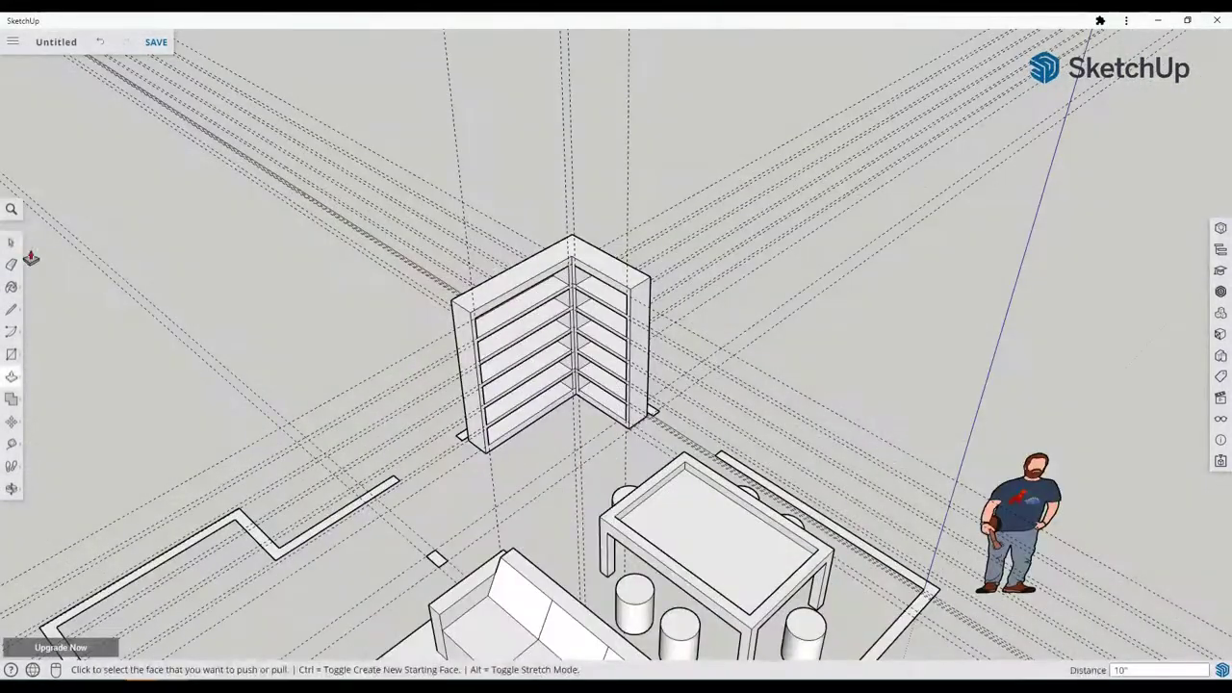
# Select and delete the construction guides left around the bookcase and floor plan.
pyautogui.press('space')
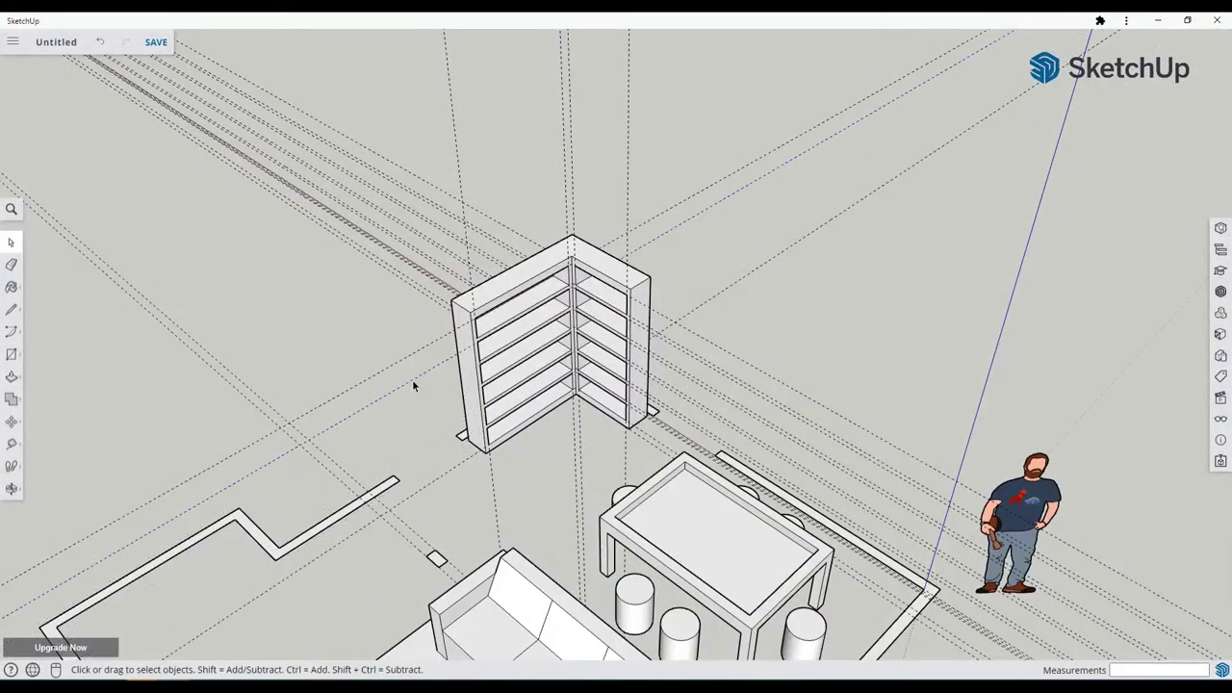
pyautogui.moveTo(462, 465); pyautogui.dragTo(685, 406, button='middle')
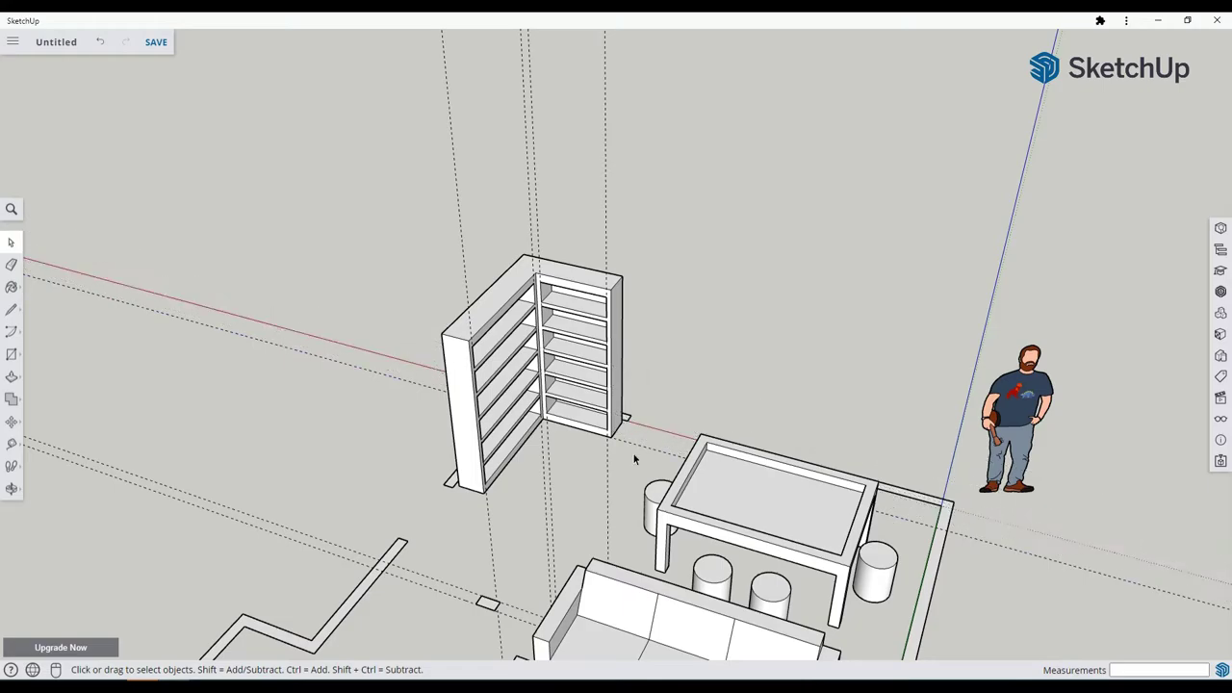
pyautogui.moveTo(487, 514); pyautogui.dragTo(597, 462, button='middle')
pyautogui.scroll(3, 743, 504)
pyautogui.scroll(3, 597, 462)
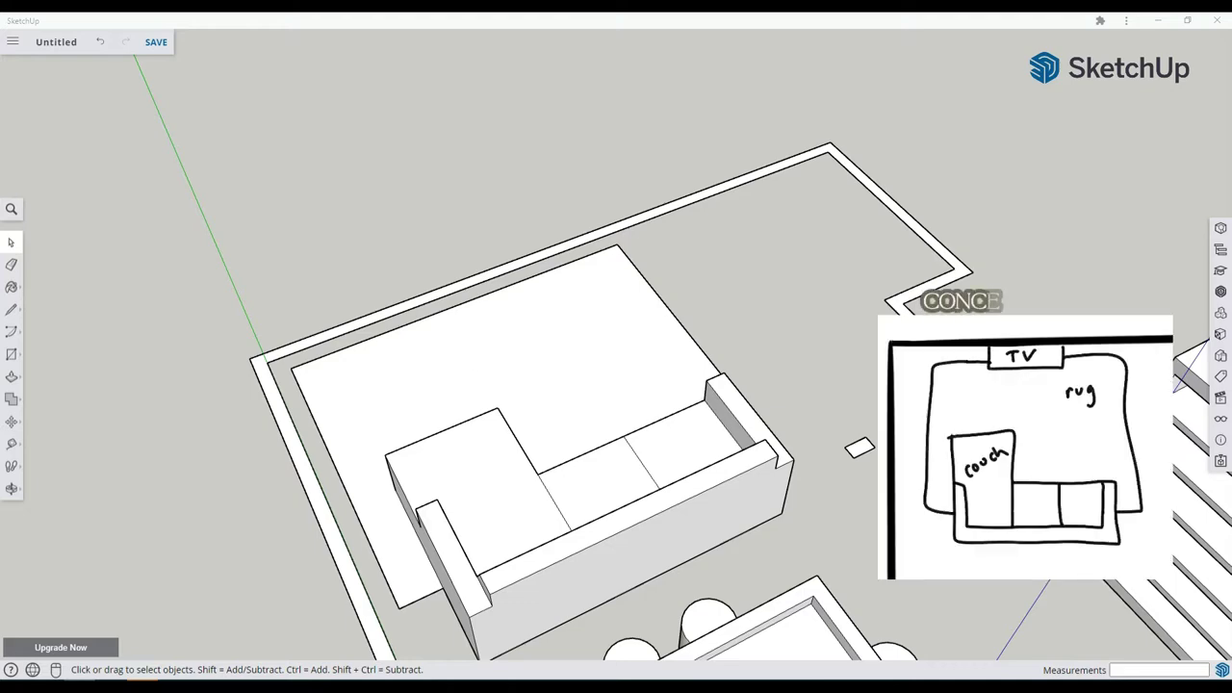
# Place a guide through the rug's centre and guides in from the back wall to locate the TV stand.
pyautogui.moveTo(694, 482); pyautogui.dragTo(577, 500, button='middle')
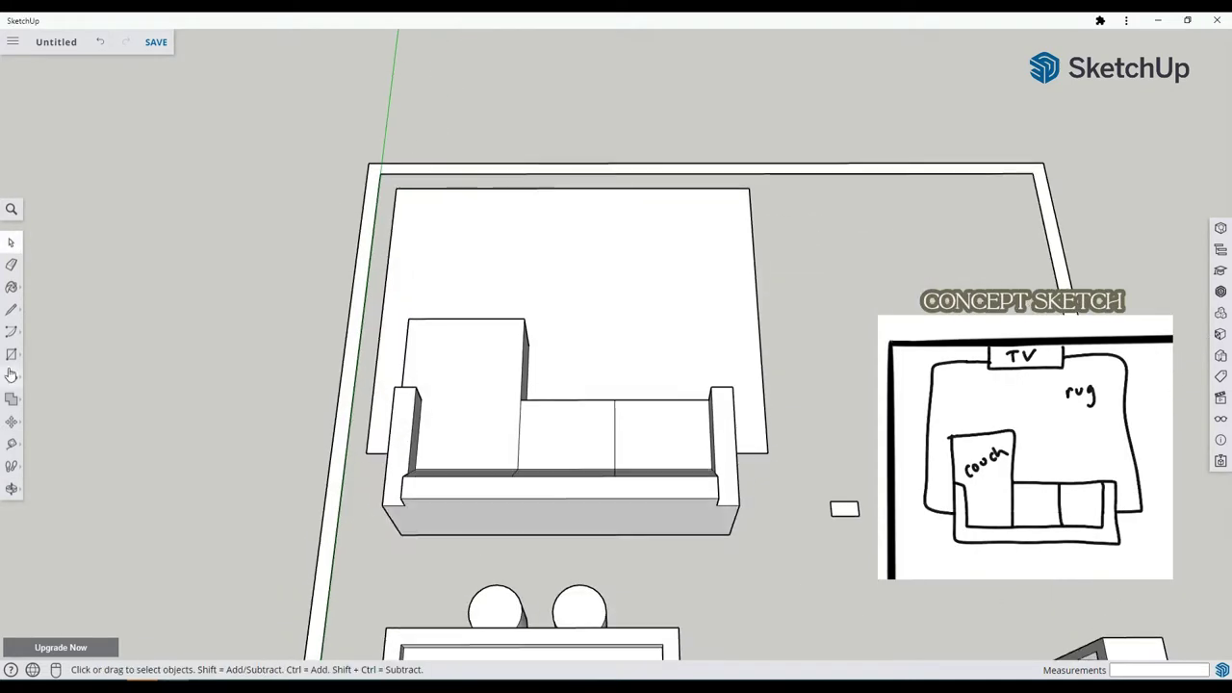
pyautogui.click(11, 444)
pyautogui.scroll(-3, 585, 404)
pyautogui.click(479, 405)
pyautogui.click(586, 405)
pyautogui.scroll(-4, 586, 404)
pyautogui.moveTo(482, 434); pyautogui.dragTo(692, 416, button='middle')
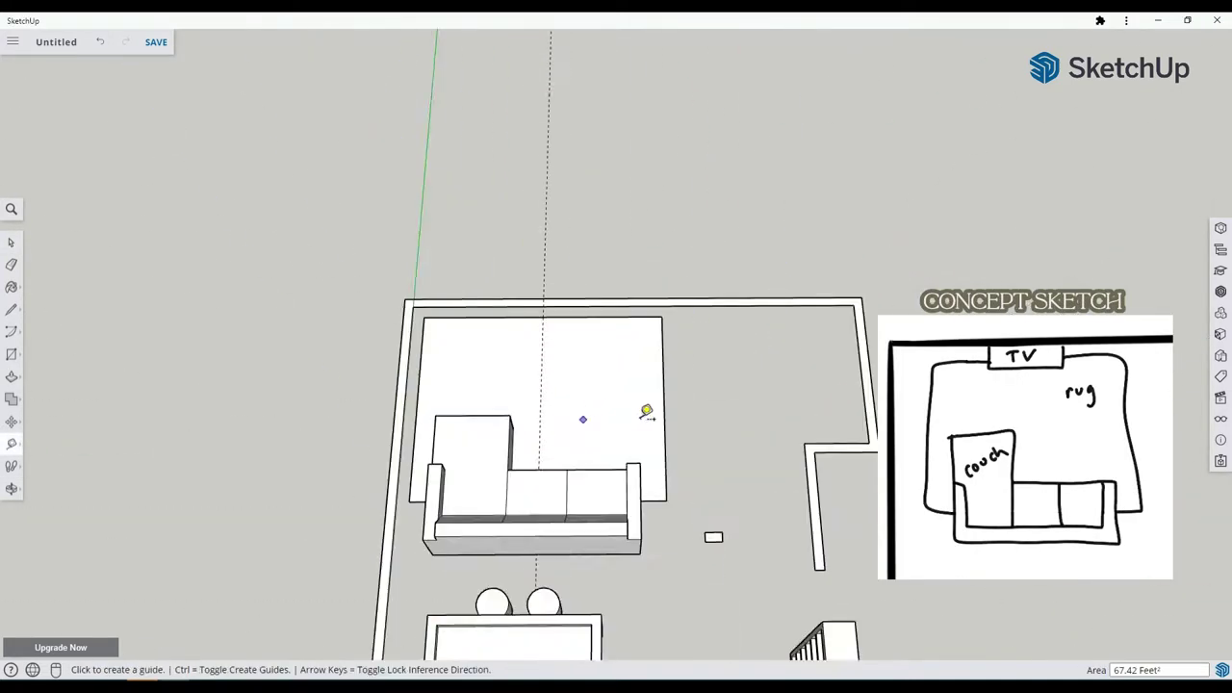
pyautogui.scroll(3, 644, 413)
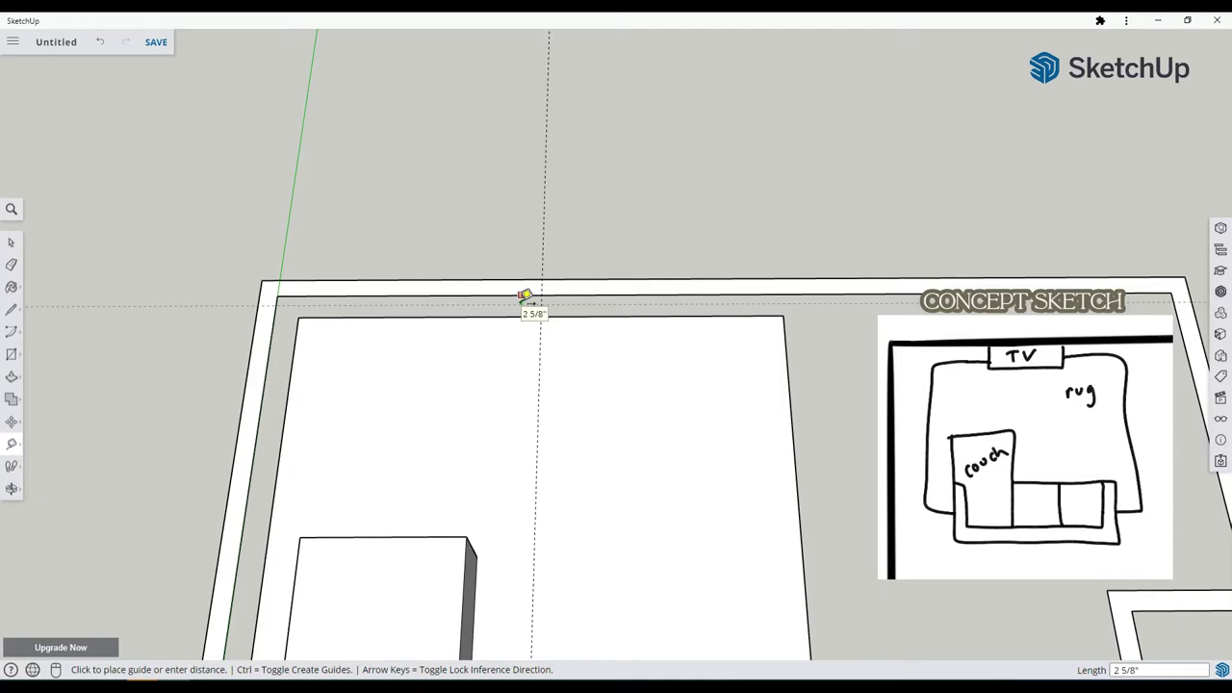
pyautogui.click(539, 352)
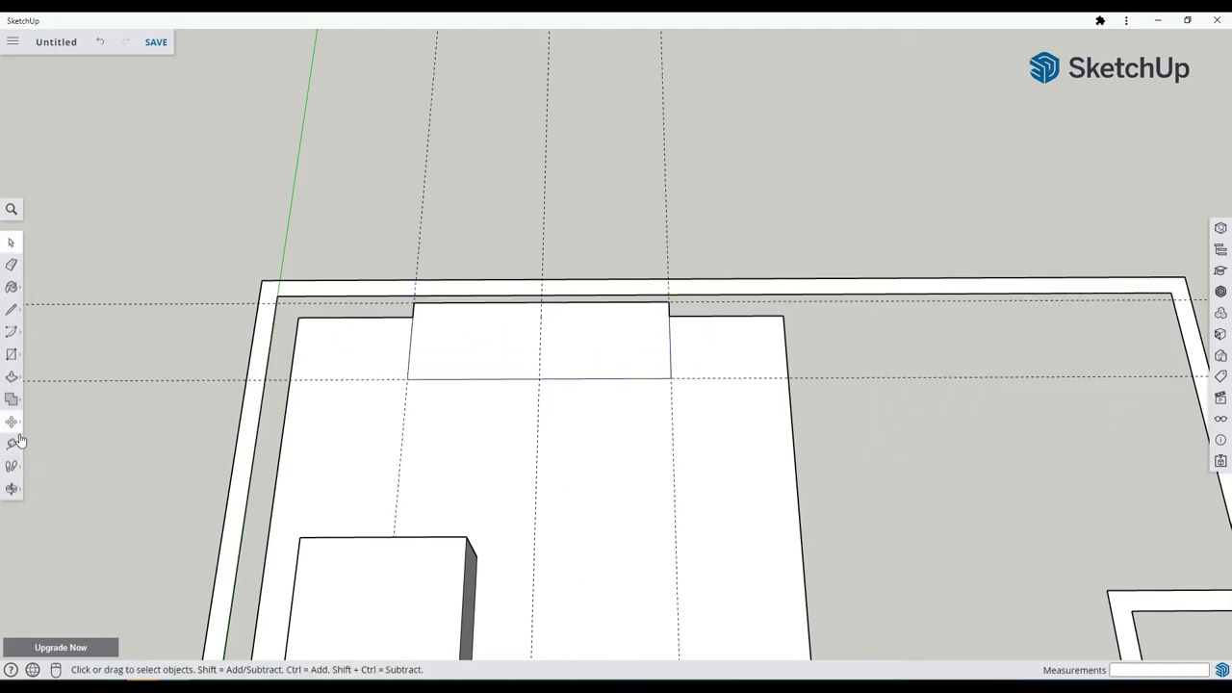
# Raise the TV stand into a block and lay out leg and frame guides on its front and end faces.
pyautogui.click(12, 442)
pyautogui.click(462, 341)
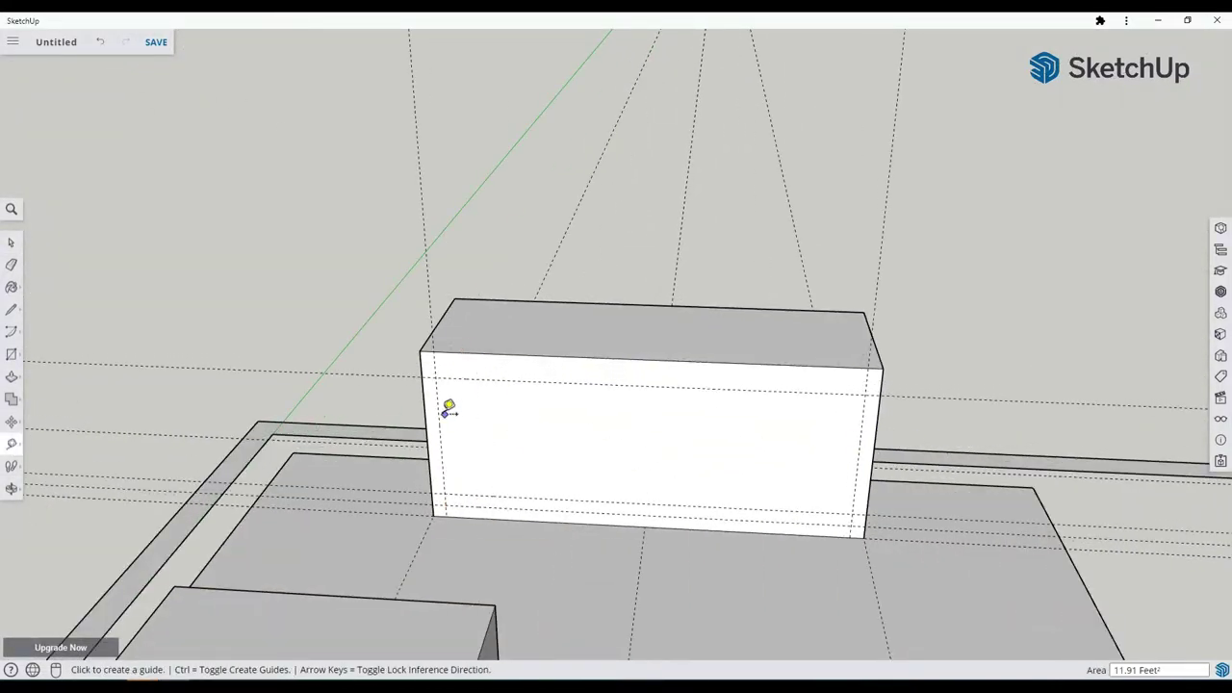
pyautogui.click(13, 356)
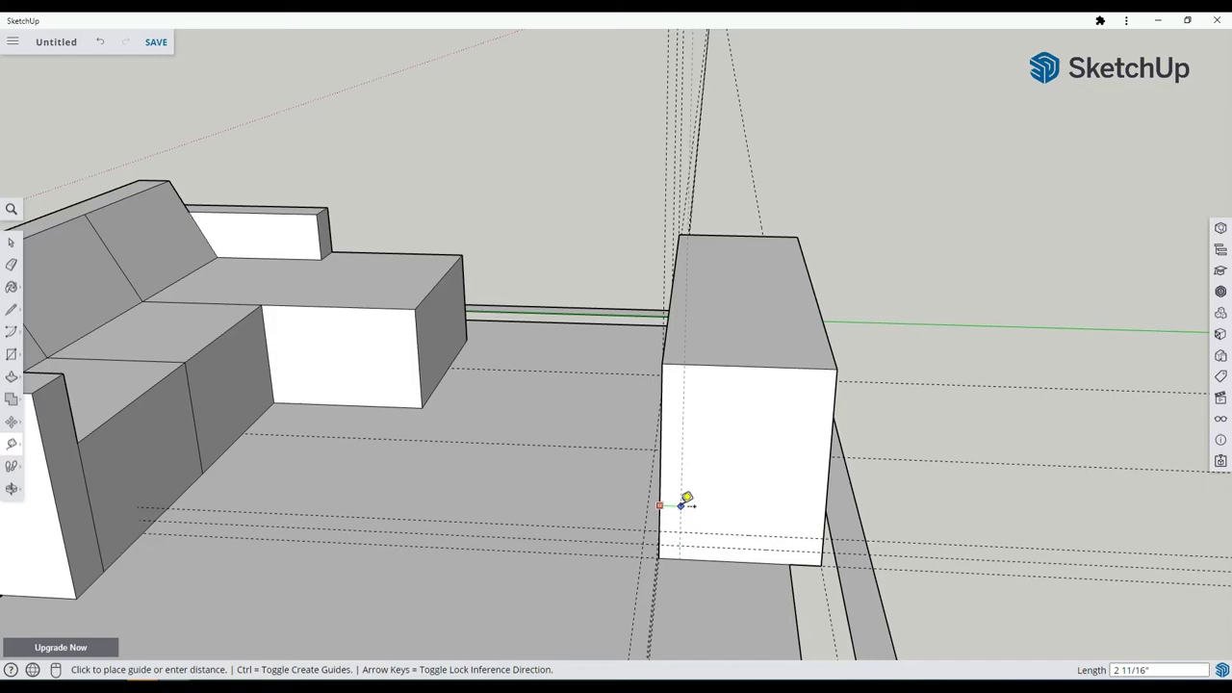
pyautogui.click(55, 468)
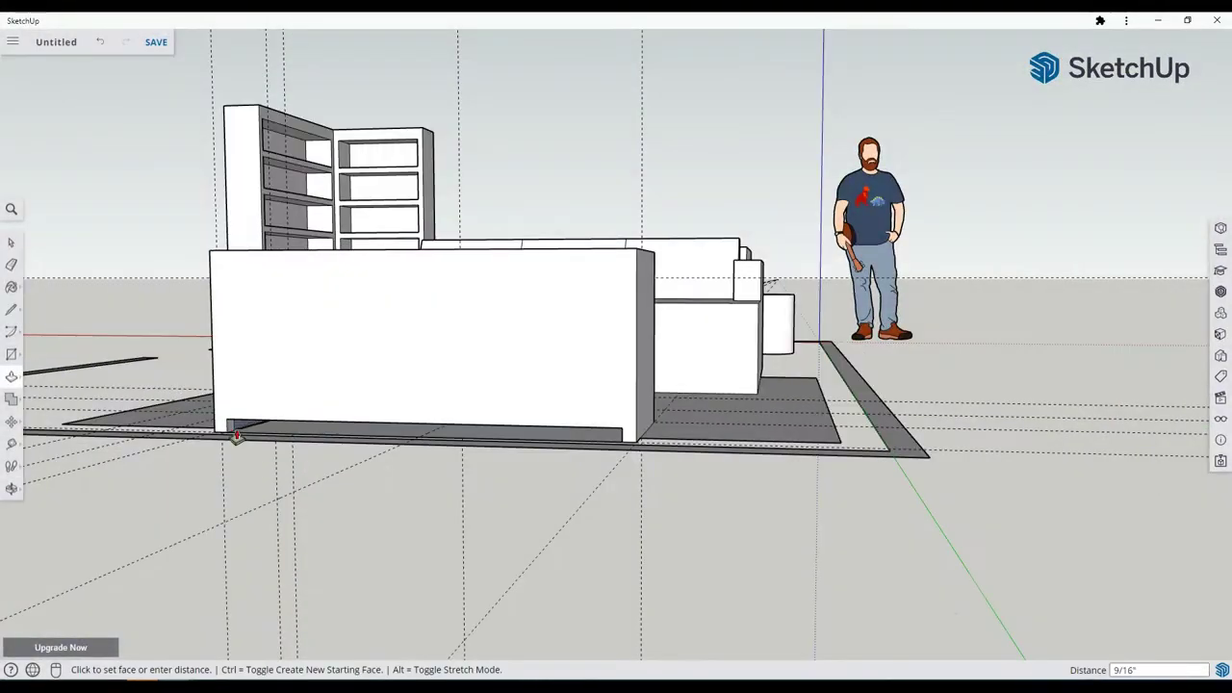
# Push the low opening between the TV stand's legs through from front to back.
pyautogui.click(231, 425)
pyautogui.scroll(5, 236, 429)
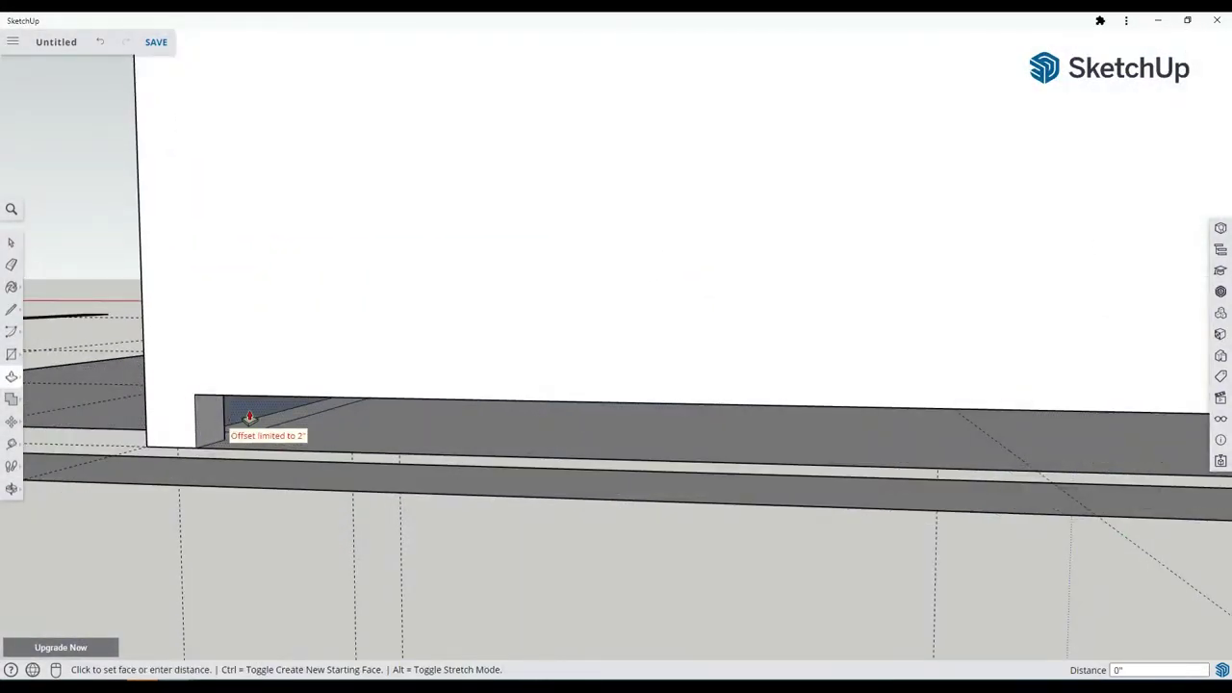
pyautogui.moveTo(283, 430); pyautogui.dragTo(192, 438, button='middle')
pyautogui.scroll(-5, 485, 449)
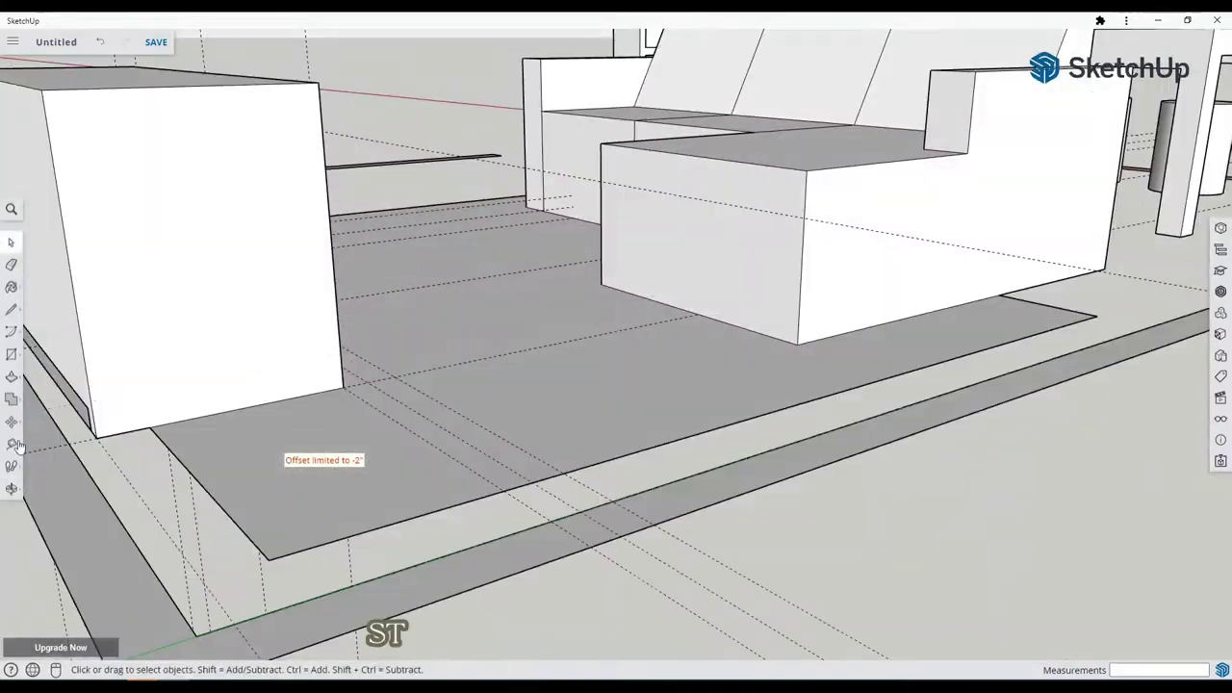
# Draw a rectangle between the legs at the base of the TV stand's end face and push it through.
pyautogui.click(12, 445)
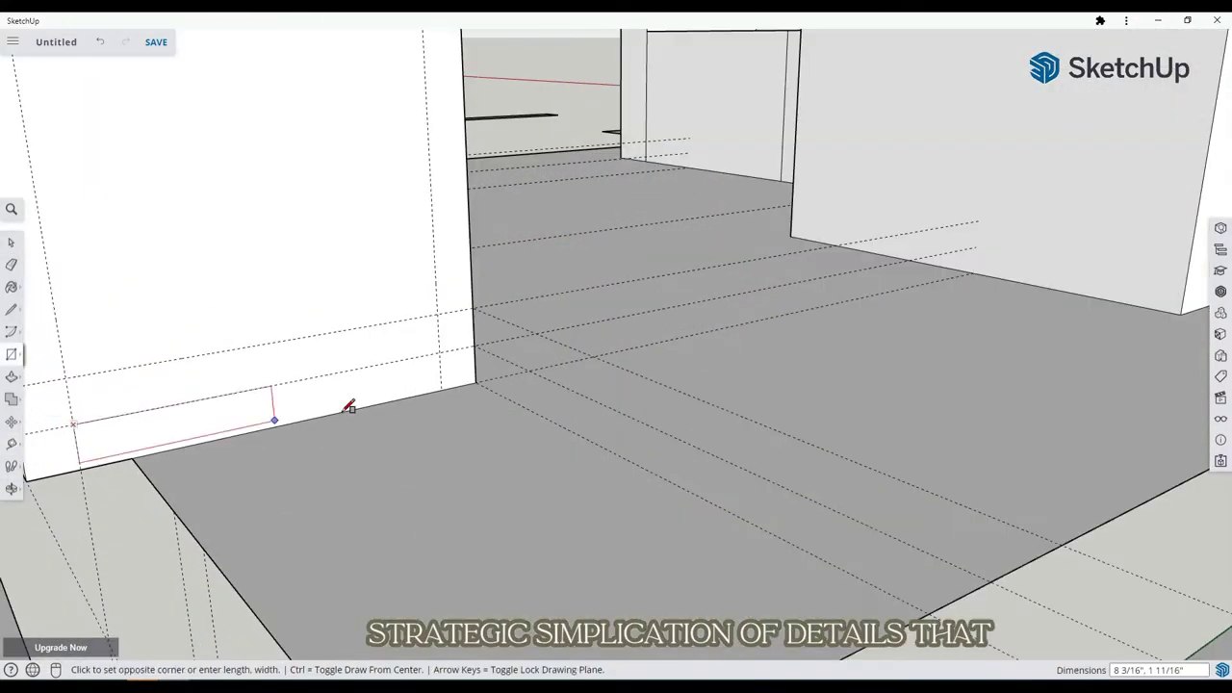
pyautogui.click(423, 383)
pyautogui.press('p')
pyautogui.click(173, 414)
pyautogui.click(173, 414)
pyautogui.press('space')
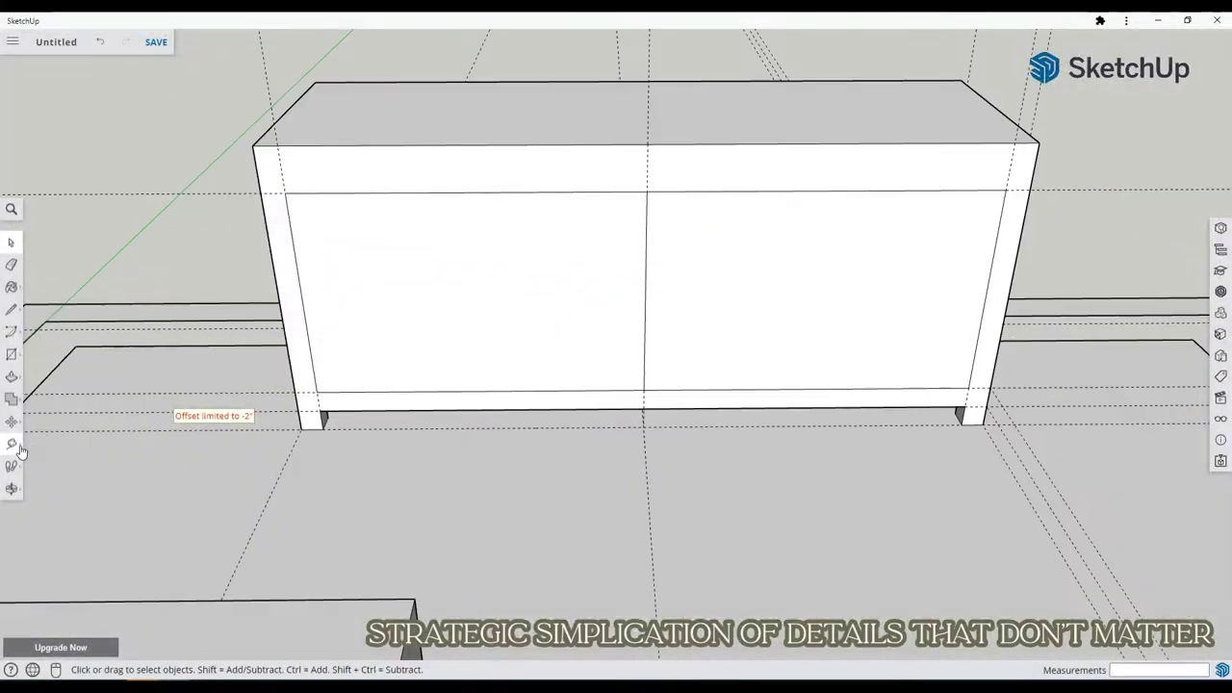
# Try dividing the TV stand's front panels into four doors below a horizontal line, using guides and rectangles.
pyautogui.press('t')
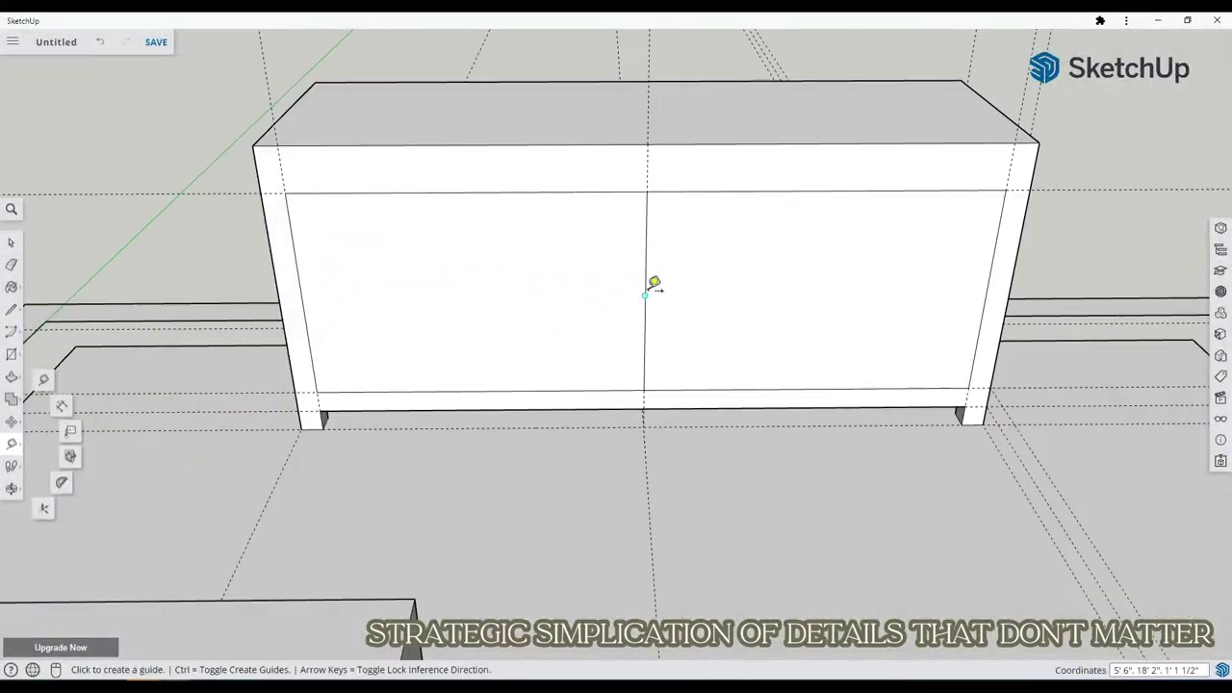
pyautogui.click(644, 296)
pyautogui.press('Return')
pyautogui.click(12, 355)
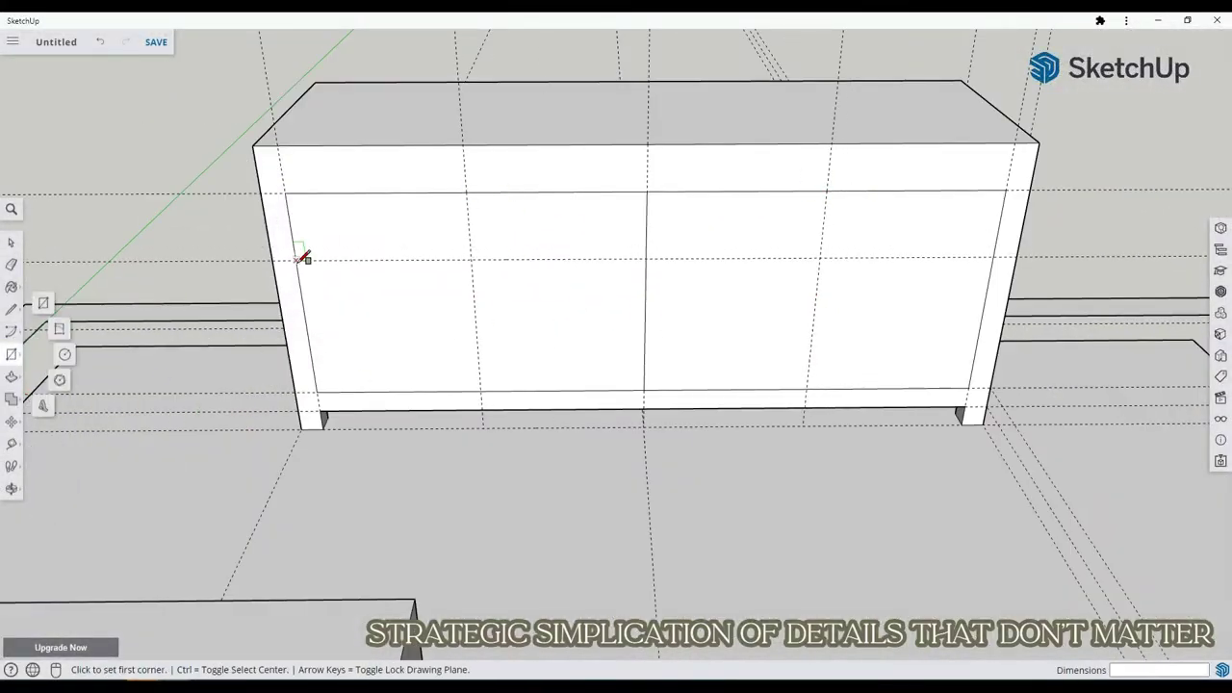
pyautogui.click(296, 261)
pyautogui.click(481, 391)
pyautogui.click(472, 260)
pyautogui.click(645, 390)
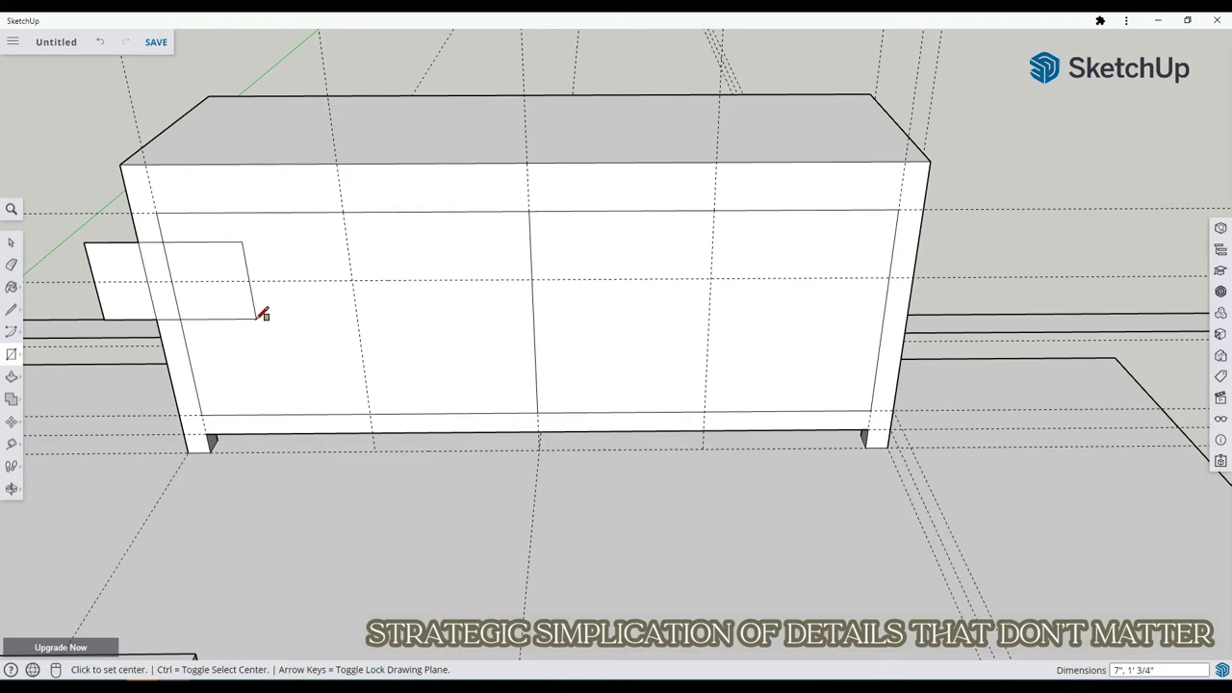
# Try outlining a divider over the front's centre line with guides offset 1" and a rectangle.
pyautogui.click(11, 444)
pyautogui.click(531, 245)
pyautogui.write('1')
pyautogui.press('Return')
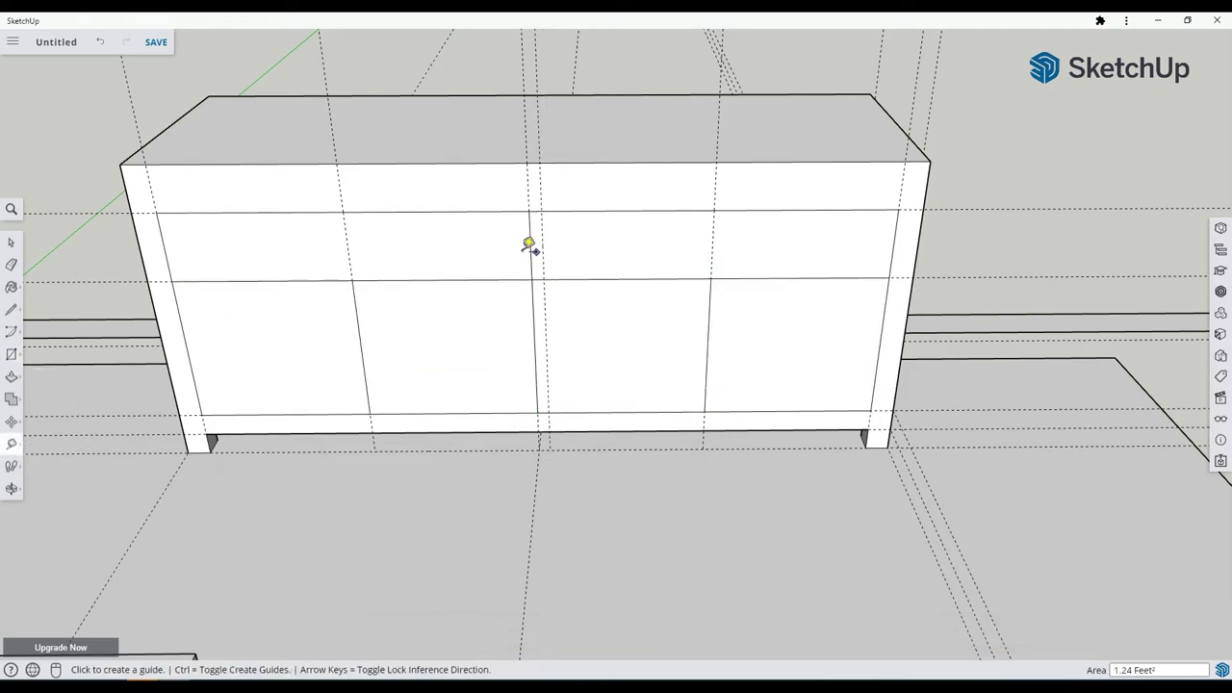
pyautogui.click(12, 354)
pyautogui.click(518, 212)
pyautogui.click(544, 280)
pyautogui.press('space')
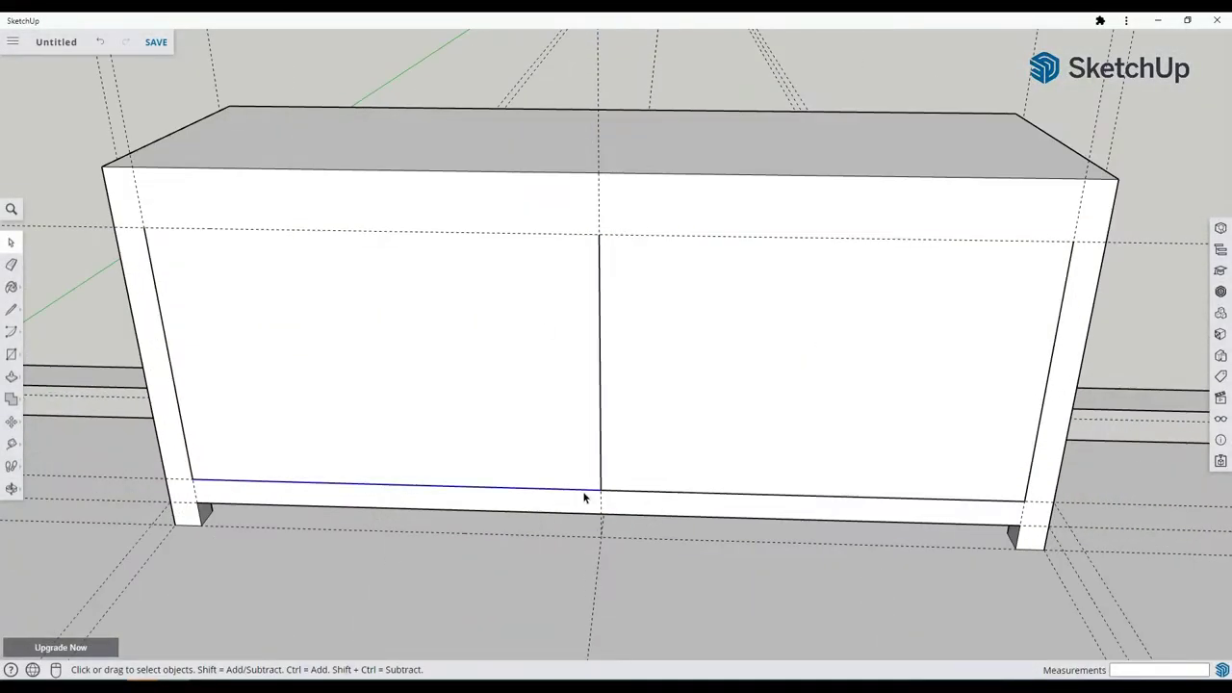
# Place guides 1" to each side of the TV stand's centre line and one below the front panels' top line.
pyautogui.press('t')
pyautogui.click(599, 310)
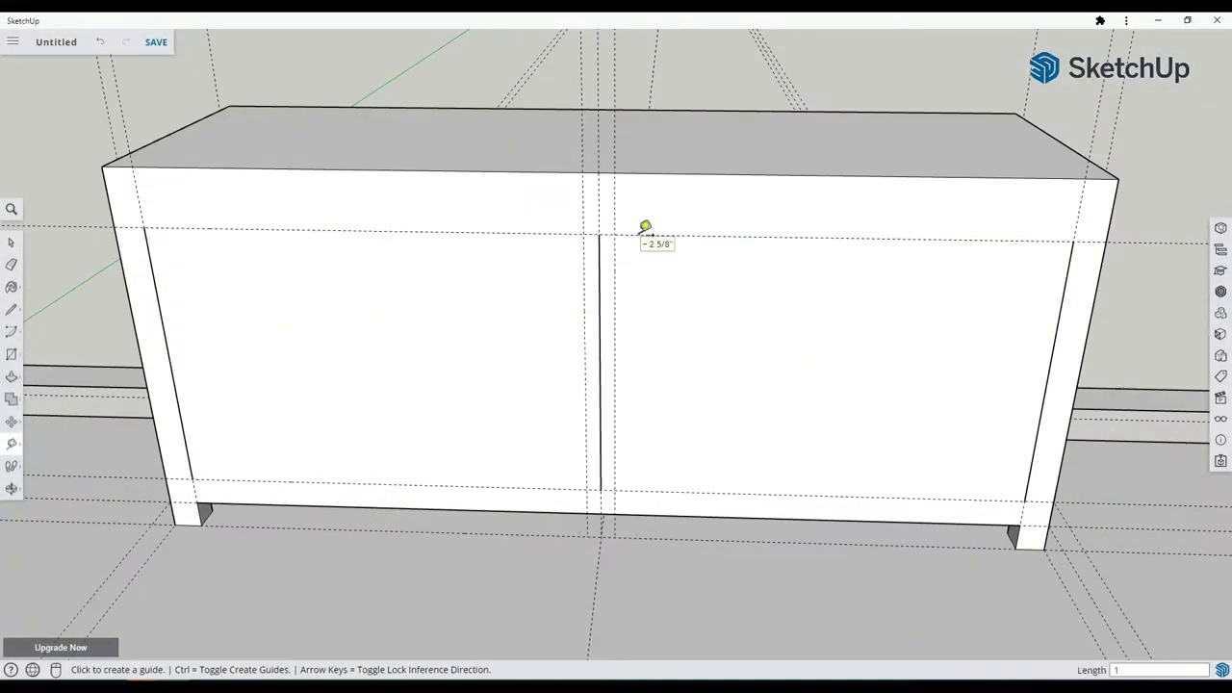
pyautogui.click(261, 229)
# Outline two separate front panels along the divider guides and delete the centre line between them.
pyautogui.click(11, 310)
pyautogui.click(144, 228)
pyautogui.click(584, 234)
pyautogui.click(587, 490)
pyautogui.click(192, 480)
pyautogui.click(615, 235)
pyautogui.click(1074, 241)
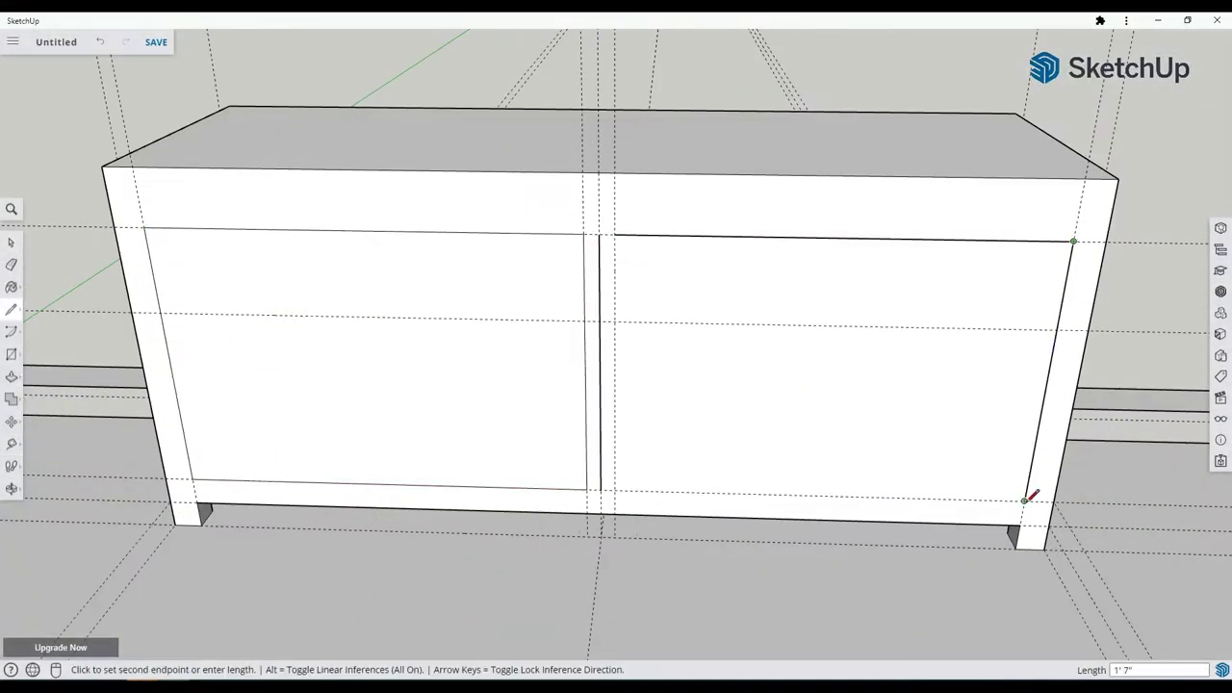
pyautogui.click(615, 235)
pyautogui.press('space')
pyautogui.click(599, 308)
# Draw the horizontal rail across both front panels to separate the open compartments from the door area.
pyautogui.click(253, 342)
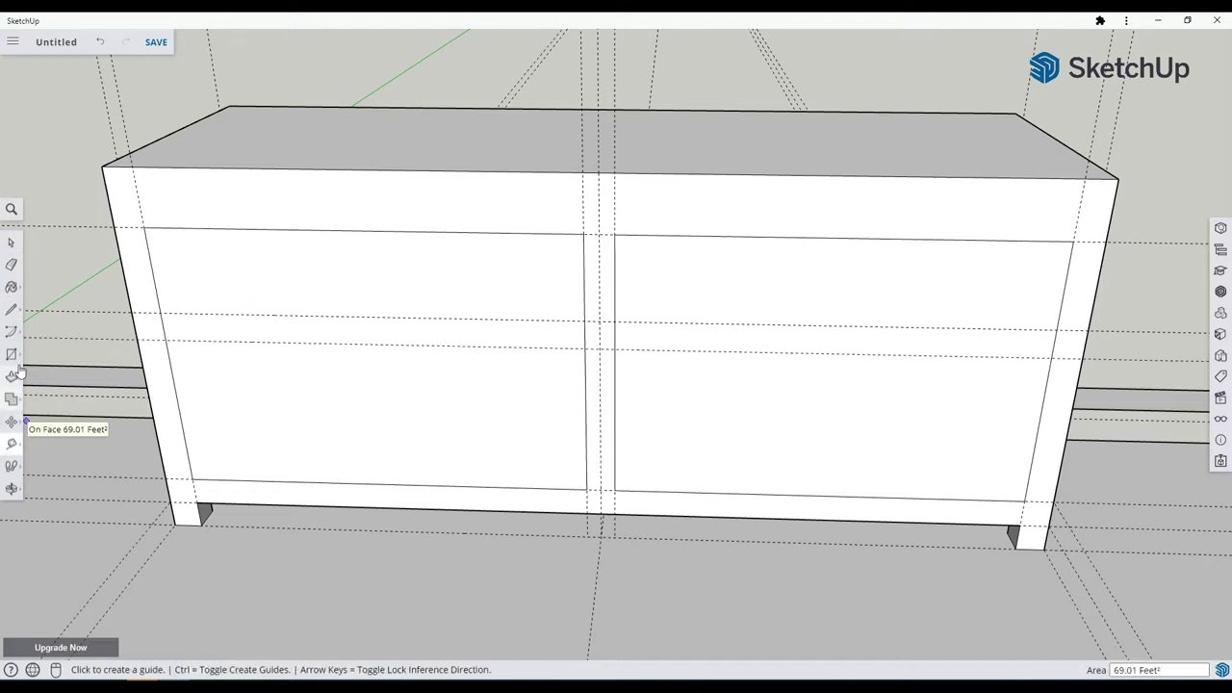
pyautogui.click(12, 310)
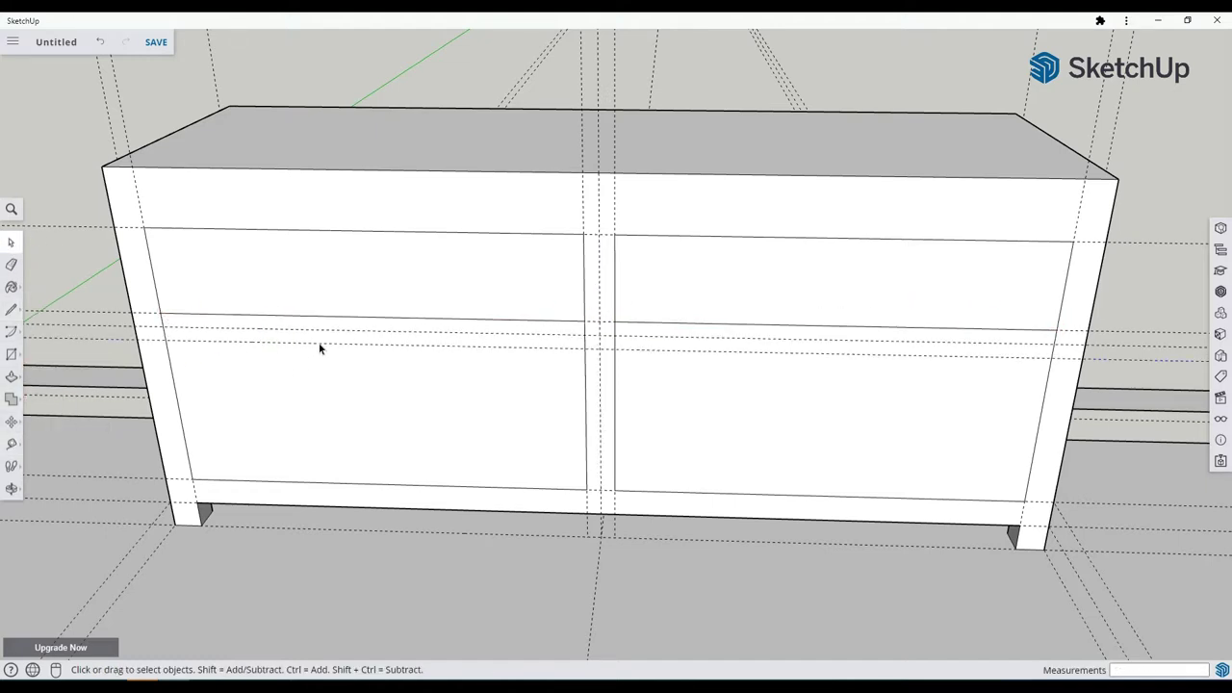
pyautogui.press('l')
pyautogui.click(164, 327)
pyautogui.click(1057, 342)
pyautogui.press('space')
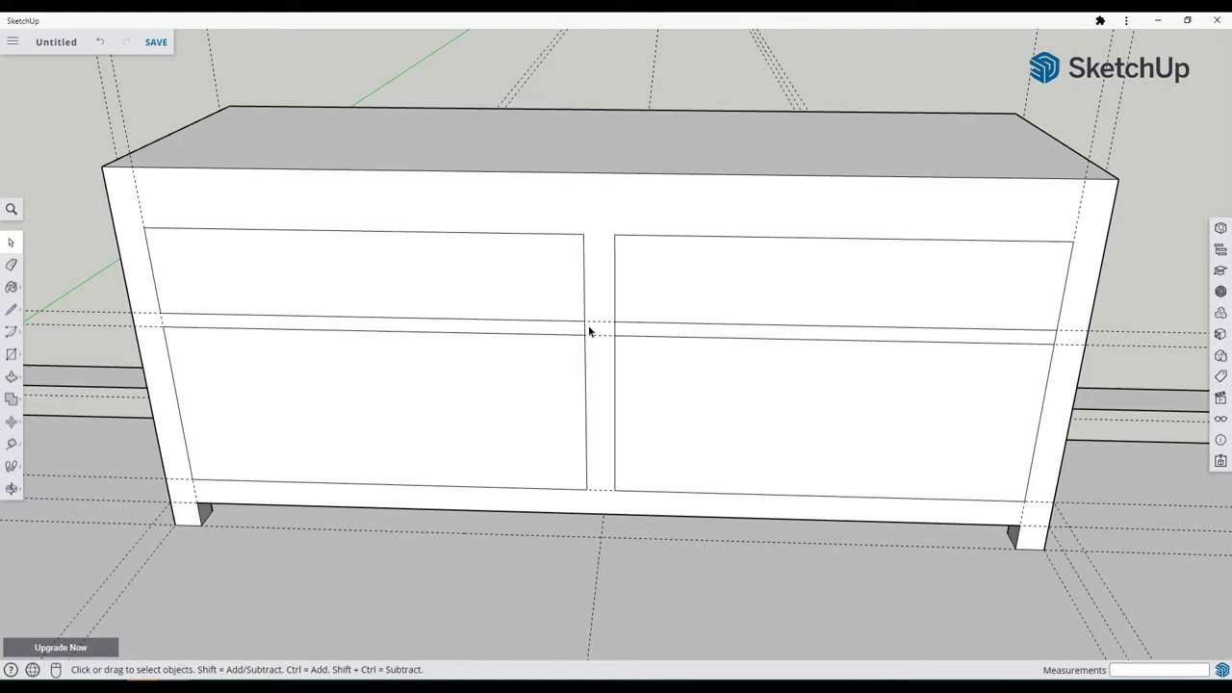
# Split each lower front panel into two doors with a vertical line down its middle.
pyautogui.press('t')
pyautogui.click(586, 414)
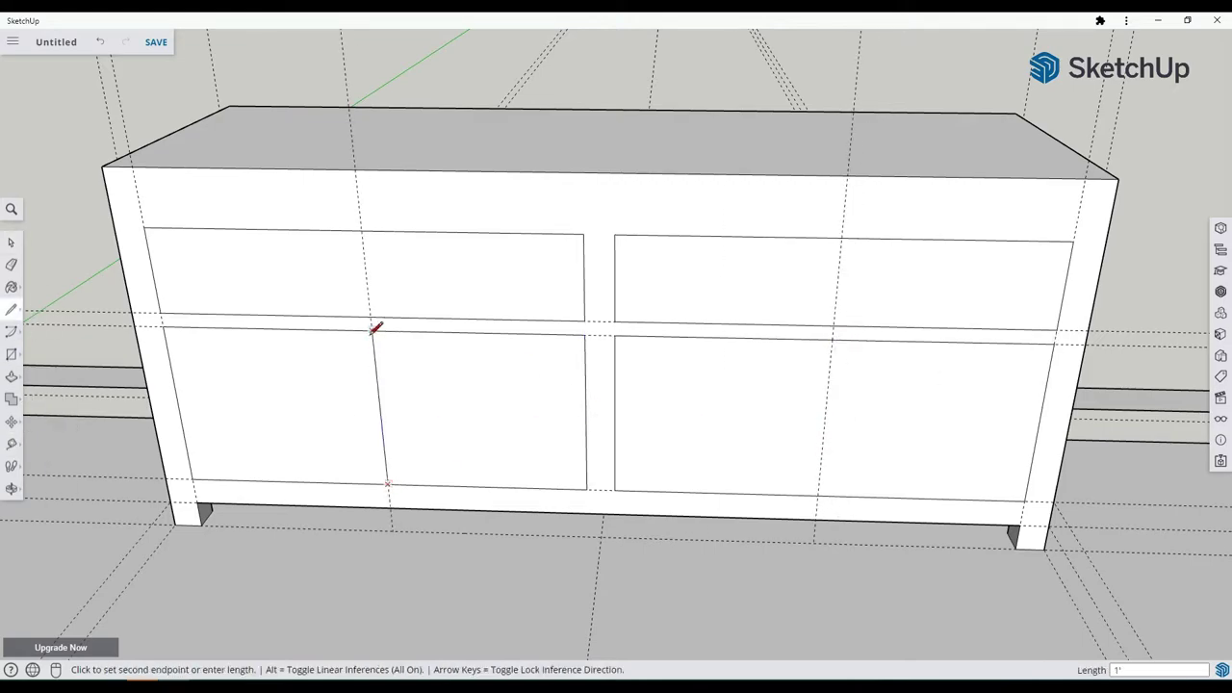
pyautogui.click(14, 444)
# Push both upper compartments of the TV stand through to the back so they are open.
pyautogui.click(12, 377)
pyautogui.click(462, 274)
pyautogui.moveTo(866, 260); pyautogui.dragTo(289, 250, button='middle')
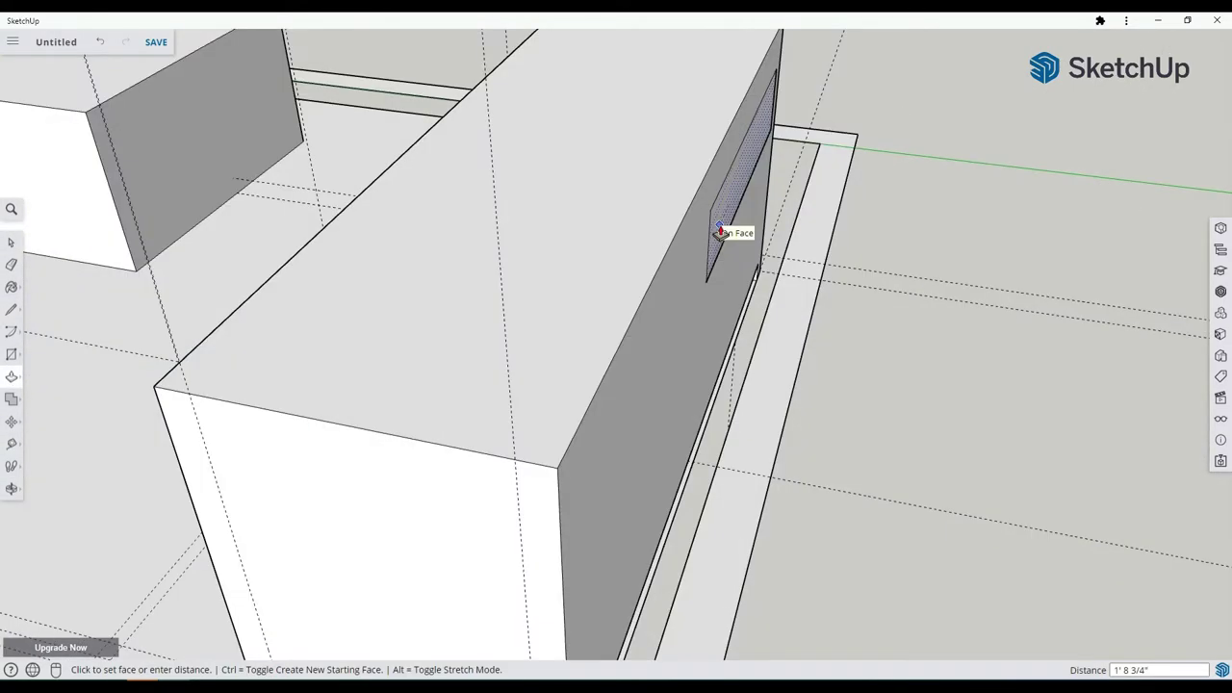
pyautogui.click(720, 236)
pyautogui.moveTo(720, 236); pyautogui.dragTo(911, 366, button='middle')
pyautogui.scroll(-2, 693, 424)
pyautogui.click(686, 421)
pyautogui.click(376, 299)
# Place guides below the doors' top edge and on both sides of each door split to locate the knobs.
pyautogui.moveTo(375, 366); pyautogui.dragTo(578, 308, button='middle')
pyautogui.scroll(6, 385, 347)
pyautogui.click(11, 443)
pyautogui.click(403, 312)
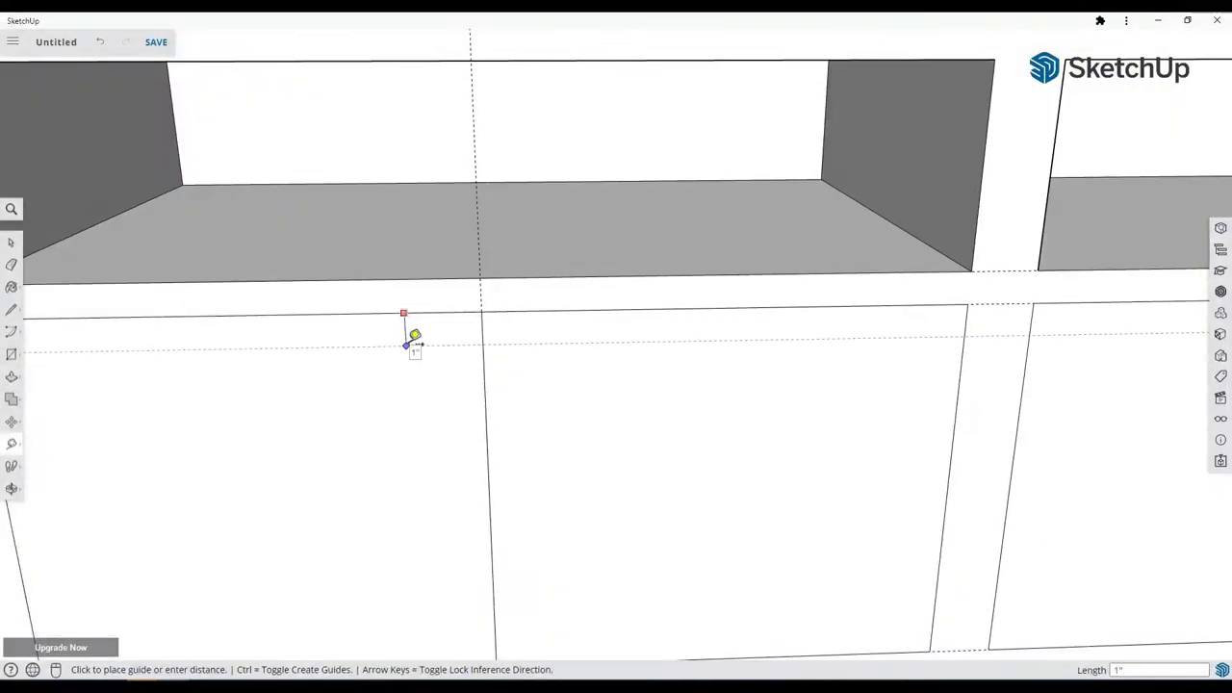
pyautogui.scroll(-5, 717, 425)
pyautogui.scroll(4, 1004, 415)
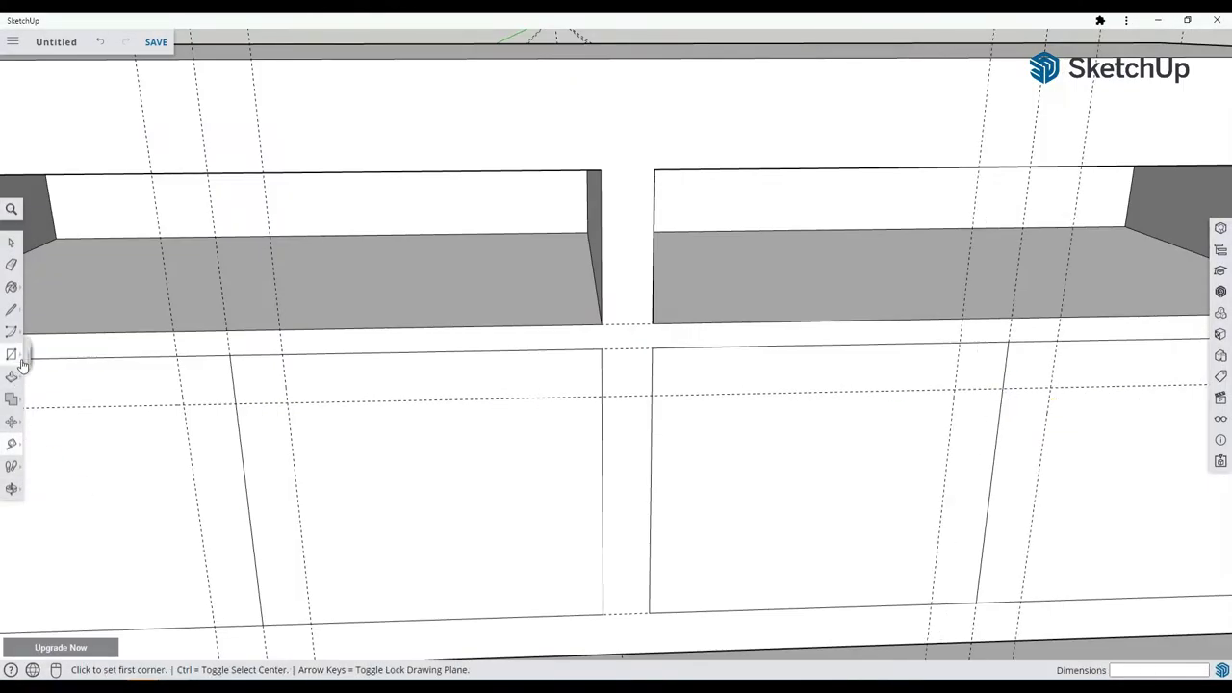
# Draw a knob circle of 1" radius on each of the two left-hand doors.
pyautogui.click(79, 355)
pyautogui.click(183, 404)
pyautogui.write('1')
pyautogui.press('Return')
pyautogui.click(287, 402)
pyautogui.write('1')
pyautogui.press('Return')
pyautogui.moveTo(617, 385); pyautogui.dragTo(443, 414, button='middle')
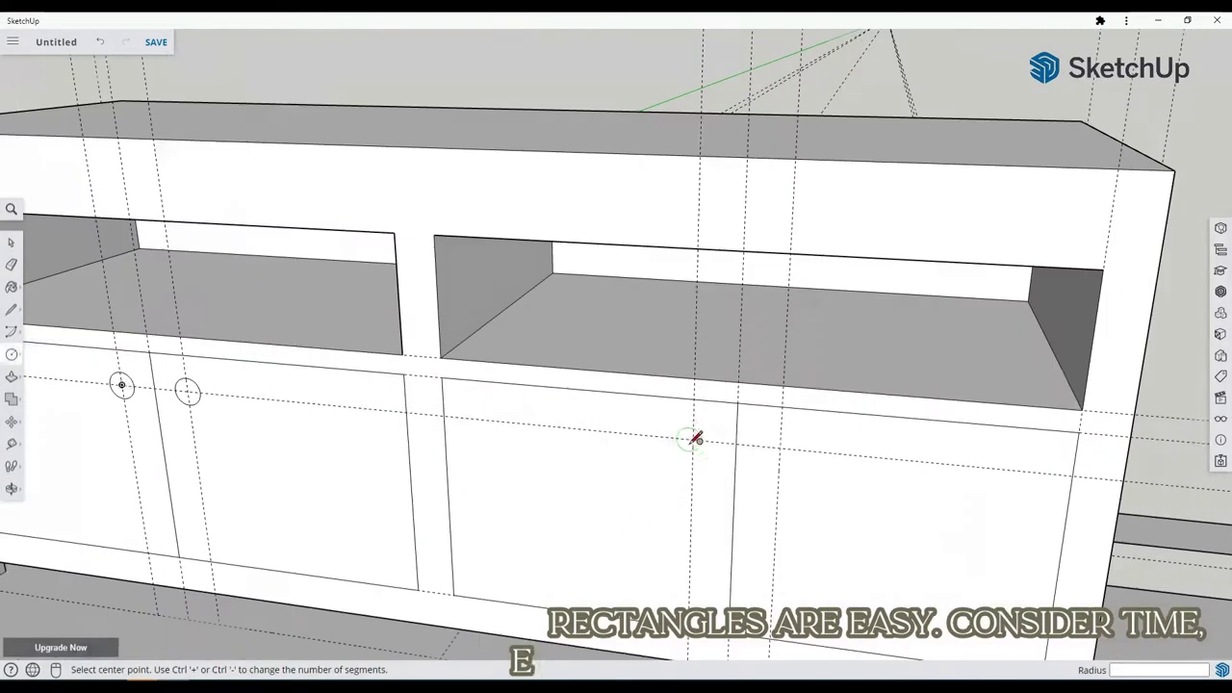
# Draw a knob circle of 1" radius on each of the two right-hand doors.
pyautogui.click(692, 440)
pyautogui.write('1')
pyautogui.press('Return')
pyautogui.click(780, 449)
pyautogui.write('1')
pyautogui.press('Return')
# Delete the guides used to lay out the knobs and doors on the TV stand.
pyautogui.press('space')
pyautogui.click(691, 494)
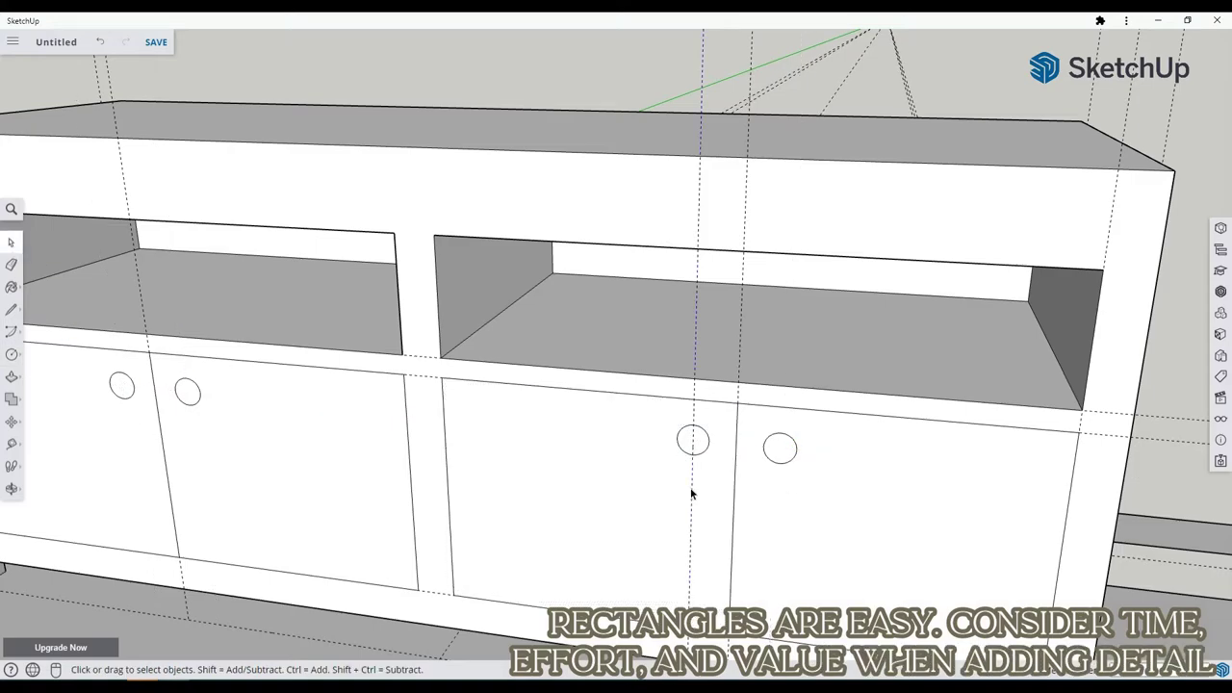
pyautogui.scroll(-4, 691, 494)
pyautogui.scroll(-5, 516, 423)
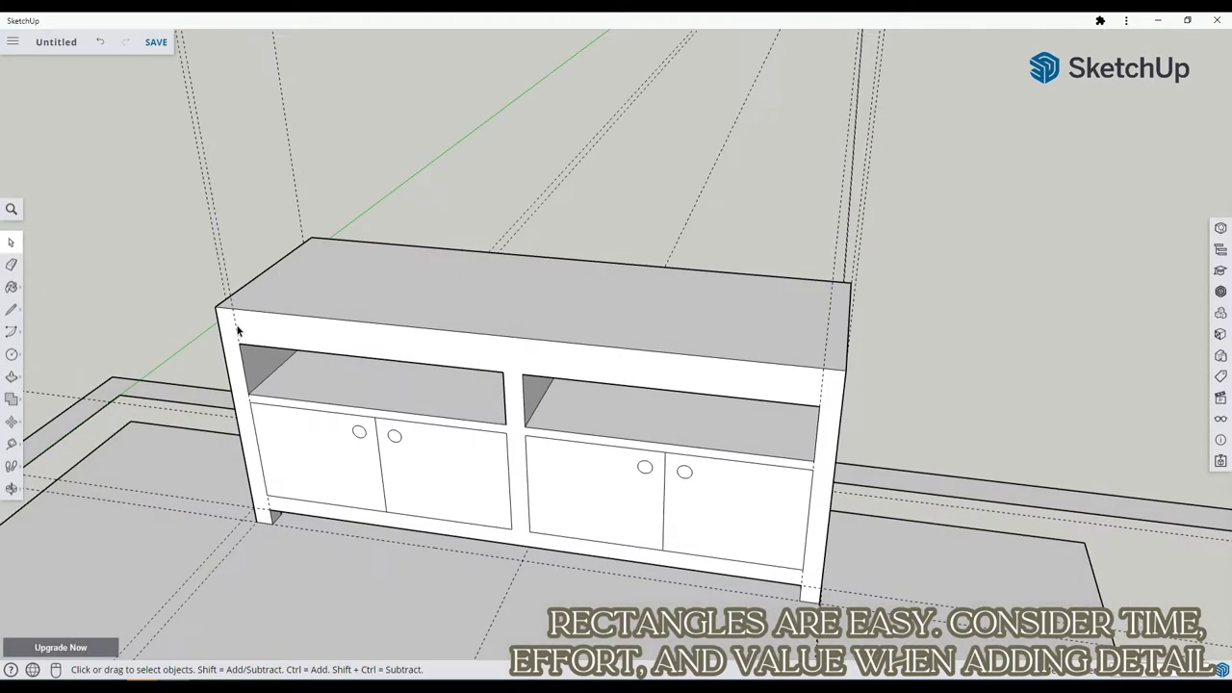
pyautogui.moveTo(516, 424); pyautogui.dragTo(523, 528, button='middle')
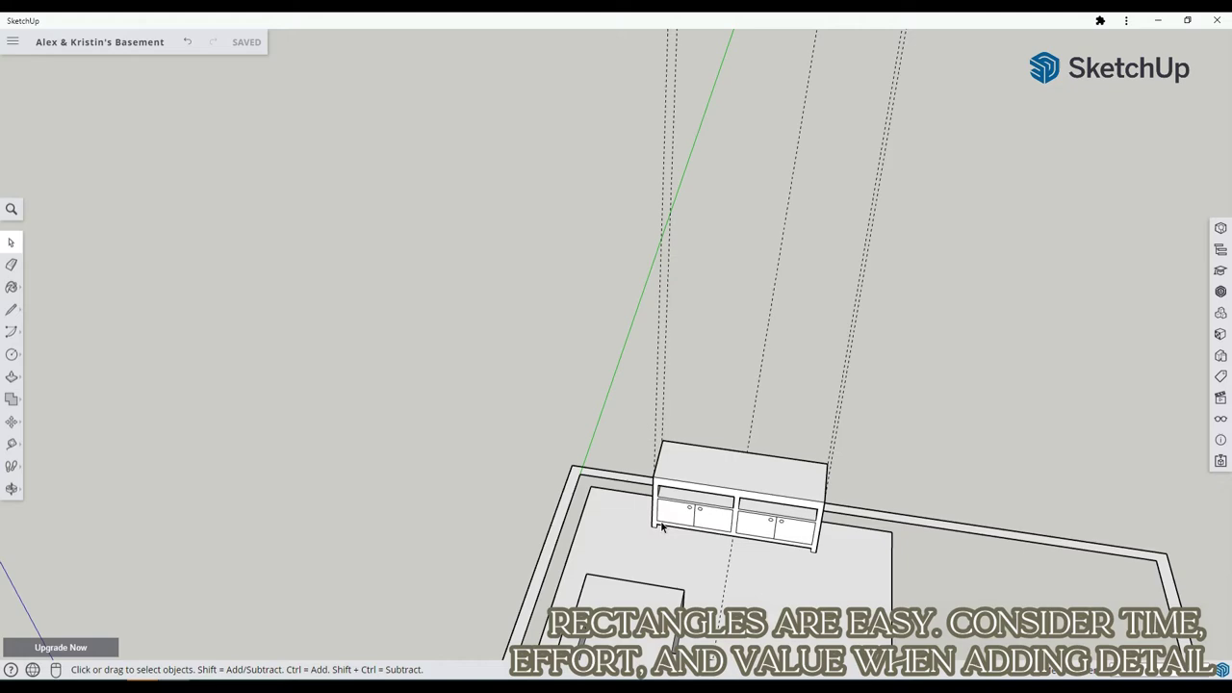
# Place guides in from the side and back walls at the room corner beside the TV stand.
pyautogui.scroll(4, 572, 490)
pyautogui.moveTo(572, 490); pyautogui.dragTo(501, 501, button='middle')
pyautogui.scroll(3, 501, 500)
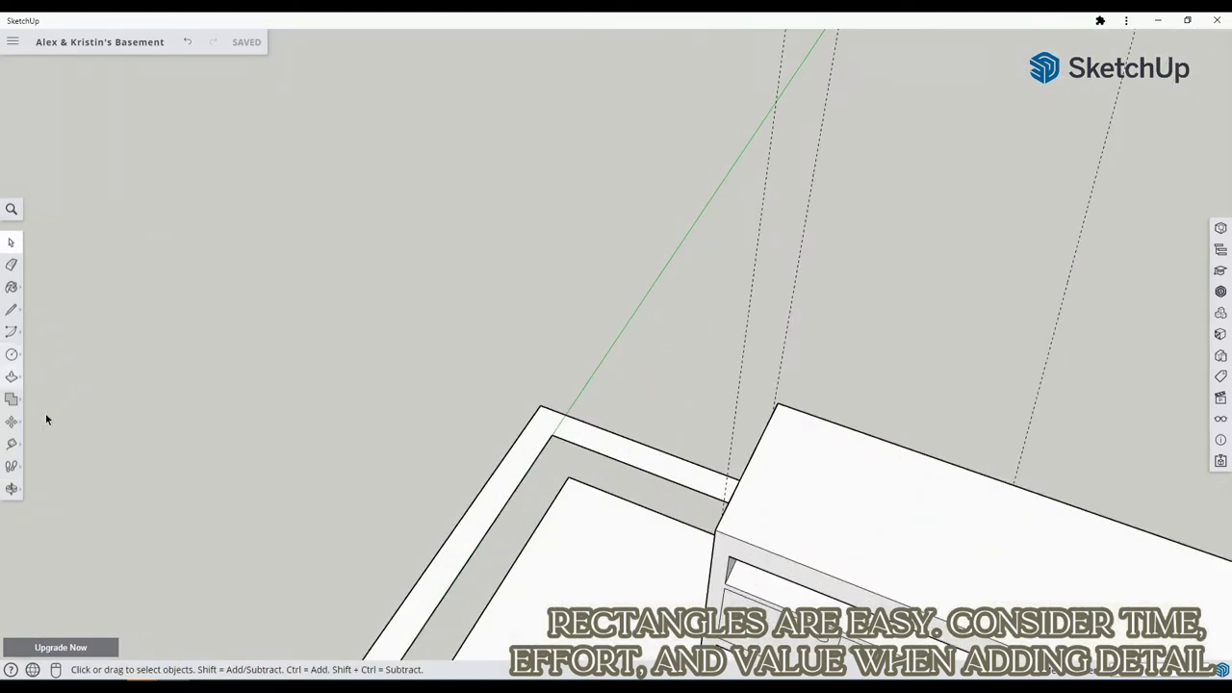
pyautogui.click(12, 443)
pyautogui.click(508, 500)
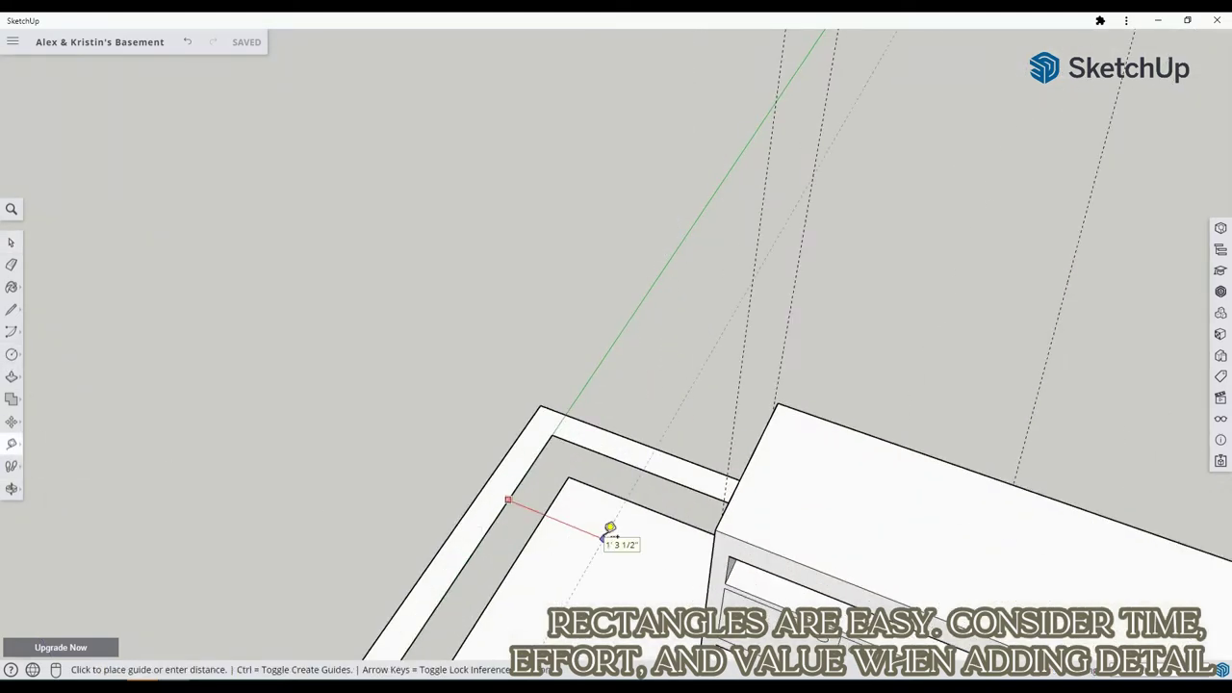
pyautogui.click(626, 457)
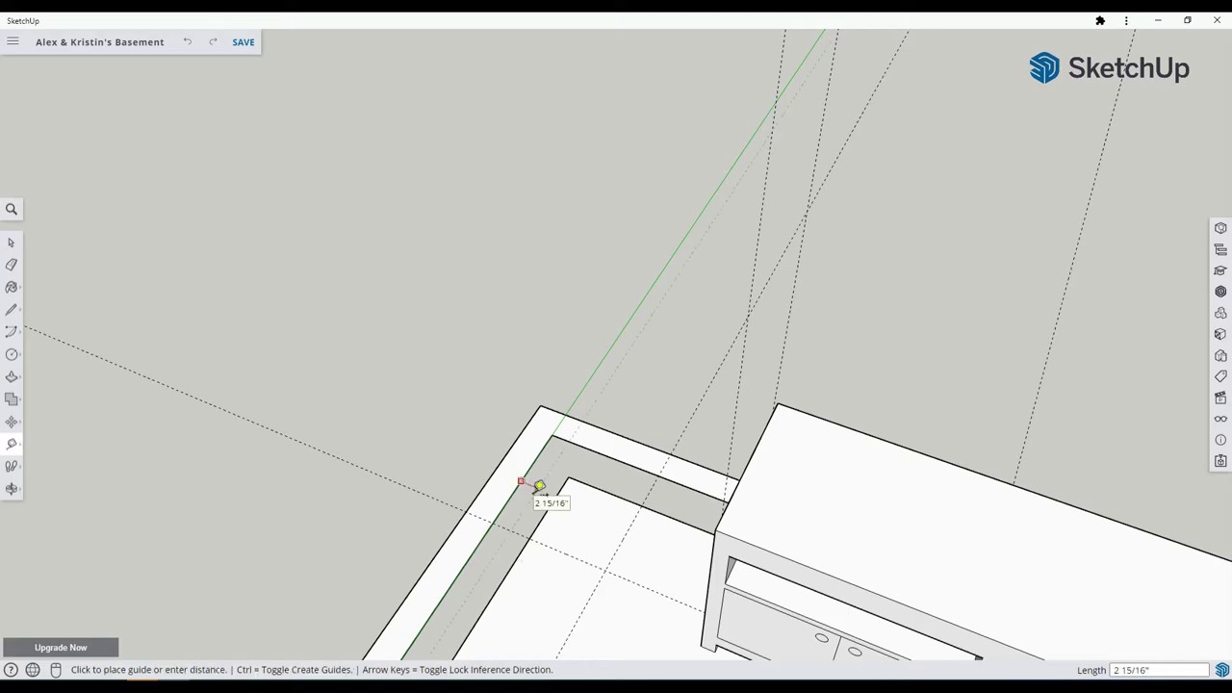
# Draw two circles of 1.5" radius where the corner guides cross and pull each up 6' into a post.
pyautogui.scroll(2, 501, 520)
pyautogui.press('c')
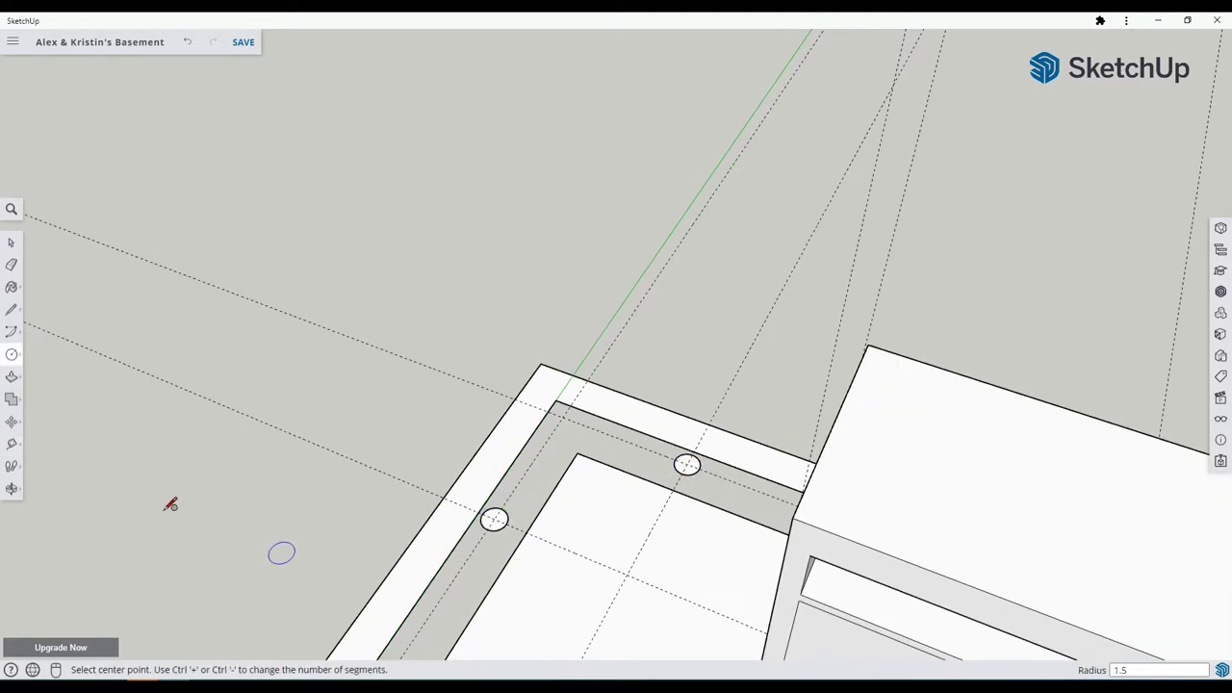
pyautogui.click(494, 520)
pyautogui.write("6'")
pyautogui.press('Return')
pyautogui.click(688, 465)
pyautogui.write("6'")
pyautogui.press('Return')
pyautogui.moveTo(616, 616); pyautogui.dragTo(564, 530, button='middle')
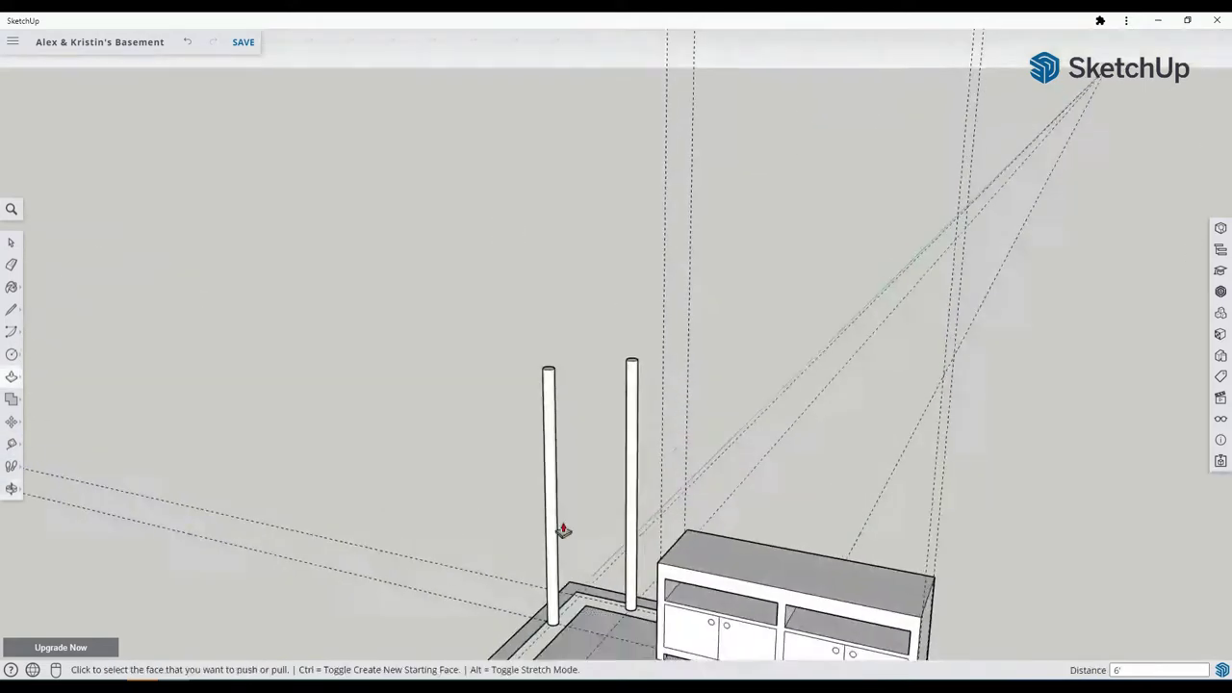
# Connect the bases of the two corner posts with a line.
pyautogui.scroll(3, 564, 531)
pyautogui.moveTo(368, 520); pyautogui.dragTo(641, 674, button='middle')
pyautogui.scroll(5, 602, 572)
pyautogui.press('l')
pyautogui.moveTo(597, 539); pyautogui.dragTo(659, 447, button='middle')
pyautogui.moveTo(572, 601); pyautogui.dragTo(577, 385, button='middle')
pyautogui.click(559, 455)
pyautogui.click(783, 644)
pyautogui.moveTo(665, 318); pyautogui.dragTo(643, 495, button='middle')
pyautogui.scroll(-3, 649, 481)
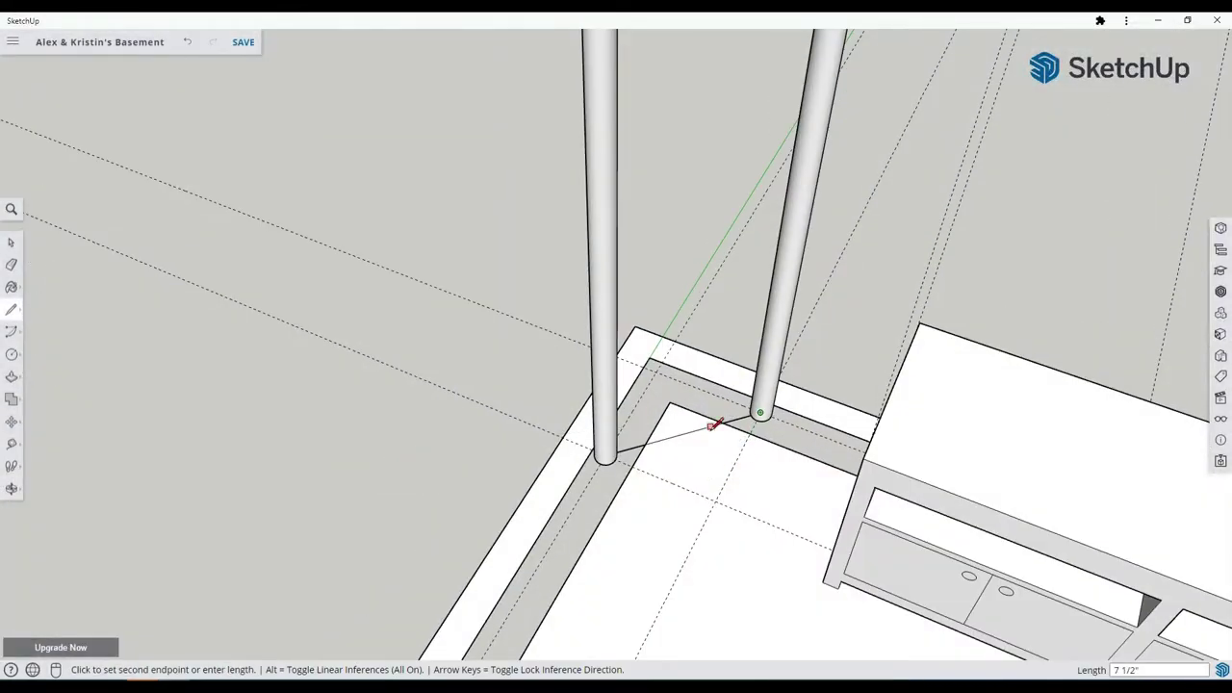
pyautogui.moveTo(713, 425); pyautogui.dragTo(770, 423, button='middle')
pyautogui.scroll(-5, 721, 433)
pyautogui.scroll(5, 746, 241)
pyautogui.click(737, 314)
pyautogui.press('Escape')
# Draw the remaining edges along and across the tops of the two posts to close a panel face between them.
pyautogui.moveTo(731, 322); pyautogui.dragTo(462, 385, button='middle')
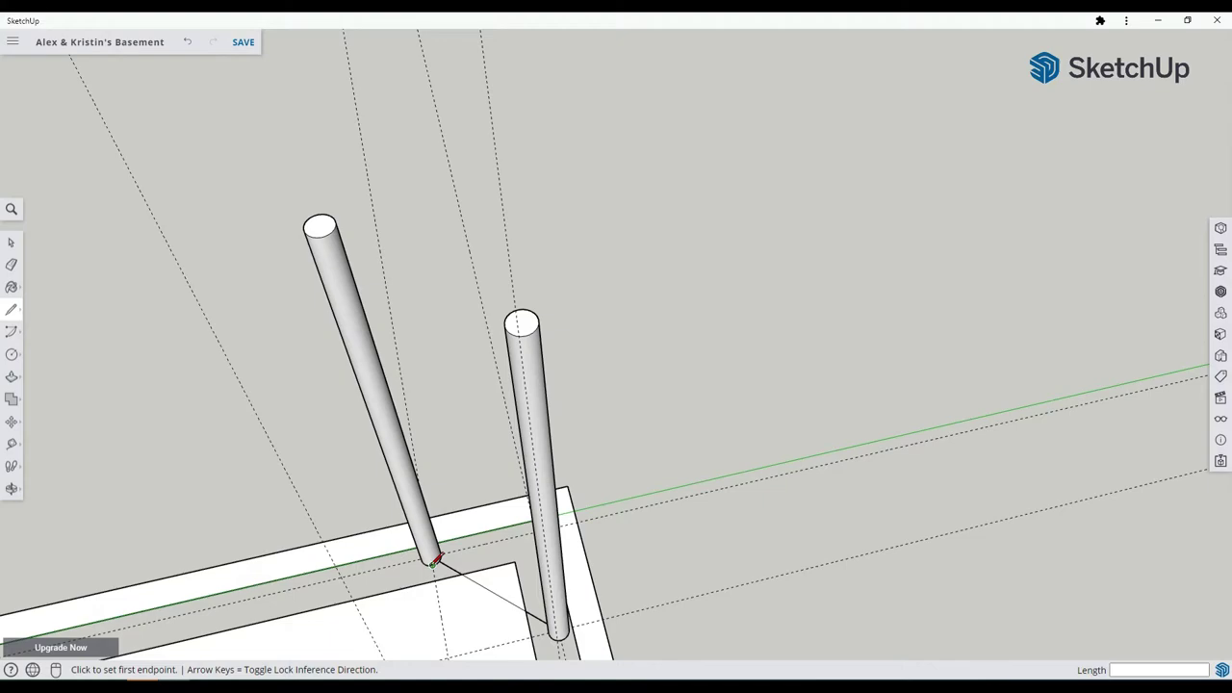
pyautogui.scroll(2, 472, 544)
pyautogui.click(422, 570)
pyautogui.scroll(-4, 434, 575)
pyautogui.click(372, 406)
pyautogui.scroll(-5, 386, 409)
pyautogui.click(484, 264)
pyautogui.moveTo(491, 274); pyautogui.dragTo(770, 333, button='middle')
pyautogui.scroll(5, 724, 287)
pyautogui.click(724, 285)
pyautogui.scroll(-5, 570, 241)
# Place pairs of horizontal guides across the panel between the posts near its top, middle and bottom.
pyautogui.click(11, 445)
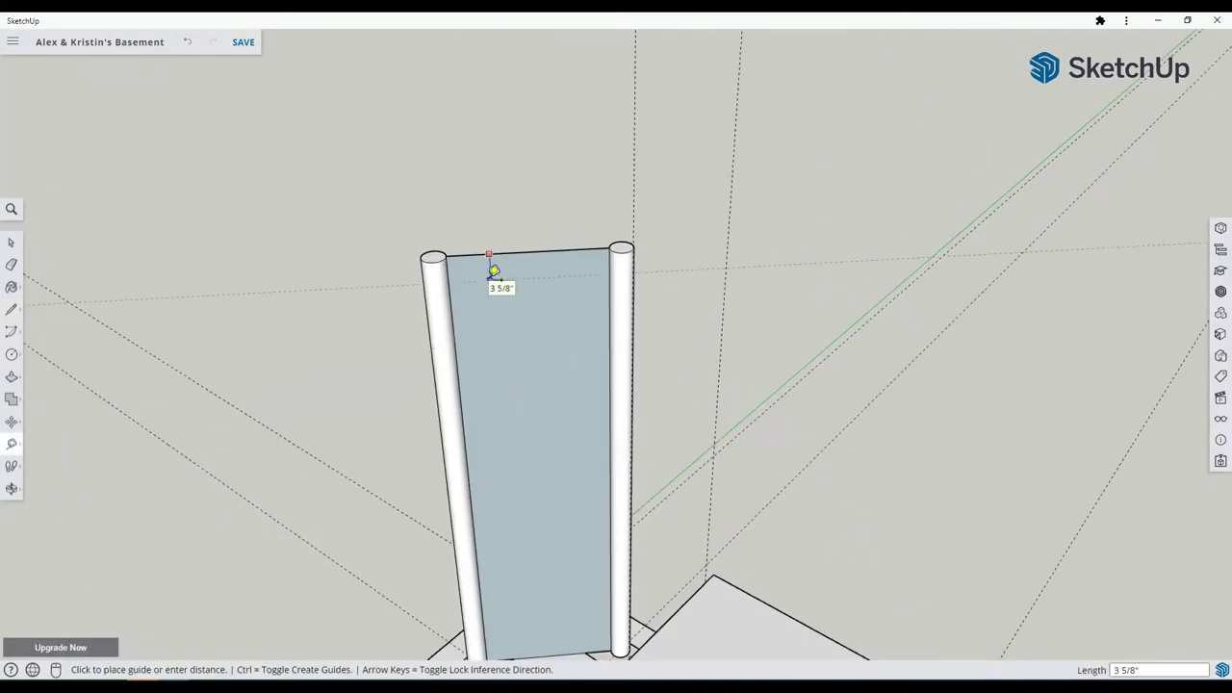
pyautogui.click(568, 293)
pyautogui.click(12, 244)
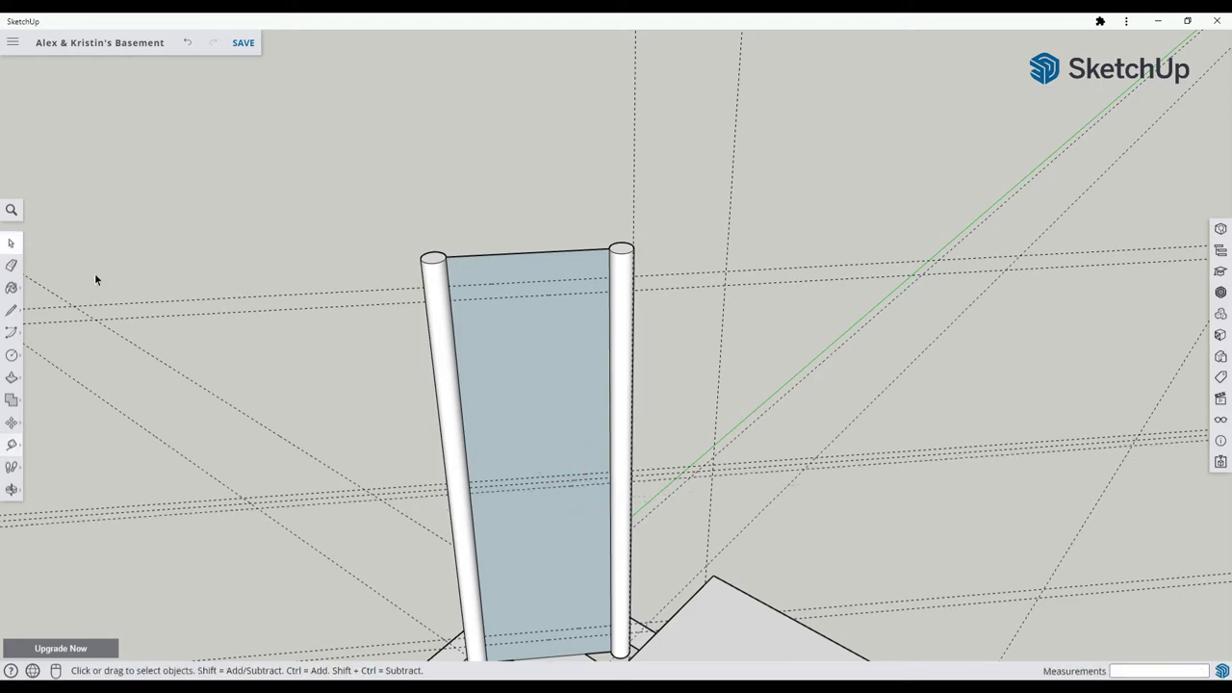
# Place a guide 14.5" above the middle guides on the panel between the posts and another 1 1/2" above it.
pyautogui.moveTo(536, 602); pyautogui.dragTo(518, 472, button='middle')
pyautogui.click(12, 444)
pyautogui.click(494, 467)
pyautogui.click(489, 271)
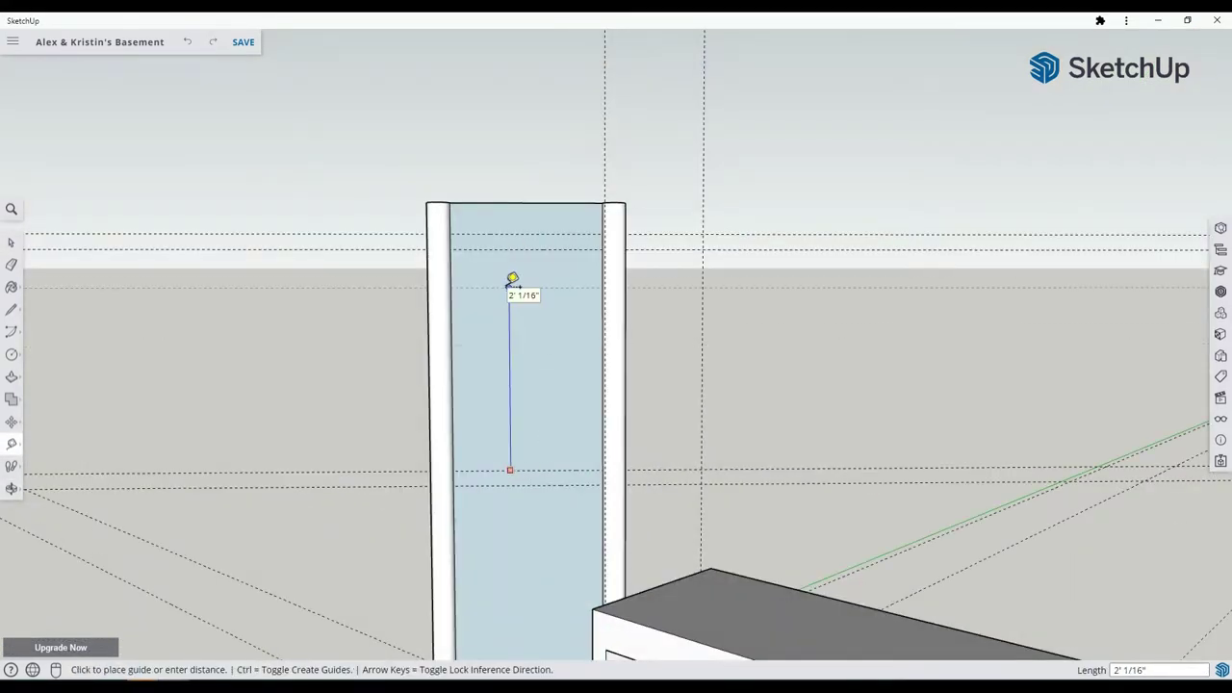
pyautogui.write('14.5')
pyautogui.press('Return')
pyautogui.scroll(-4, 544, 395)
pyautogui.scroll(5, 544, 395)
pyautogui.moveTo(544, 395); pyautogui.dragTo(586, 566, button='middle')
pyautogui.scroll(-1, 572, 411)
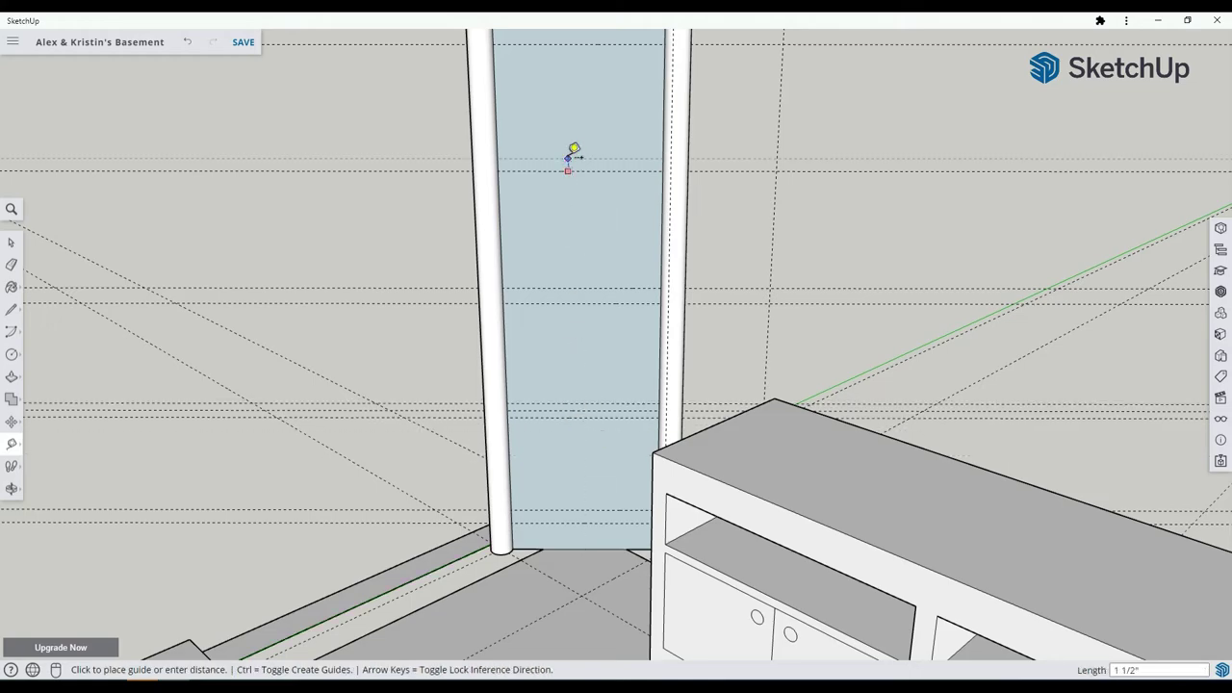
pyautogui.click(568, 158)
# Trace lines along the upper guides from post to post to outline the upper ladder rungs.
pyautogui.scroll(-3, 458, 515)
pyautogui.scroll(2, 536, 183)
pyautogui.click(12, 310)
pyautogui.scroll(6, 467, 186)
pyautogui.click(434, 173)
pyautogui.click(982, 175)
pyautogui.moveTo(920, 178)
pyautogui.mouseDown(button='middle')
pyautogui.moveTo(688, 267)
pyautogui.moveTo(785, 334)
pyautogui.mouseUp(button='middle')
pyautogui.click(776, 393)
pyautogui.scroll(-5, 722, 366)
pyautogui.click(711, 432)
pyautogui.click(448, 457)
# Trace lines along the remaining lower guides from post to post to outline the lower ladder rungs.
pyautogui.scroll(5, 462, 453)
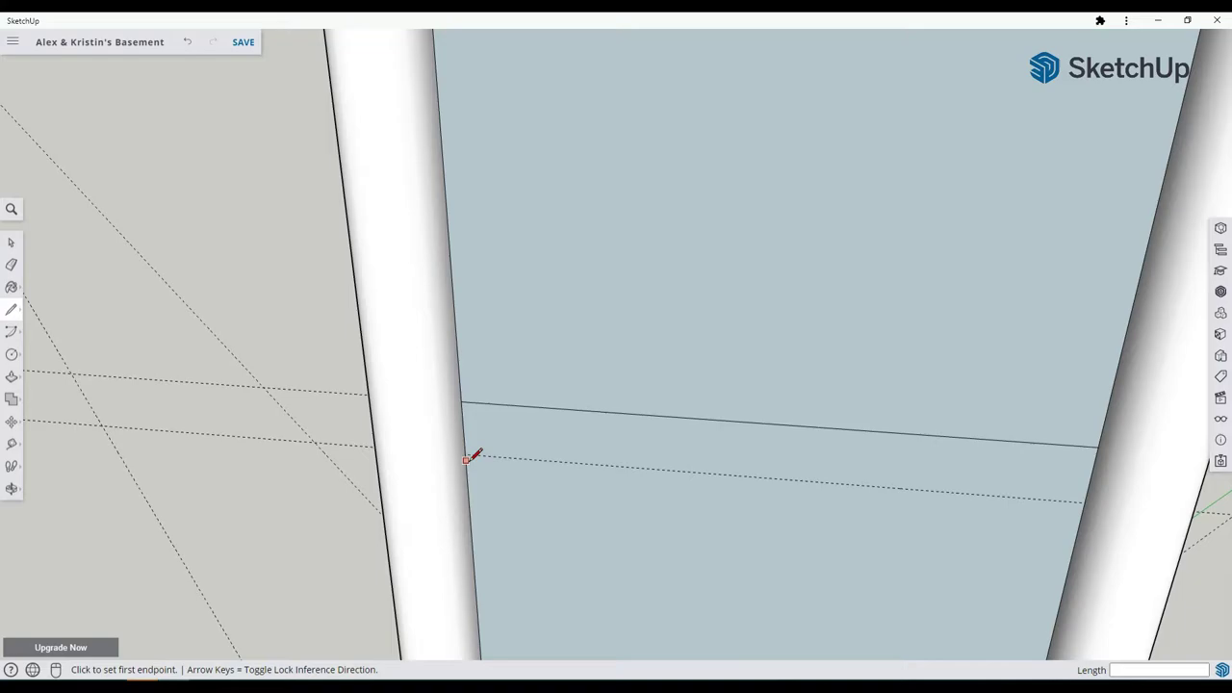
pyautogui.click(469, 460)
pyautogui.click(826, 457)
pyautogui.click(736, 416)
pyautogui.scroll(-5, 662, 453)
pyautogui.scroll(5, 578, 612)
pyautogui.click(376, 589)
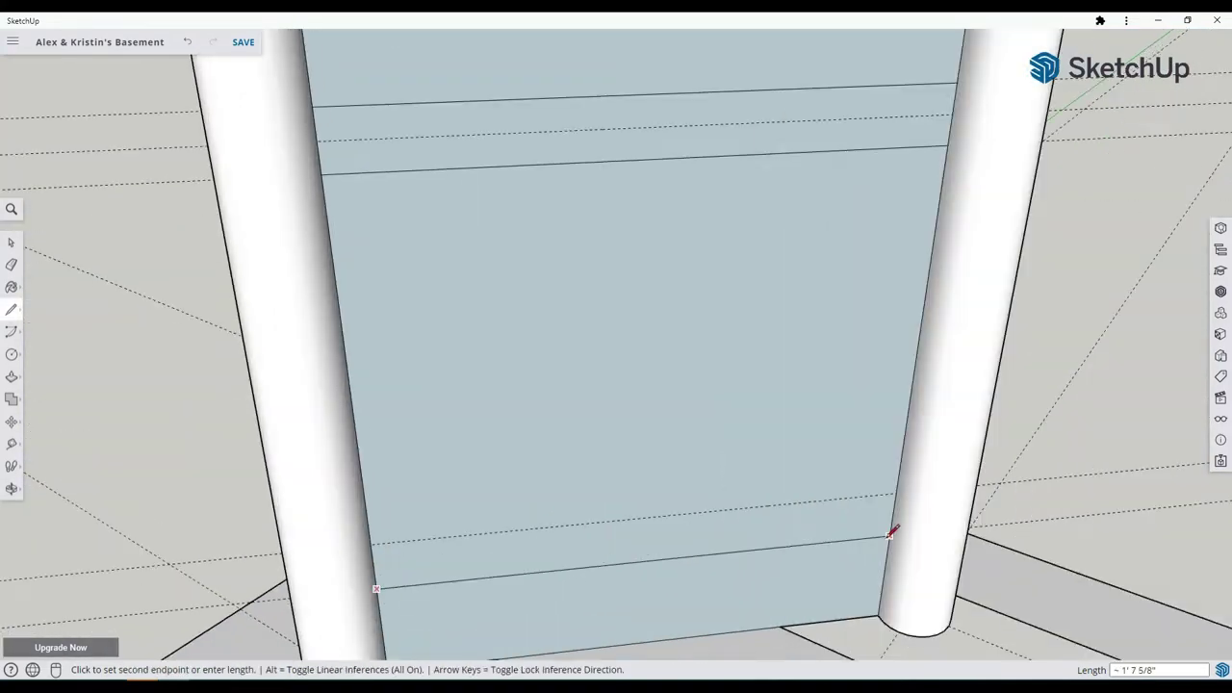
# Delete the panel faces between the rungs and the guides across them, and save the model.
pyautogui.click(11, 243)
pyautogui.scroll(-8, 635, 258)
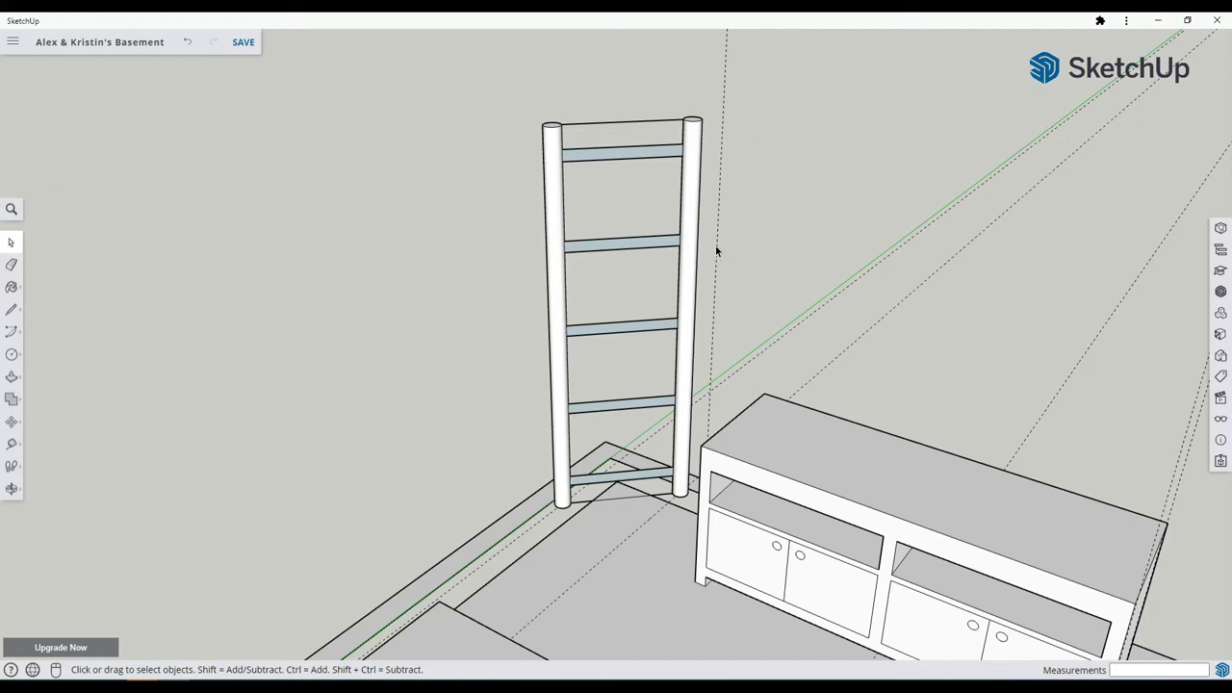
pyautogui.scroll(-5, 716, 247)
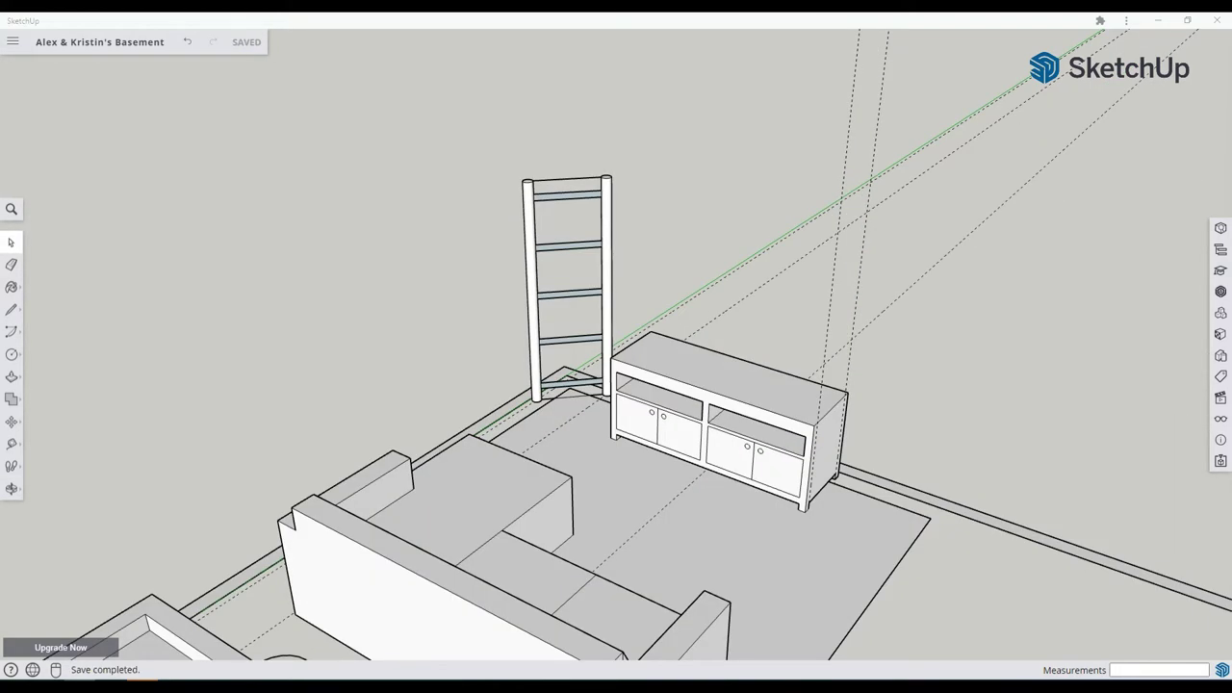
# Place guides at the wall behind and above the TV stand to locate the wall-mounted TV.
pyautogui.moveTo(847, 539); pyautogui.dragTo(973, 539, button='middle')
pyautogui.click(12, 444)
pyautogui.moveTo(831, 426); pyautogui.dragTo(616, 385, button='middle')
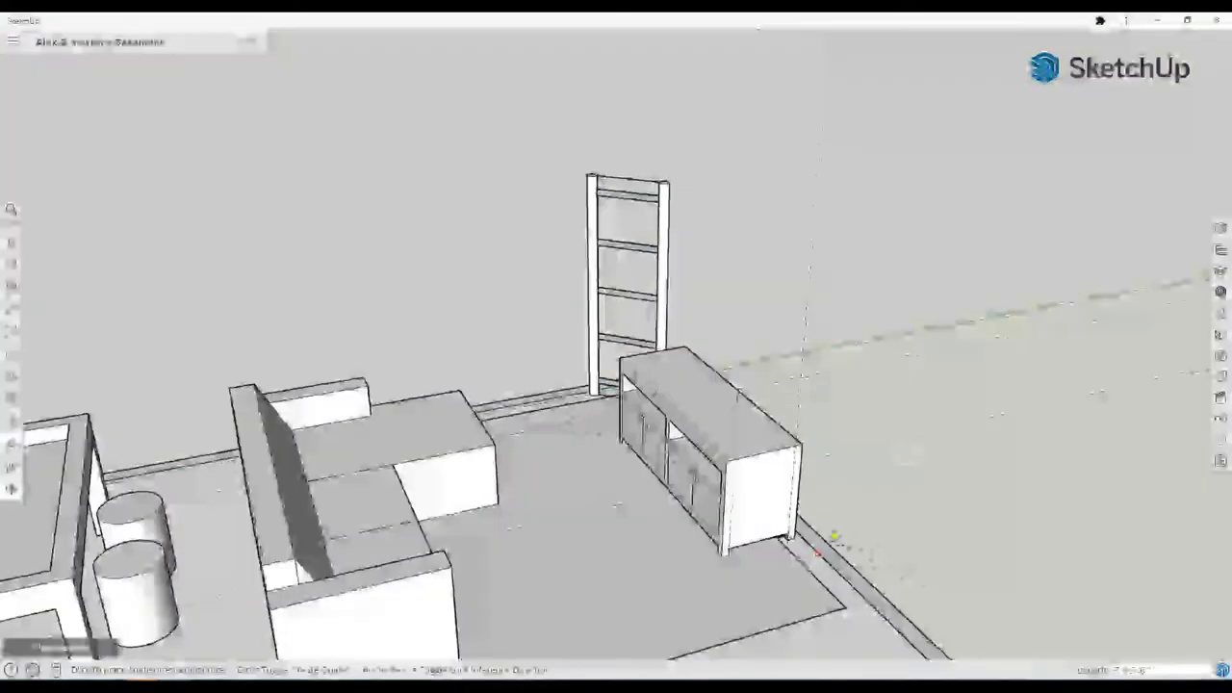
pyautogui.click(818, 553)
pyautogui.keyDown('shift'); pyautogui.moveTo(838, 369); pyautogui.dragTo(727, 380, button='middle'); pyautogui.keyUp('shift')
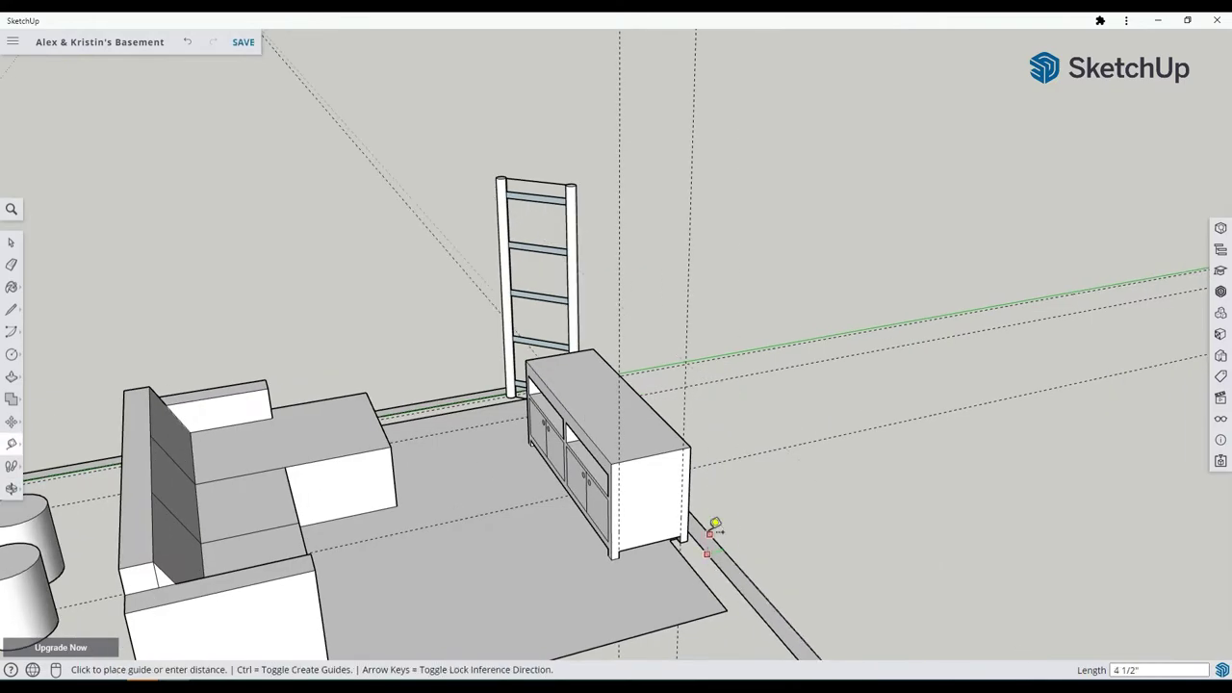
pyautogui.press('Return')
pyautogui.moveTo(587, 486); pyautogui.dragTo(756, 499, button='middle')
pyautogui.moveTo(847, 448)
pyautogui.mouseDown(button='middle')
pyautogui.moveTo(698, 457)
pyautogui.moveTo(872, 448)
pyautogui.mouseUp(button='middle')
pyautogui.click(728, 461)
pyautogui.click(644, 364)
pyautogui.moveTo(648, 357); pyautogui.dragTo(529, 430, button='middle')
pyautogui.keyDown('shift'); pyautogui.moveTo(586, 353); pyautogui.dragTo(784, 469, button='middle'); pyautogui.keyUp('shift')
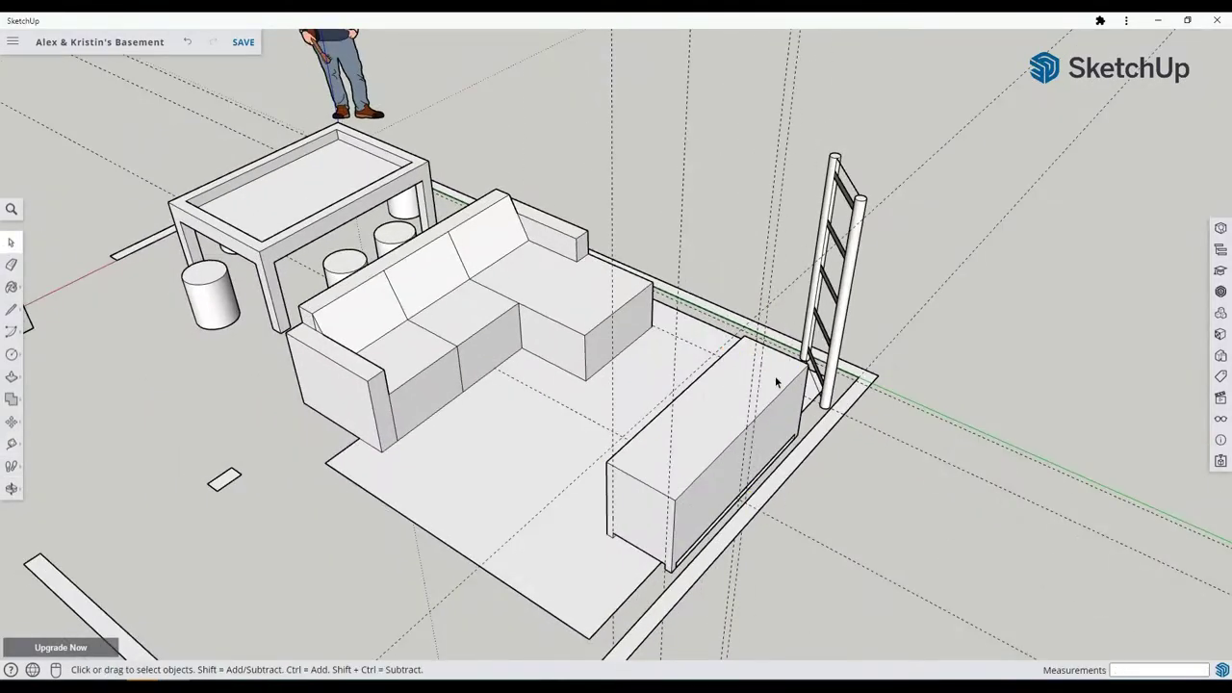
pyautogui.moveTo(776, 382); pyautogui.dragTo(931, 395, button='middle')
pyautogui.scroll(4, 616, 251)
pyautogui.moveTo(616, 251); pyautogui.dragTo(577, 462, button='middle')
pyautogui.click(15, 360)
pyautogui.click(37, 305)
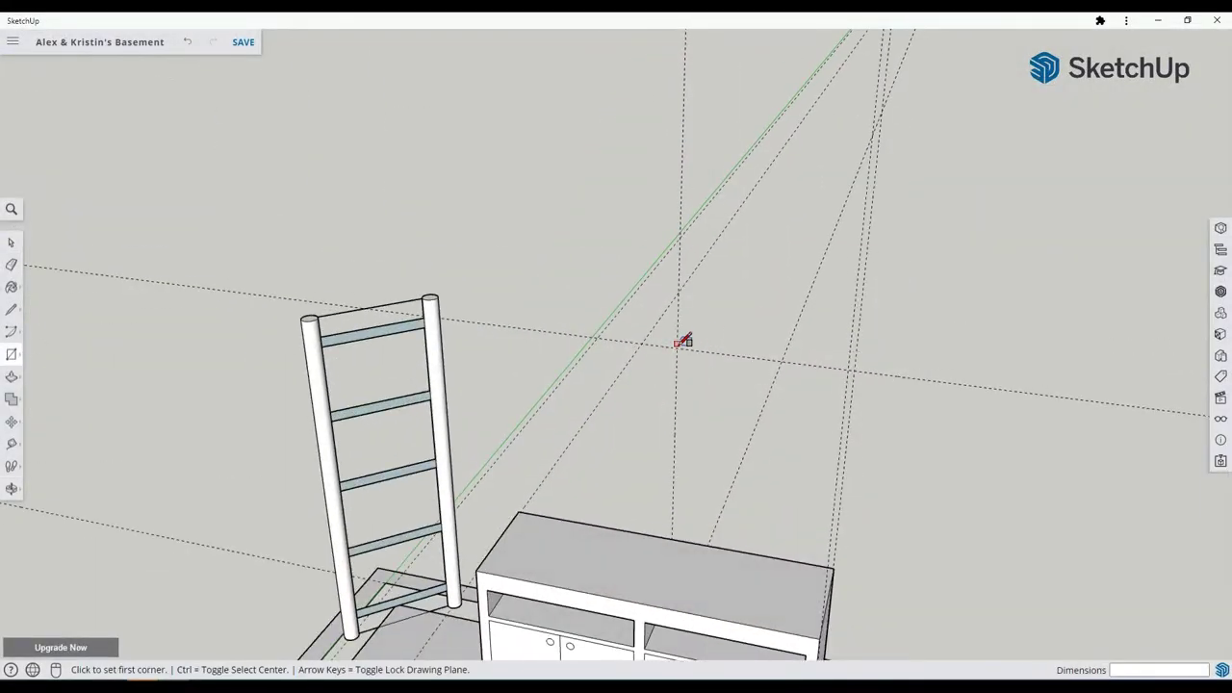
pyautogui.click(677, 346)
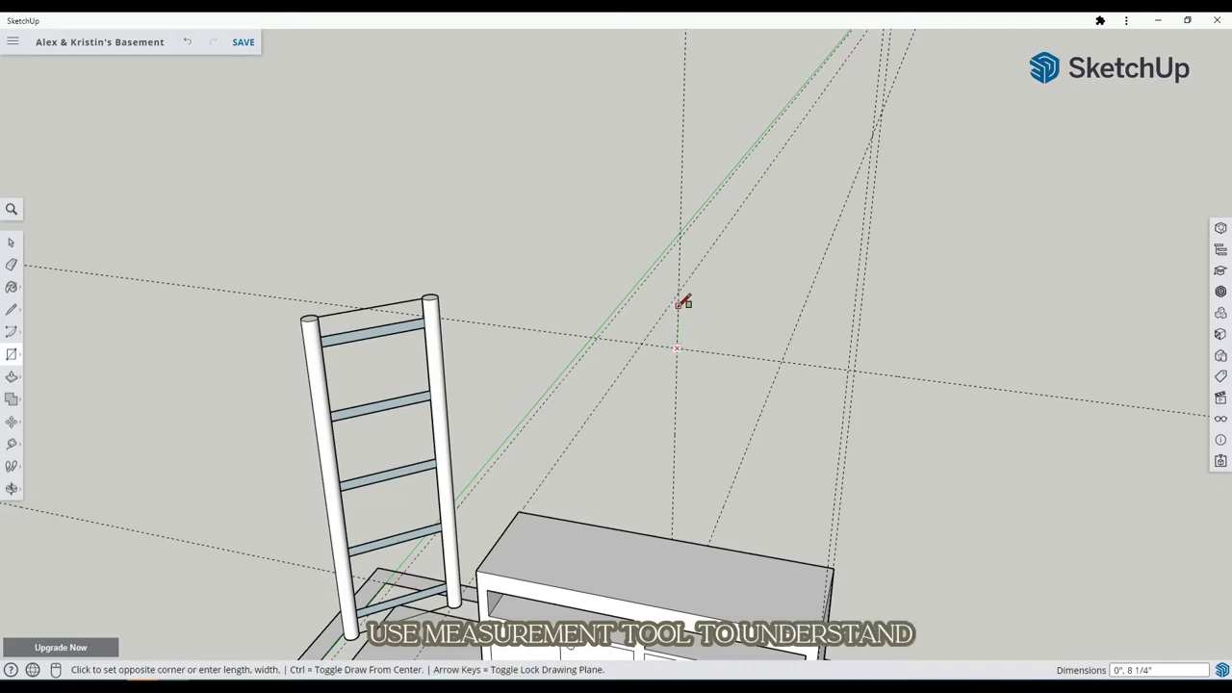
pyautogui.moveTo(785, 371); pyautogui.dragTo(611, 250, button='middle')
pyautogui.press('ctrl')
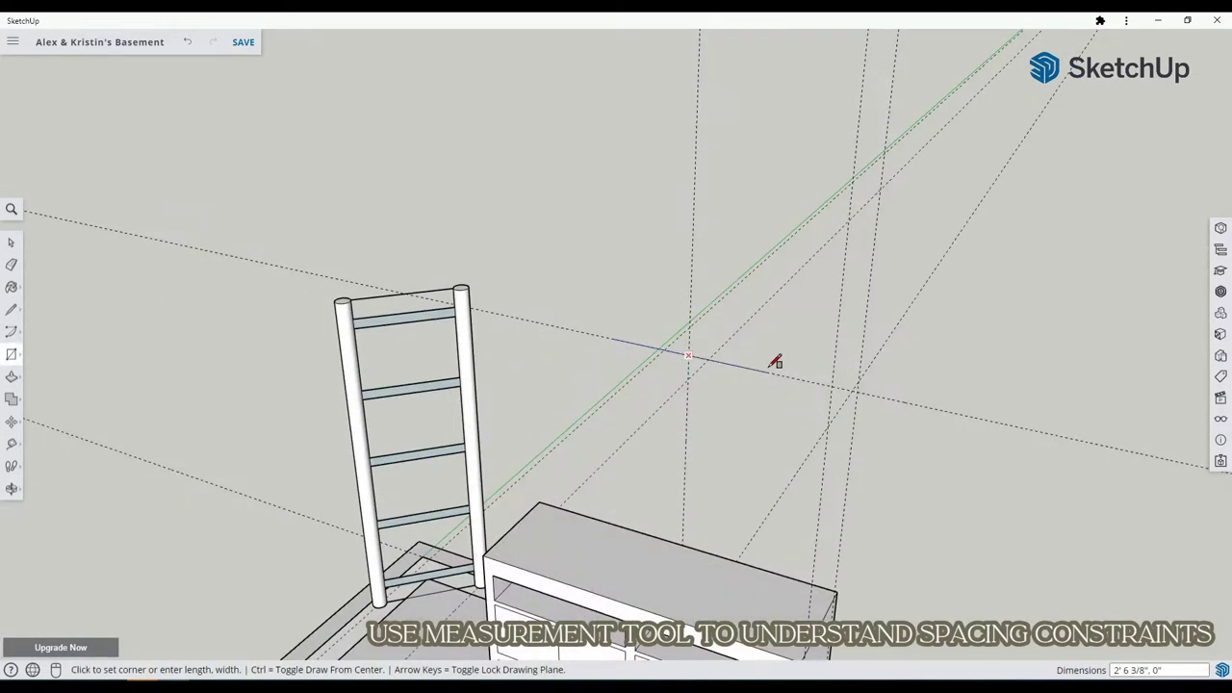
pyautogui.moveTo(776, 362); pyautogui.dragTo(887, 339, button='middle')
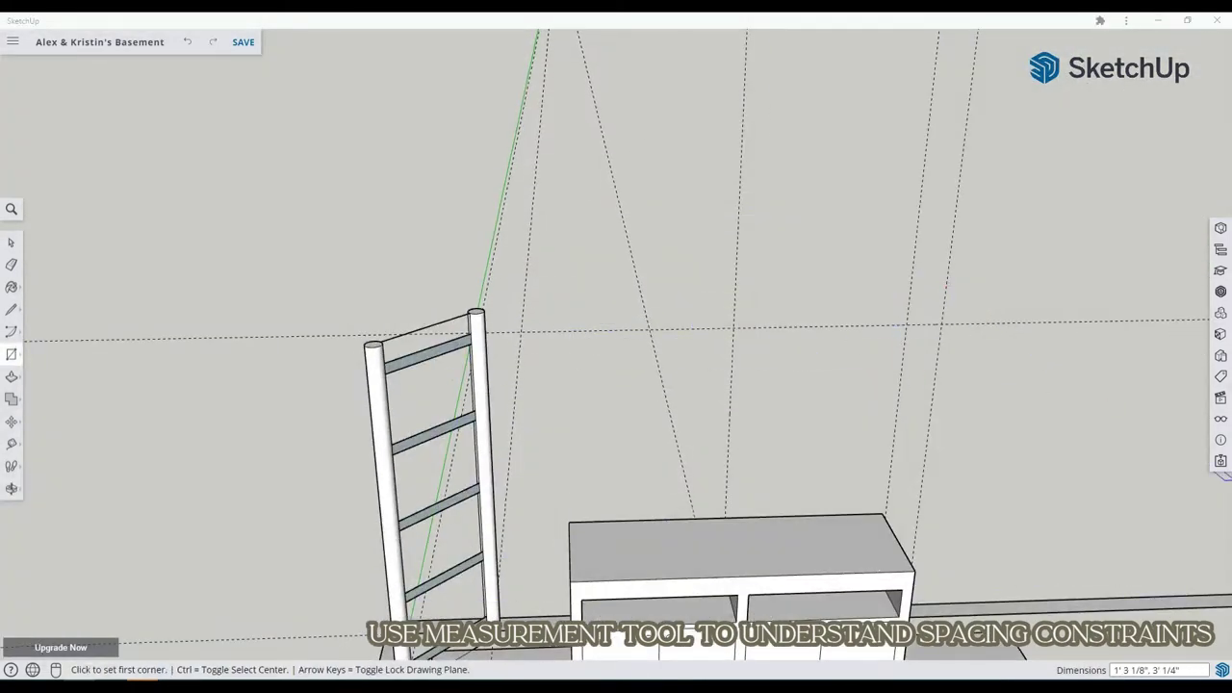
# Place guides around the guide crossing above the TV stand to lay out the wall-mounted TV.
pyautogui.press('t')
pyautogui.click(734, 304)
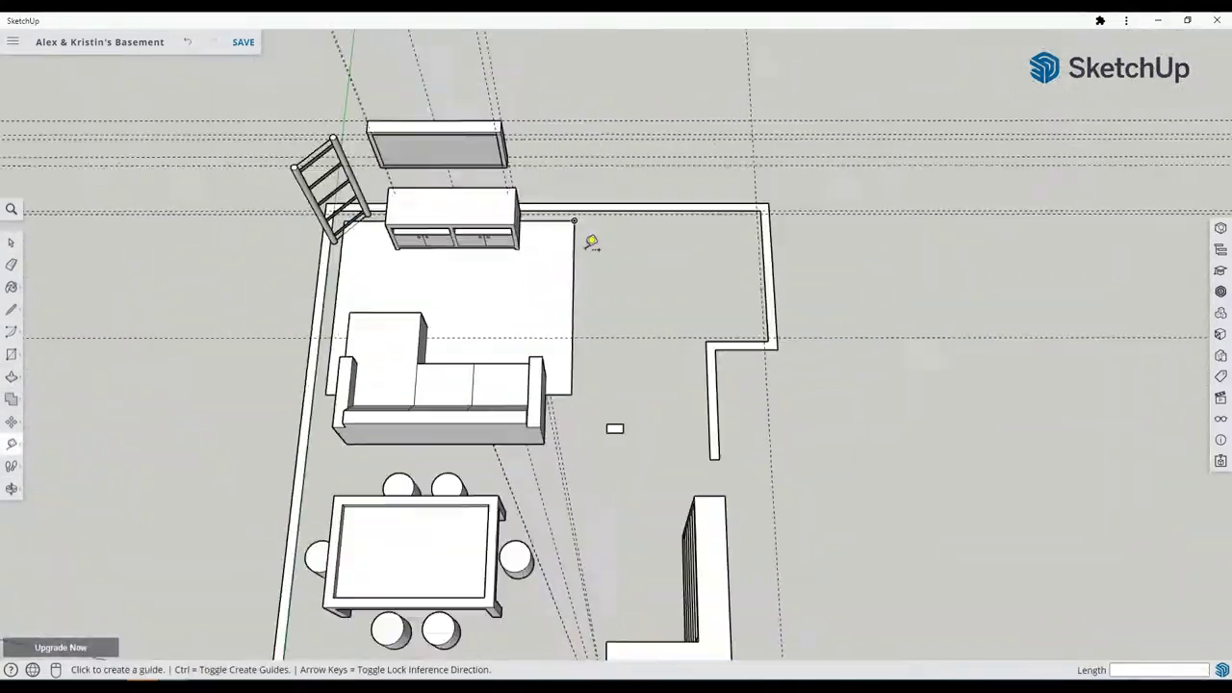
pyautogui.scroll(1, 593, 244)
pyautogui.scroll(-6, 602, 270)
pyautogui.moveTo(604, 275); pyautogui.dragTo(599, 320, button='middle')
pyautogui.scroll(7, 575, 317)
pyautogui.scroll(5, 575, 317)
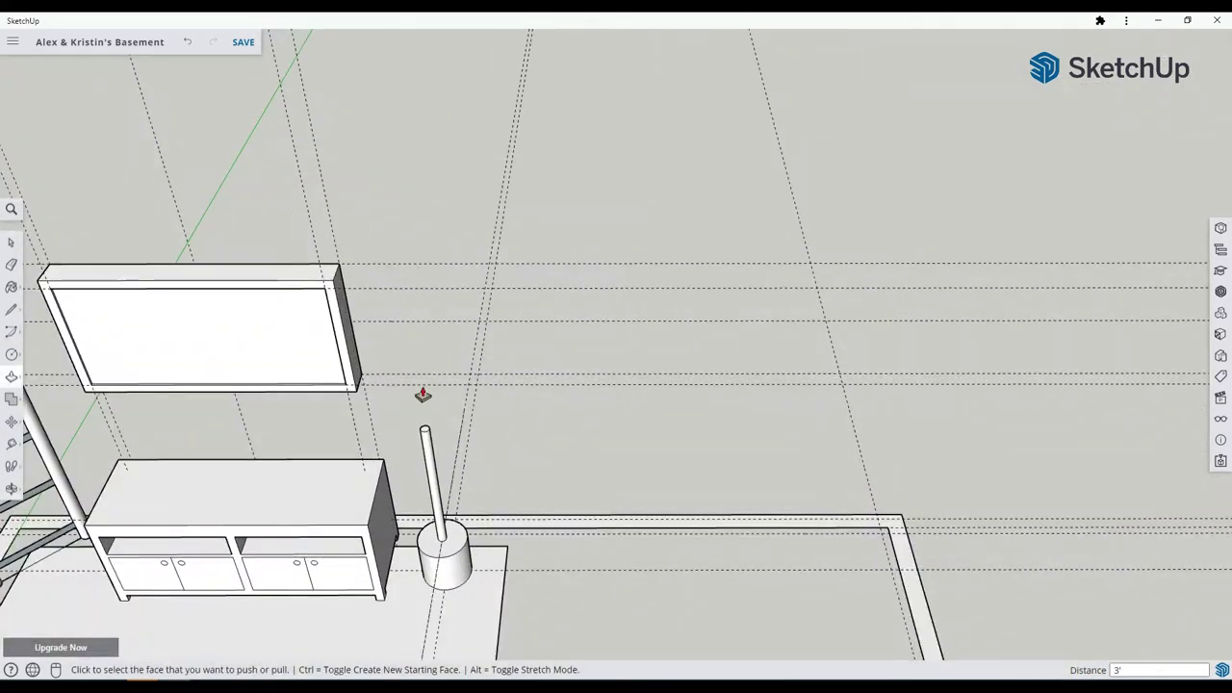
pyautogui.scroll(2, 423, 395)
pyautogui.scroll(-2, 447, 366)
pyautogui.moveTo(448, 366); pyautogui.dragTo(591, 570, button='middle')
pyautogui.scroll(-2, 591, 558)
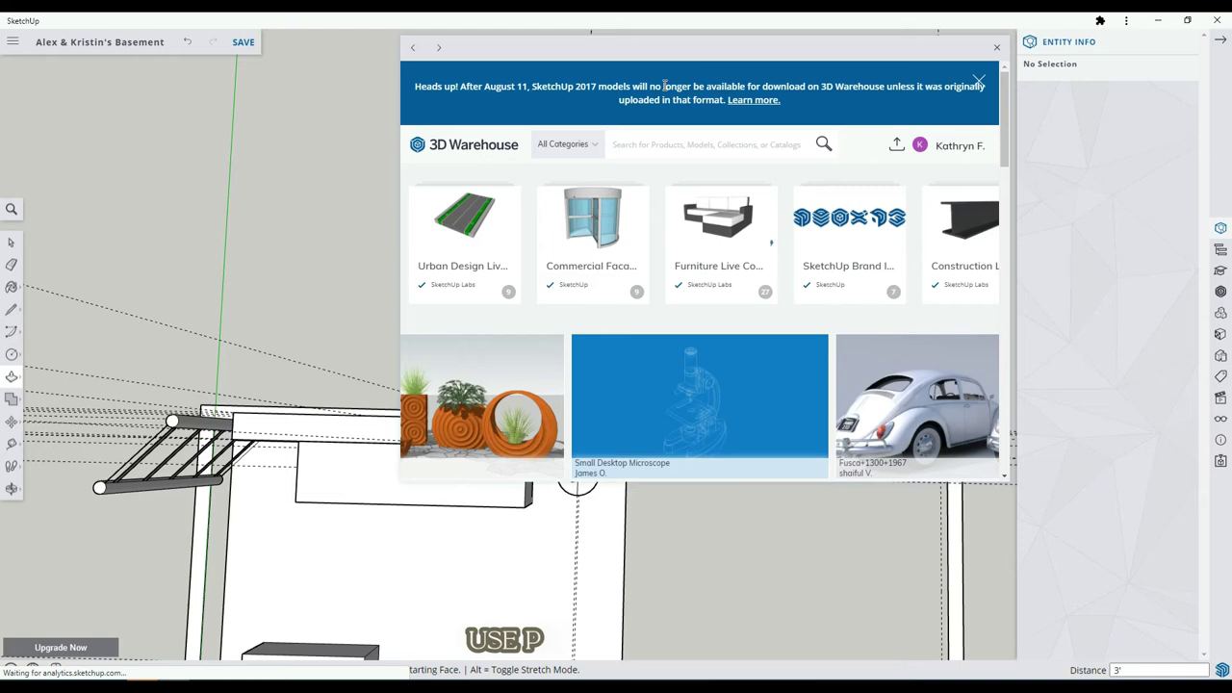
# Search the 3D Warehouse for potted plants and for "standing plant".
pyautogui.write('tted plant')
pyautogui.press('Return')
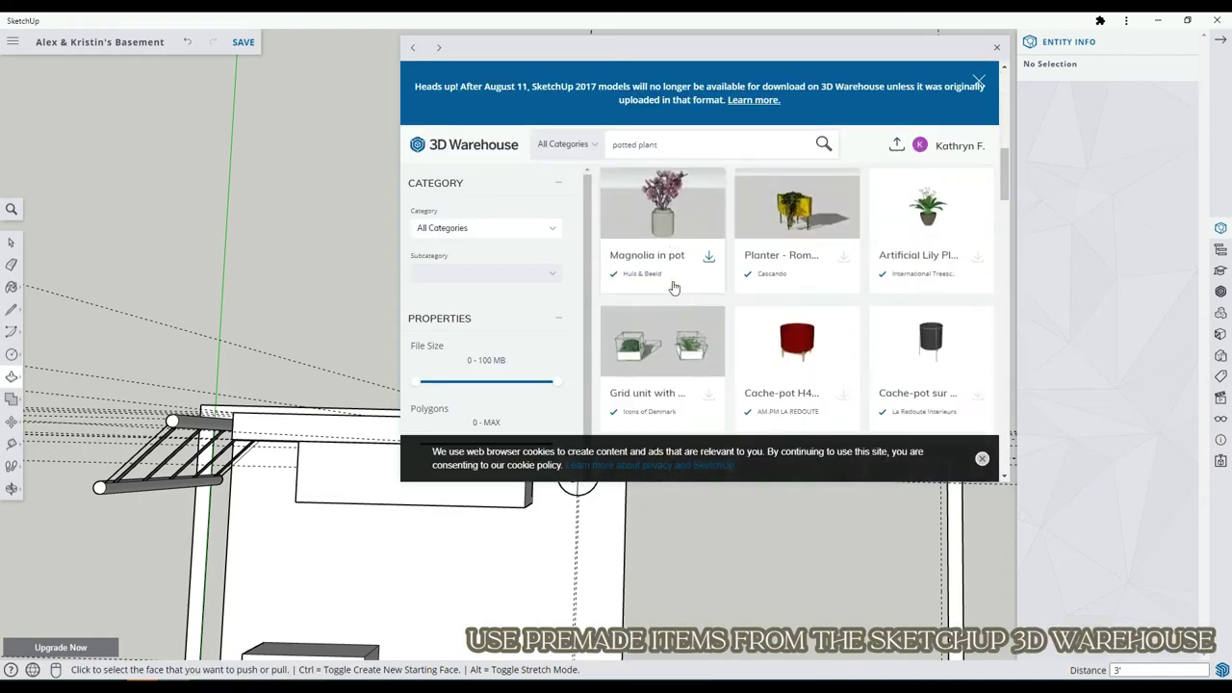
pyautogui.write('standing plant')
pyautogui.press('Return')
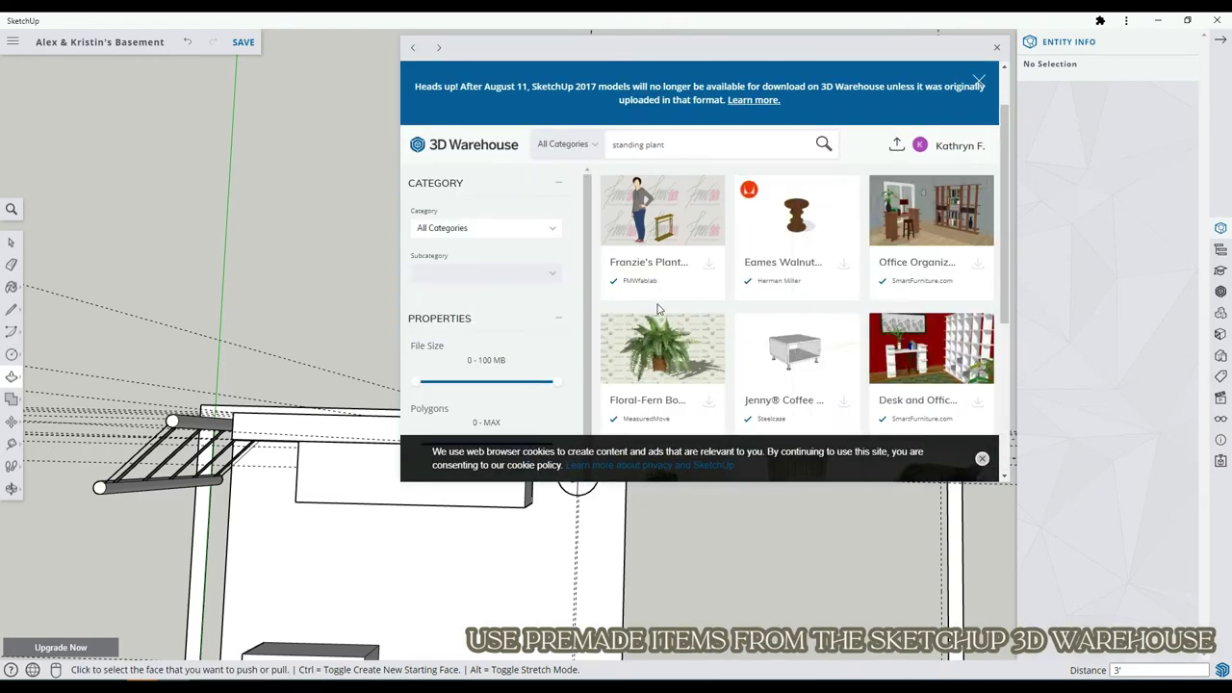
# Search the 3D Warehouse for "potted tree" and check one of the models found.
pyautogui.write('potted')
pyautogui.press('Delete')
pyautogui.press('Delete')
pyautogui.press('Delete')
pyautogui.press('Delete')
pyautogui.press('Delete')
pyautogui.press('Delete')
pyautogui.write('tree')
pyautogui.press('Return')
pyautogui.scroll(-3, 767, 316)
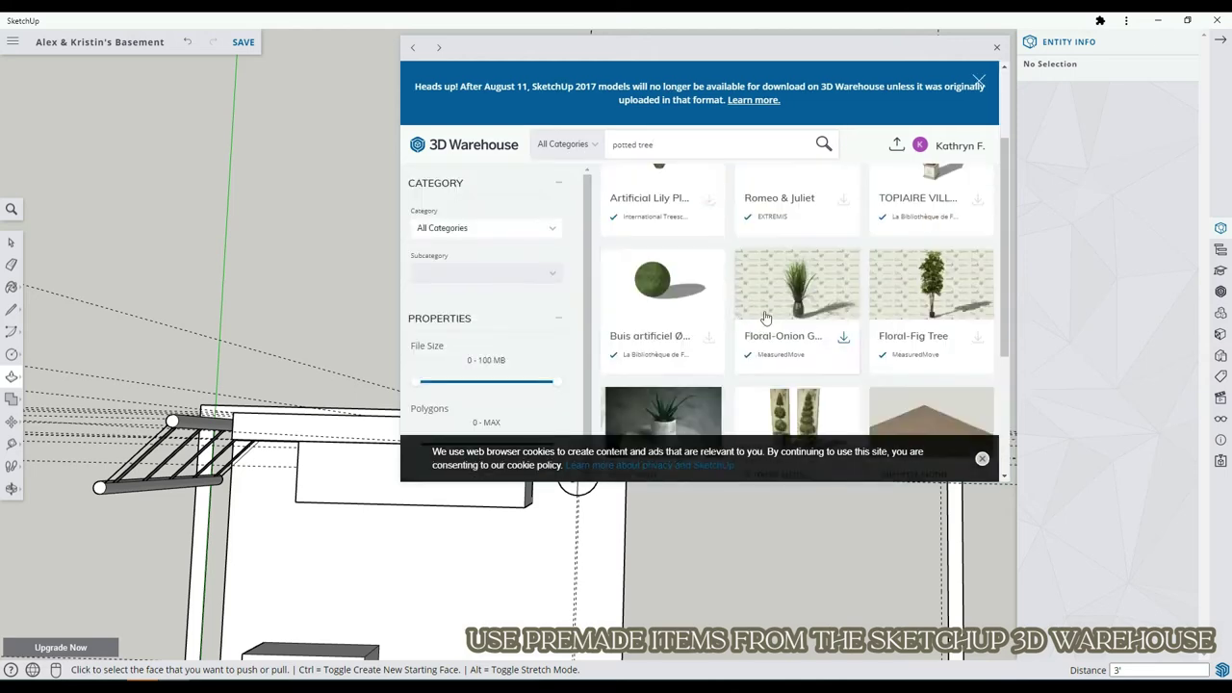
pyautogui.click(847, 249)
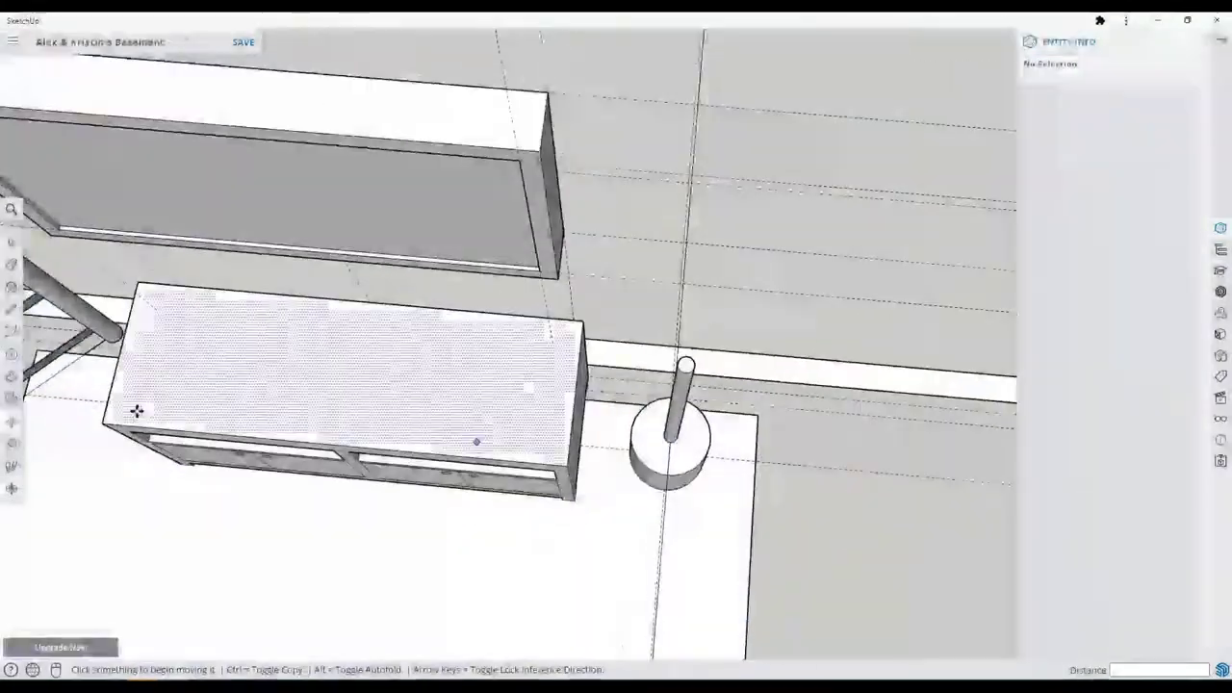
# Draw a box on top of the potted trunk beside the TV stand and shape it into a tapered crown.
pyautogui.click(12, 354)
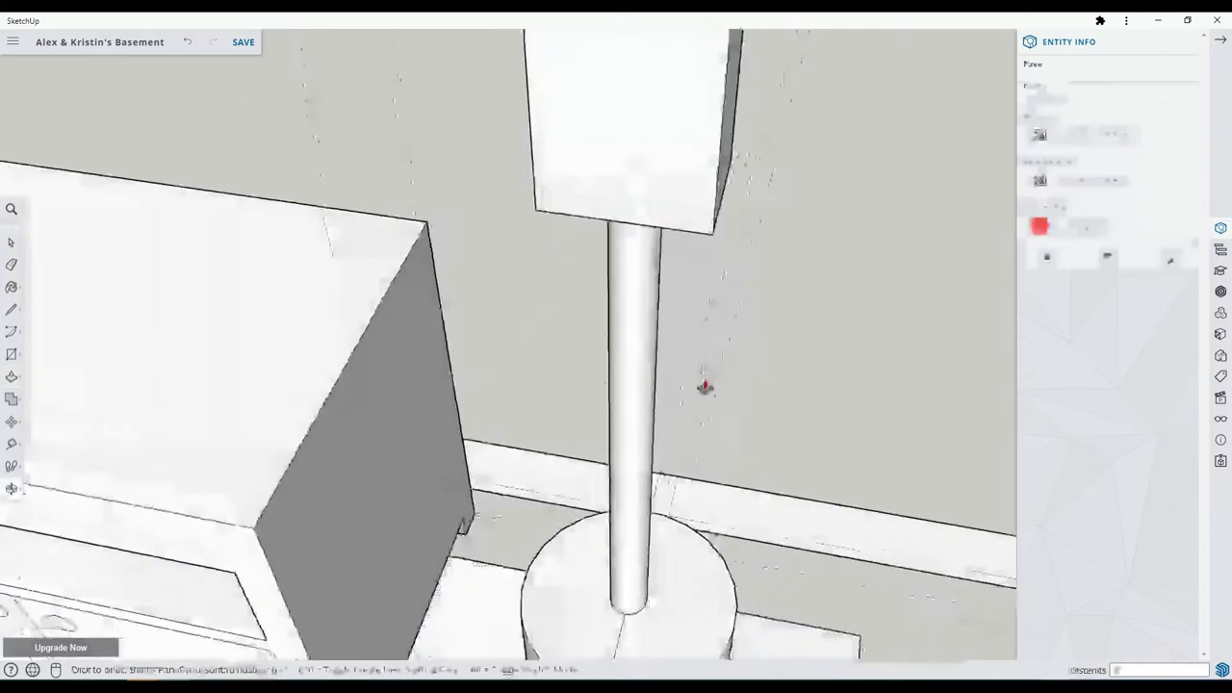
pyautogui.click(529, 151)
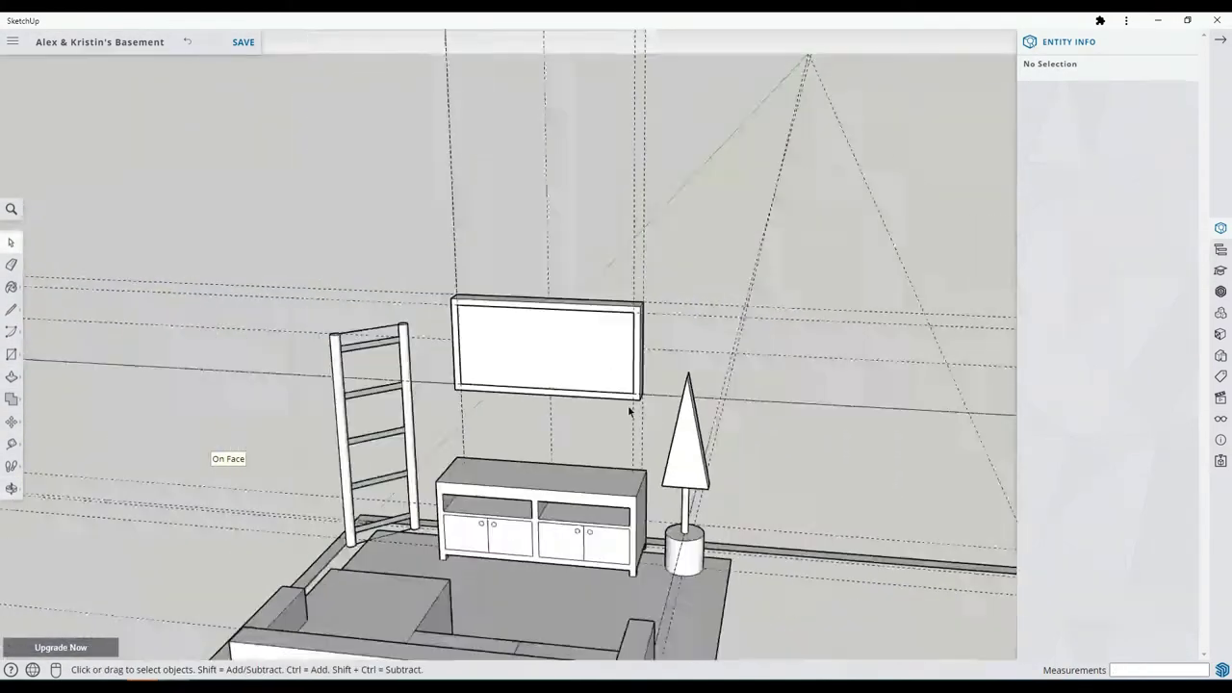
# Examine the empty alcove and the floor space between it, the TV stand and the couch.
pyautogui.moveTo(628, 405); pyautogui.dragTo(848, 580, button='middle')
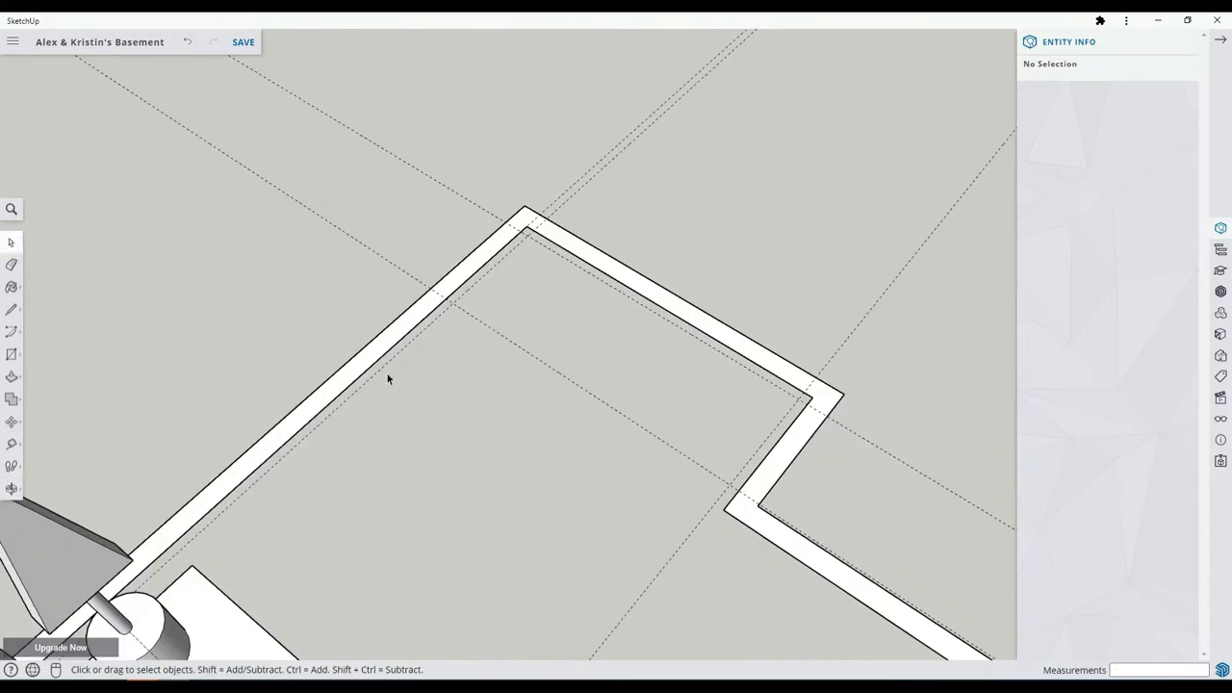
pyautogui.scroll(-5, 387, 374)
pyautogui.moveTo(387, 374); pyautogui.dragTo(201, 425, button='middle')
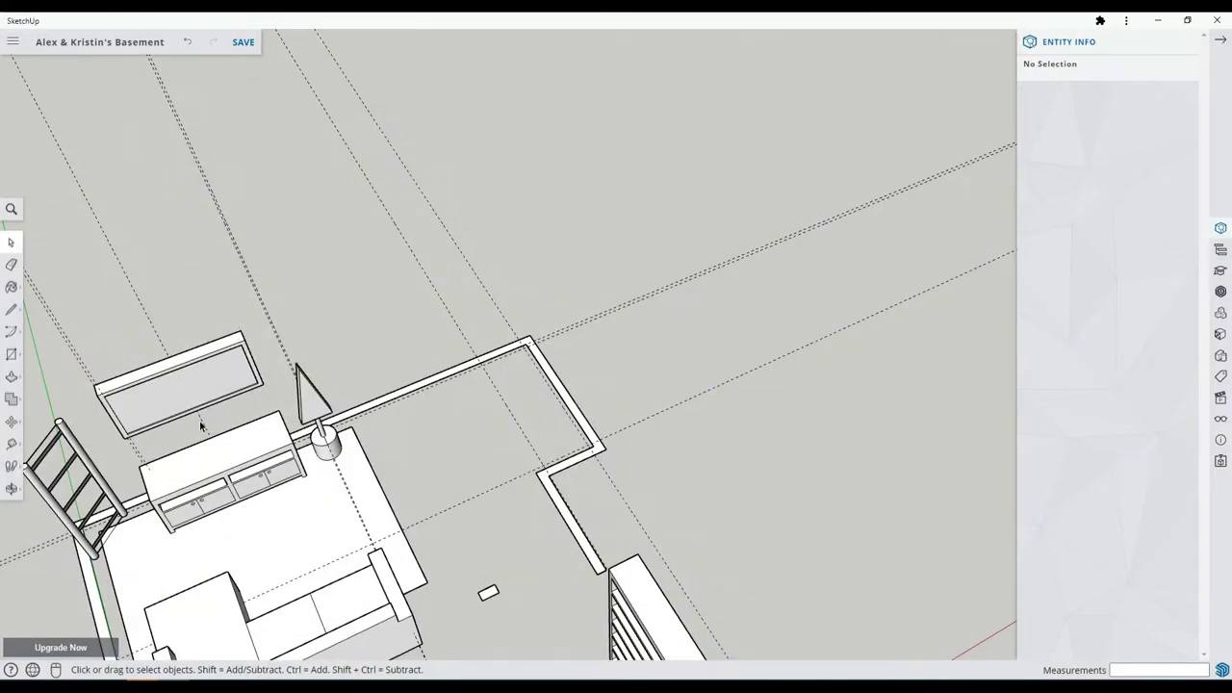
pyautogui.scroll(-3, 58, 525)
pyautogui.scroll(5, 121, 443)
pyautogui.scroll(-3, 121, 443)
pyautogui.scroll(5, 324, 405)
pyautogui.scroll(-4, 326, 411)
pyautogui.moveTo(626, 274); pyautogui.dragTo(498, 258, button='middle')
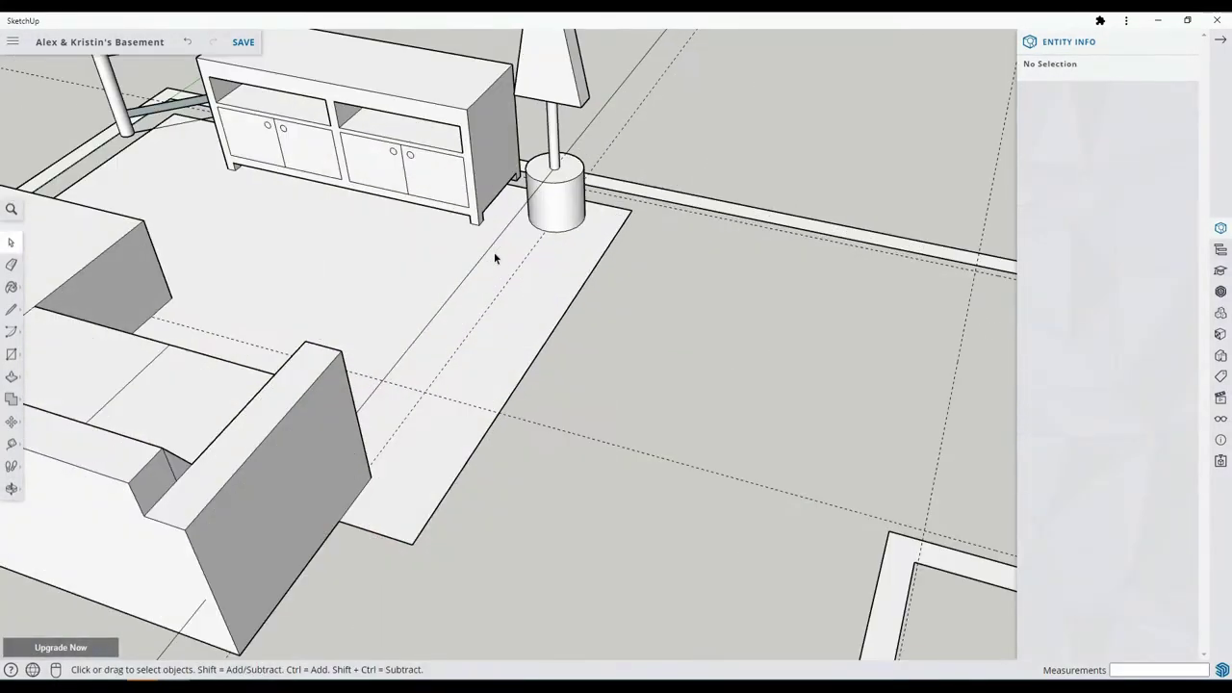
# Draw a rectangle between the guides in the alcove and place guides dividing it into two ends and a middle.
pyautogui.moveTo(442, 306); pyautogui.dragTo(713, 539, button='middle')
pyautogui.scroll(-5, 385, 327)
pyautogui.scroll(5, 540, 511)
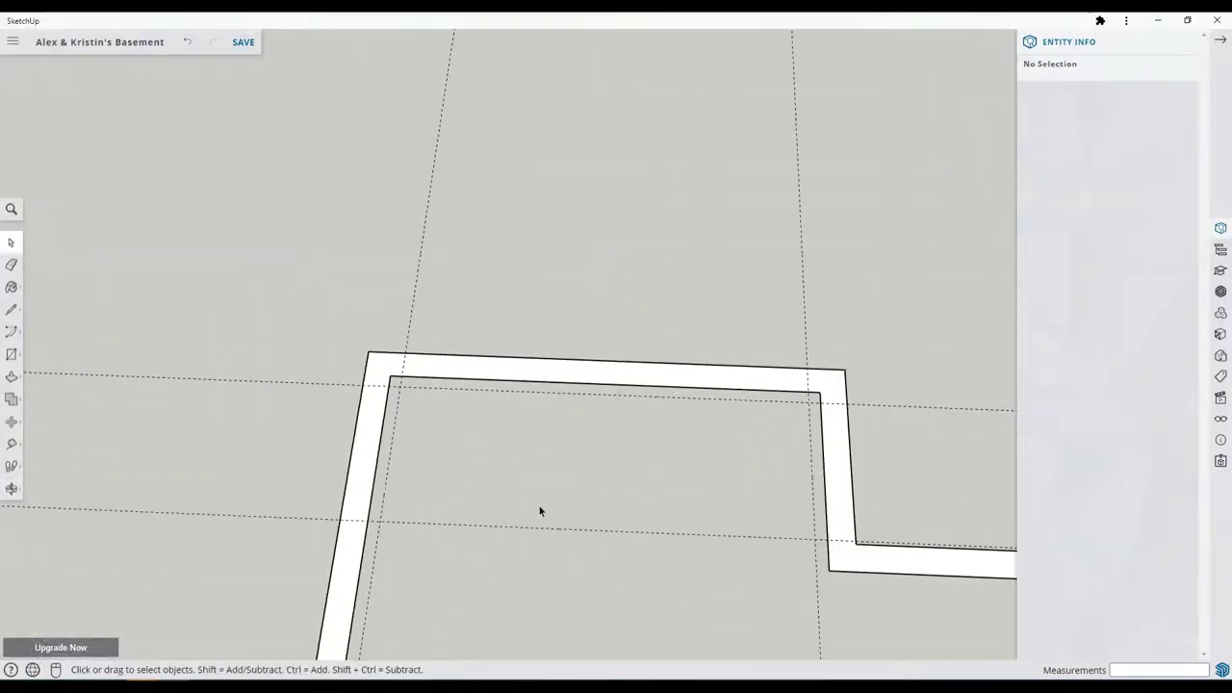
pyautogui.click(814, 536)
pyautogui.press('t')
pyautogui.click(390, 453)
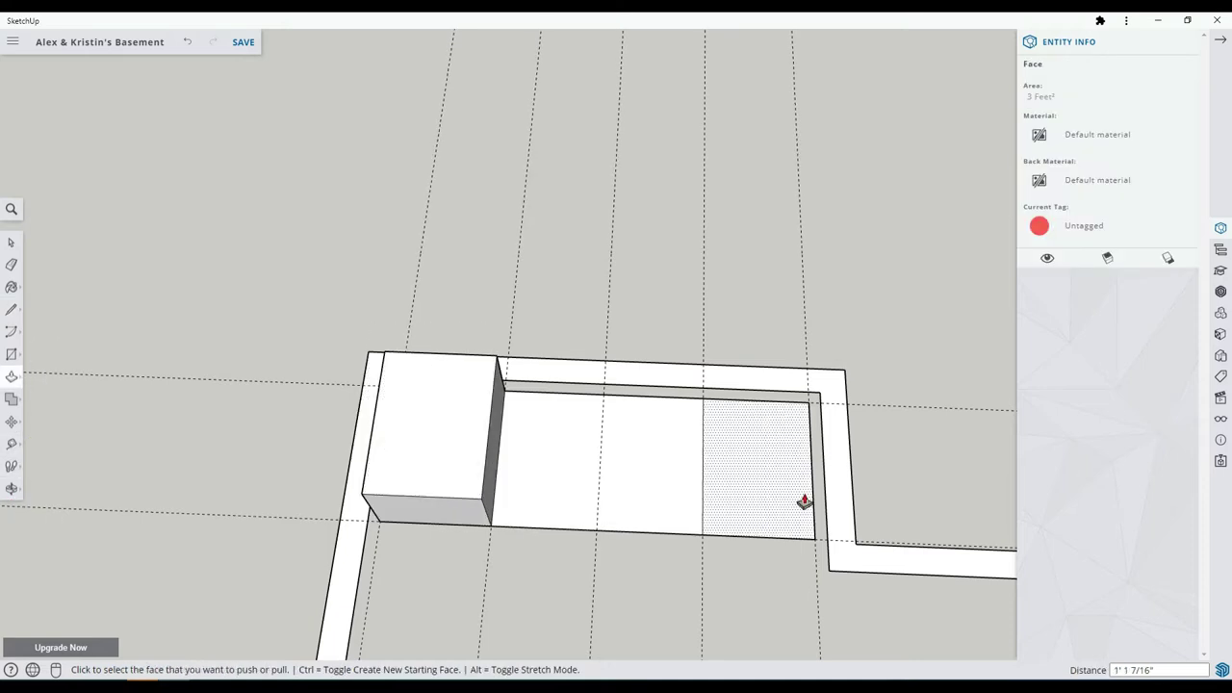
# Raise the two end sections into desk pedestals of equal height and connect their tops with lines to form the desktop.
pyautogui.press('z')
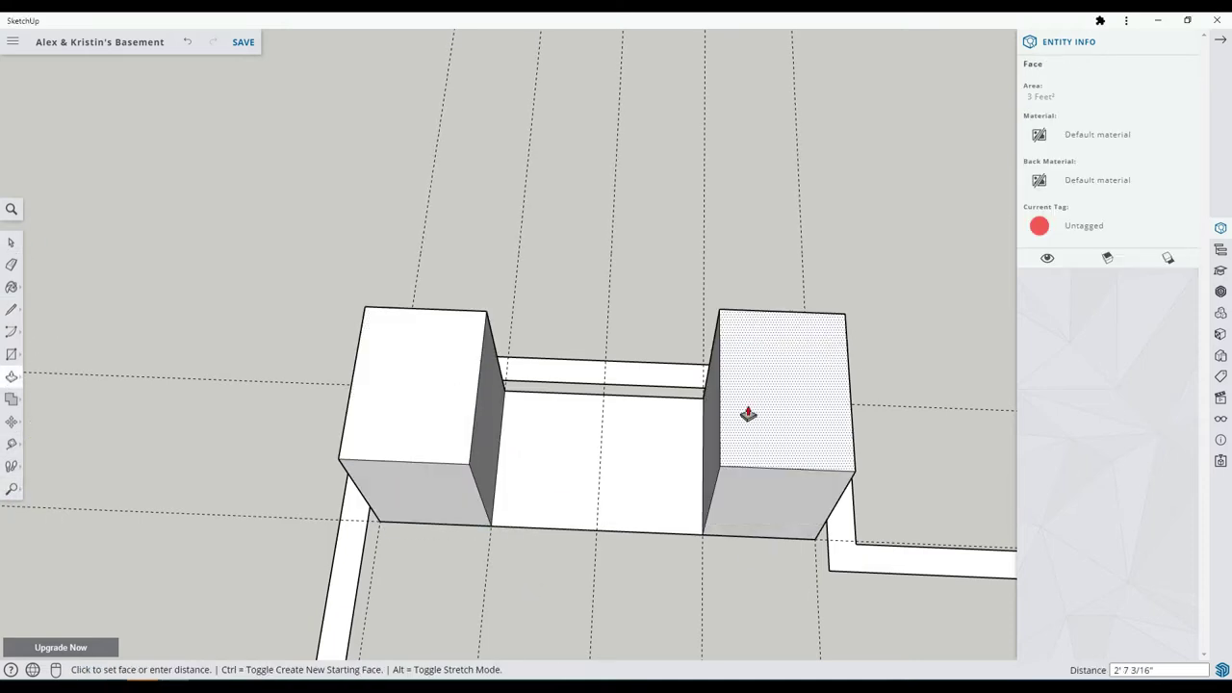
pyautogui.press('l')
pyautogui.moveTo(510, 523); pyautogui.dragTo(674, 385, button='middle')
pyautogui.scroll(3, 674, 385)
pyautogui.click(837, 219)
pyautogui.click(497, 172)
pyautogui.press('space')
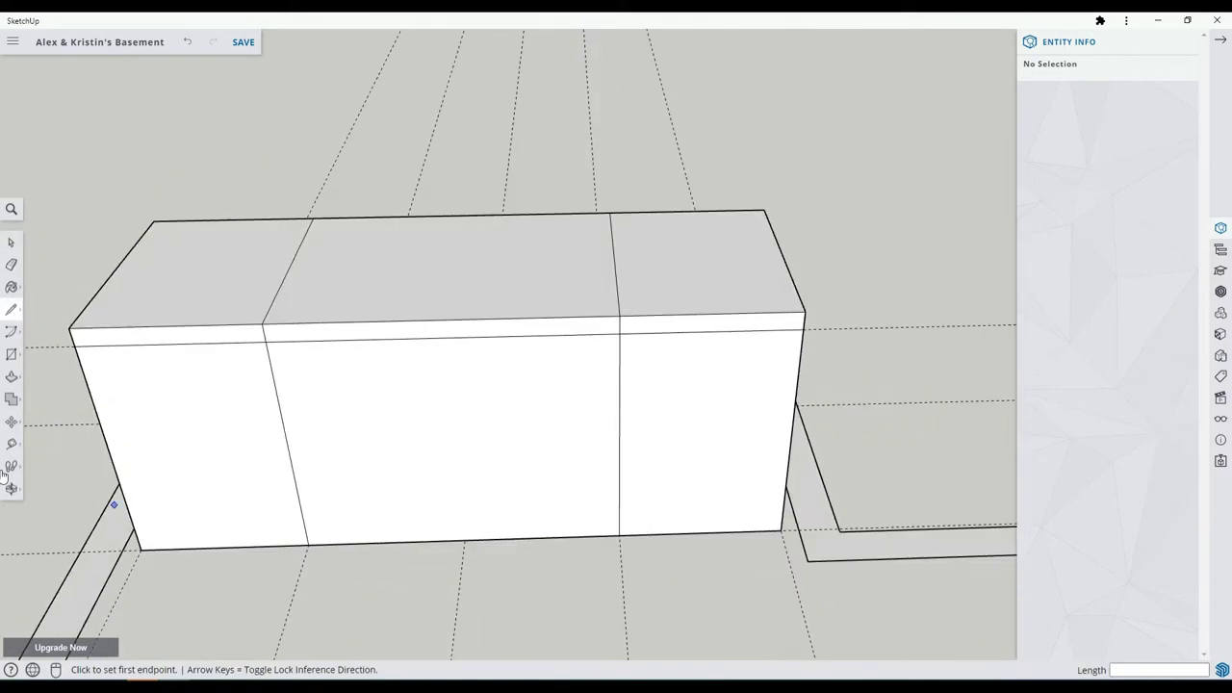
# Delete the face closing the desk's knee space and the seam edges across the desktop and its front strip.
pyautogui.press('space')
pyautogui.click(495, 418)
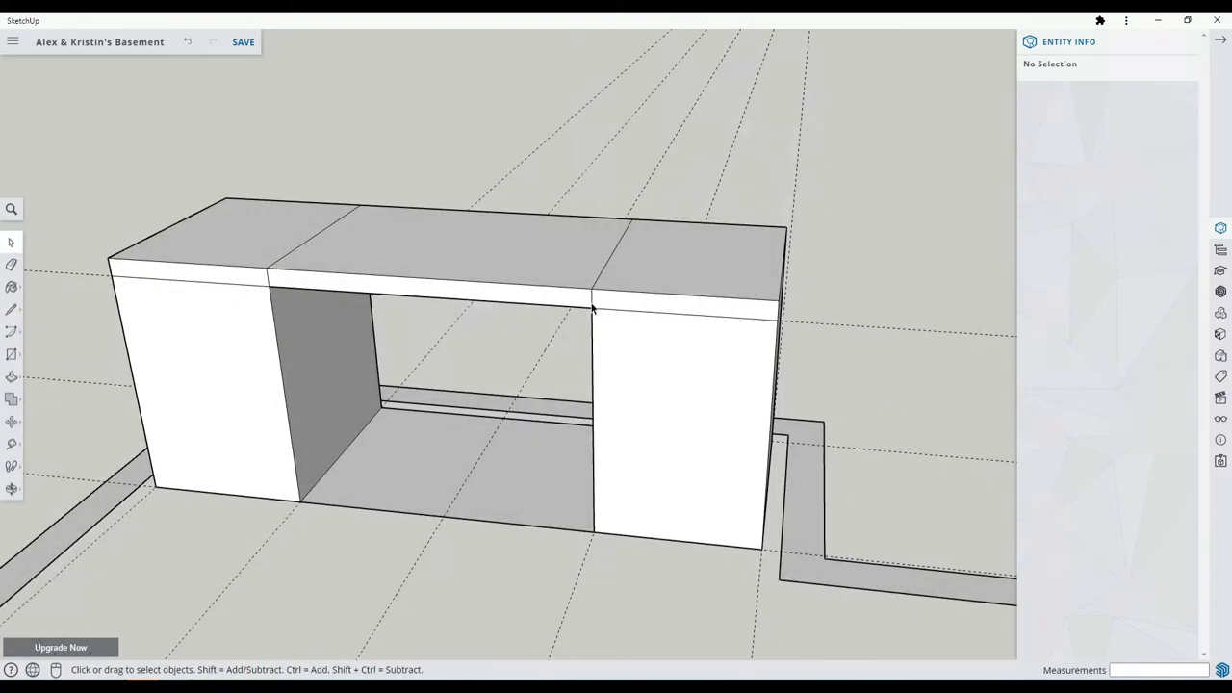
pyautogui.click(593, 301)
pyautogui.press('Delete')
pyautogui.click(268, 278)
pyautogui.press('Delete')
pyautogui.click(289, 256)
pyautogui.press('Delete')
# Draw the missing edges where the desktop meets the pedestals to restore the desk's faces.
pyautogui.moveTo(366, 375); pyautogui.dragTo(366, 433, button='middle')
pyautogui.click(12, 310)
pyautogui.click(150, 256)
pyautogui.click(429, 268)
pyautogui.moveTo(305, 341); pyautogui.dragTo(318, 240, button='middle')
pyautogui.press('space')
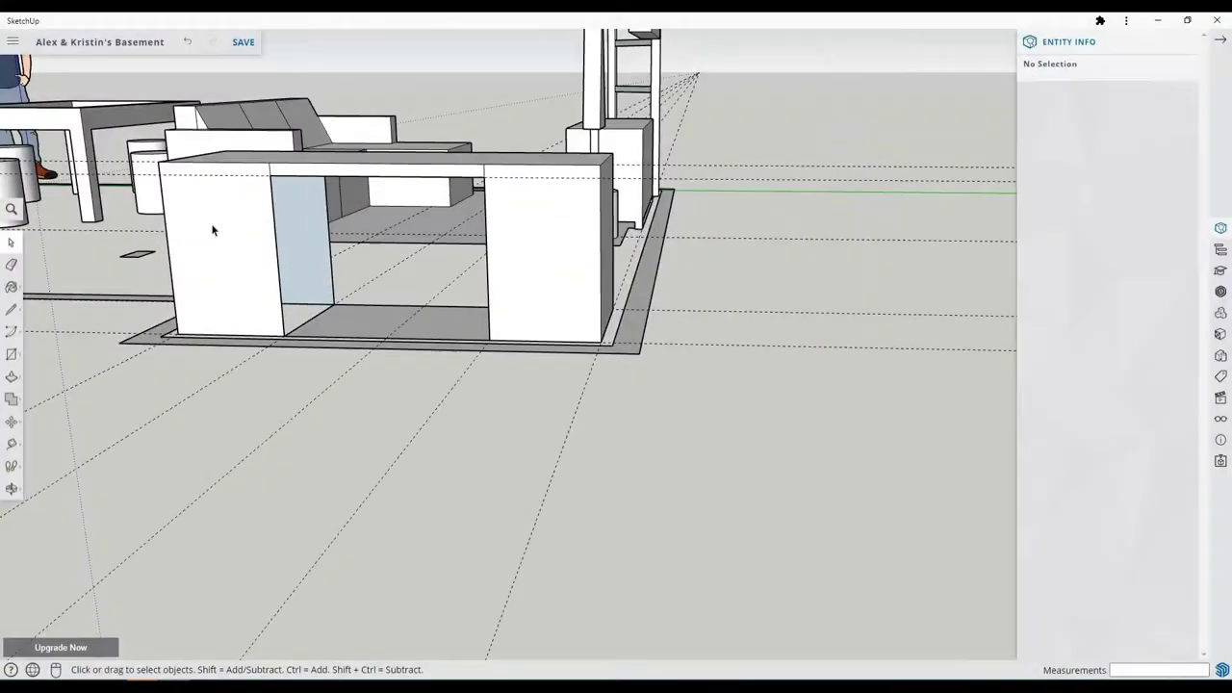
pyautogui.scroll(6, 324, 173)
pyautogui.press('l')
pyautogui.click(142, 92)
pyautogui.click(387, 153)
pyautogui.scroll(-8, 600, 267)
pyautogui.moveTo(600, 267); pyautogui.dragTo(491, 364, button='middle')
pyautogui.press('space')
pyautogui.scroll(-5, 482, 353)
pyautogui.scroll(4, 491, 364)
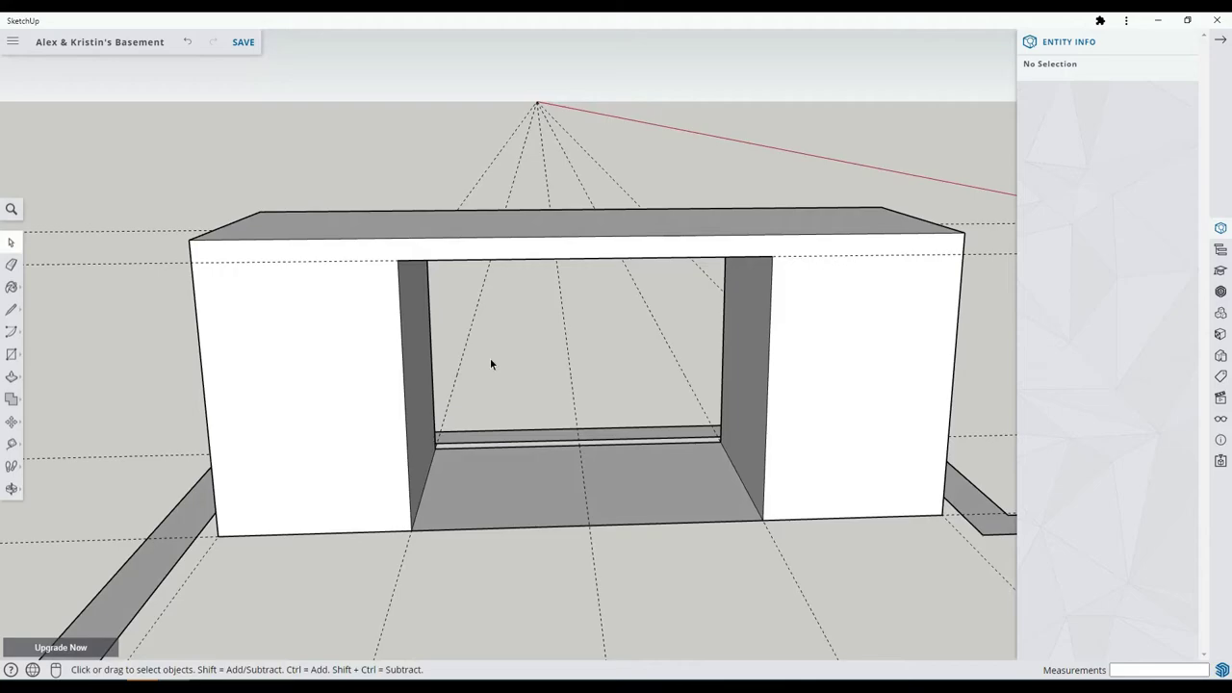
# Place a guide on the floor in front of the desk, parallel to its front edge.
pyautogui.moveTo(433, 522); pyautogui.dragTo(109, 278, button='middle')
pyautogui.scroll(-6, 491, 415)
pyautogui.moveTo(517, 460); pyautogui.dragTo(459, 452, button='middle')
pyautogui.scroll(2, 459, 452)
pyautogui.press('t')
pyautogui.click(545, 465)
pyautogui.click(550, 501)
pyautogui.moveTo(549, 500)
pyautogui.mouseDown(button='middle')
pyautogui.moveTo(369, 504)
pyautogui.moveTo(616, 501)
pyautogui.mouseUp(button='middle')
# Draw a circle centred on the guides in front of the desk and pull it up 18" into a stool.
pyautogui.press('c')
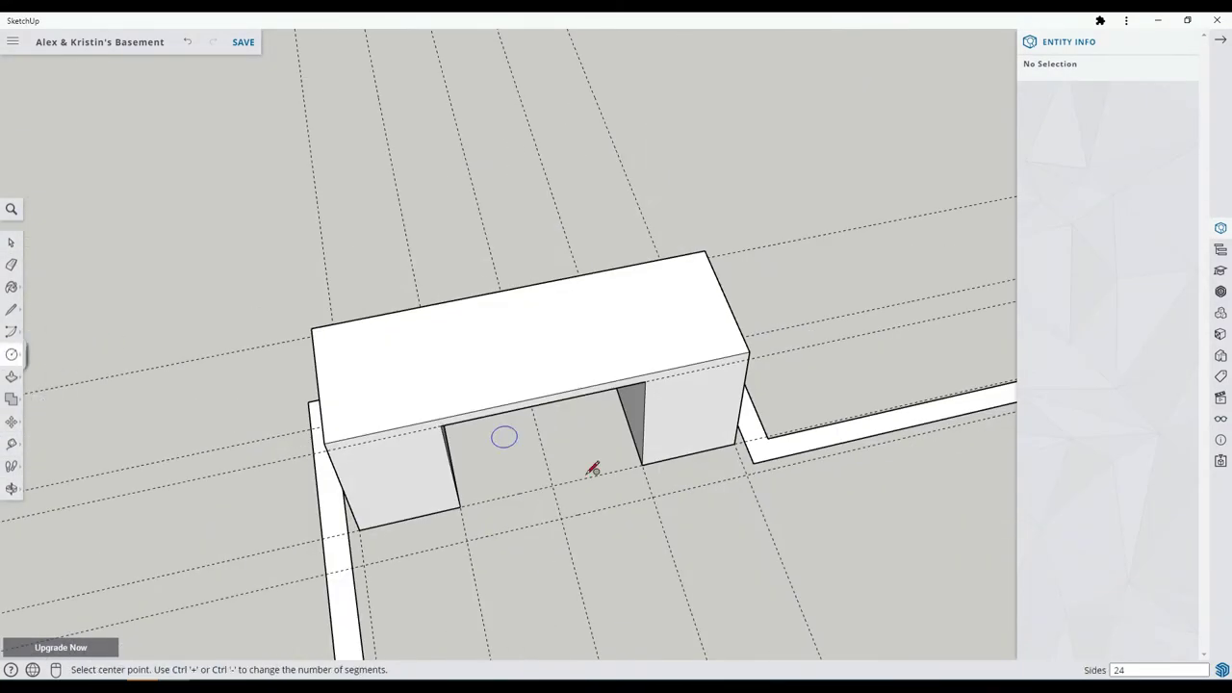
pyautogui.click(562, 515)
pyautogui.press('p')
pyautogui.click(493, 507)
pyautogui.write('18')
pyautogui.press('Return')
# Place guides rising from the desk's back corners to locate a wall shelf above it.
pyautogui.moveTo(665, 587); pyautogui.dragTo(550, 534, button='middle')
pyautogui.scroll(-6, 550, 534)
pyautogui.moveTo(616, 356); pyautogui.dragTo(732, 414, button='middle')
pyautogui.scroll(5, 518, 453)
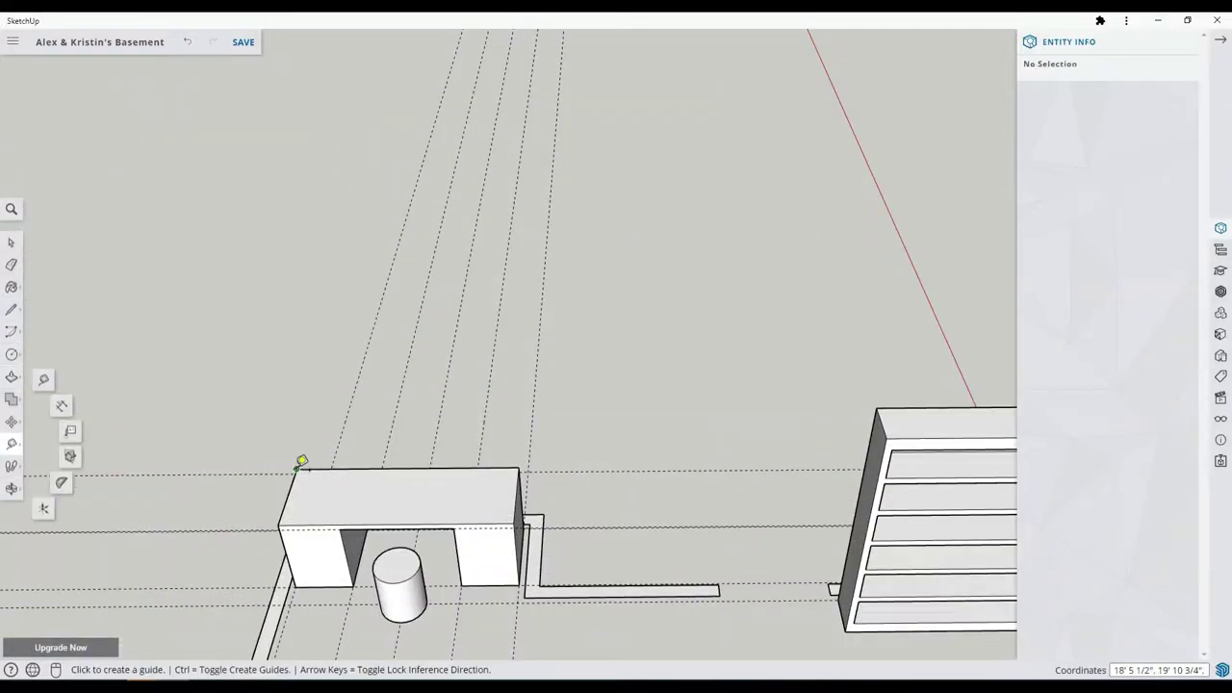
pyautogui.click(282, 412)
pyautogui.moveTo(510, 275); pyautogui.dragTo(391, 330, button='middle')
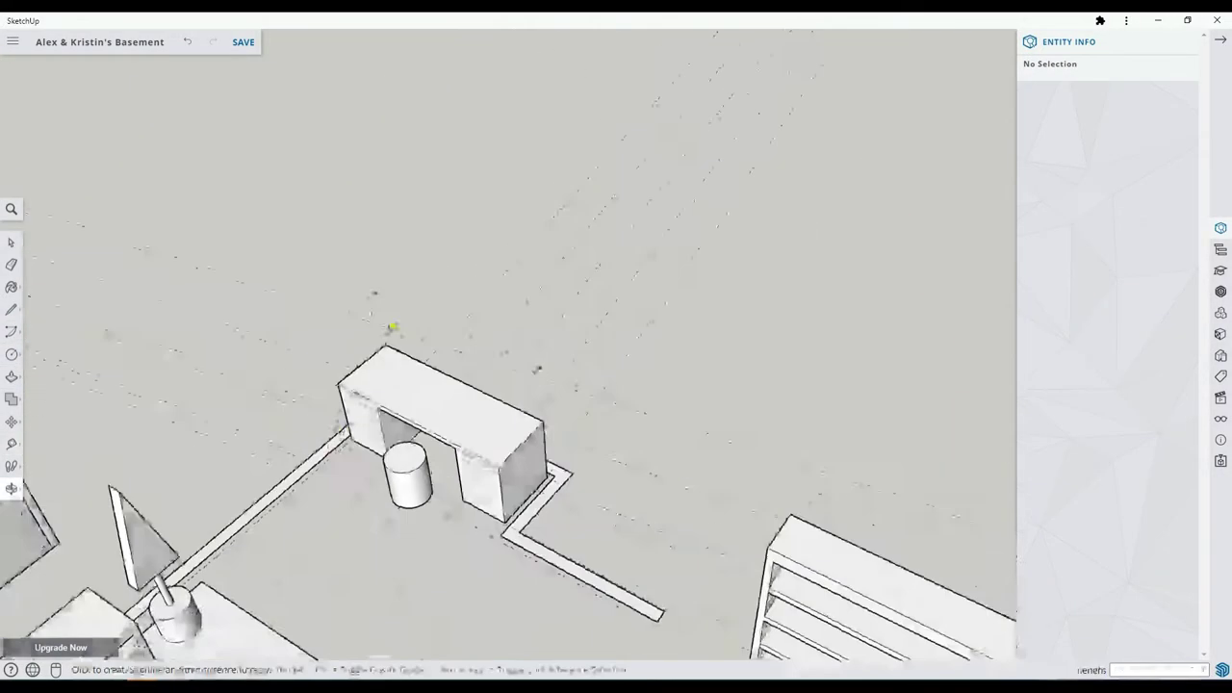
pyautogui.scroll(4, 400, 329)
# Draw a shelf rectangle between the guides above the desk's back edge and pull it into a 2" thick board.
pyautogui.press('p')
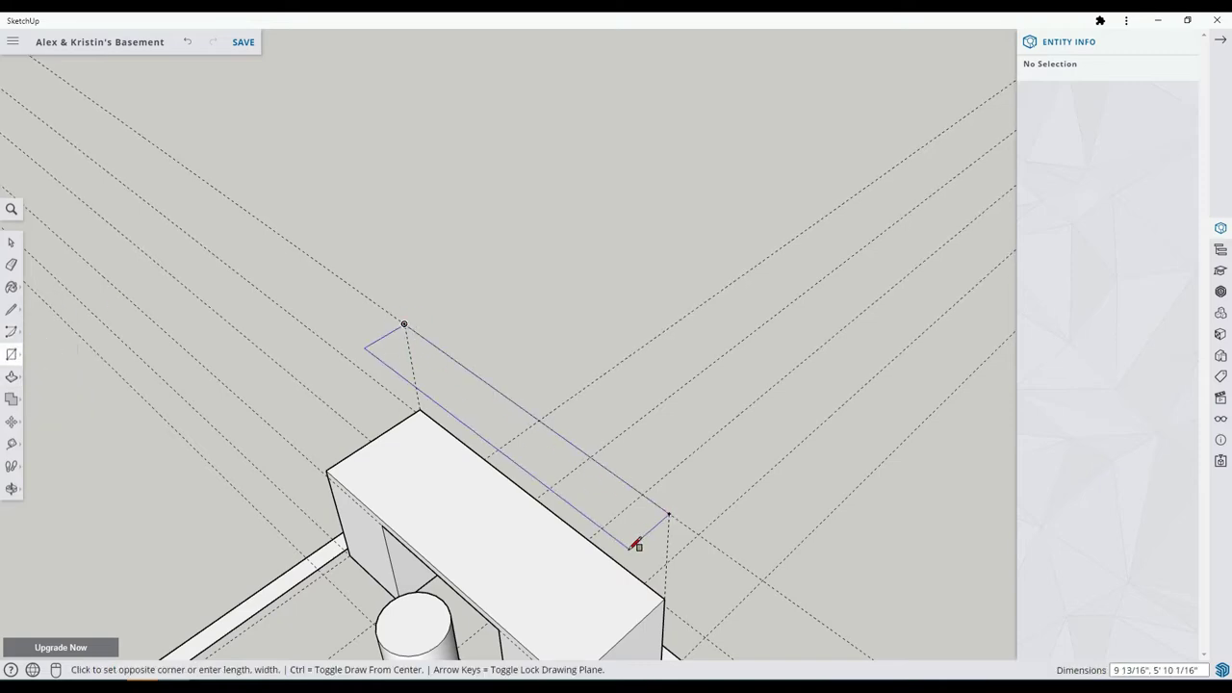
pyautogui.click(331, 368)
pyautogui.click(404, 324)
pyautogui.moveTo(631, 530); pyautogui.dragTo(741, 530, button='middle')
pyautogui.hotkey('ctrl', 'z')
pyautogui.hotkey('ctrl', 'z')
pyautogui.click(485, 384)
pyautogui.click(480, 339)
# Place guides above the first shelf and along its end to locate a second shelf.
pyautogui.moveTo(568, 385); pyautogui.dragTo(313, 323, button='middle')
pyautogui.click(12, 445)
pyautogui.click(589, 369)
pyautogui.moveTo(241, 395); pyautogui.dragTo(544, 428, button='middle')
pyautogui.press('t')
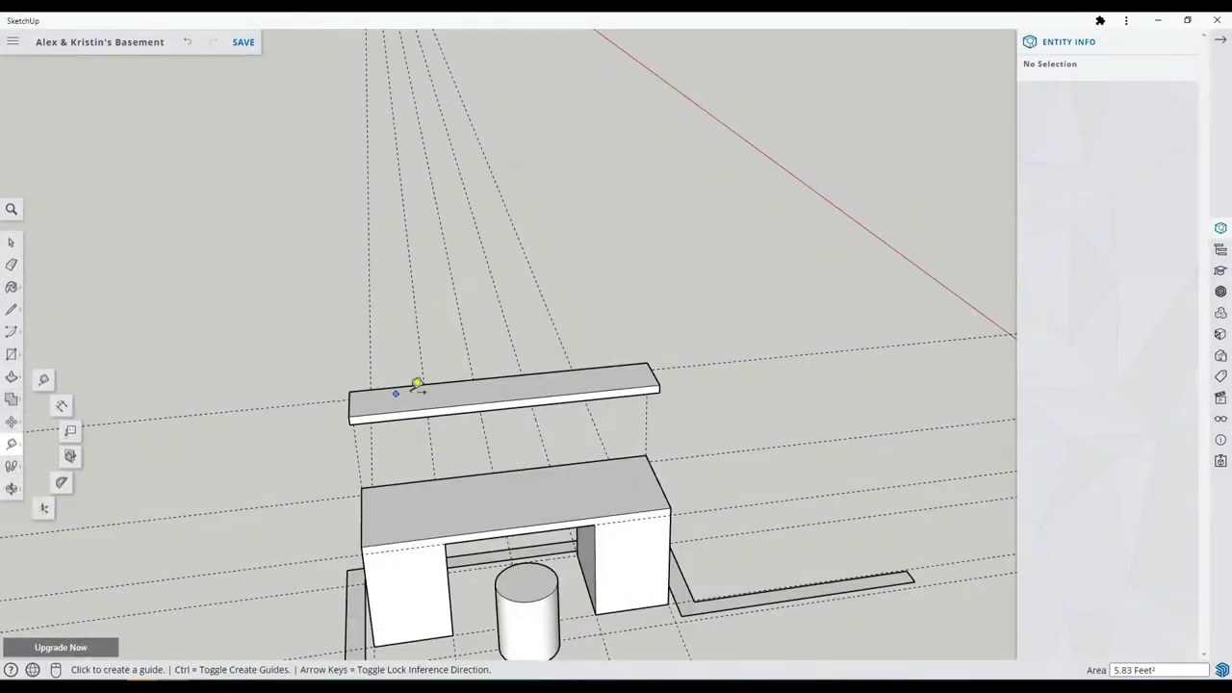
pyautogui.click(412, 389)
pyautogui.moveTo(412, 389); pyautogui.dragTo(222, 376, button='middle')
pyautogui.moveTo(154, 332); pyautogui.dragTo(314, 322, button='middle')
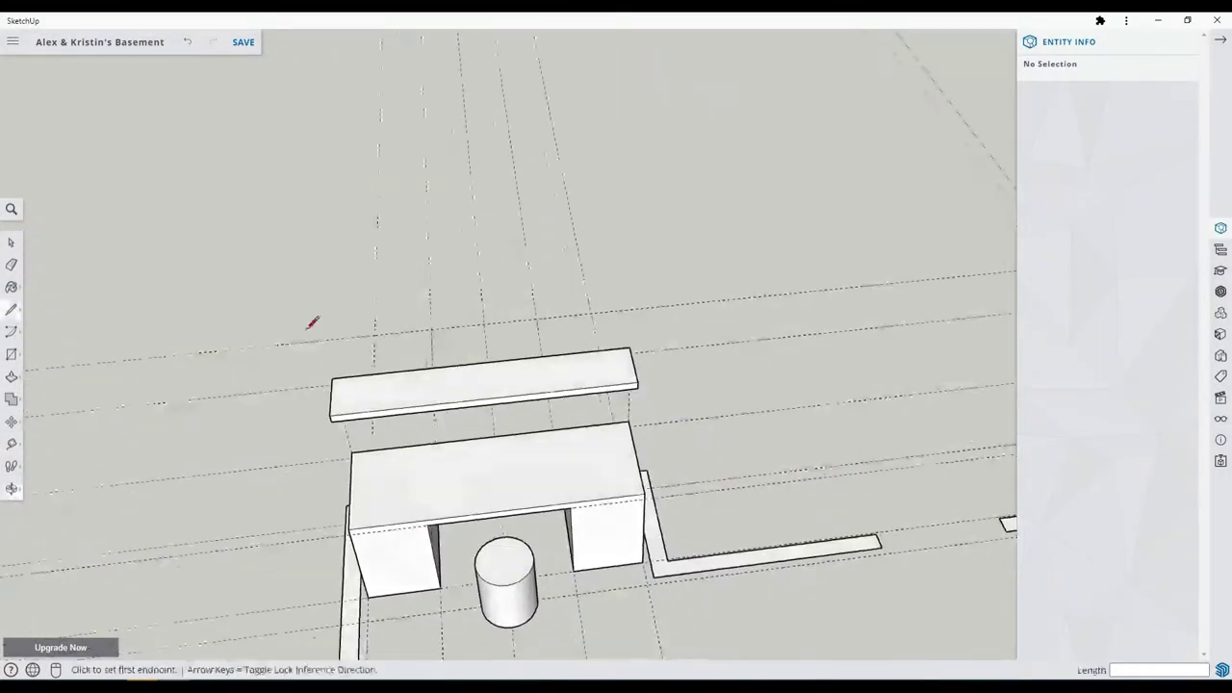
pyautogui.click(11, 443)
pyautogui.moveTo(462, 327); pyautogui.dragTo(732, 318, button='middle')
pyautogui.scroll(5, 482, 404)
pyautogui.click(468, 410)
pyautogui.press('Escape')
pyautogui.moveTo(992, 386); pyautogui.dragTo(903, 385, button='middle')
pyautogui.scroll(-3, 903, 384)
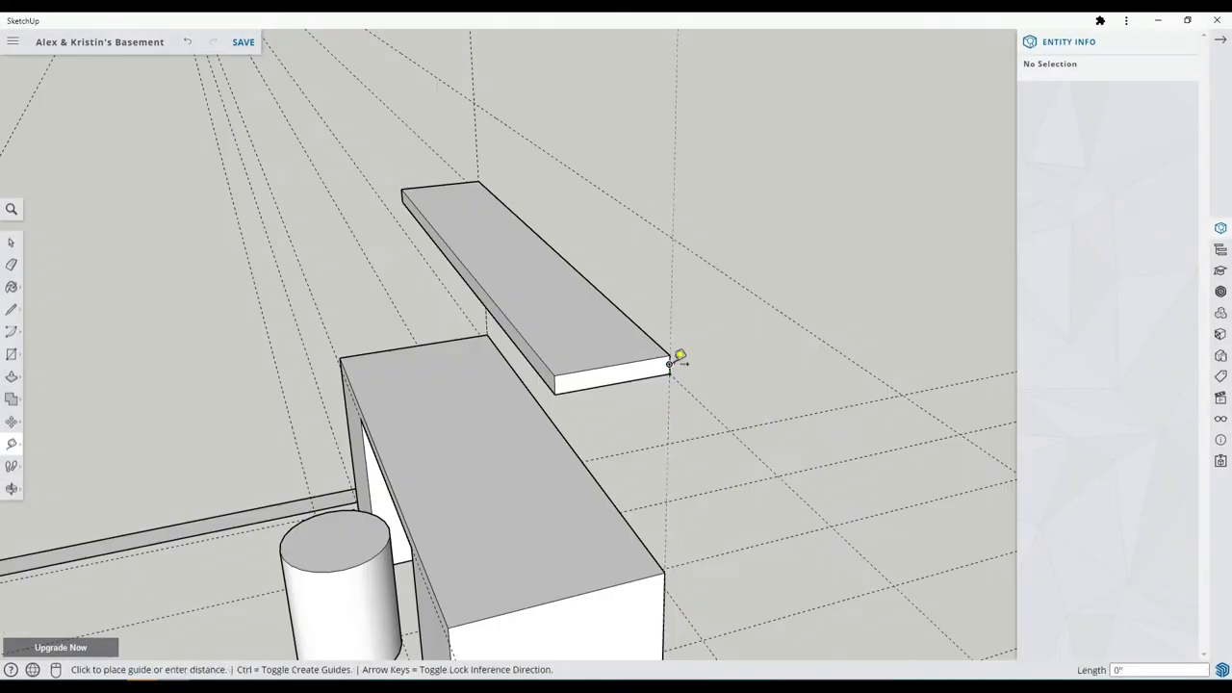
# Draw a second shelf above the first one and pull it to the same 2" thickness.
pyautogui.moveTo(674, 353); pyautogui.dragTo(447, 223, button='middle')
pyautogui.press('l')
pyautogui.press('p')
pyautogui.doubleClick(558, 285)
pyautogui.scroll(-3, 559, 279)
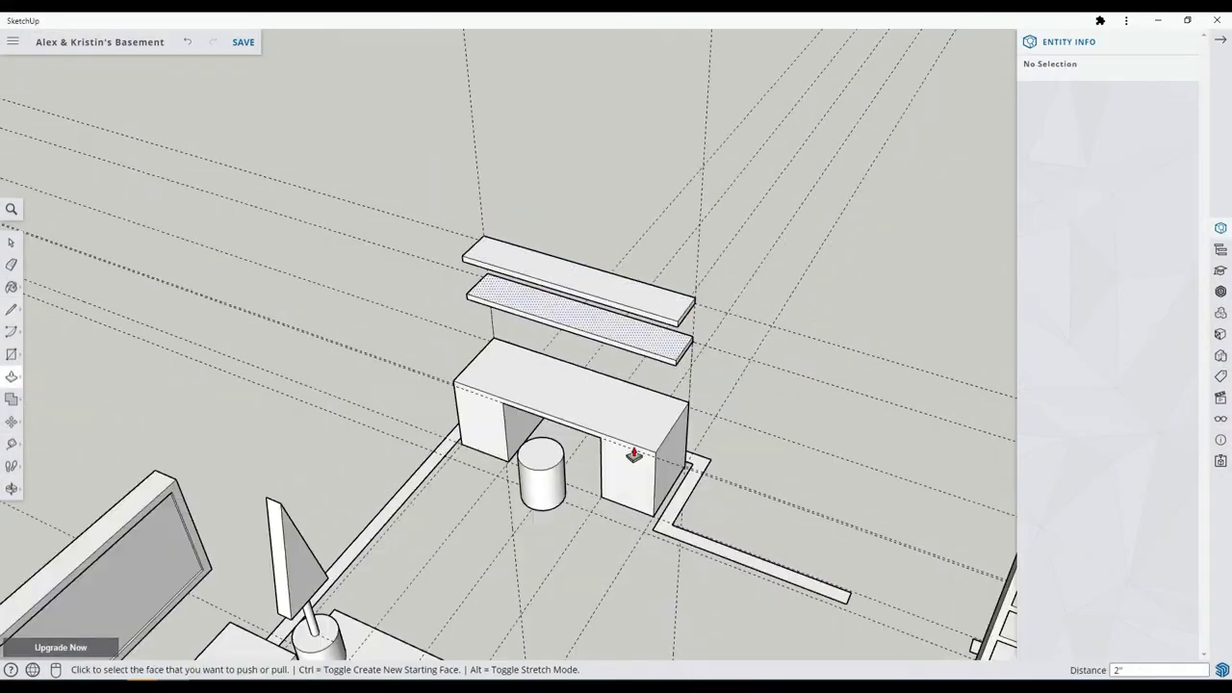
# Remove all the construction guides from the model.
pyautogui.press('space')
pyautogui.moveTo(633, 453); pyautogui.dragTo(587, 359, button='middle')
pyautogui.moveTo(463, 428); pyautogui.dragTo(511, 468, button='middle')
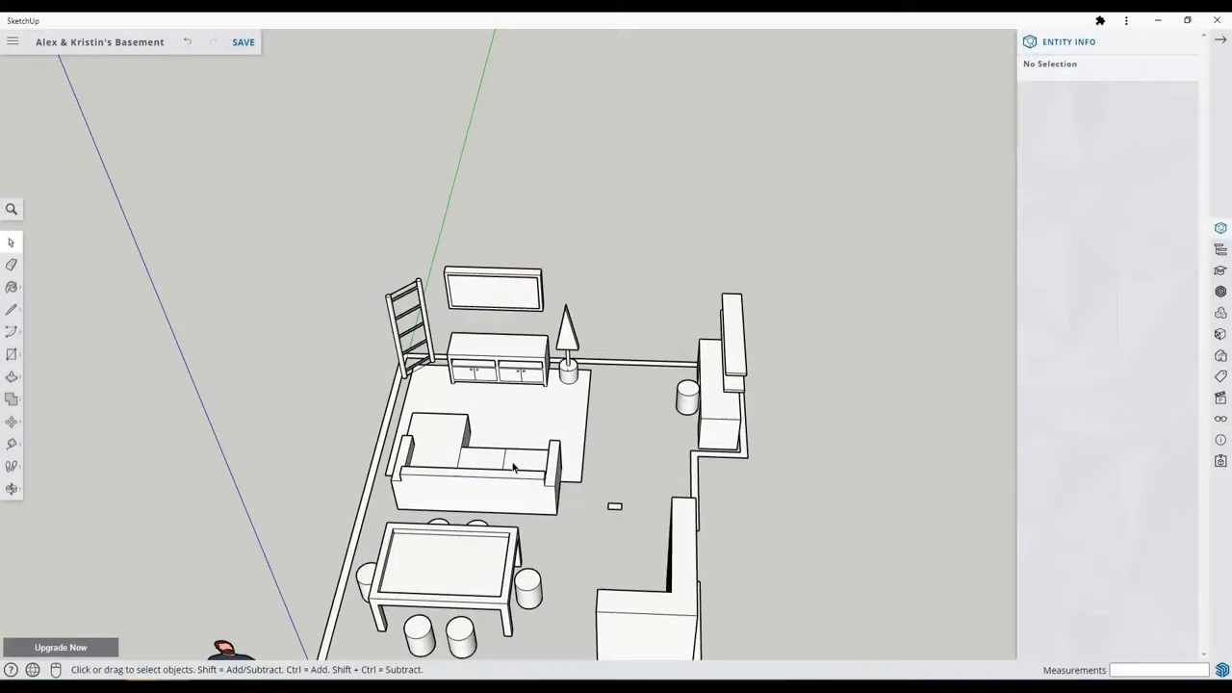
# Pull the main wall outlines of the floor plan up 8'.
pyautogui.scroll(4, 365, 428)
pyautogui.click(11, 376)
pyautogui.click(399, 373)
pyautogui.write("8'")
pyautogui.press('Return')
pyautogui.moveTo(360, 292); pyautogui.dragTo(462, 376, button='middle')
pyautogui.click(634, 510)
pyautogui.write("8'")
pyautogui.press('Return')
# Pull the L-shaped wall strip behind the corner bookcase up 8'.
pyautogui.scroll(-5, 637, 466)
pyautogui.click(489, 613)
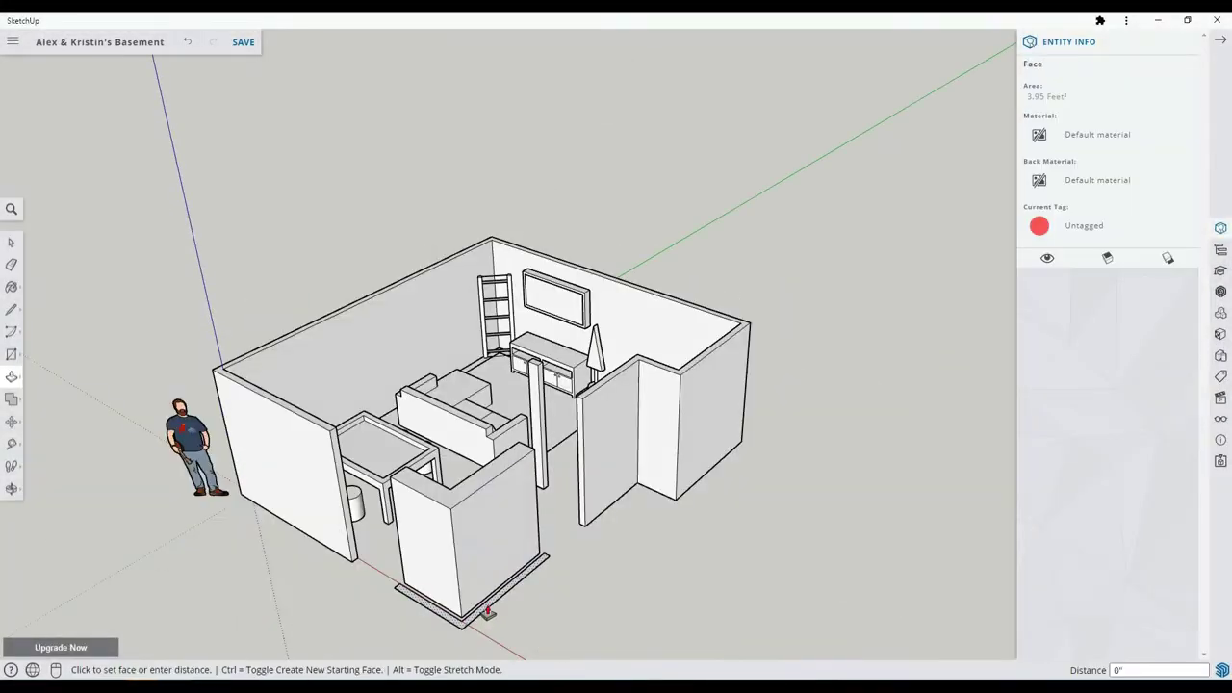
pyautogui.write("8'")
pyautogui.press('Return')
# Open the material library and expand its Wood materials.
pyautogui.moveTo(523, 503); pyautogui.dragTo(409, 312, button='middle')
pyautogui.click(1221, 334)
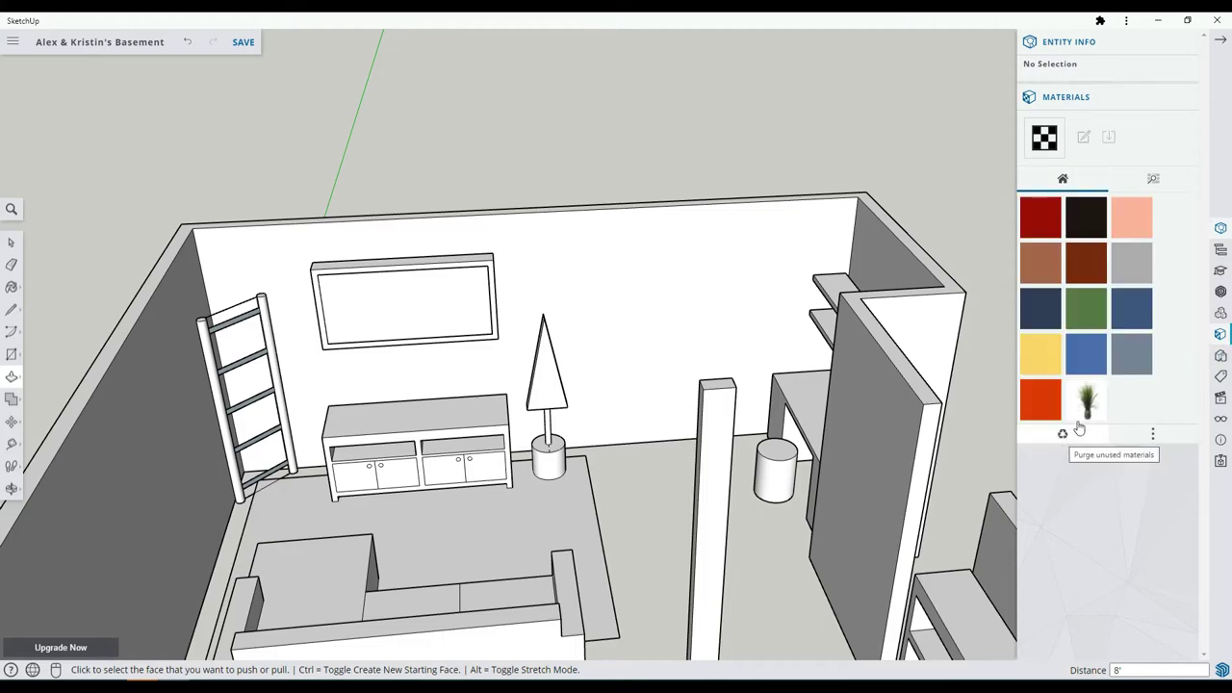
pyautogui.click(1153, 179)
pyautogui.scroll(-2, 1107, 327)
pyautogui.click(1067, 637)
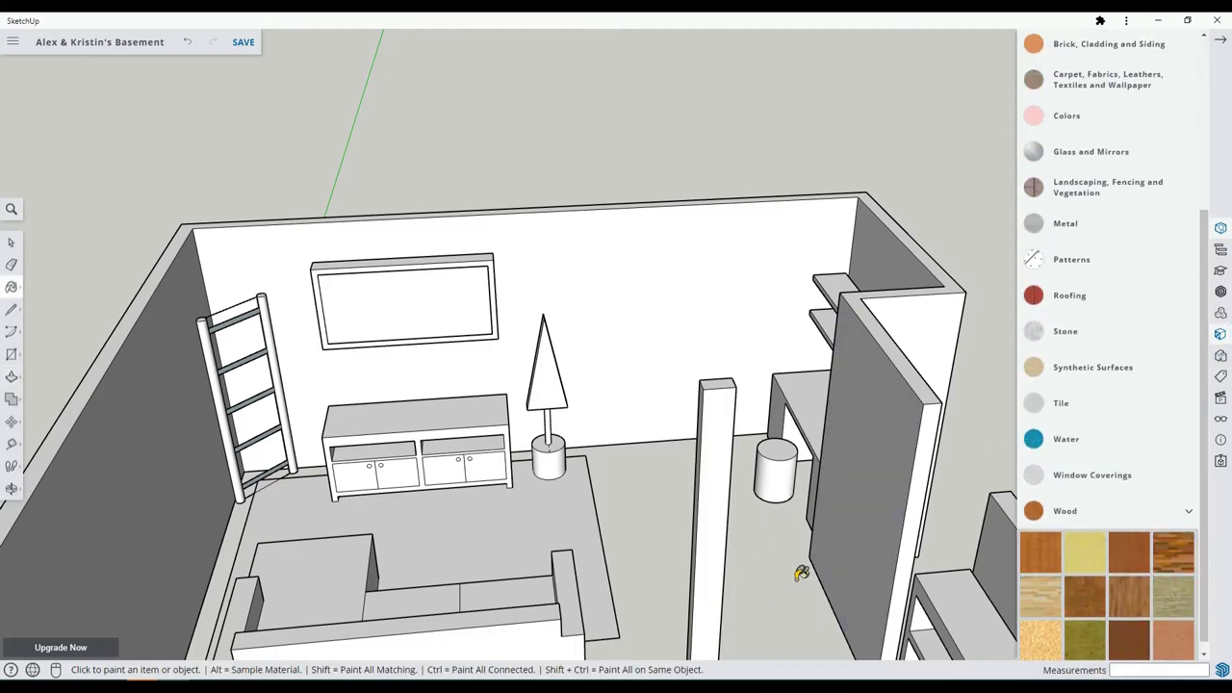
# Draw edges across the wall openings at floor level to close the floor's outline.
pyautogui.scroll(-5, 614, 603)
pyautogui.moveTo(614, 603); pyautogui.dragTo(847, 578, button='middle')
pyautogui.press('l')
pyautogui.moveTo(456, 479); pyautogui.dragTo(713, 462, button='middle')
pyautogui.click(514, 428)
pyautogui.press('Escape')
pyautogui.scroll(3, 743, 459)
pyautogui.click(742, 459)
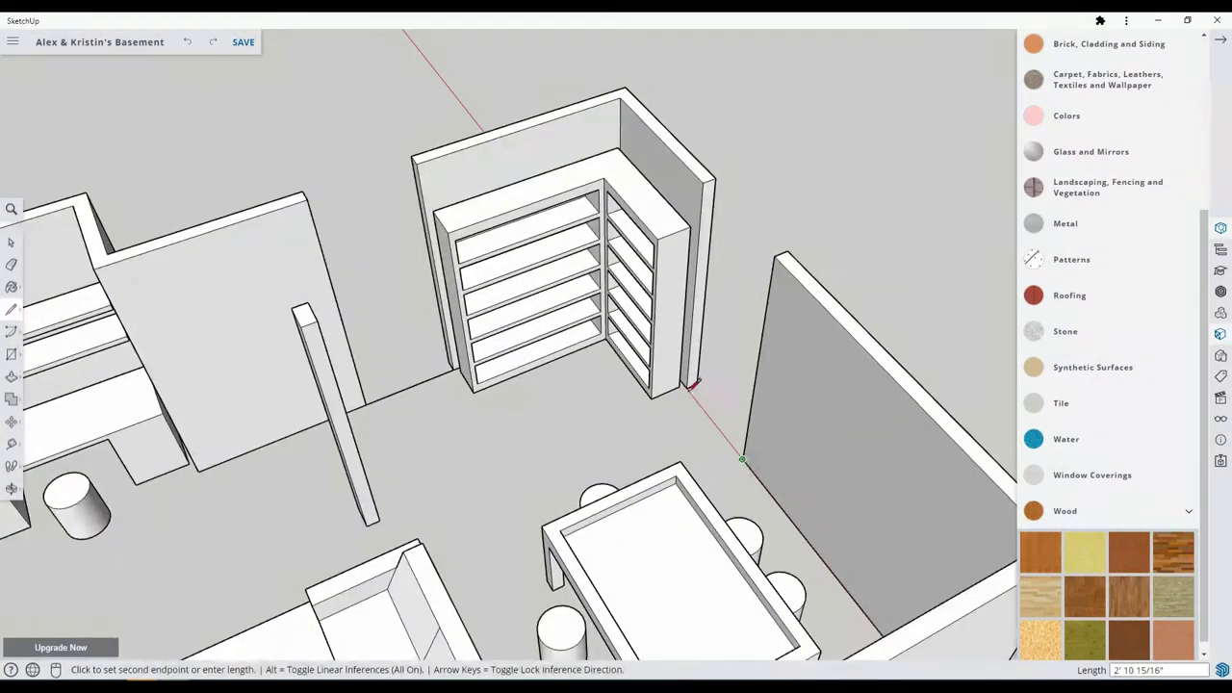
pyautogui.click(689, 389)
# Push/Pull the floor face enclosed by the new edges.
pyautogui.scroll(-5, 690, 389)
pyautogui.moveTo(690, 389); pyautogui.dragTo(501, 275, button='middle')
pyautogui.click(11, 242)
pyautogui.scroll(4, 592, 186)
pyautogui.click(12, 377)
pyautogui.click(597, 451)
pyautogui.click(599, 587)
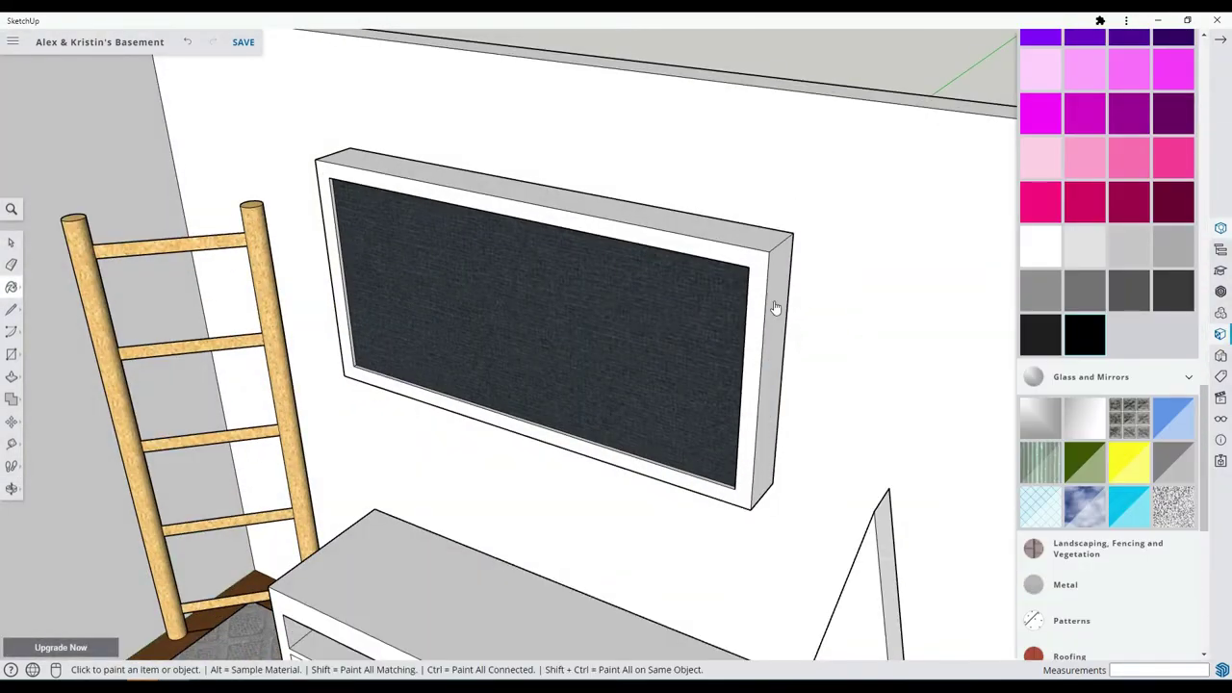
# Paint the side of the TV frame black.
pyautogui.click(776, 306)
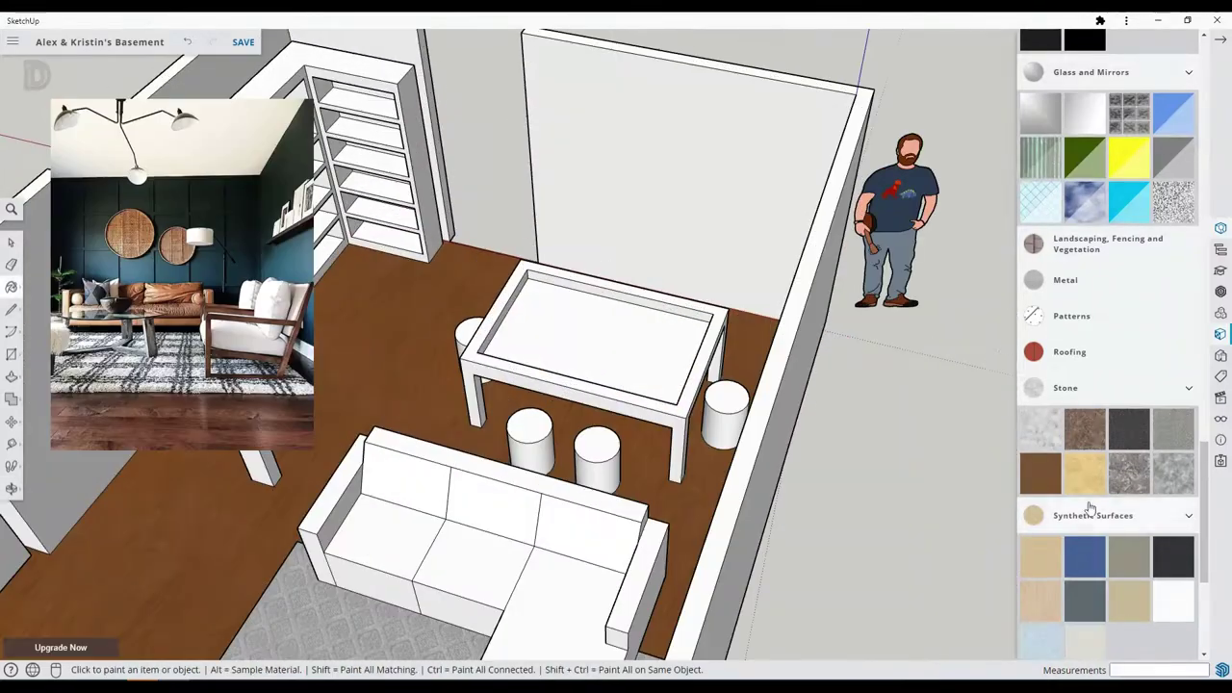
# Paint the game table's inner rim, outer sides and legs with the brown speckled stone material.
pyautogui.scroll(-5, 1049, 635)
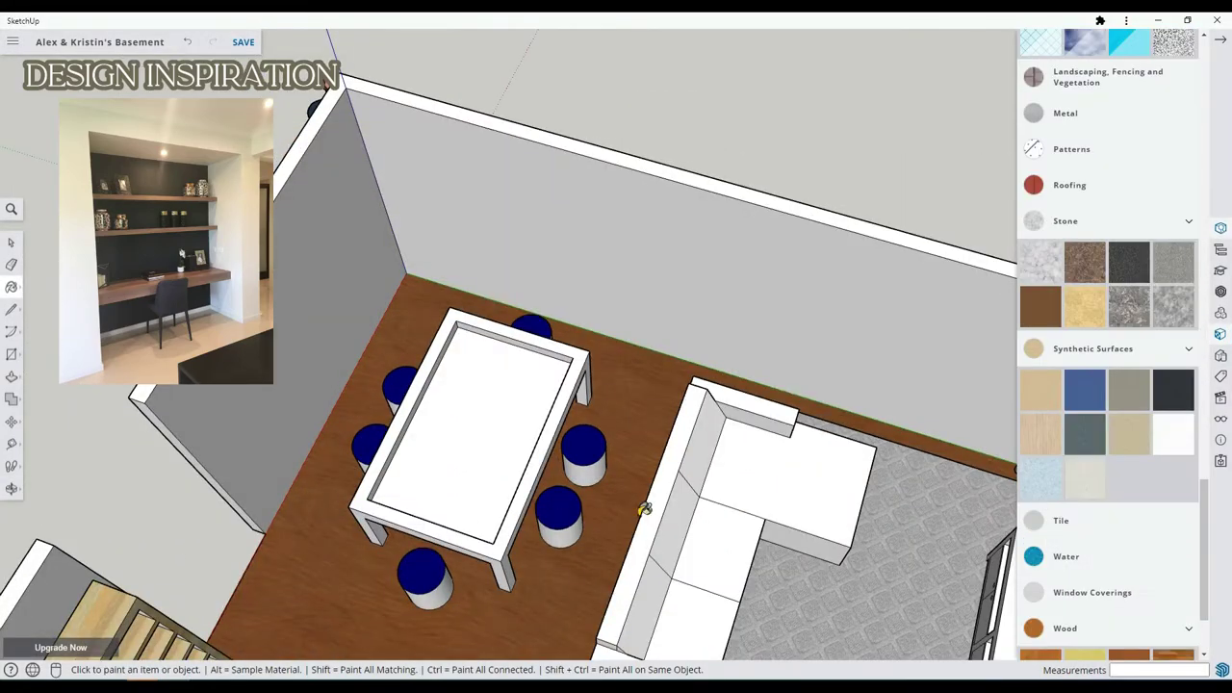
pyautogui.scroll(-3, 1136, 652)
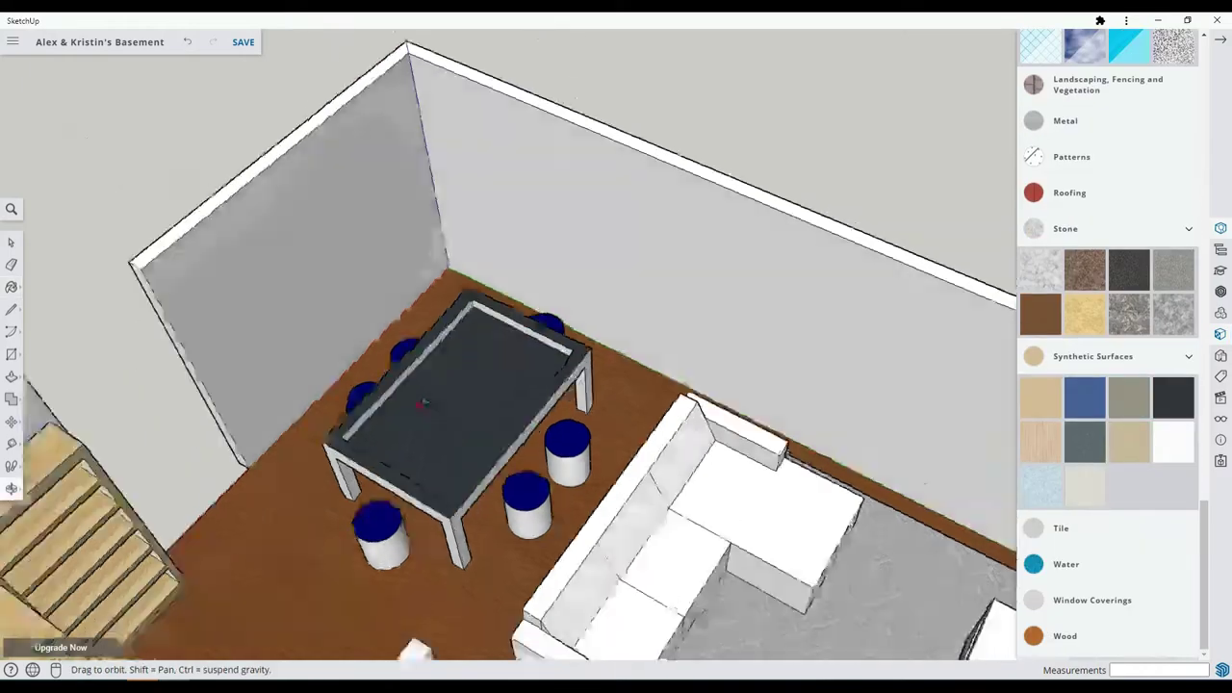
pyautogui.moveTo(427, 388); pyautogui.dragTo(531, 388, button='middle')
pyautogui.scroll(3, 691, 344)
pyautogui.moveTo(690, 344)
pyautogui.mouseDown(button='middle')
pyautogui.moveTo(477, 460)
pyautogui.moveTo(905, 275)
pyautogui.mouseUp(button='middle')
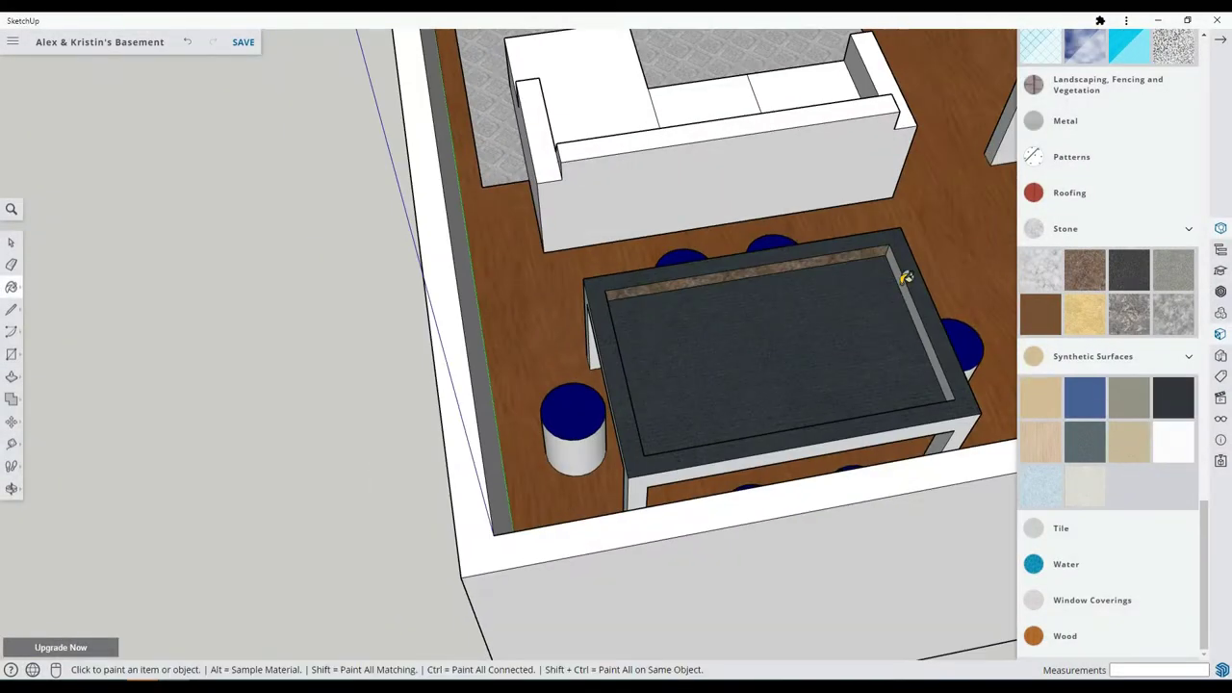
pyautogui.click(905, 278)
pyautogui.click(953, 435)
pyautogui.moveTo(953, 435)
pyautogui.mouseDown(button='middle')
pyautogui.moveTo(743, 413)
pyautogui.moveTo(790, 379)
pyautogui.moveTo(608, 332)
pyautogui.moveTo(703, 280)
pyautogui.moveTo(819, 361)
pyautogui.mouseUp(button='middle')
pyautogui.click(790, 379)
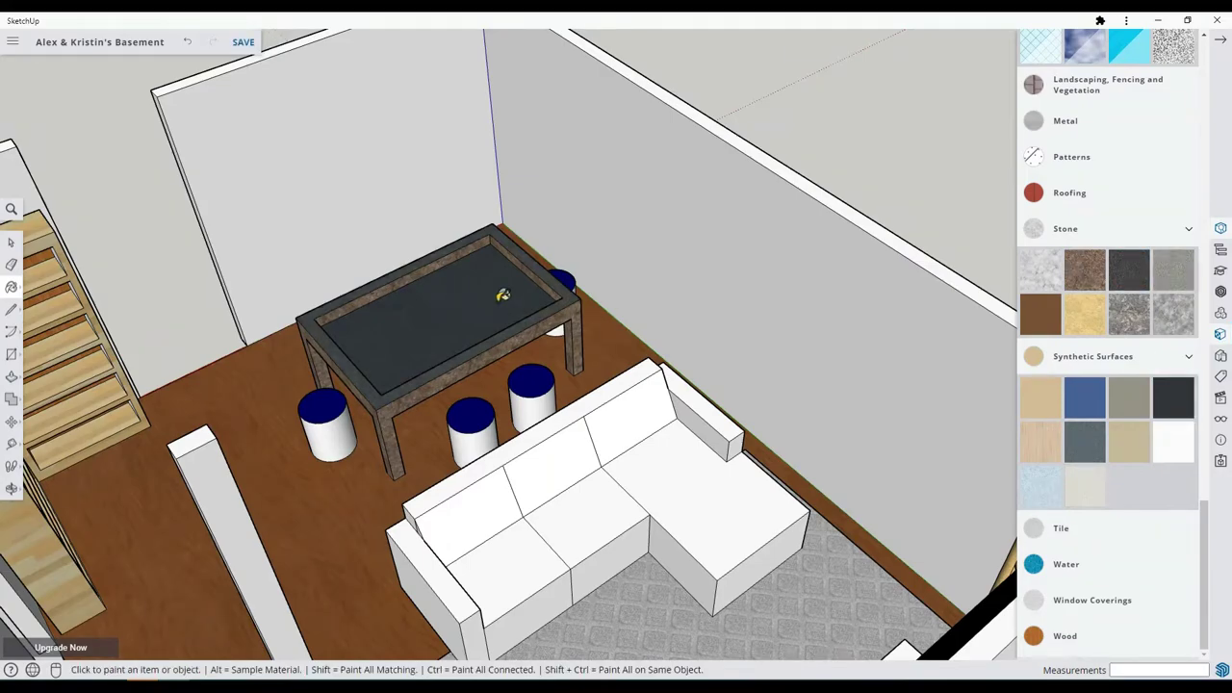
pyautogui.click(569, 398)
pyautogui.click(517, 422)
pyautogui.click(383, 416)
# Paint the sides of the game table's stools with light wood and their tops with Carpet Berber Multi.
pyautogui.click(1047, 637)
pyautogui.scroll(-2, 1048, 639)
pyautogui.click(1044, 590)
pyautogui.click(572, 382)
pyautogui.click(511, 407)
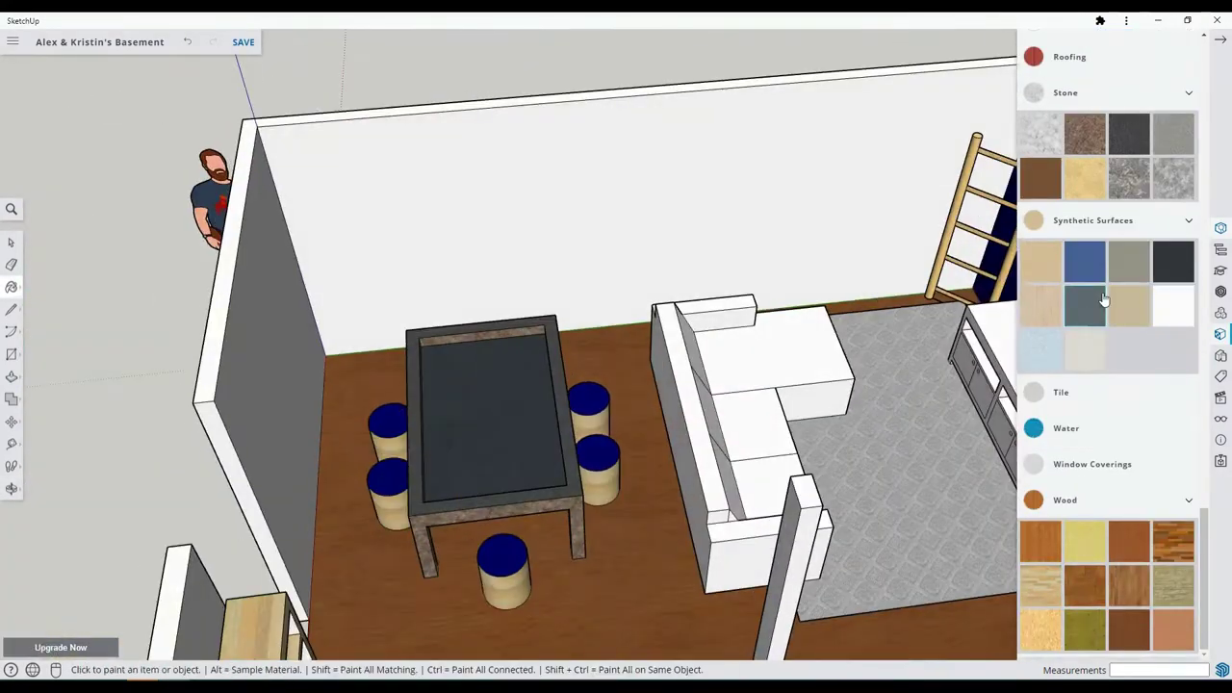
pyautogui.scroll(10, 1089, 286)
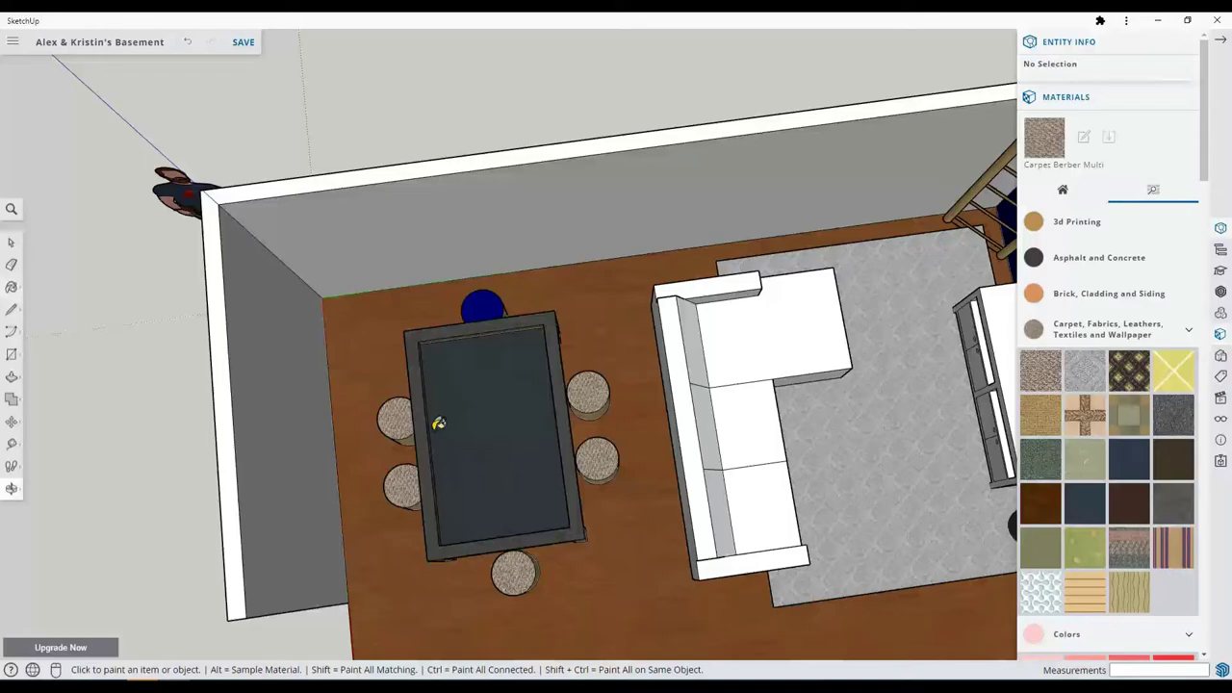
pyautogui.moveTo(438, 424); pyautogui.dragTo(936, 385, button='middle')
# Paint the couch's seats and the arm farthest from the chaise with Suede Dark Gray.
pyautogui.click(1173, 505)
pyautogui.click(616, 310)
pyautogui.click(558, 372)
pyautogui.click(547, 432)
pyautogui.moveTo(665, 409); pyautogui.dragTo(535, 332, button='middle')
pyautogui.click(477, 432)
pyautogui.click(502, 417)
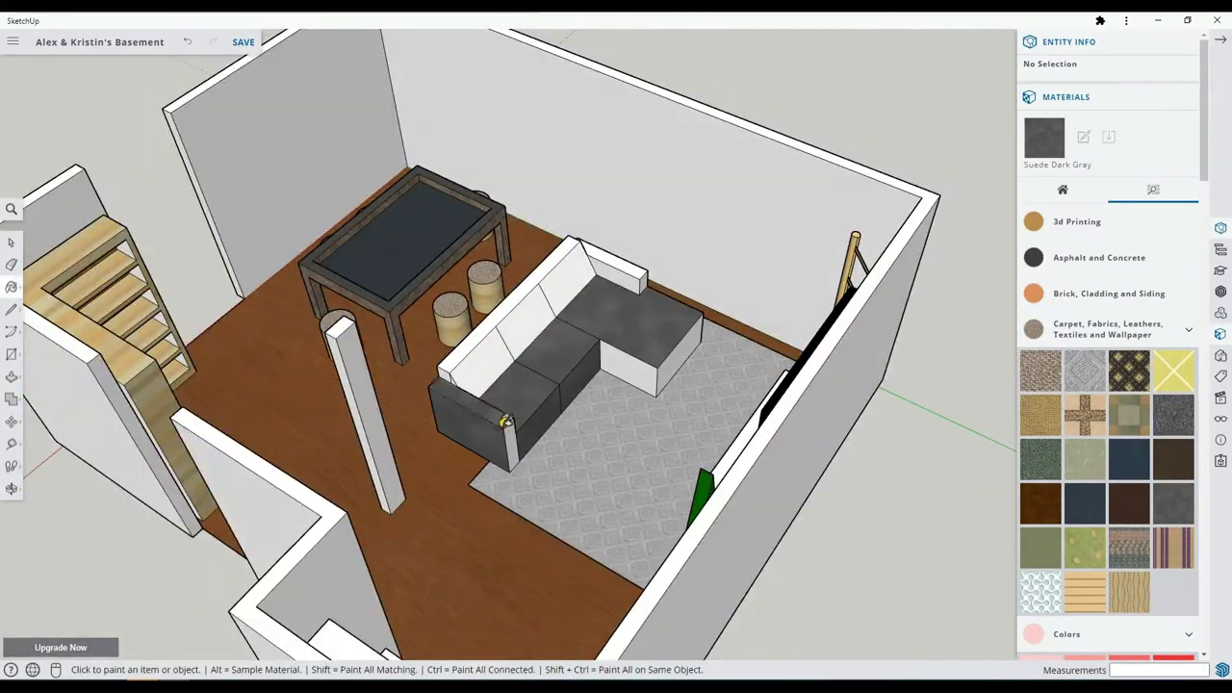
# Paint the couch's back cushions, chaise sides and remaining faces with Suede Dark Gray.
pyautogui.click(689, 359)
pyautogui.click(528, 318)
pyautogui.moveTo(828, 361); pyautogui.dragTo(462, 346, button='middle')
pyautogui.click(710, 295)
pyautogui.moveTo(710, 294); pyautogui.dragTo(578, 279, button='middle')
pyautogui.click(529, 240)
pyautogui.moveTo(655, 288); pyautogui.dragTo(729, 283, button='middle')
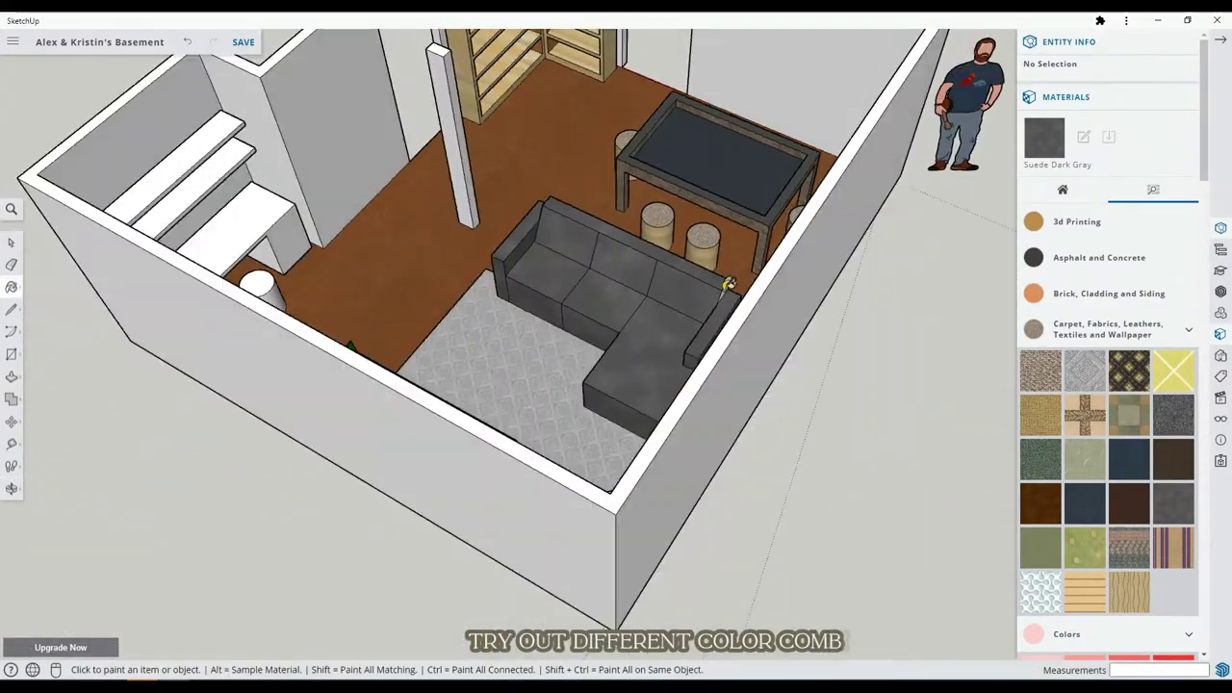
pyautogui.moveTo(462, 327); pyautogui.dragTo(828, 366, button='middle')
pyautogui.click(487, 397)
pyautogui.moveTo(510, 385)
pyautogui.mouseDown(button='middle')
pyautogui.moveTo(627, 330)
pyautogui.moveTo(491, 385)
pyautogui.mouseUp(button='middle')
# Select the short edge where the couch's back meets its arm.
pyautogui.press('space')
pyautogui.scroll(5, 481, 385)
pyautogui.click(482, 385)
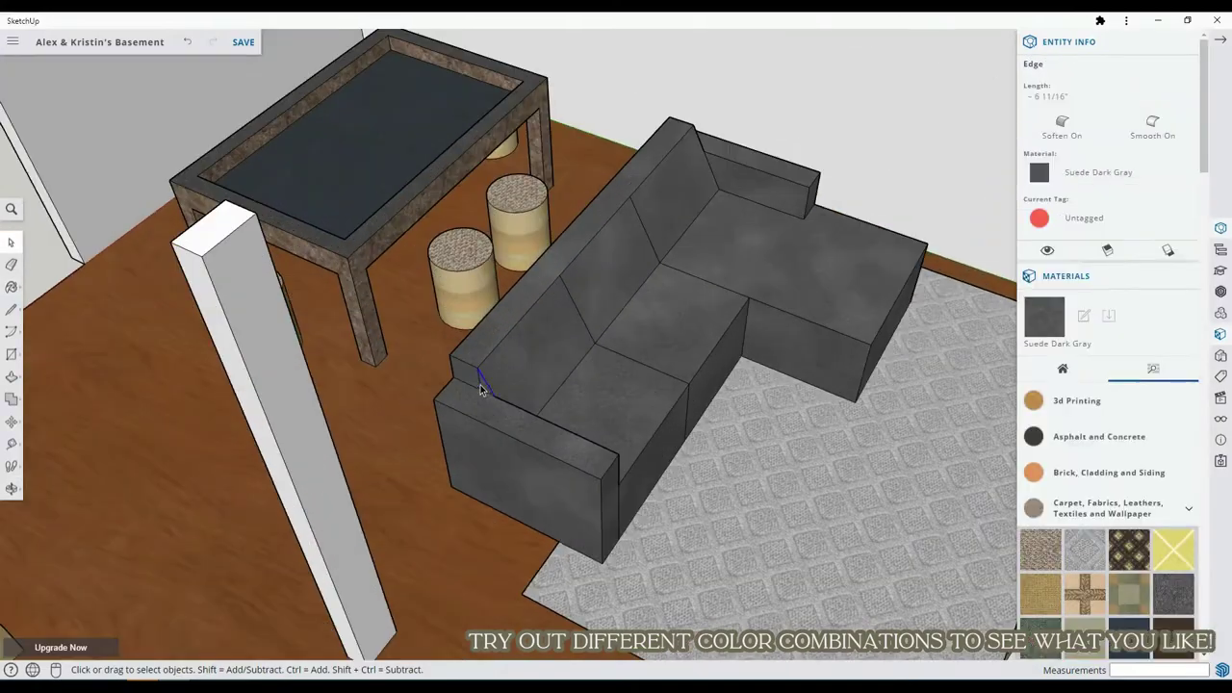
# Paint the desk stool's side with light wood and its top with Carpet Berber Multi.
pyautogui.scroll(-5, 481, 385)
pyautogui.moveTo(828, 357)
pyautogui.mouseDown(button='middle')
pyautogui.moveTo(388, 327)
pyautogui.moveTo(289, 298)
pyautogui.mouseUp(button='middle')
pyautogui.scroll(-12, 1049, 387)
pyautogui.click(1041, 605)
pyautogui.click(552, 228)
pyautogui.scroll(12, 1076, 410)
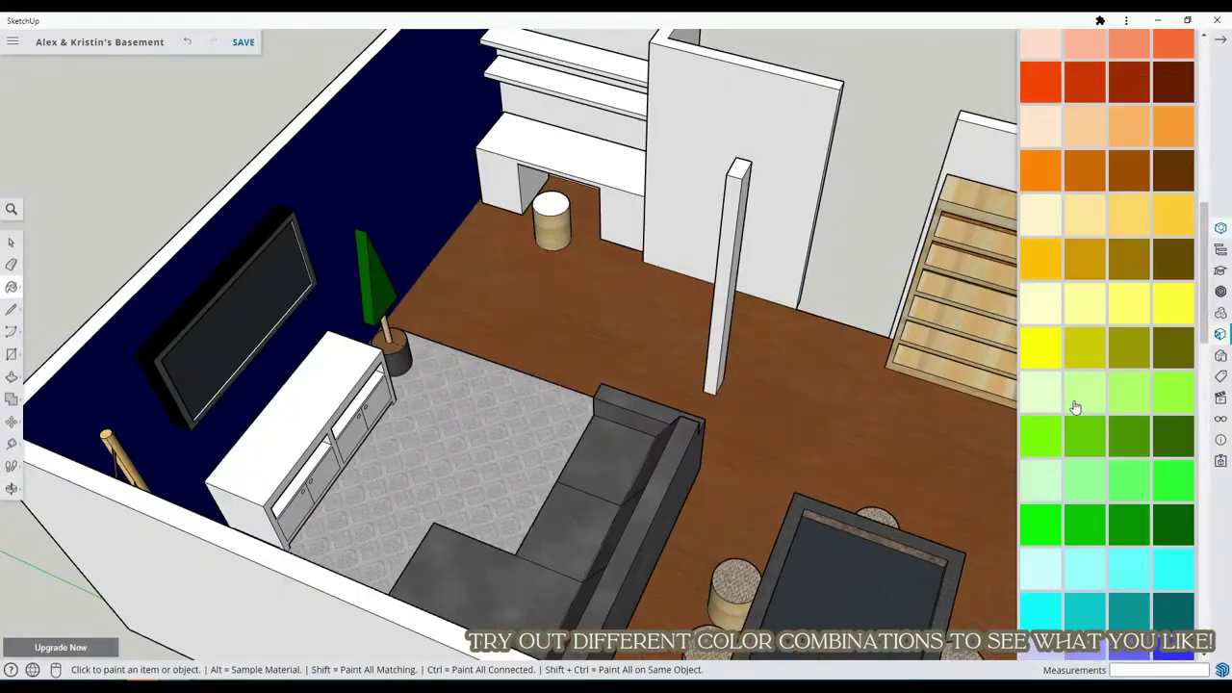
pyautogui.click(1041, 372)
pyautogui.click(552, 199)
# Paint the two wall shelves with a parquet wood material and the desk niche's walls teal.
pyautogui.moveTo(577, 232)
pyautogui.mouseDown(button='middle')
pyautogui.moveTo(711, 294)
pyautogui.moveTo(616, 289)
pyautogui.moveTo(674, 270)
pyautogui.mouseUp(button='middle')
pyautogui.scroll(-10, 1143, 536)
pyautogui.scroll(-2, 757, 267)
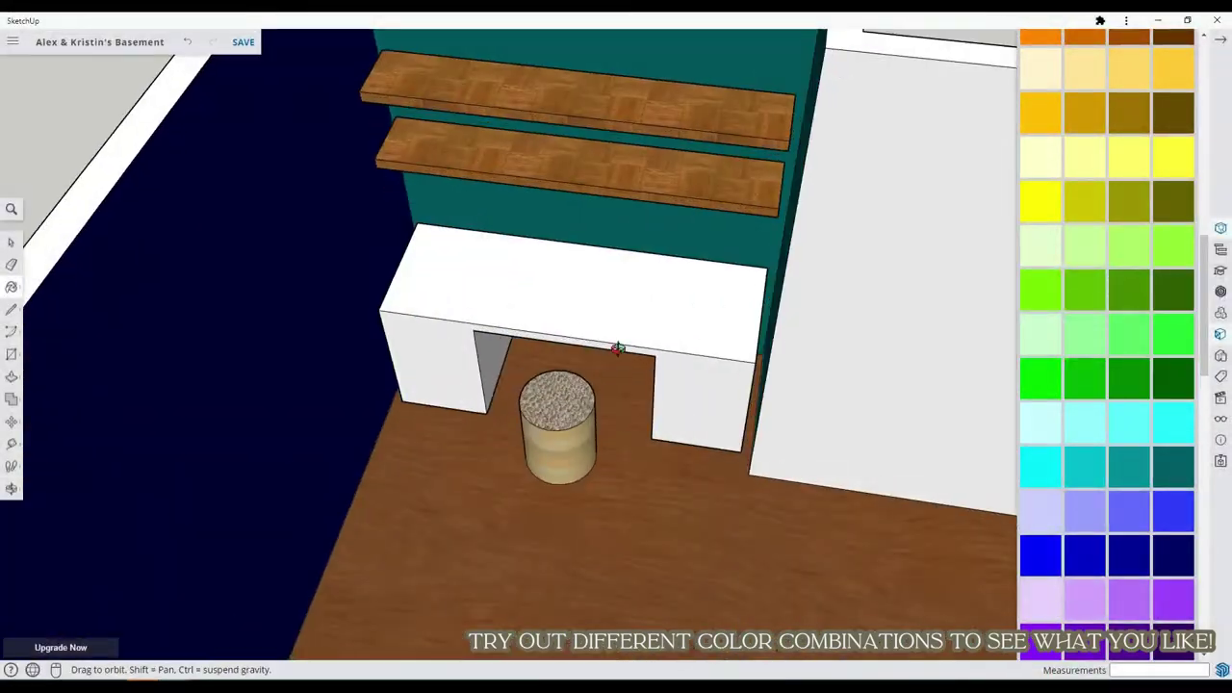
# Paint the desk's pedestals dark gray and its top with a white marble material.
pyautogui.scroll(3, 385, 289)
pyautogui.click(385, 291)
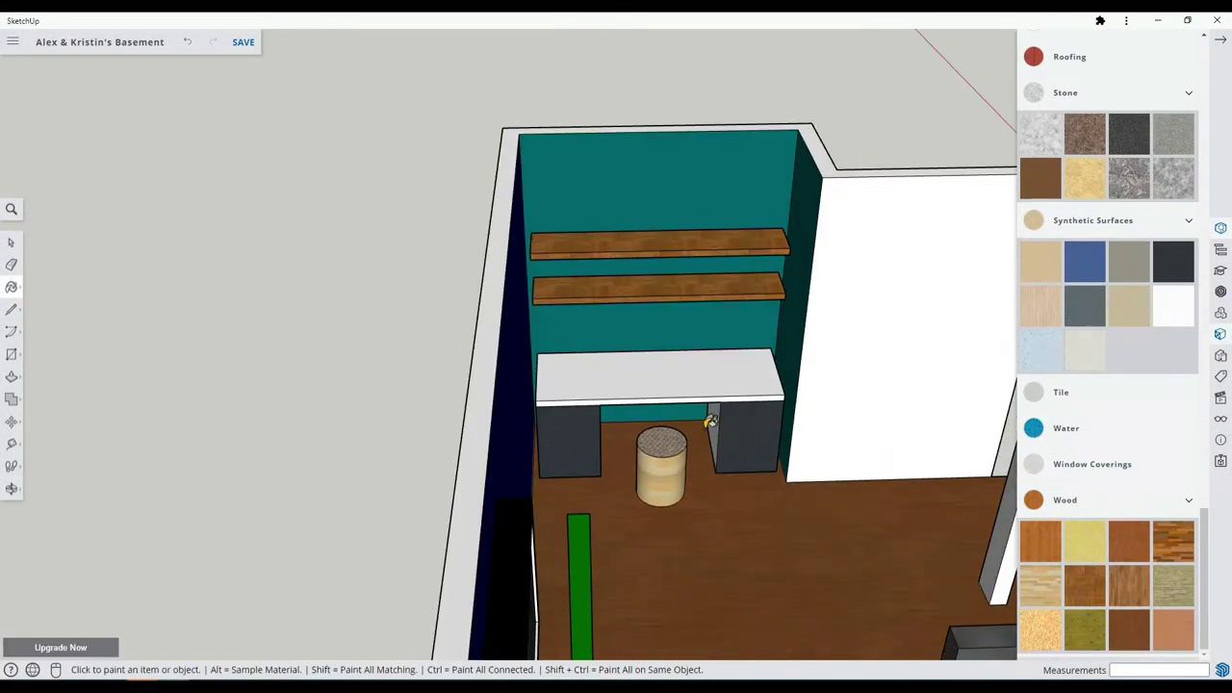
pyautogui.scroll(3, 1092, 315)
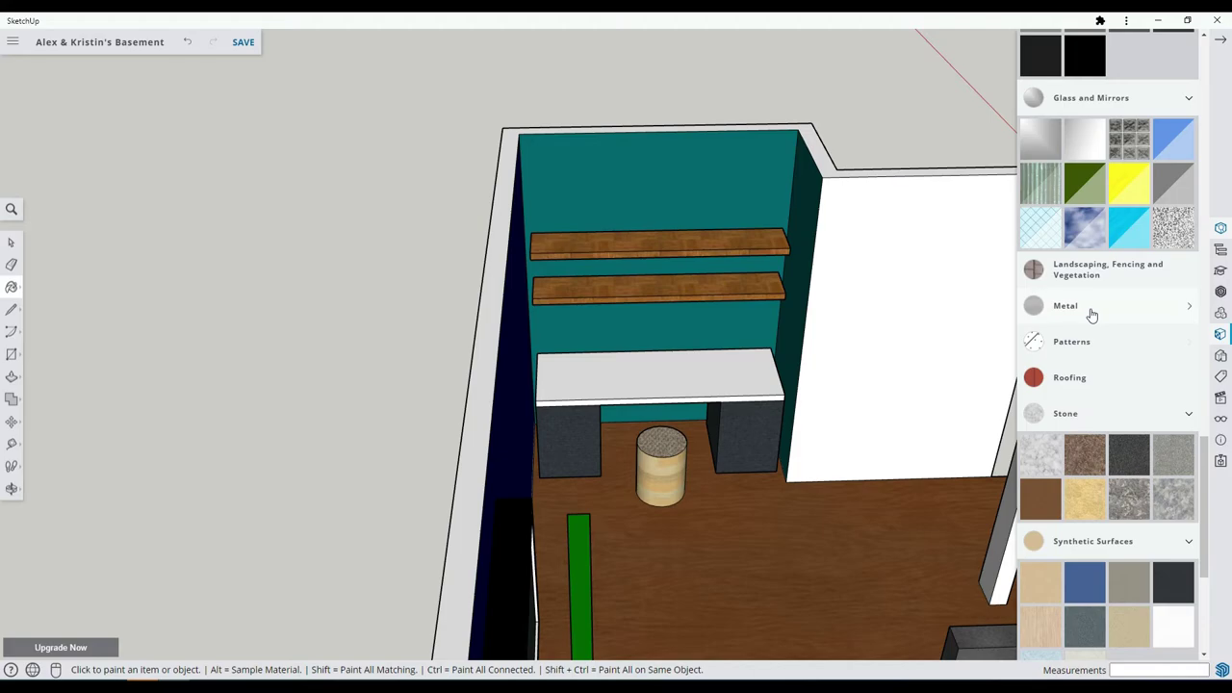
pyautogui.scroll(-10, 758, 422)
pyautogui.moveTo(758, 423); pyautogui.dragTo(668, 462, button='middle')
# Paint the end wall beside the game table in the same teal as the desk niche.
pyautogui.moveTo(250, 385); pyautogui.dragTo(479, 357, button='middle')
pyautogui.scroll(10, 578, 240)
pyautogui.moveTo(664, 337)
pyautogui.mouseDown(button='middle')
pyautogui.moveTo(621, 356)
pyautogui.moveTo(717, 339)
pyautogui.mouseUp(button='middle')
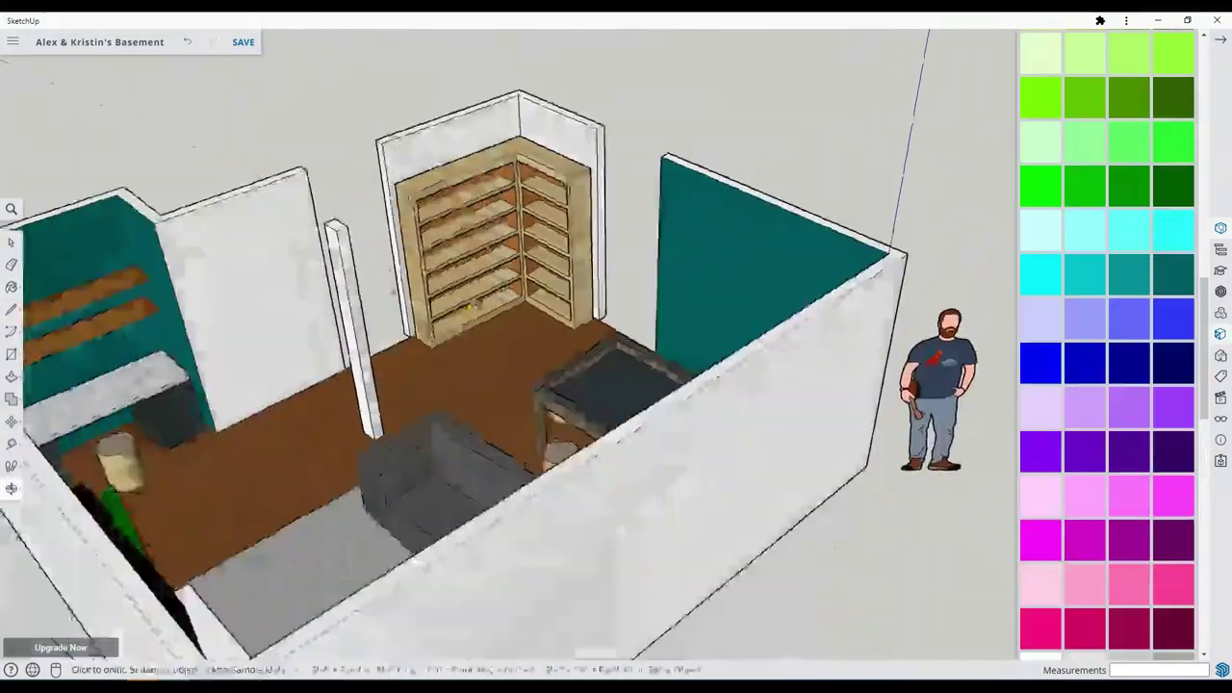
# Paint the TV console's doors teal and its body with the tan synthetic surface.
pyautogui.scroll(5, 753, 261)
pyautogui.moveTo(754, 261)
pyautogui.mouseDown(button='middle')
pyautogui.moveTo(548, 295)
pyautogui.moveTo(396, 337)
pyautogui.mouseUp(button='middle')
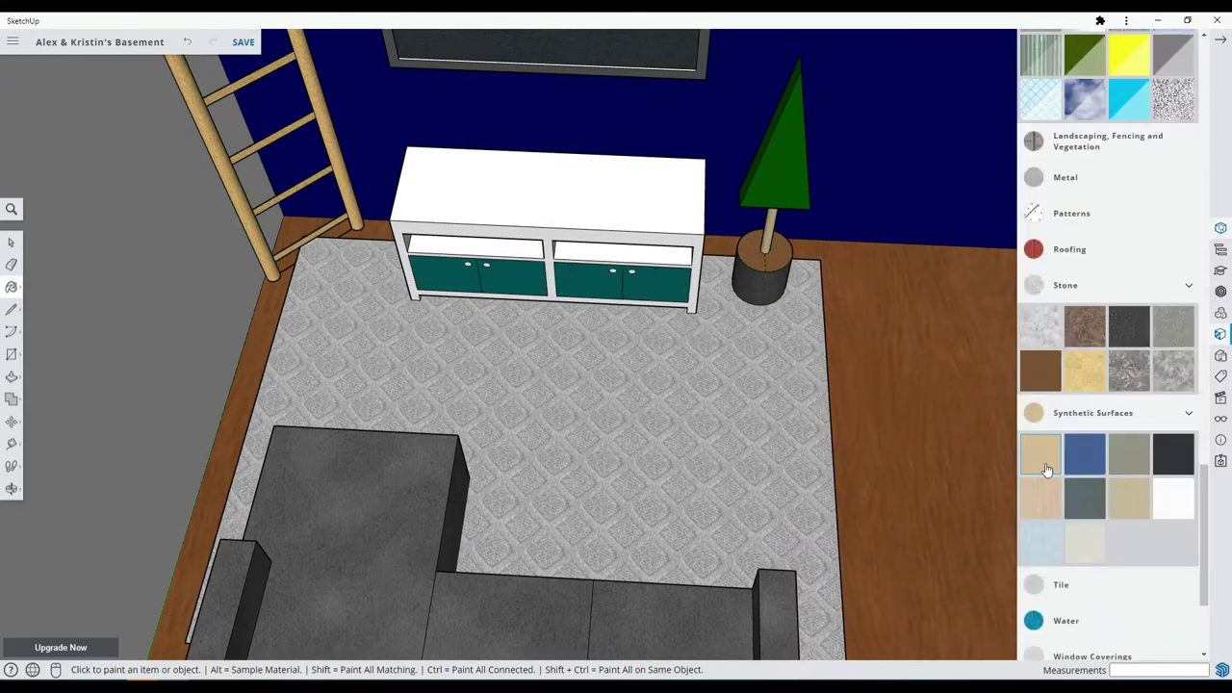
pyautogui.scroll(-5, 645, 314)
pyautogui.moveTo(646, 314); pyautogui.dragTo(356, 365, button='middle')
pyautogui.scroll(-5, 635, 380)
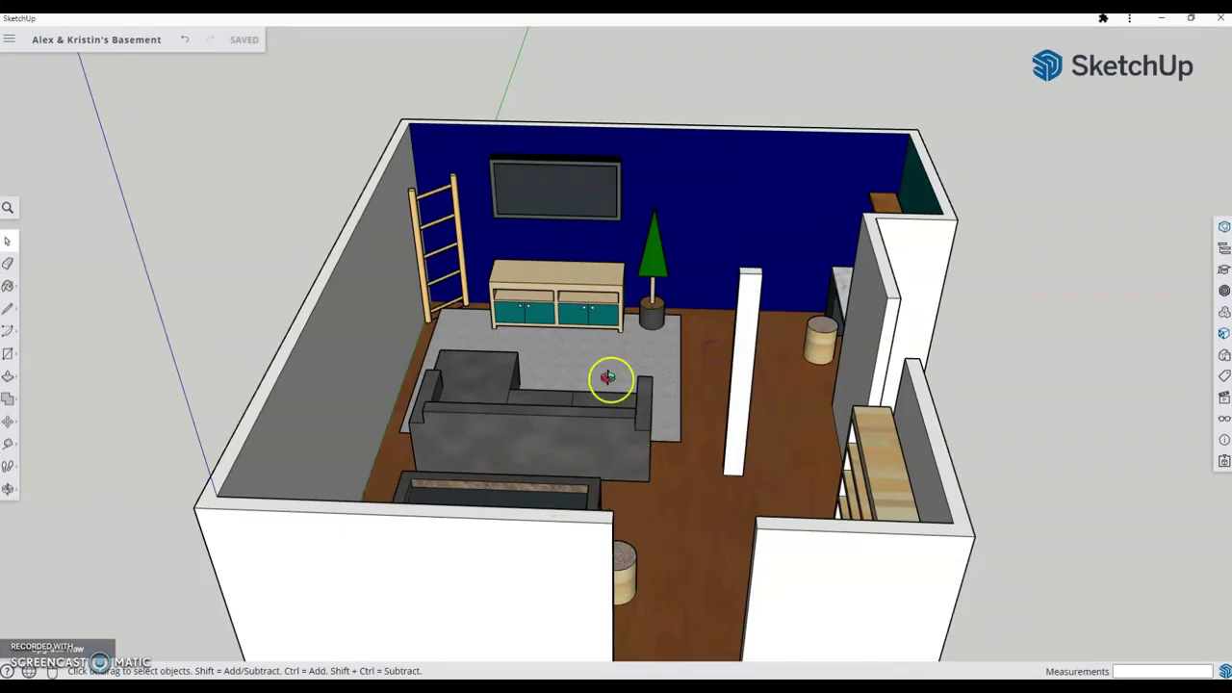
# Review the finished basement design, from the TV wall and couch to the game table and desk niche.
pyautogui.moveTo(610, 377); pyautogui.dragTo(761, 430, button='middle')
pyautogui.scroll(-3, 762, 430)
pyautogui.scroll(2, 638, 241)
pyautogui.moveTo(693, 232); pyautogui.dragTo(489, 195, button='middle')
pyautogui.scroll(2, 658, 240)
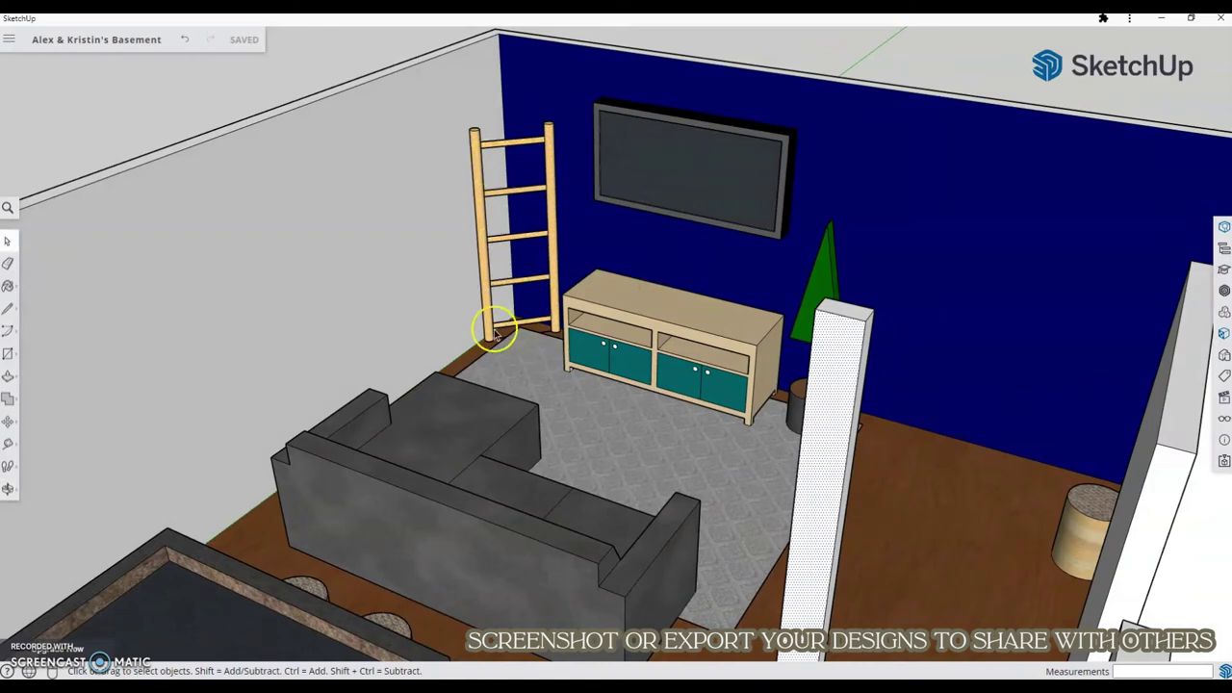
pyautogui.moveTo(494, 331); pyautogui.dragTo(860, 285, button='middle')
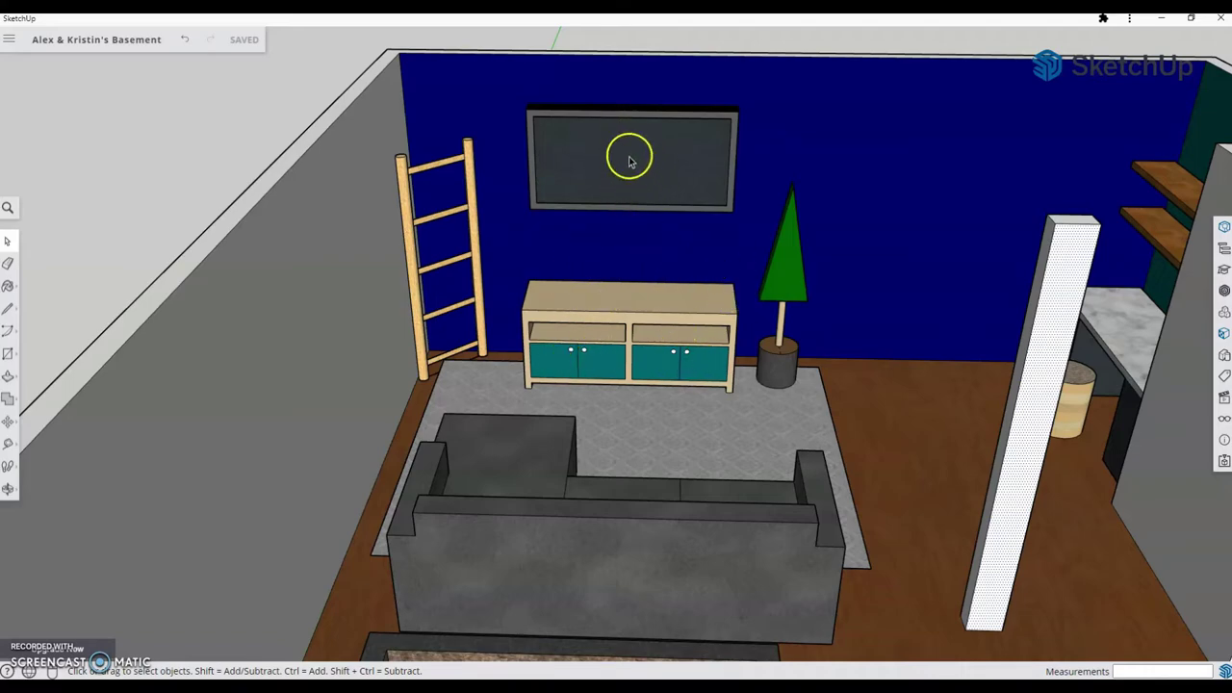
pyautogui.moveTo(644, 348); pyautogui.dragTo(760, 289, button='middle')
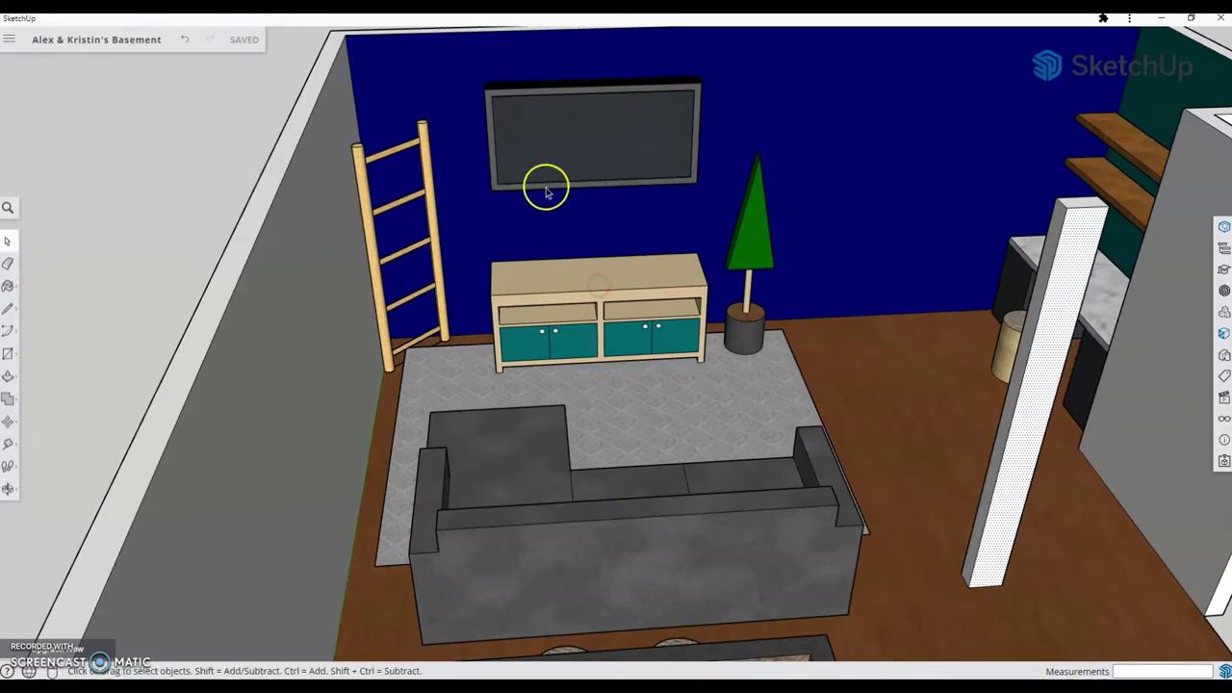
pyautogui.moveTo(548, 192); pyautogui.dragTo(582, 249, button='middle')
pyautogui.moveTo(828, 337); pyautogui.dragTo(586, 410, button='middle')
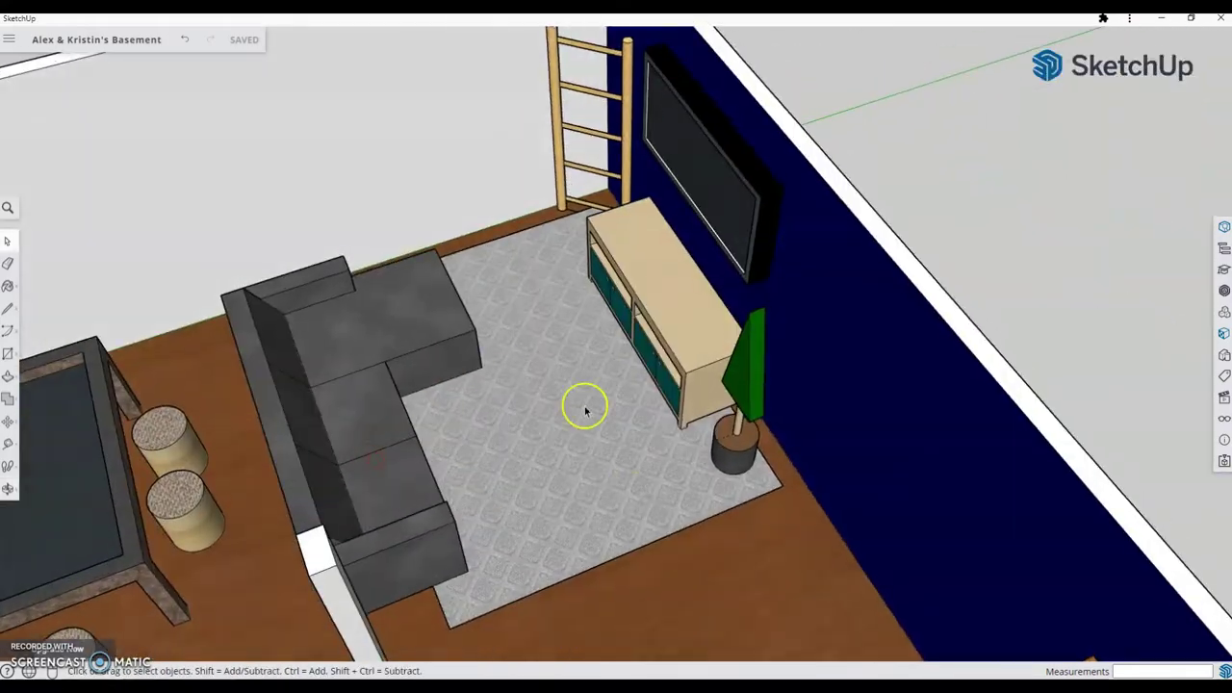
pyautogui.moveTo(164, 481); pyautogui.dragTo(831, 225, button='middle')
pyautogui.scroll(-3, 195, 337)
pyautogui.scroll(4, 815, 277)
pyautogui.moveTo(815, 277); pyautogui.dragTo(476, 286, button='middle')
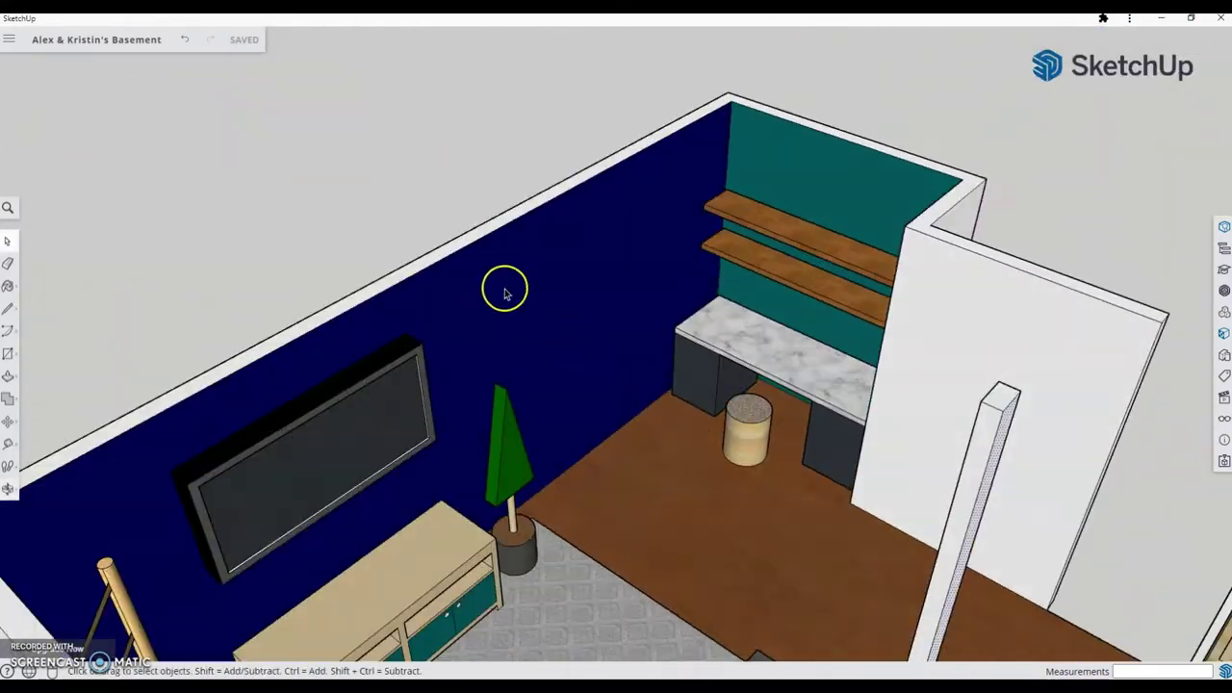
# Examine the desk niche with its wooden shelves, marble desktop, dark gray pedestals and stool.
pyautogui.moveTo(606, 306); pyautogui.dragTo(992, 279, button='middle')
pyautogui.scroll(3, 694, 132)
pyautogui.moveTo(693, 132); pyautogui.dragTo(606, 190, button='middle')
pyautogui.moveTo(570, 329); pyautogui.dragTo(403, 212, button='middle')
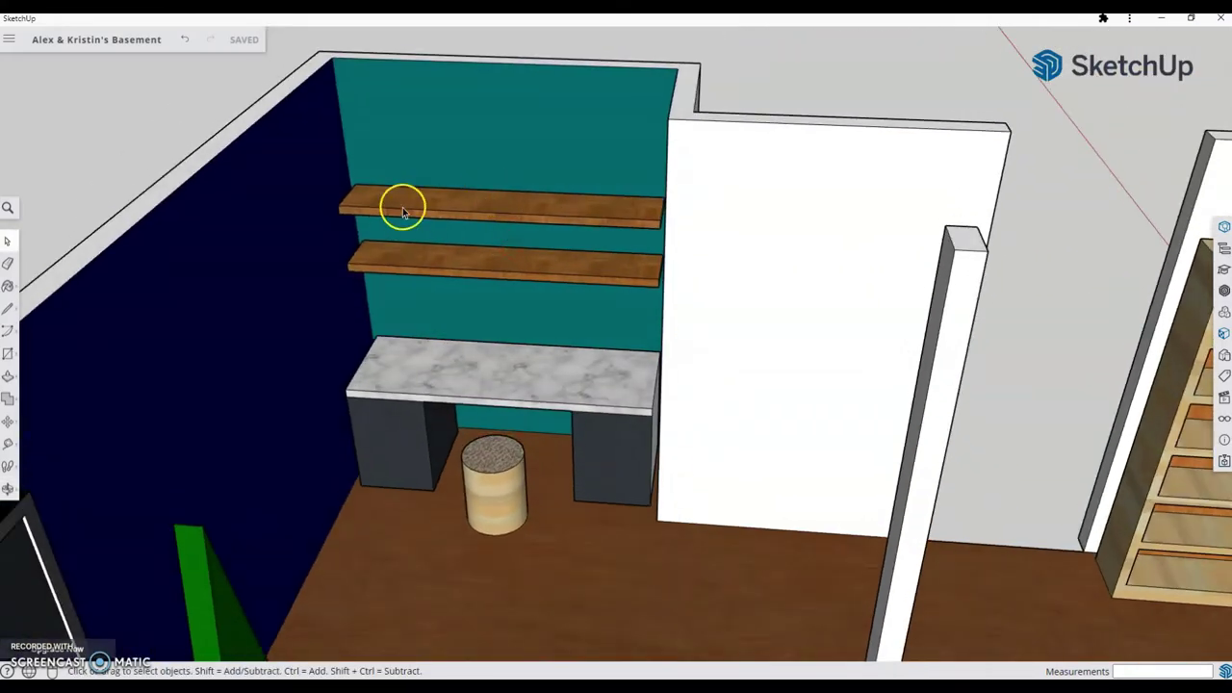
pyautogui.scroll(3, 476, 398)
pyautogui.moveTo(473, 416); pyautogui.dragTo(490, 401, button='middle')
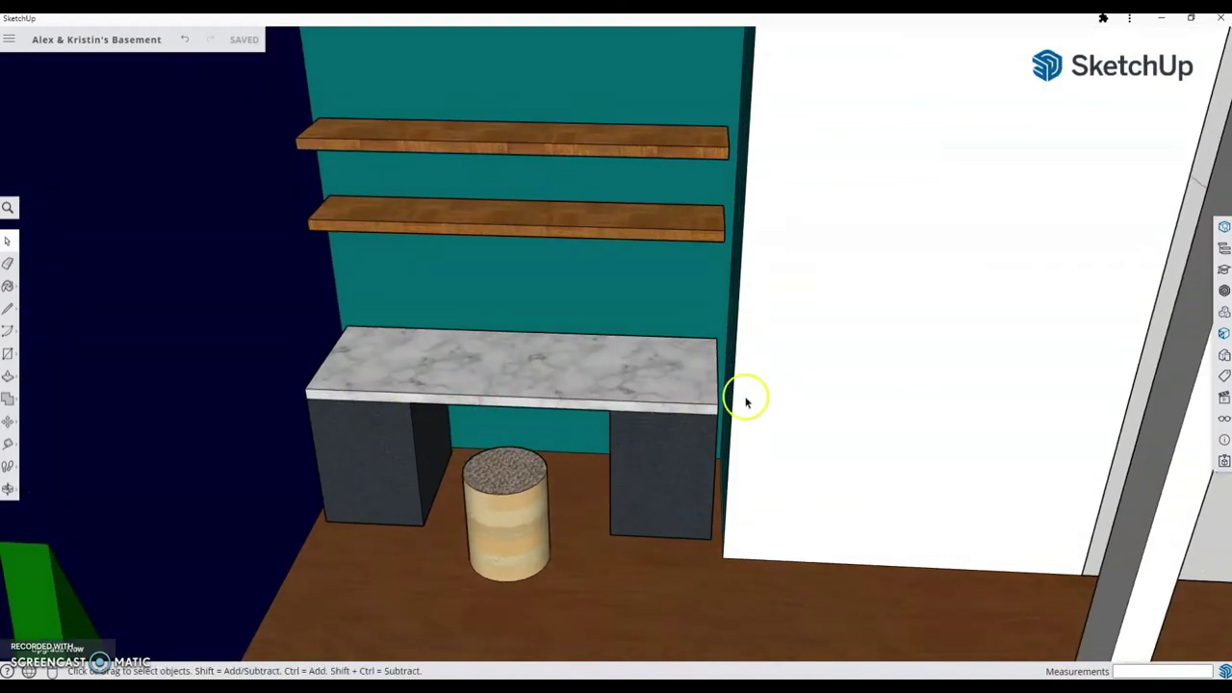
pyautogui.scroll(-5, 578, 424)
# Examine the living area and the game table with its stools in front of the teal end wall.
pyautogui.moveTo(578, 424); pyautogui.dragTo(329, 217, button='middle')
pyautogui.scroll(5, 501, 511)
pyautogui.scroll(-5, 479, 451)
pyautogui.scroll(-3, 478, 451)
pyautogui.scroll(4, 530, 256)
pyautogui.moveTo(530, 256); pyautogui.dragTo(295, 501, button='middle')
pyautogui.scroll(-3, 430, 376)
pyautogui.scroll(3, 430, 375)
pyautogui.scroll(2, 481, 429)
pyautogui.scroll(-4, 504, 421)
pyautogui.moveTo(527, 411); pyautogui.dragTo(371, 426, button='middle')
pyautogui.scroll(-3, 468, 385)
pyautogui.moveTo(515, 266); pyautogui.dragTo(545, 399, button='middle')
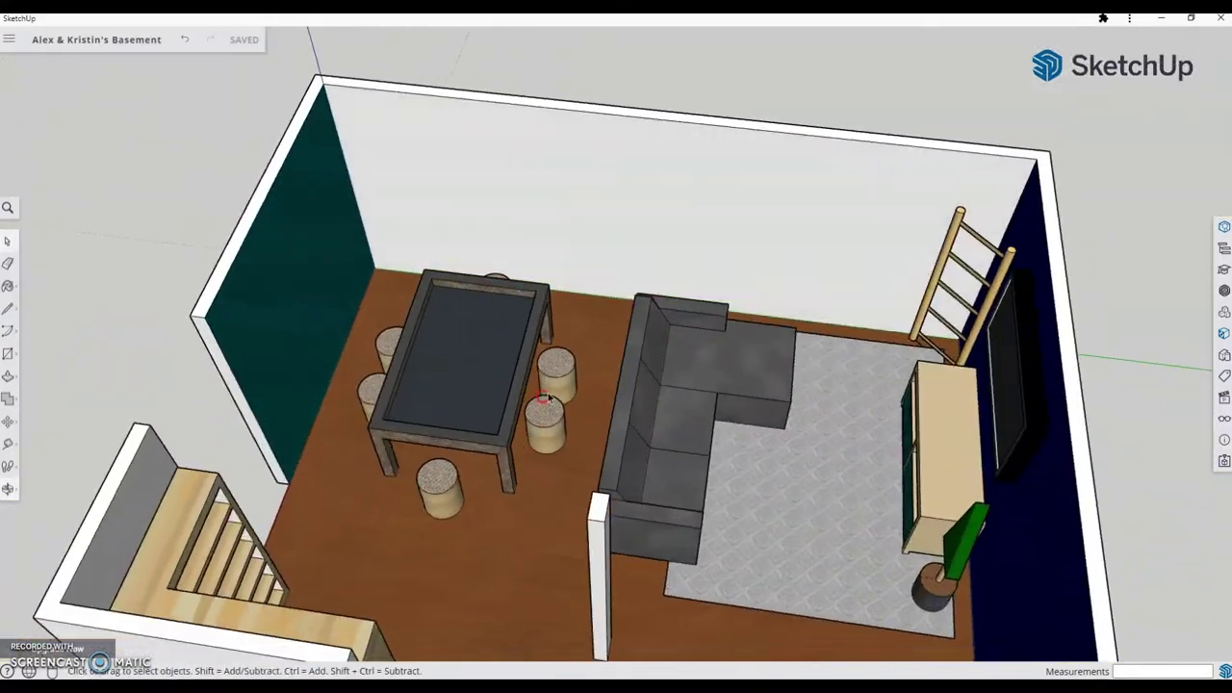
pyautogui.moveTo(468, 402); pyautogui.dragTo(672, 224, button='middle')
pyautogui.moveTo(810, 280); pyautogui.dragTo(581, 278, button='middle')
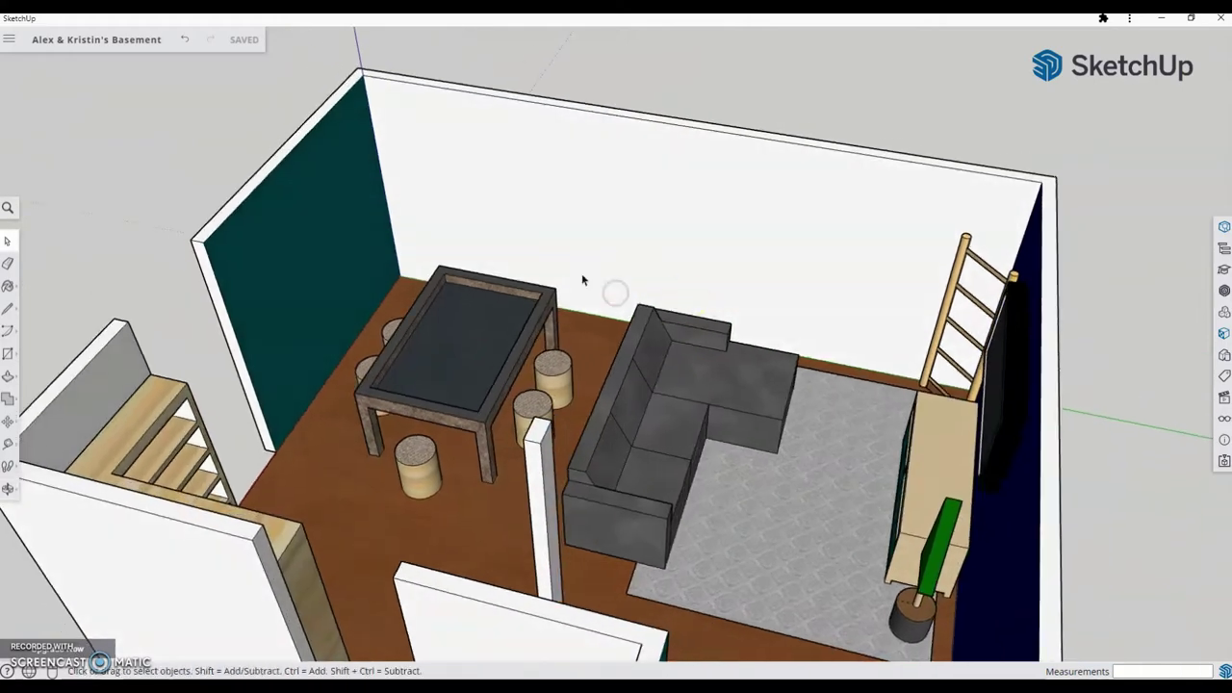
pyautogui.moveTo(460, 145); pyautogui.dragTo(325, 343, button='middle')
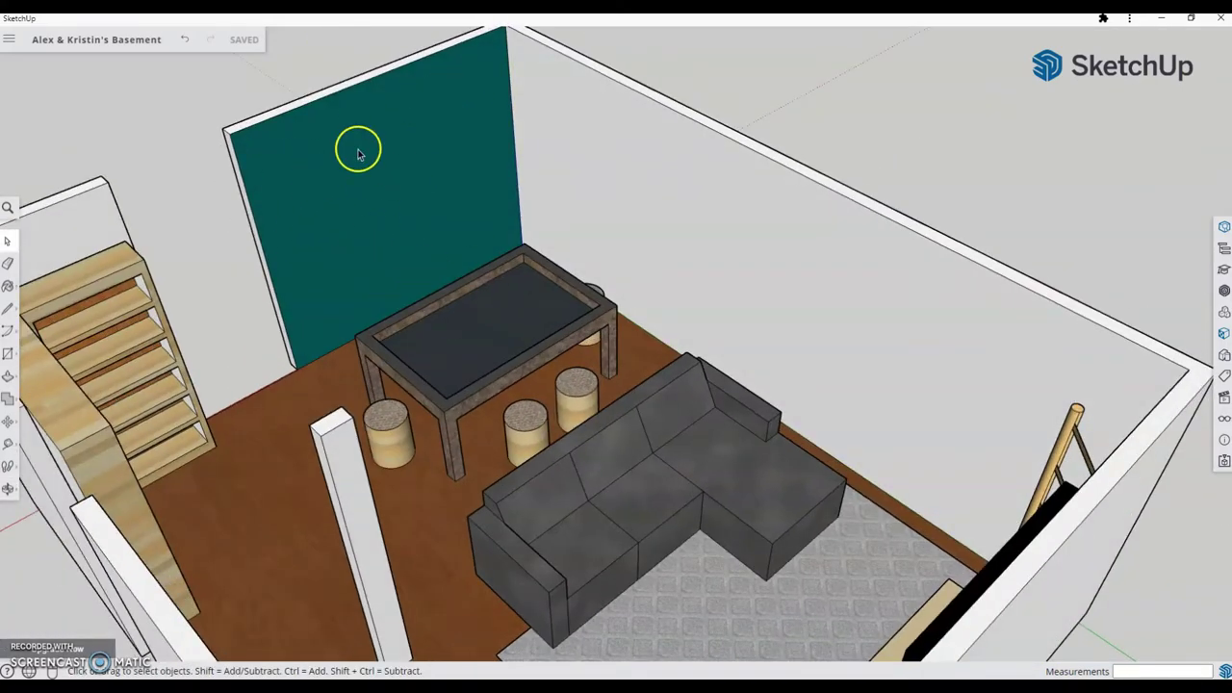
pyautogui.moveTo(359, 154); pyautogui.dragTo(498, 202, button='middle')
pyautogui.scroll(4, 685, 169)
pyautogui.moveTo(498, 298); pyautogui.dragTo(733, 451, button='middle')
# Review the whole basement layout from above, including the TV wall, couch, game table, shelving and desk.
pyautogui.scroll(-5, 581, 465)
pyautogui.moveTo(581, 467); pyautogui.dragTo(429, 495, button='middle')
pyautogui.scroll(-4, 517, 391)
pyautogui.moveTo(470, 596); pyautogui.dragTo(593, 297, button='middle')
pyautogui.scroll(3, 593, 298)
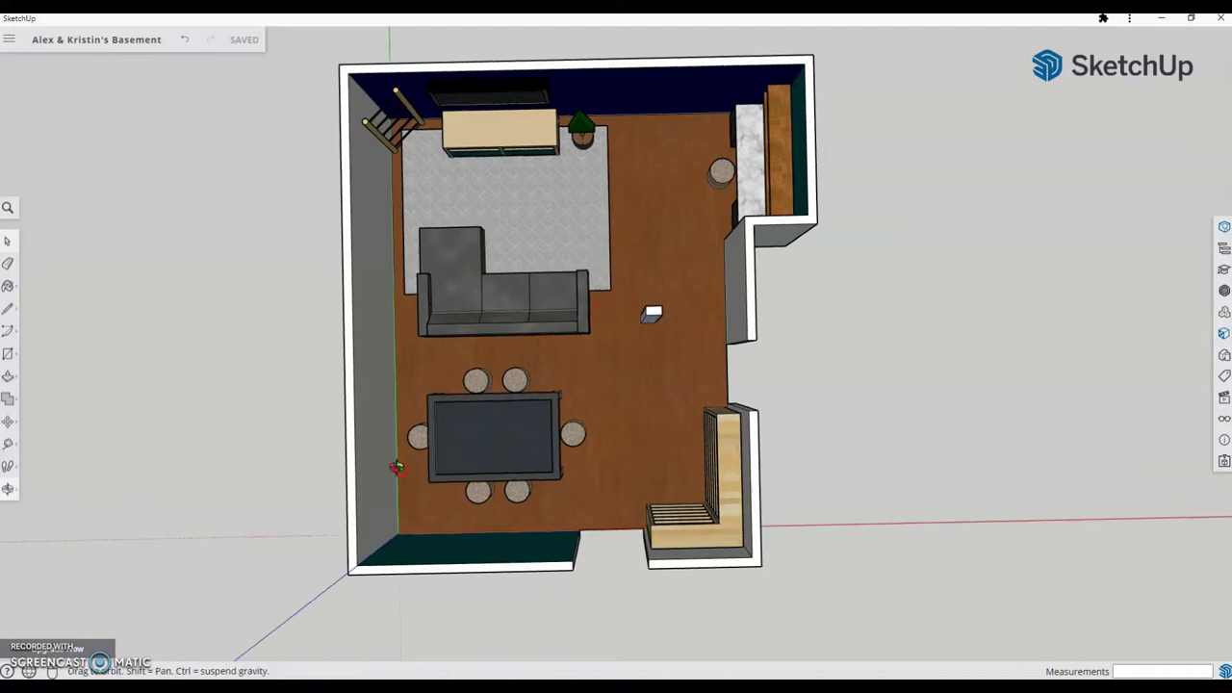
pyautogui.moveTo(397, 467); pyautogui.dragTo(378, 463, button='middle')
pyautogui.scroll(3, 523, 413)
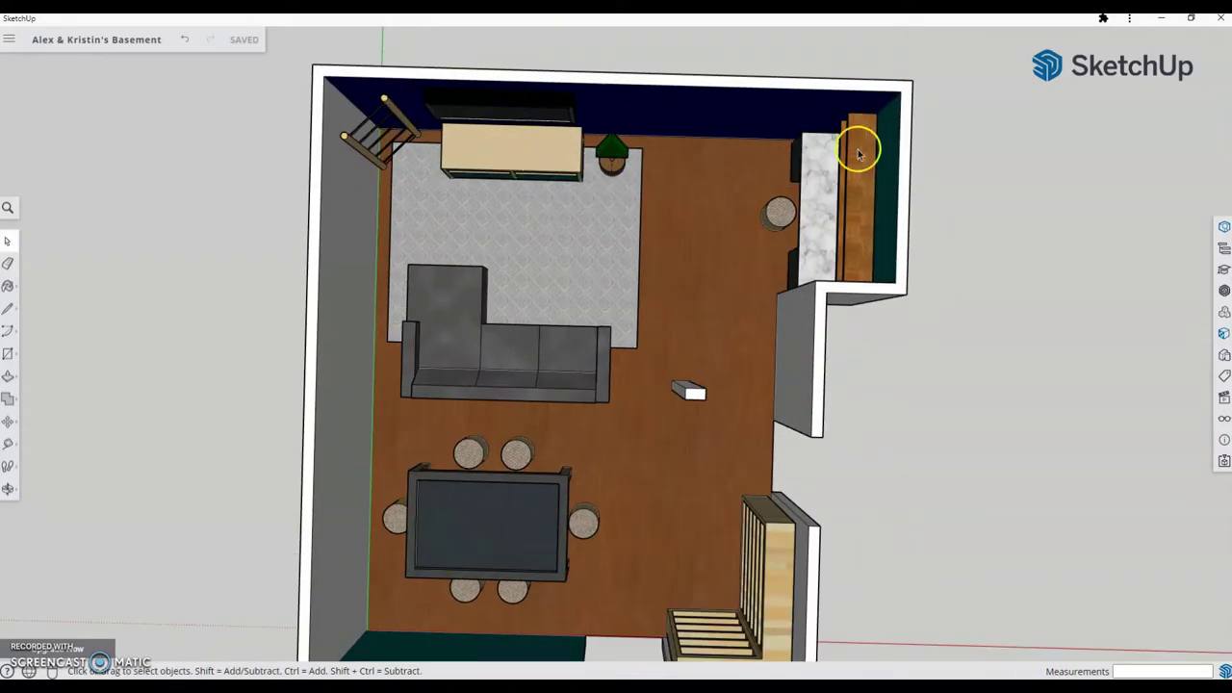
pyautogui.moveTo(860, 154); pyautogui.dragTo(435, 279, button='middle')
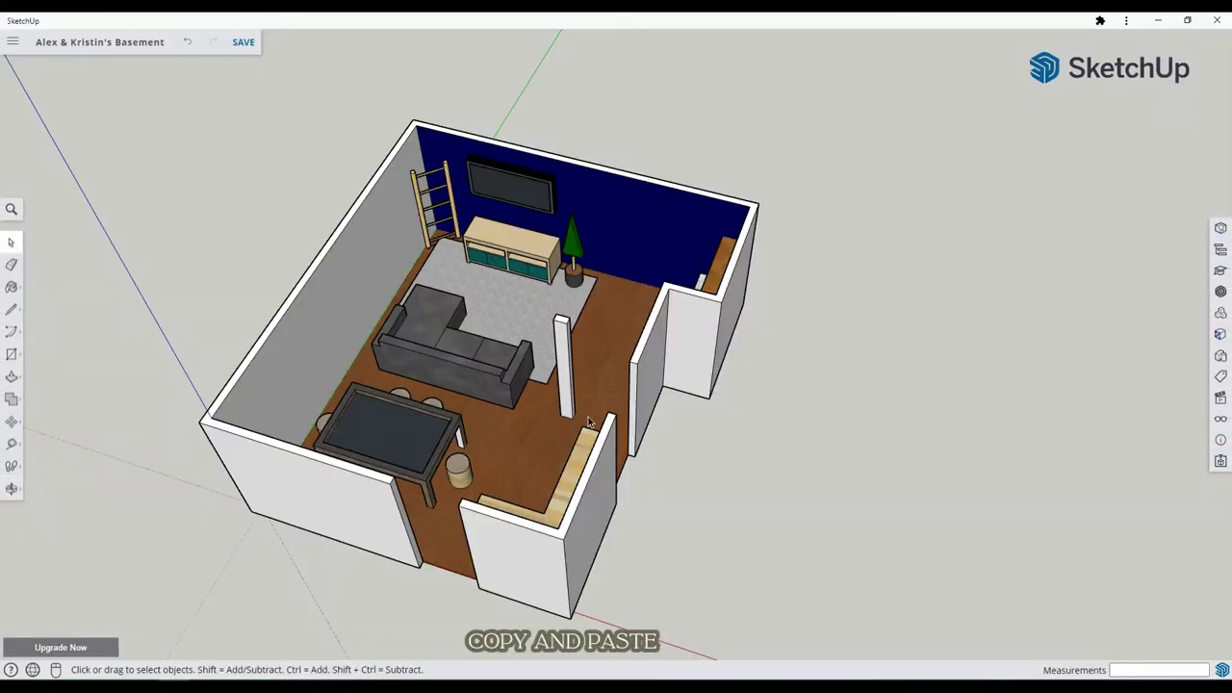
# Select and copy the whole room, and place a guide line about 38' along the red axis beside it.
pyautogui.moveTo(589, 421); pyautogui.dragTo(800, 539, button='middle')
pyautogui.scroll(-4, 755, 480)
pyautogui.moveTo(160, 371); pyautogui.dragTo(192, 433, button='middle')
pyautogui.moveTo(275, 162); pyautogui.dragTo(735, 572)
pyautogui.moveTo(735, 572); pyautogui.dragTo(636, 424, button='middle')
pyautogui.click(11, 444)
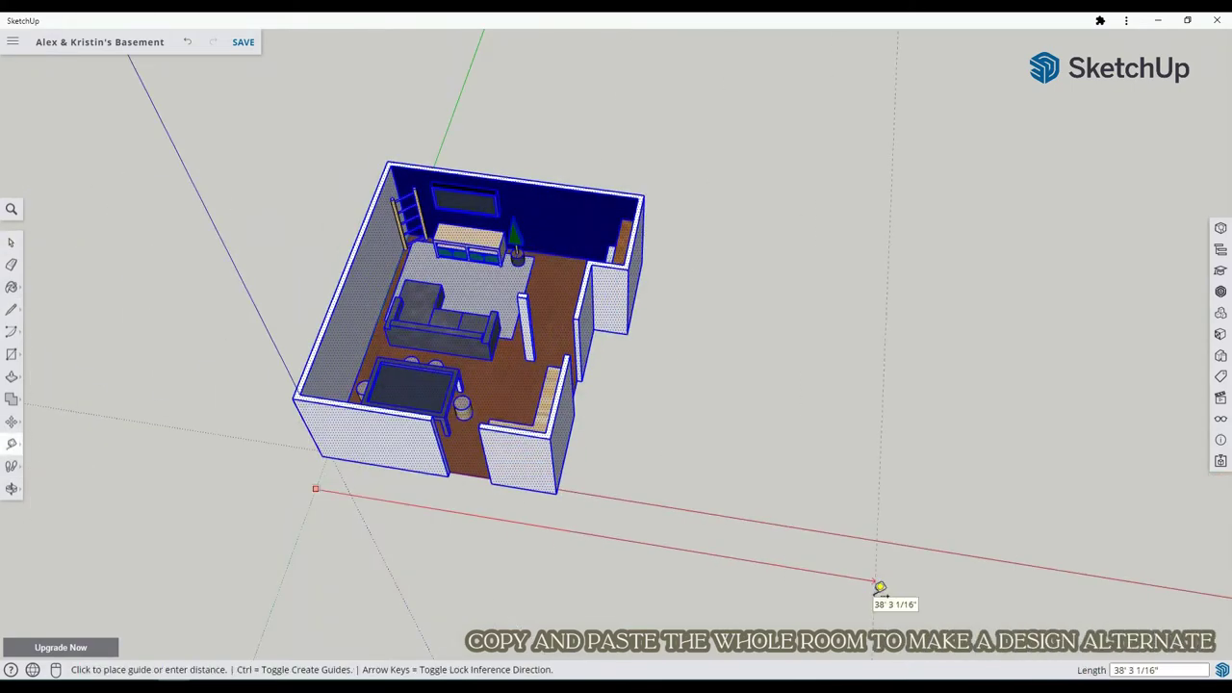
pyautogui.moveTo(191, 414); pyautogui.dragTo(217, 456, button='middle')
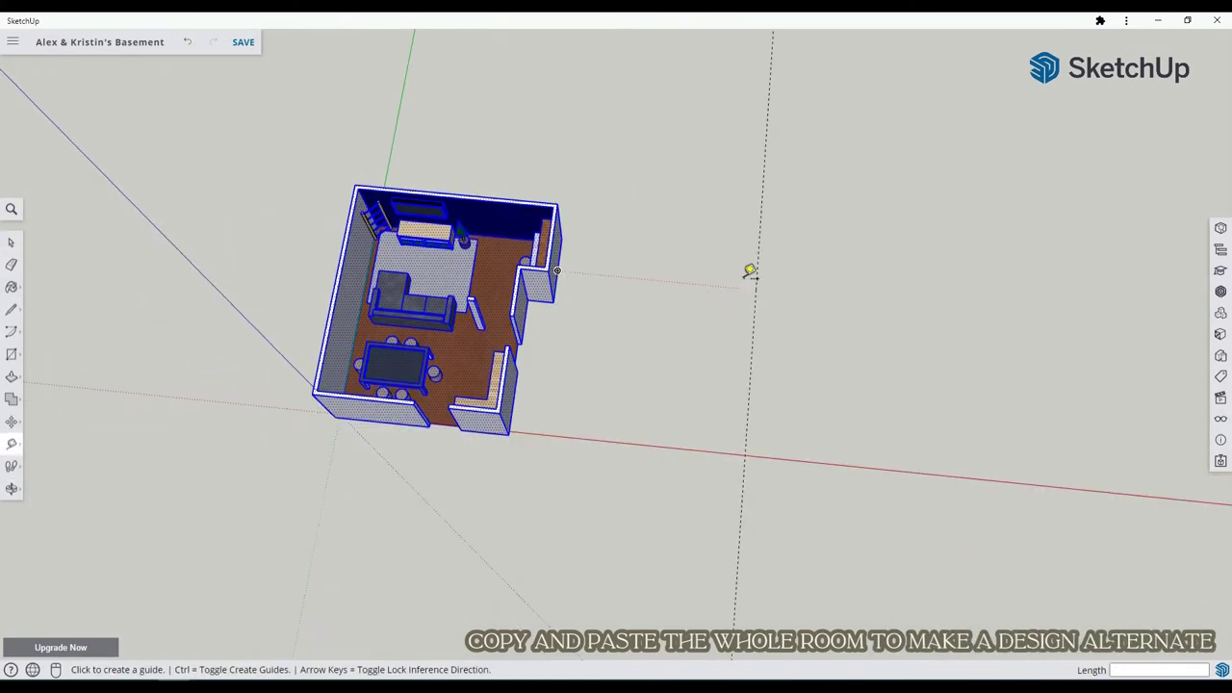
# Paste the copied room and align its outer corner with the point where the guide crosses the red axis.
pyautogui.hotkey('ctrl', 'v')
pyautogui.scroll(5, 746, 452)
pyautogui.moveTo(745, 453); pyautogui.dragTo(749, 396, button='middle')
pyautogui.click(749, 397)
pyautogui.click(749, 397)
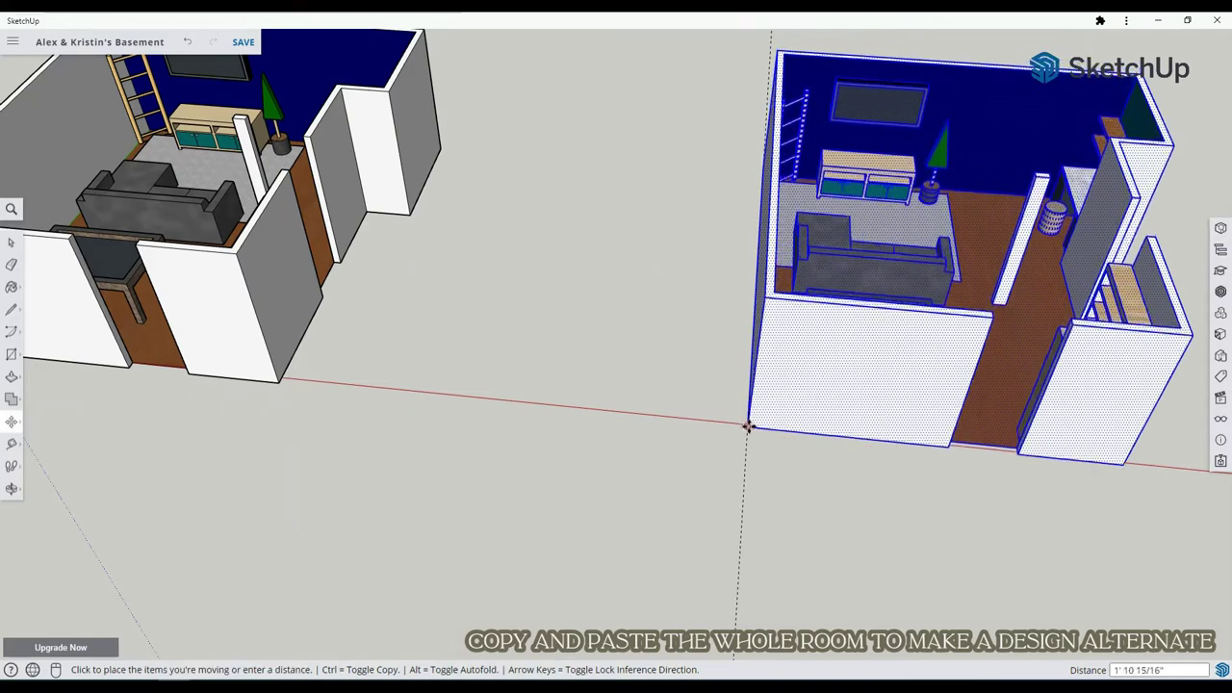
pyautogui.scroll(5, 748, 432)
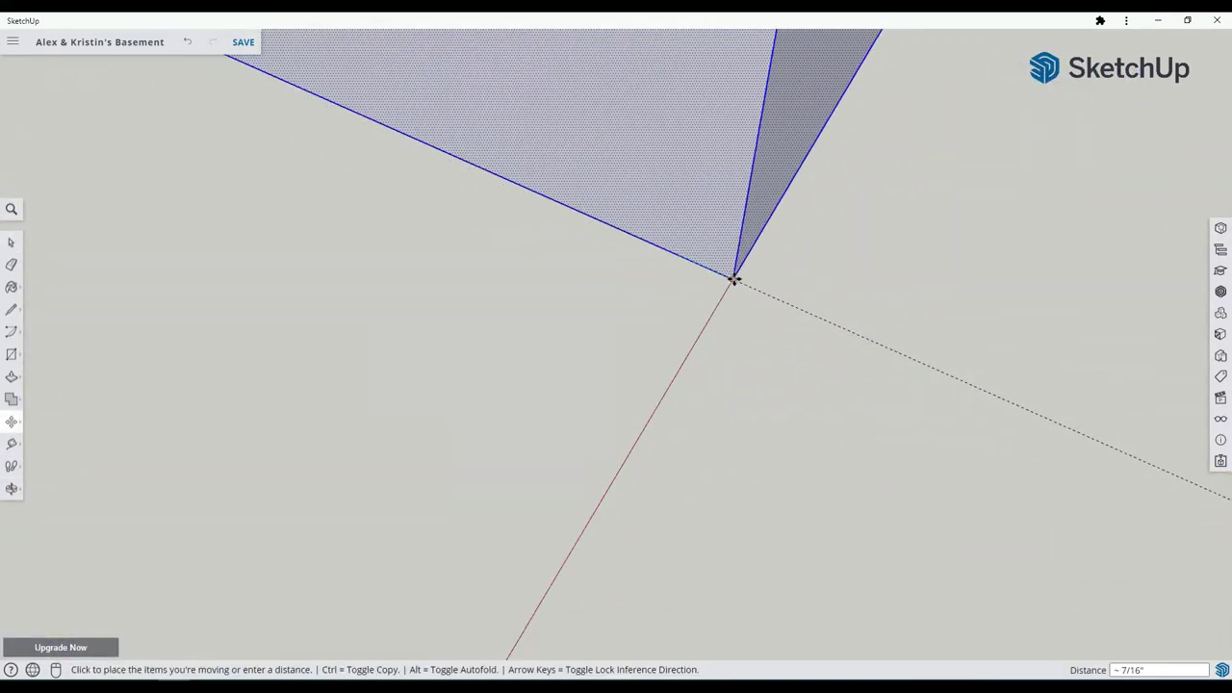
pyautogui.click(734, 280)
pyautogui.scroll(-10, 602, 405)
pyautogui.scroll(3, 748, 506)
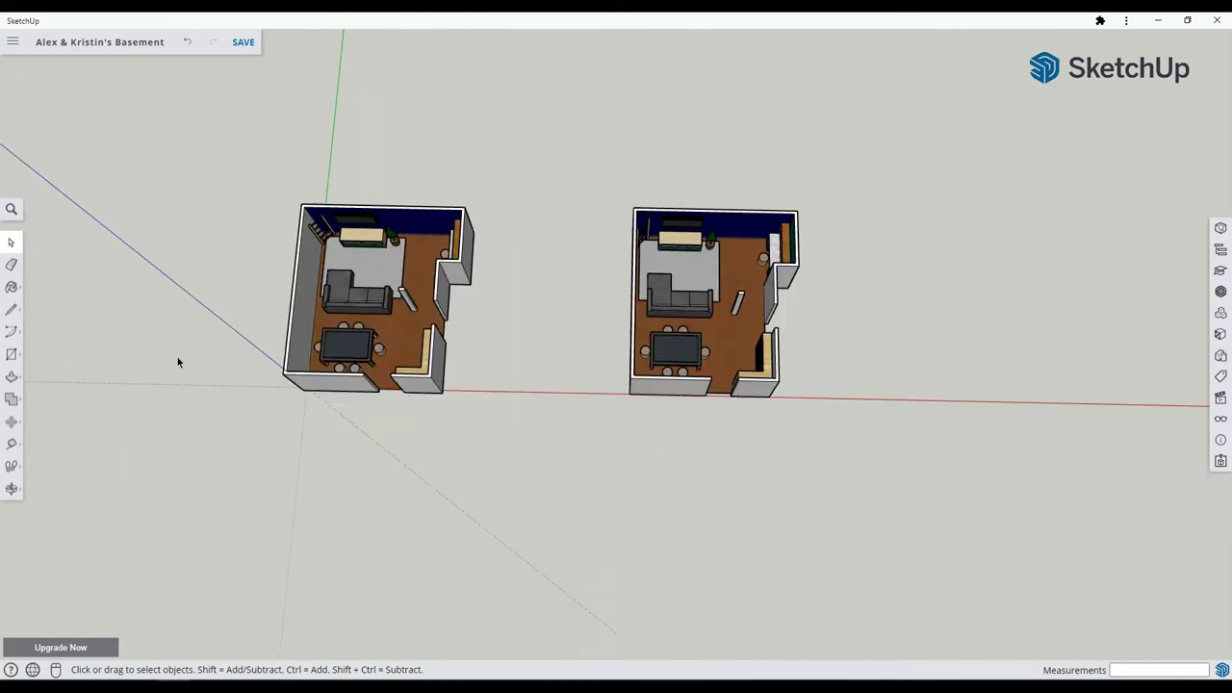
pyautogui.scroll(8, 371, 318)
pyautogui.moveTo(924, 423); pyautogui.dragTo(732, 462, button='middle')
pyautogui.scroll(2, 608, 403)
pyautogui.scroll(5, 566, 348)
pyautogui.click(565, 349)
pyautogui.moveTo(565, 349); pyautogui.dragTo(366, 375, button='middle')
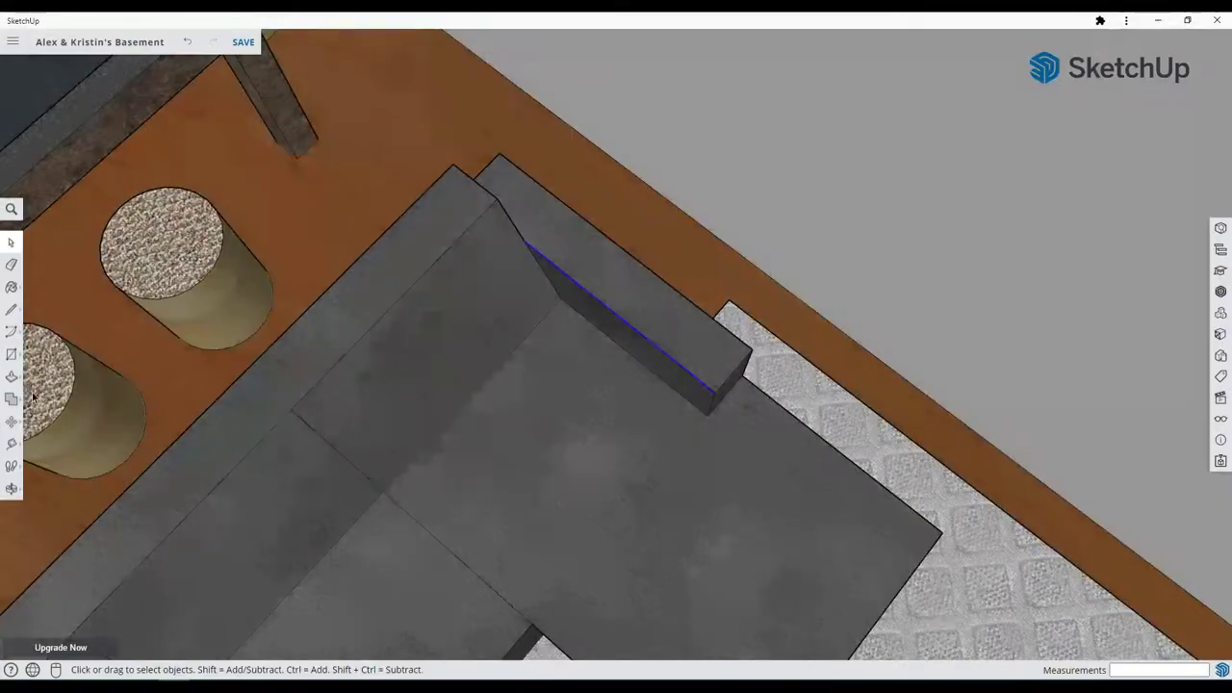
pyautogui.scroll(-3, 616, 414)
pyautogui.moveTo(616, 414); pyautogui.dragTo(703, 434, button='middle')
pyautogui.scroll(-3, 703, 433)
pyautogui.click(12, 444)
# Lower the copied room's walls with Push/Pull on their top face so the couch area is easier to reach.
pyautogui.scroll(-5, 633, 382)
pyautogui.moveTo(633, 382); pyautogui.dragTo(523, 468, button='middle')
pyautogui.scroll(-3, 523, 468)
pyautogui.moveTo(525, 536); pyautogui.dragTo(411, 411, button='middle')
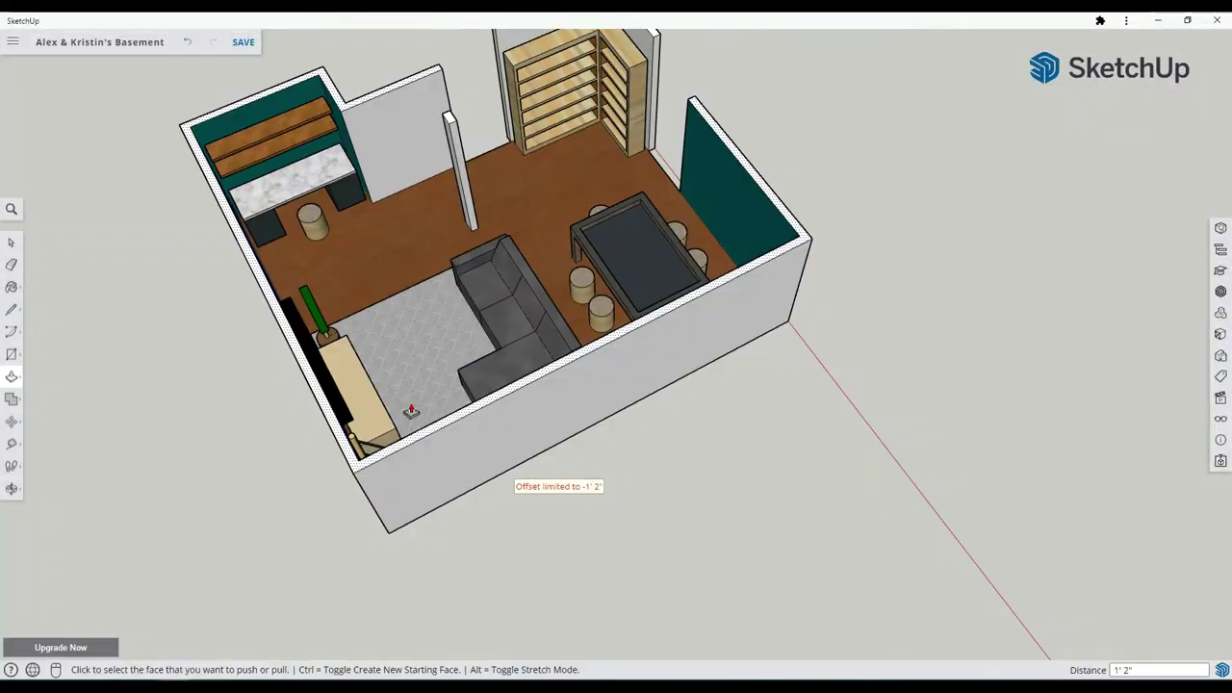
pyautogui.click(452, 479)
pyautogui.scroll(3, 472, 453)
pyautogui.hotkey('ctrl', 'z')
pyautogui.scroll(-5, 552, 458)
pyautogui.click(552, 462)
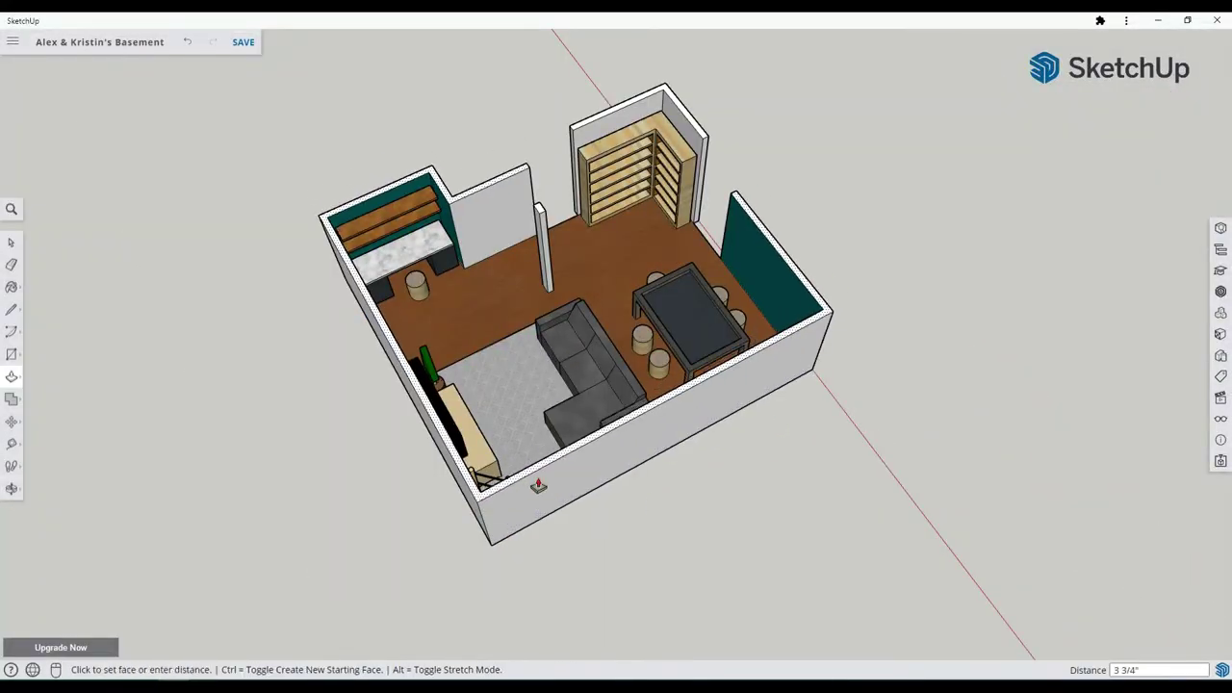
pyautogui.scroll(6, 542, 493)
# Delete the armrest on the chaise side of the copied couch and redraw the missing seat face.
pyautogui.press('l')
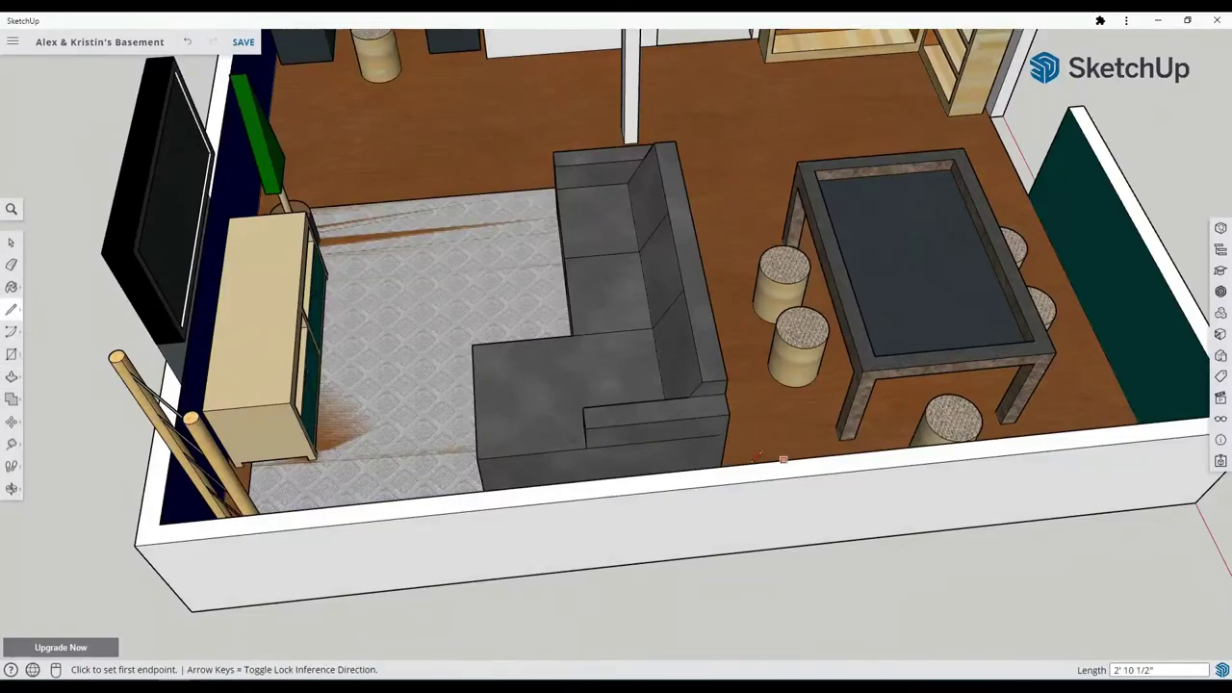
pyautogui.scroll(2, 578, 452)
pyautogui.click(531, 437)
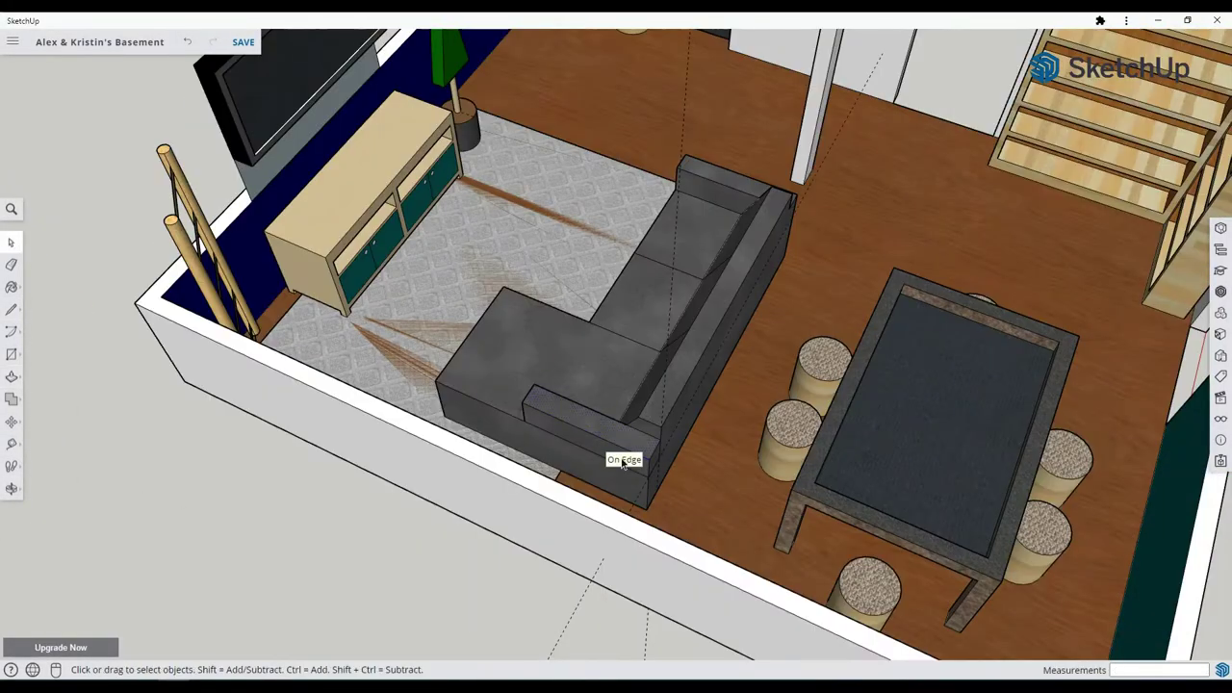
pyautogui.press('Delete')
pyautogui.moveTo(623, 464); pyautogui.dragTo(695, 423, button='middle')
pyautogui.click(13, 311)
pyautogui.moveTo(729, 474); pyautogui.dragTo(729, 514, button='middle')
pyautogui.press('space')
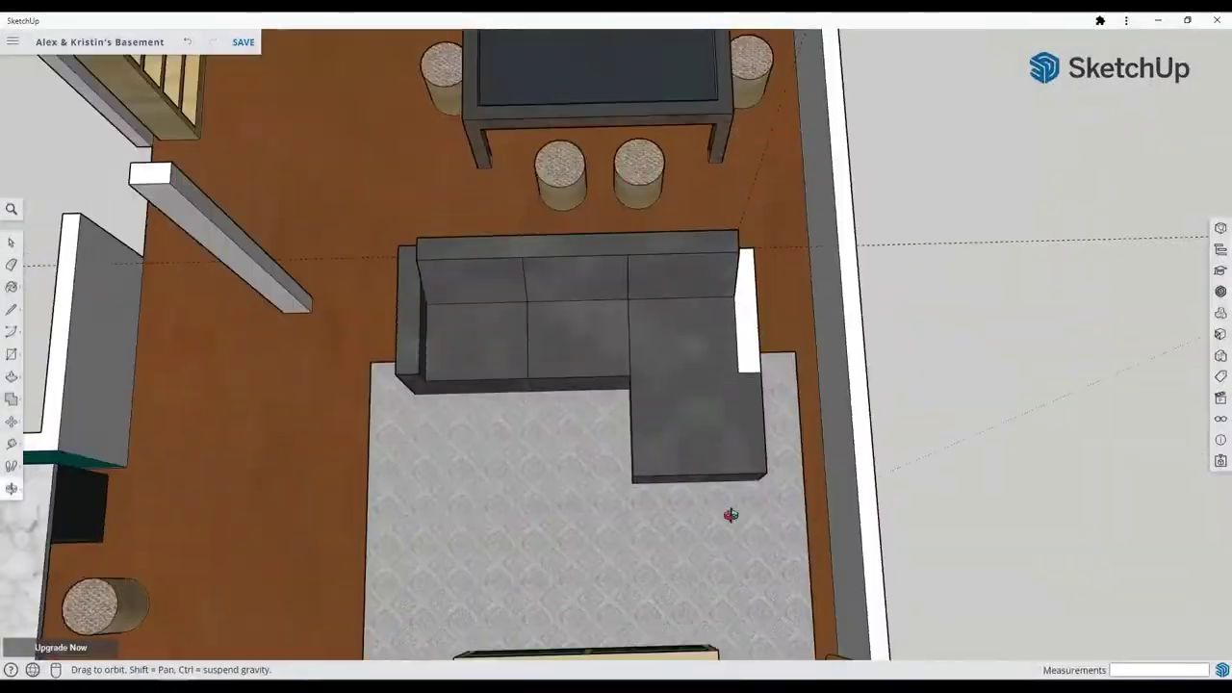
# Lay out guides and draw a forward extension of the seat beside the remaining armrest to form a second chaise.
pyautogui.press('t')
pyautogui.click(687, 476)
pyautogui.scroll(3, 203, 400)
pyautogui.scroll(3, 525, 312)
pyautogui.moveTo(525, 312); pyautogui.dragTo(616, 289, button='middle')
pyautogui.click(517, 385)
pyautogui.click(626, 229)
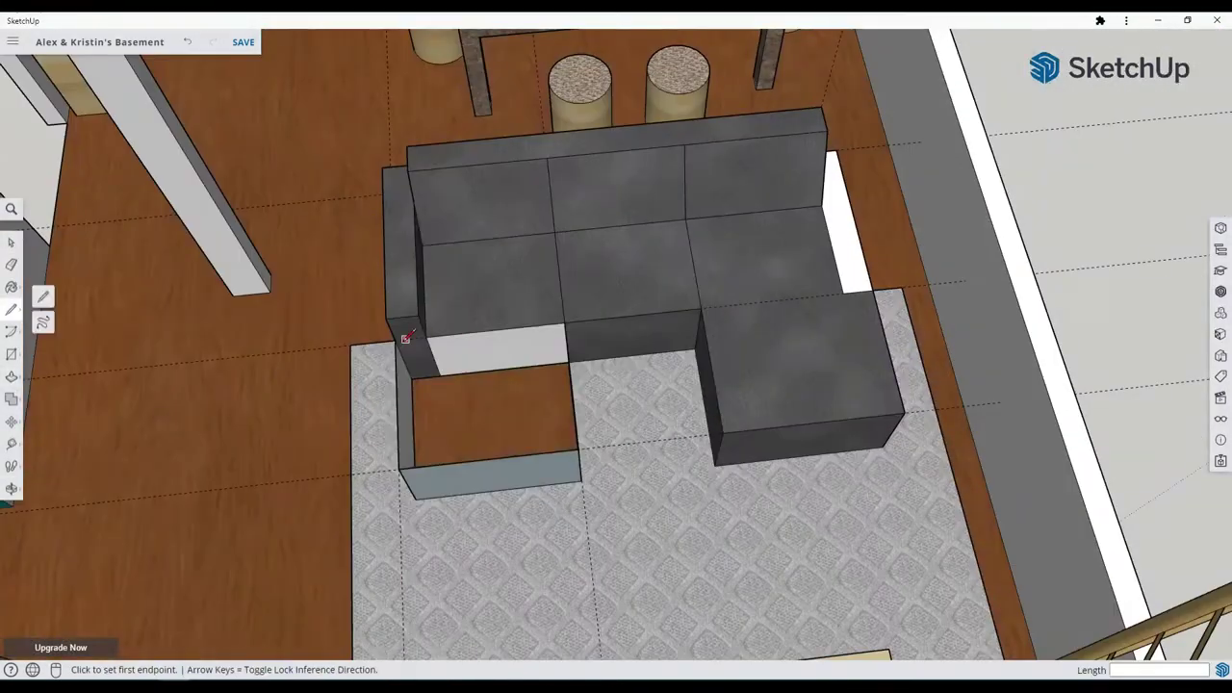
# Place guides across the couch's original chaise at 1'9" and 1'1 1/2".
pyautogui.scroll(-5, 514, 401)
pyautogui.moveTo(578, 410); pyautogui.dragTo(732, 404, button='middle')
pyautogui.scroll(5, 635, 433)
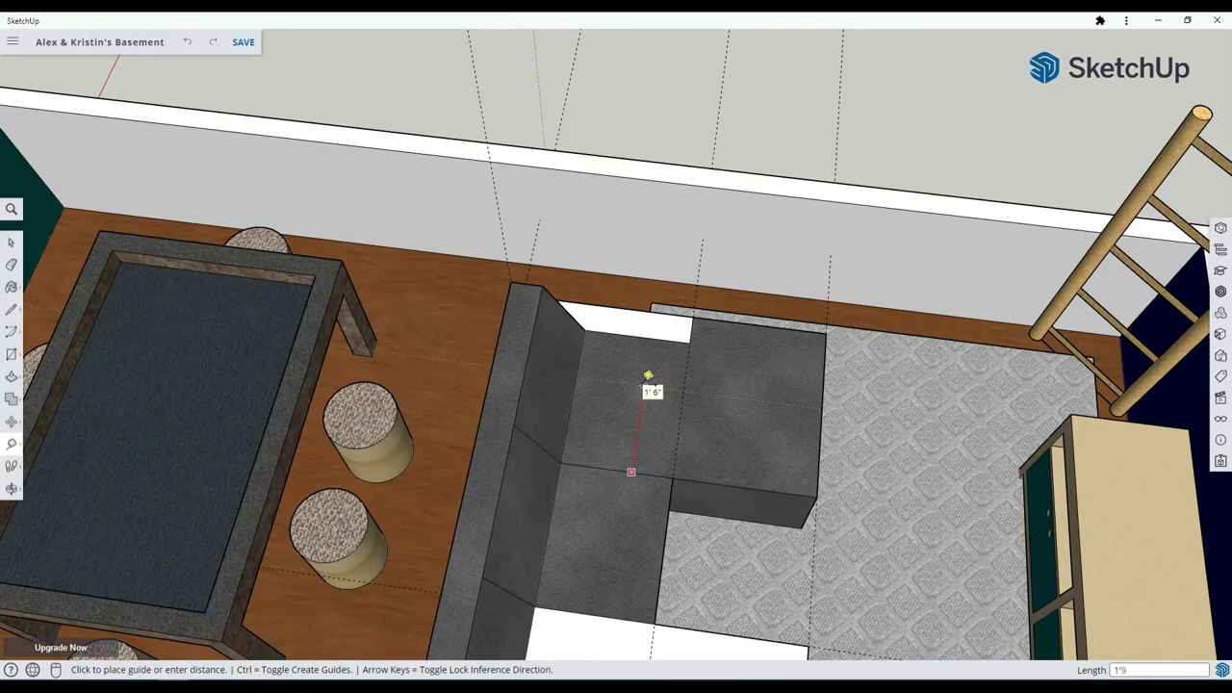
pyautogui.press('Return')
pyautogui.scroll(-5, 643, 383)
pyautogui.moveTo(643, 384); pyautogui.dragTo(424, 365, button='middle')
pyautogui.moveTo(661, 313); pyautogui.dragTo(539, 327, button='middle')
pyautogui.scroll(5, 636, 337)
pyautogui.click(599, 357)
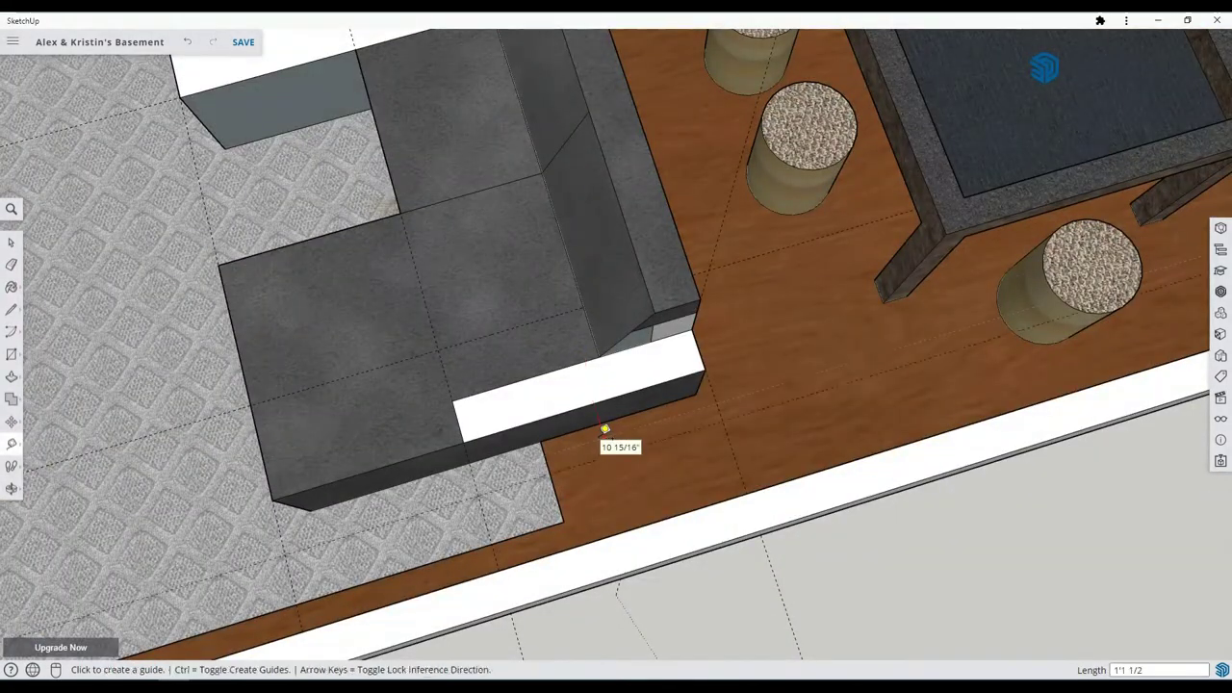
pyautogui.moveTo(604, 430); pyautogui.dragTo(1107, 407, button='middle')
pyautogui.press('Return')
# Place a guide 2'2 1/2" beyond the front of the original chaise and another 6" past it.
pyautogui.moveTo(713, 385); pyautogui.dragTo(683, 352, button='middle')
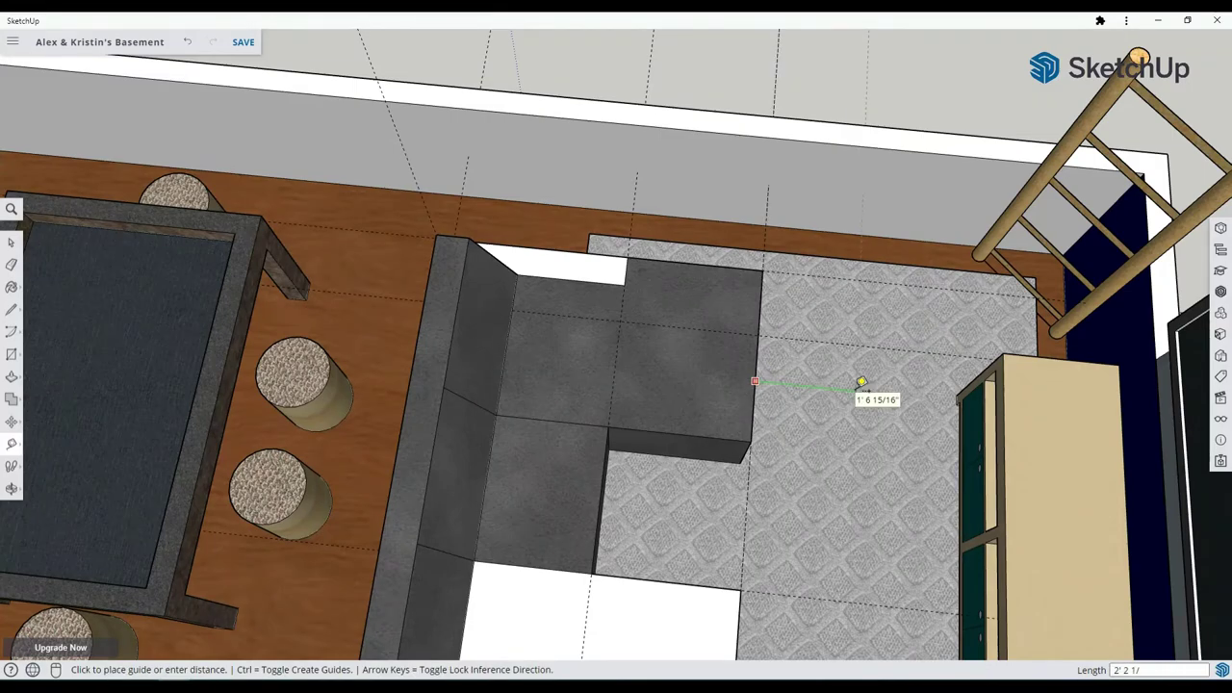
pyautogui.write('2')
pyautogui.press('Return')
pyautogui.keyDown('shift'); pyautogui.moveTo(862, 383); pyautogui.dragTo(671, 362, button='middle'); pyautogui.keyUp('shift')
pyautogui.click(367, 495)
pyautogui.write('6')
pyautogui.press('Return')
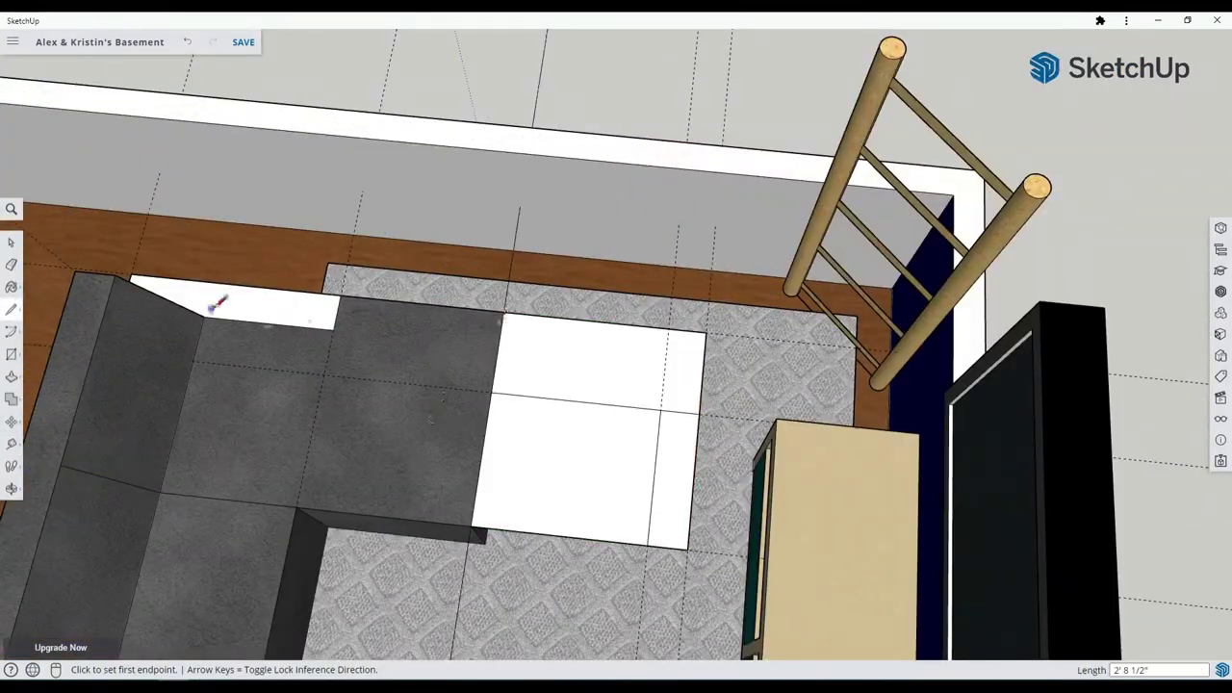
# Draw the added seat section in front of the original chaise along the guides, with a dividing line for its end armrest.
pyautogui.moveTo(218, 303); pyautogui.dragTo(64, 416, button='middle')
pyautogui.click(12, 309)
pyautogui.moveTo(635, 337)
pyautogui.mouseDown(button='middle')
pyautogui.moveTo(647, 371)
pyautogui.moveTo(670, 310)
pyautogui.mouseUp(button='middle')
pyautogui.click(660, 380)
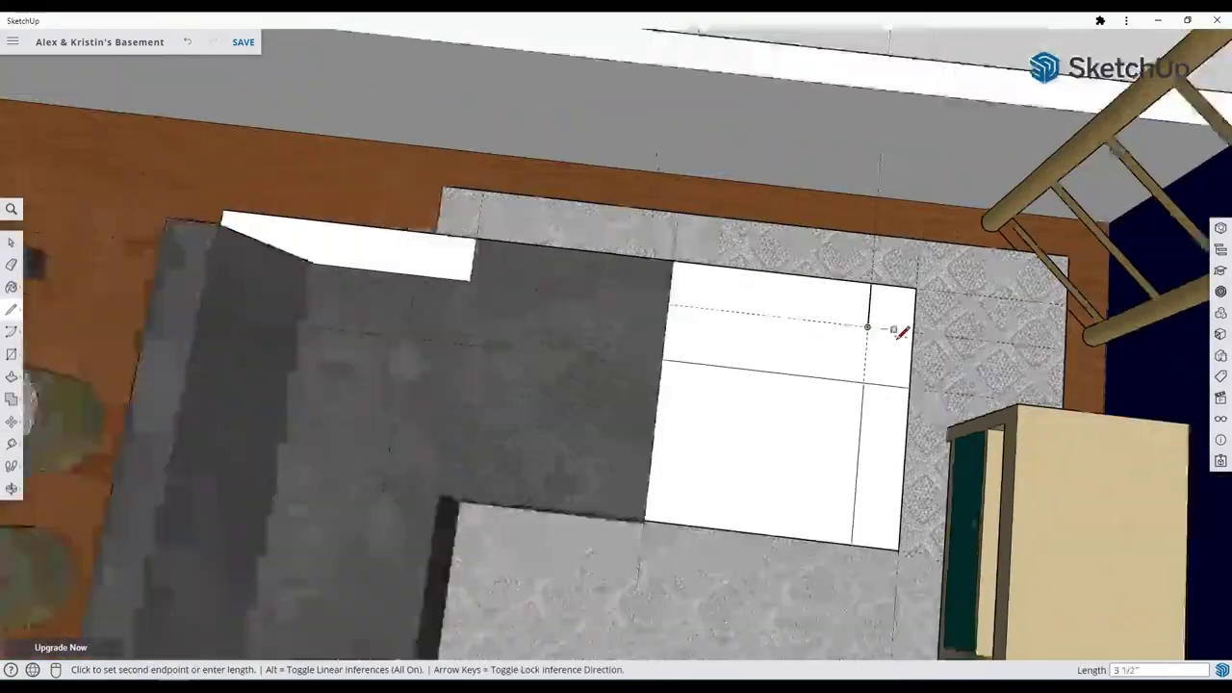
pyautogui.scroll(-2, 894, 332)
pyautogui.click(877, 328)
pyautogui.click(879, 299)
# Build a raised backrest along the wall side of the couch, running the length of the extended seating.
pyautogui.click(12, 443)
pyautogui.moveTo(414, 280); pyautogui.dragTo(1111, 465, button='middle')
pyautogui.click(476, 211)
pyautogui.scroll(4, 475, 212)
pyautogui.scroll(-5, 669, 355)
pyautogui.moveTo(670, 355); pyautogui.dragTo(3, 344, button='middle')
pyautogui.press('space')
pyautogui.moveTo(632, 371); pyautogui.dragTo(1079, 385, button='middle')
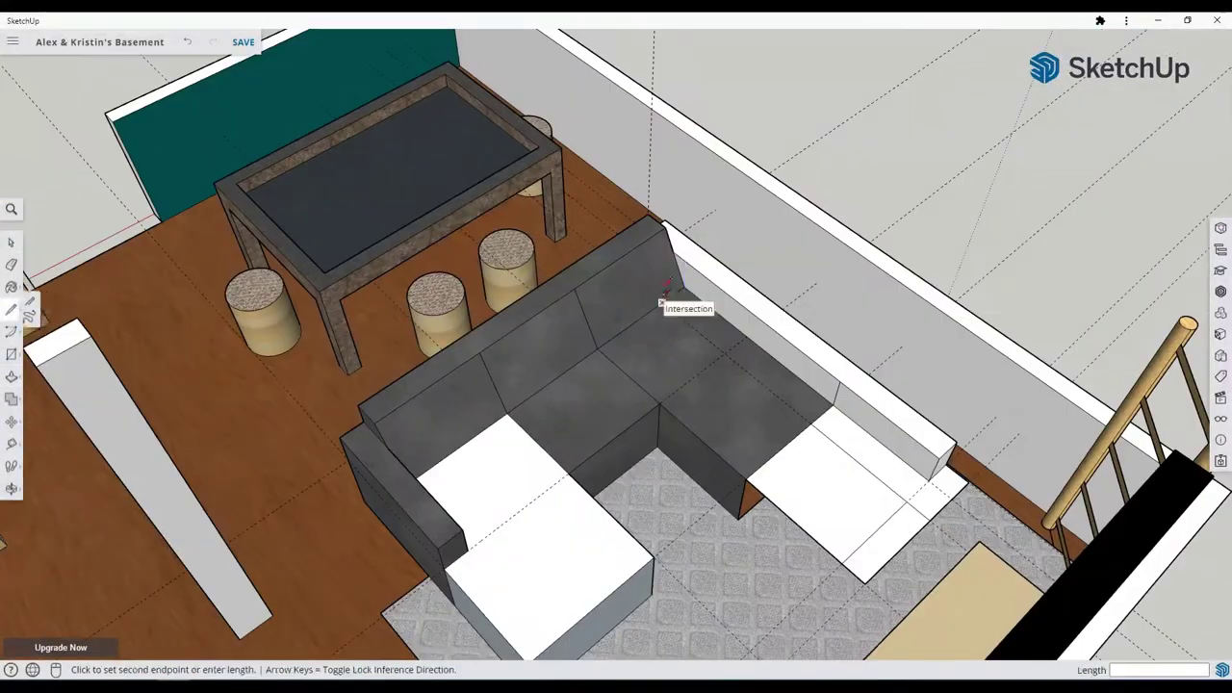
# Draw lines to close the open side and end faces of the added seat section.
pyautogui.moveTo(680, 289); pyautogui.dragTo(910, 539, button='middle')
pyautogui.scroll(-3, 704, 443)
pyautogui.moveTo(703, 442); pyautogui.dragTo(318, 434, button='middle')
pyautogui.scroll(5, 559, 449)
pyautogui.moveTo(558, 449); pyautogui.dragTo(462, 501, button='middle')
pyautogui.click(452, 570)
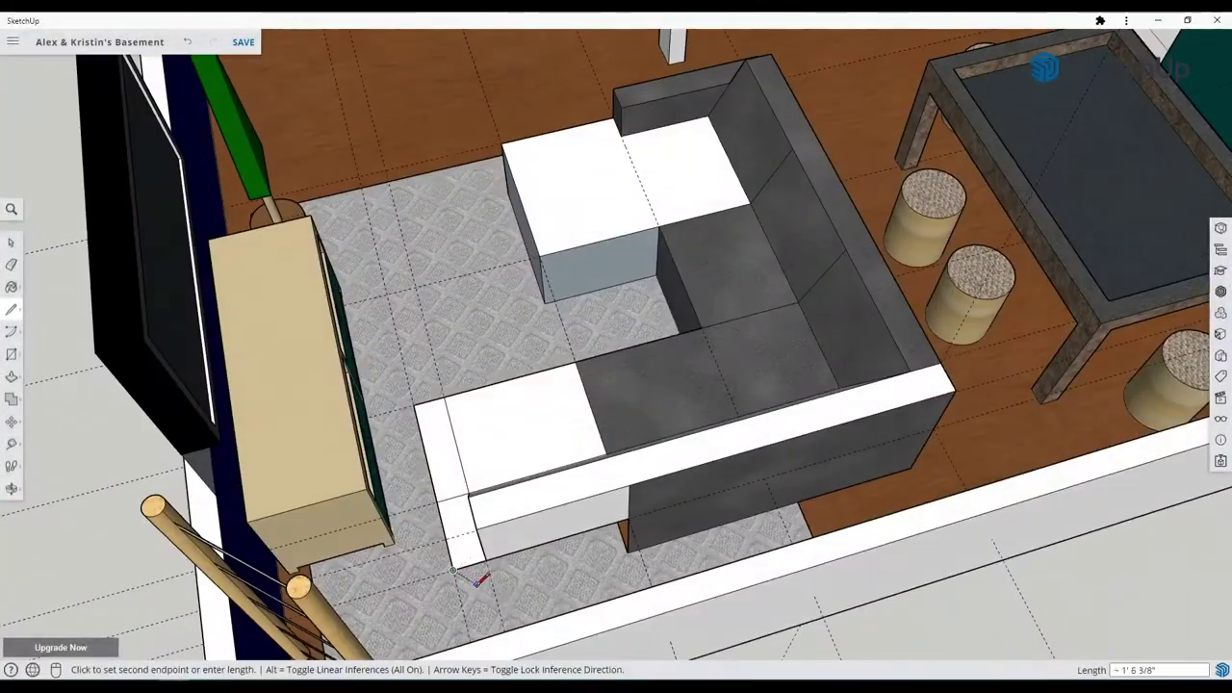
pyautogui.moveTo(631, 547); pyautogui.dragTo(790, 419, button='middle')
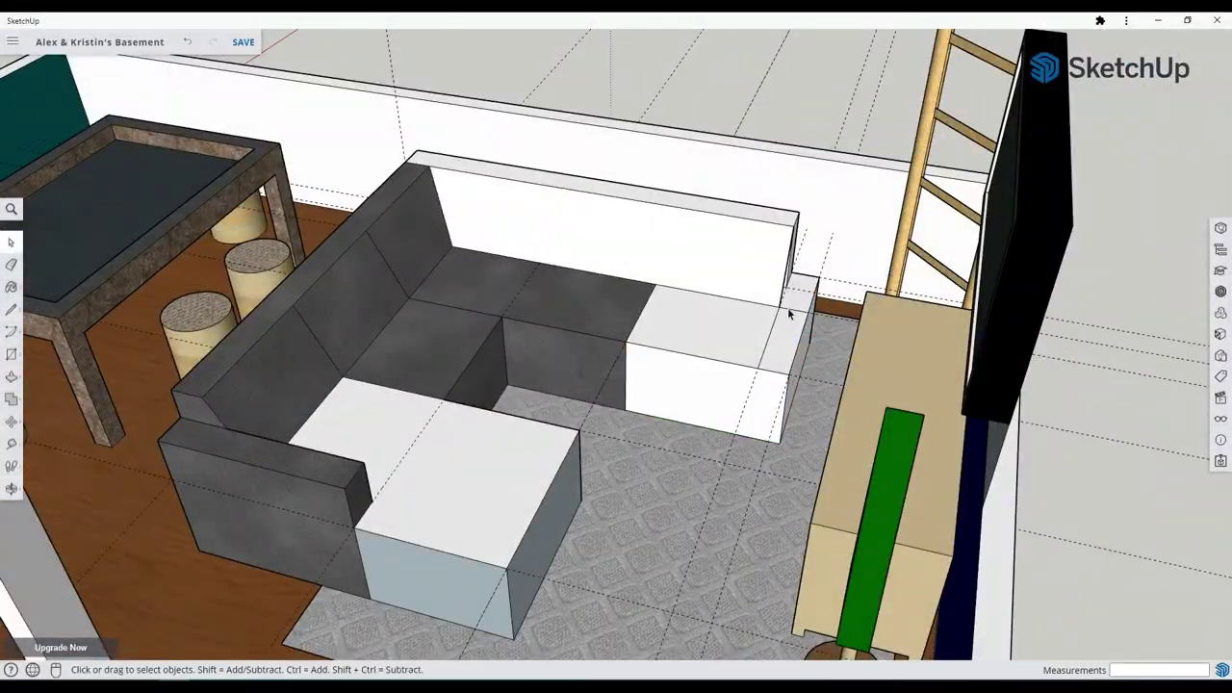
# Select the whole reshaped sectional and move it toward the room's side wall.
pyautogui.moveTo(789, 314); pyautogui.dragTo(17, 324, button='middle')
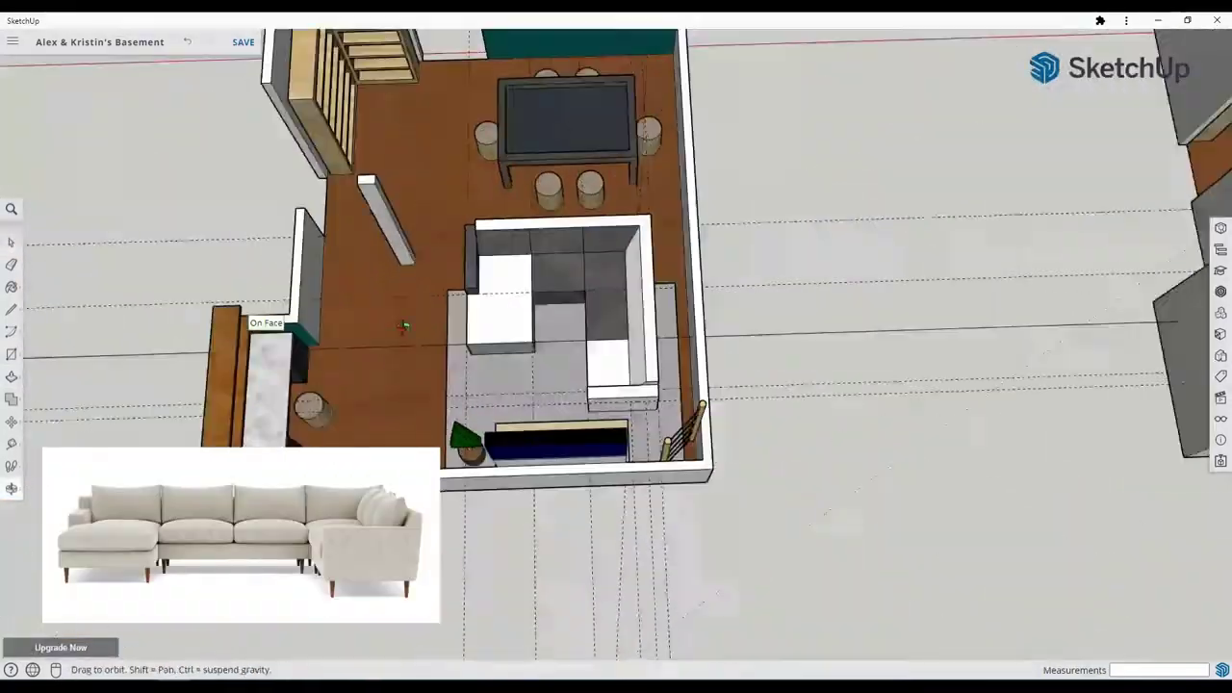
pyautogui.moveTo(405, 328); pyautogui.dragTo(690, 405)
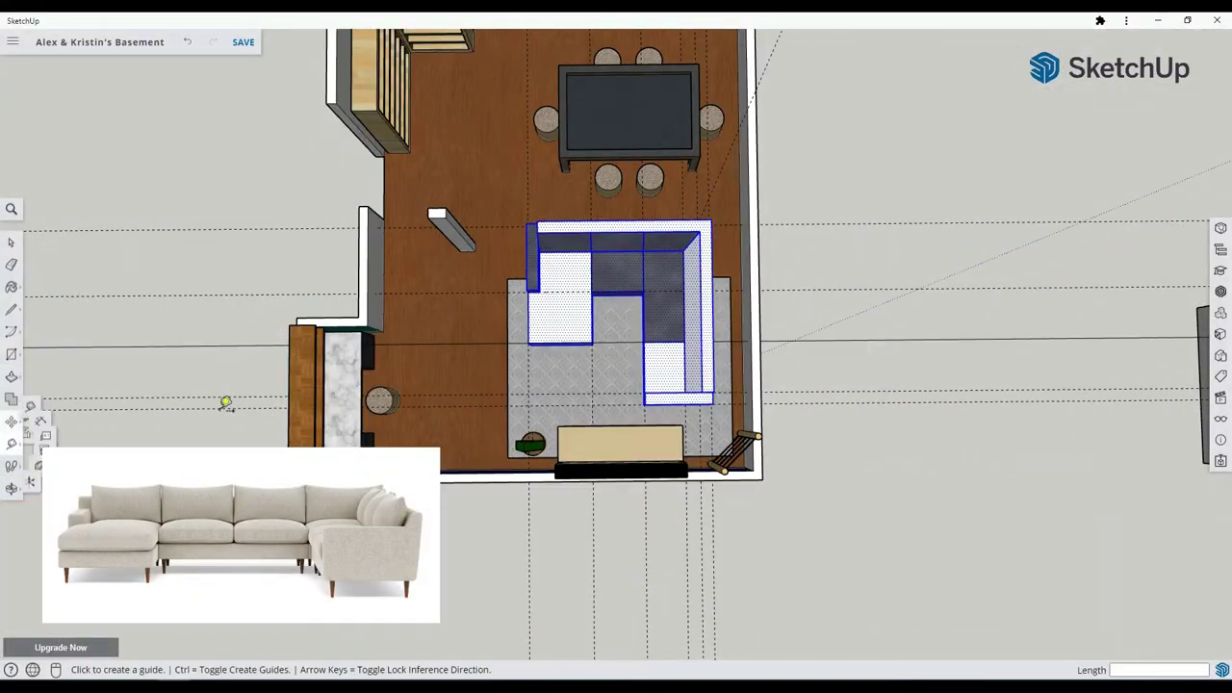
pyautogui.scroll(4, 568, 291)
pyautogui.scroll(-4, 650, 343)
pyautogui.moveTo(652, 341); pyautogui.dragTo(595, 284, button='middle')
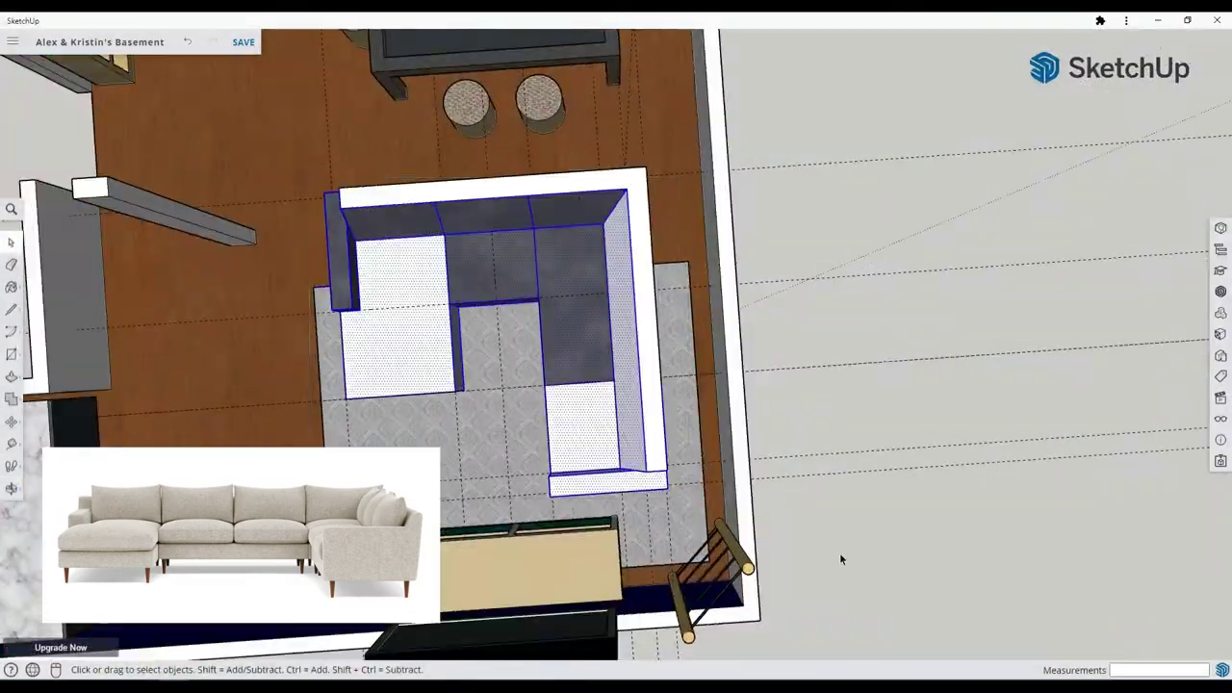
pyautogui.scroll(-3, 582, 356)
pyautogui.scroll(3, 583, 357)
pyautogui.press('m')
pyautogui.click(583, 357)
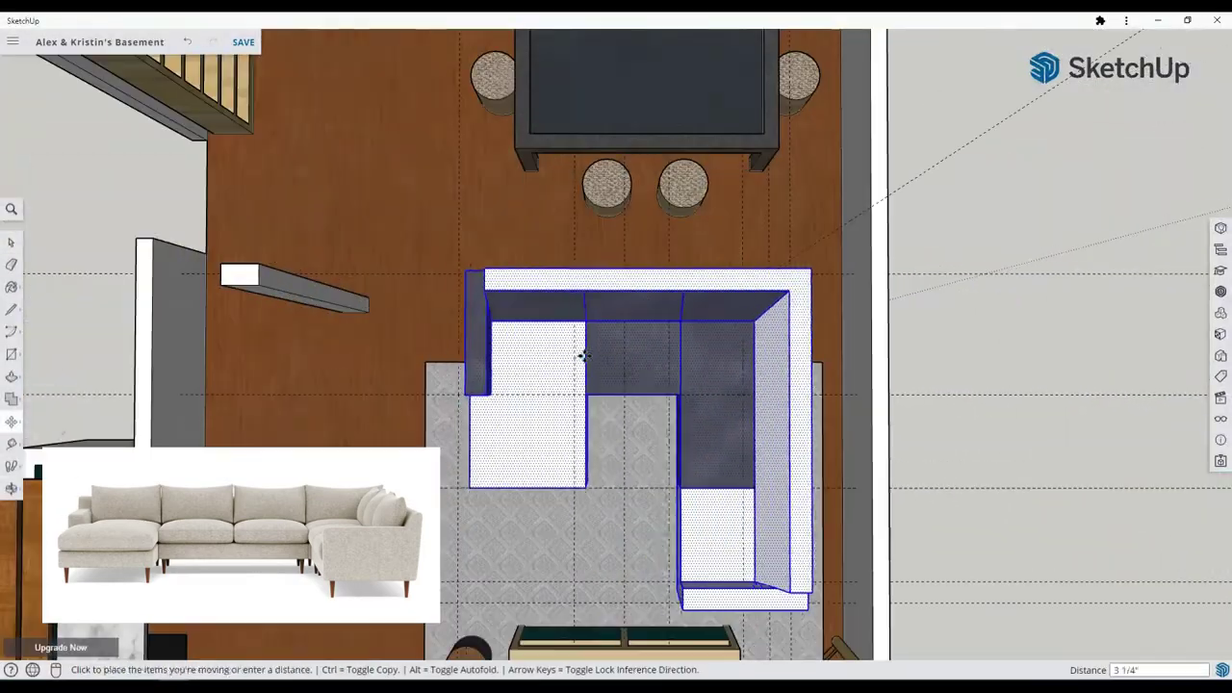
pyautogui.moveTo(582, 356); pyautogui.dragTo(773, 381, button='middle')
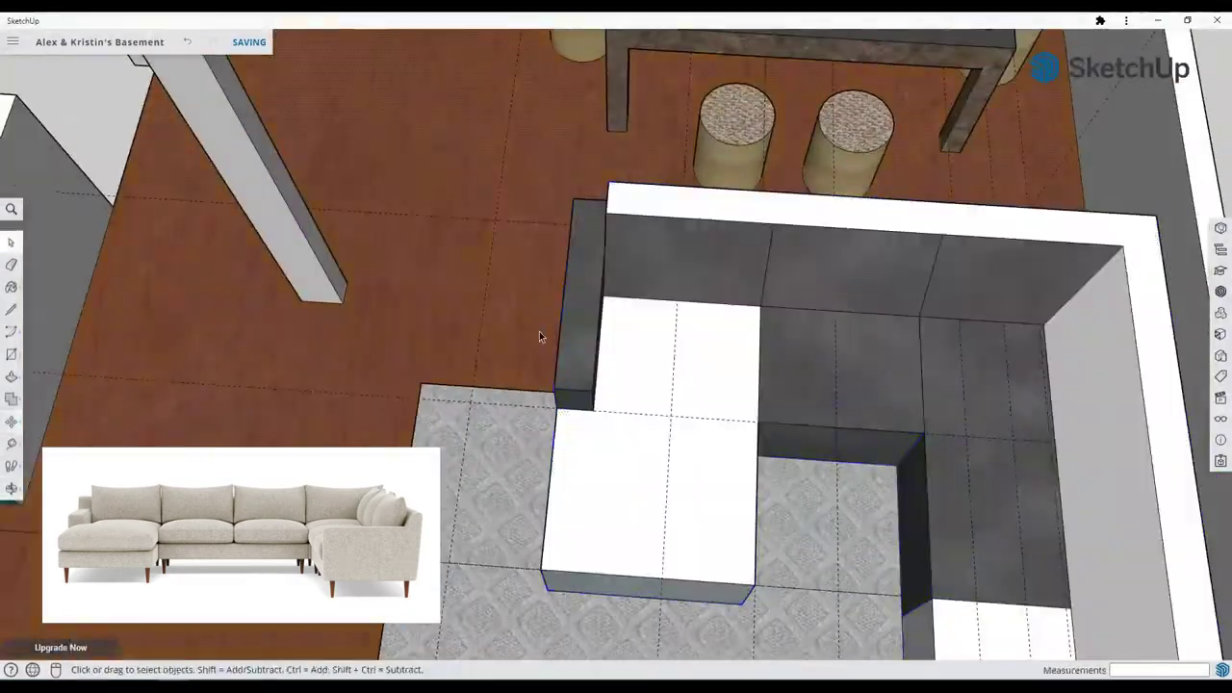
# Place a guide 3' from the chaise's inner edge to mark the width of the widened seat.
pyautogui.moveTo(602, 397); pyautogui.dragTo(602, 398, button='middle')
pyautogui.scroll(-3, 601, 398)
pyautogui.scroll(5, 602, 397)
pyautogui.press('t')
pyautogui.click(663, 399)
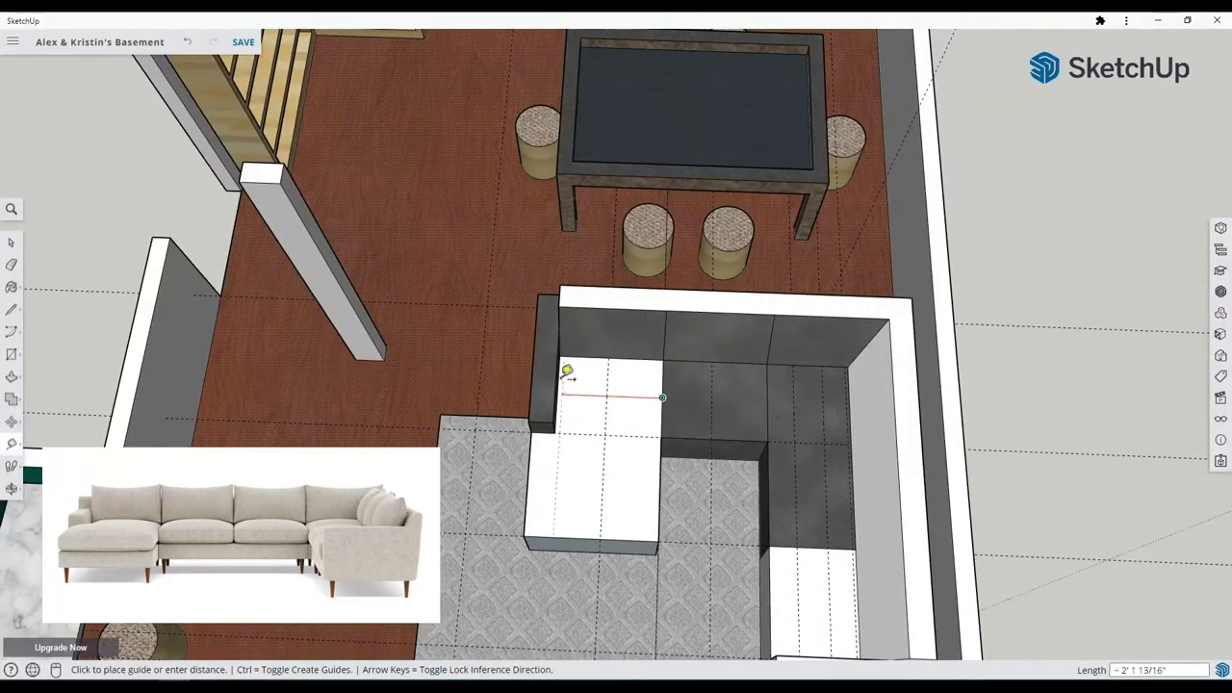
pyautogui.click(555, 433)
pyautogui.write("'3")
pyautogui.press('Return')
pyautogui.scroll(1, 613, 418)
pyautogui.click(706, 405)
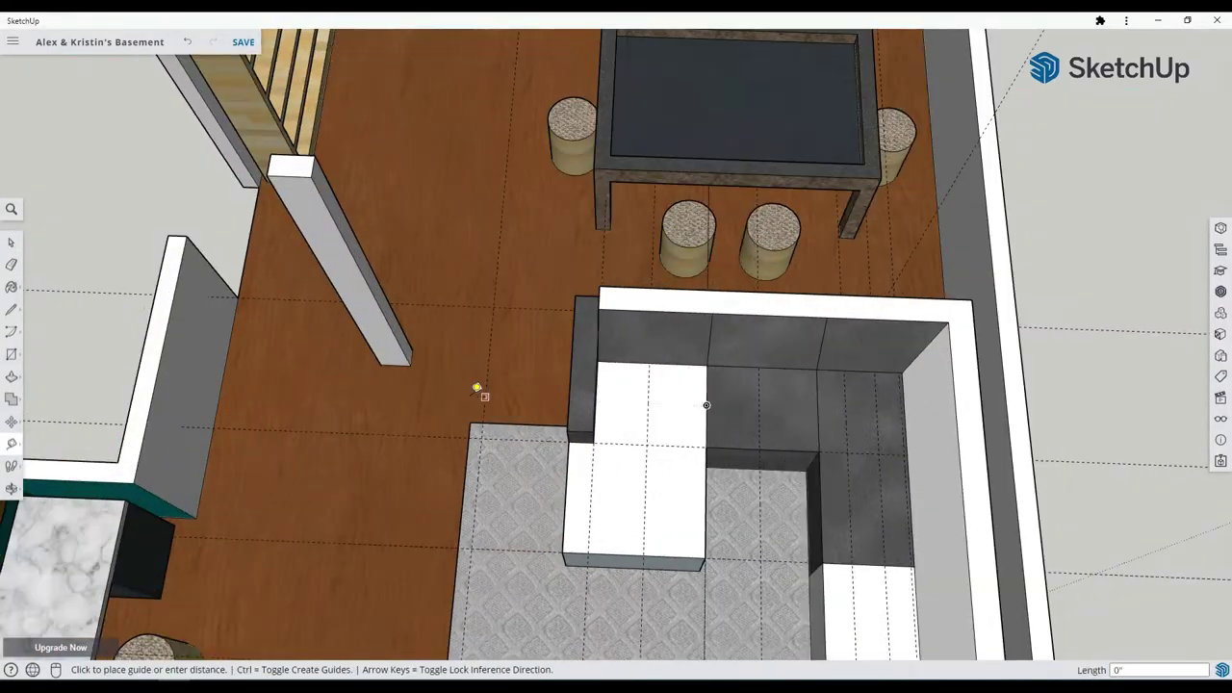
# Draw the seat extension beyond the old end armrest along the guides and delete the old armrest.
pyautogui.moveTo(457, 438); pyautogui.dragTo(588, 460, button='middle')
pyautogui.click(588, 383)
pyautogui.moveTo(588, 382); pyautogui.dragTo(3, 469, button='middle')
pyautogui.press('space')
pyautogui.click(13, 249)
pyautogui.click(631, 356)
pyautogui.press('Delete')
pyautogui.moveTo(630, 357); pyautogui.dragTo(611, 312, button='middle')
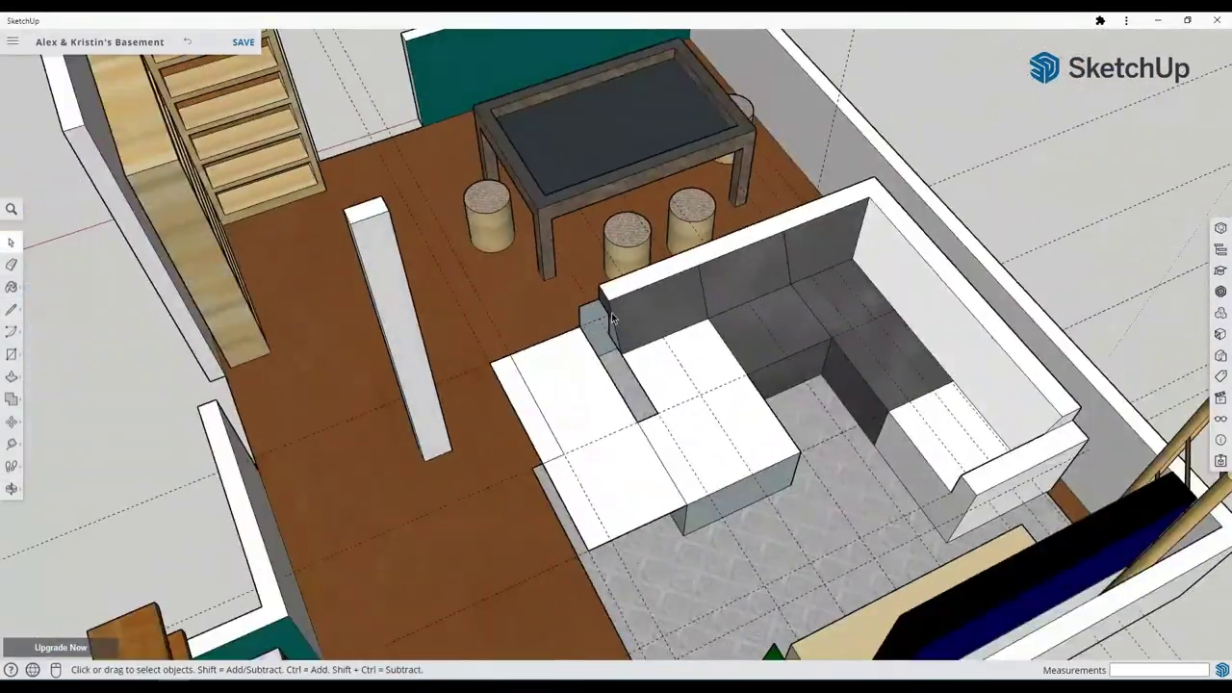
# Extend the couch's backrest along its existing line across the width of the added seat.
pyautogui.click(589, 272)
pyautogui.click(418, 341)
pyautogui.moveTo(418, 341); pyautogui.dragTo(297, 396, button='middle')
pyautogui.click(11, 243)
pyautogui.click(12, 310)
pyautogui.click(598, 310)
pyautogui.moveTo(409, 365)
pyautogui.mouseDown(button='middle')
pyautogui.moveTo(745, 404)
pyautogui.moveTo(472, 361)
pyautogui.moveTo(385, 293)
pyautogui.moveTo(387, 344)
pyautogui.moveTo(435, 317)
pyautogui.mouseUp(button='middle')
pyautogui.click(418, 320)
pyautogui.click(414, 294)
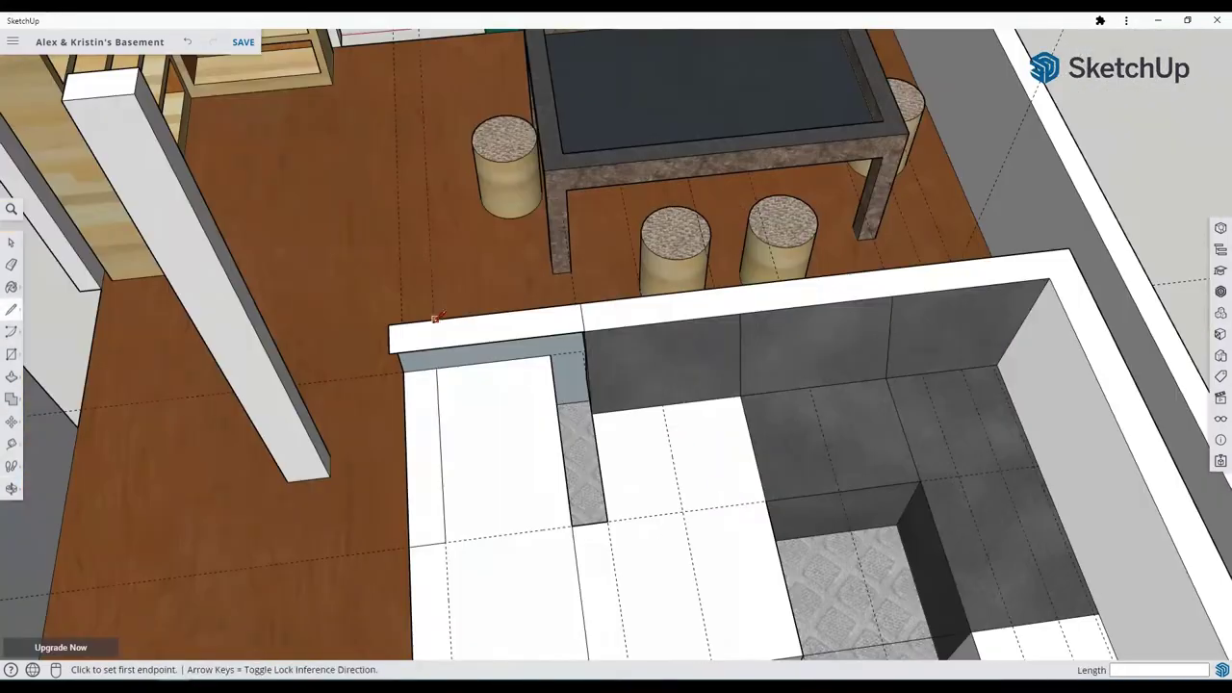
# Close the backrest face behind the added seat and raise a new armrest along the seat's outer edge.
pyautogui.moveTo(394, 352); pyautogui.dragTo(610, 408, button='middle')
pyautogui.press('l')
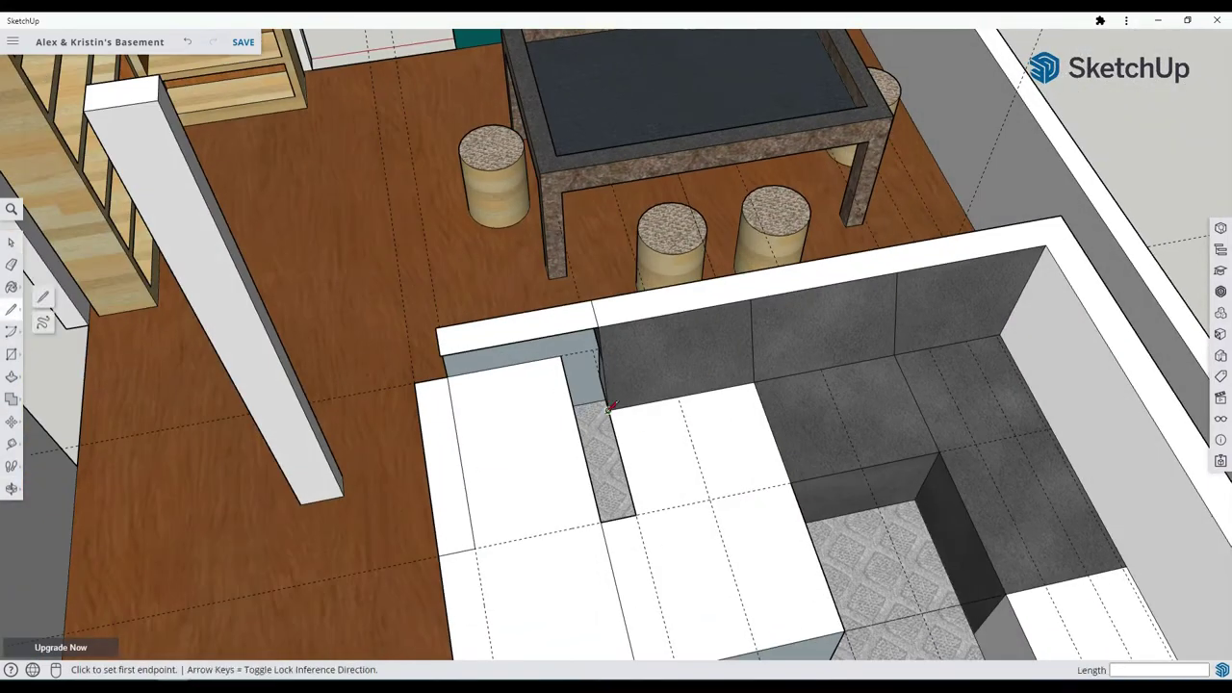
pyautogui.moveTo(446, 362); pyautogui.dragTo(482, 404, button='middle')
pyautogui.press('p')
pyautogui.click(495, 517)
pyautogui.click(493, 476)
pyautogui.moveTo(493, 477); pyautogui.dragTo(583, 370, button='middle')
# Draw lines to close the outer side below the new armrest and the front of the extended chaise.
pyautogui.press('l')
pyautogui.click(584, 421)
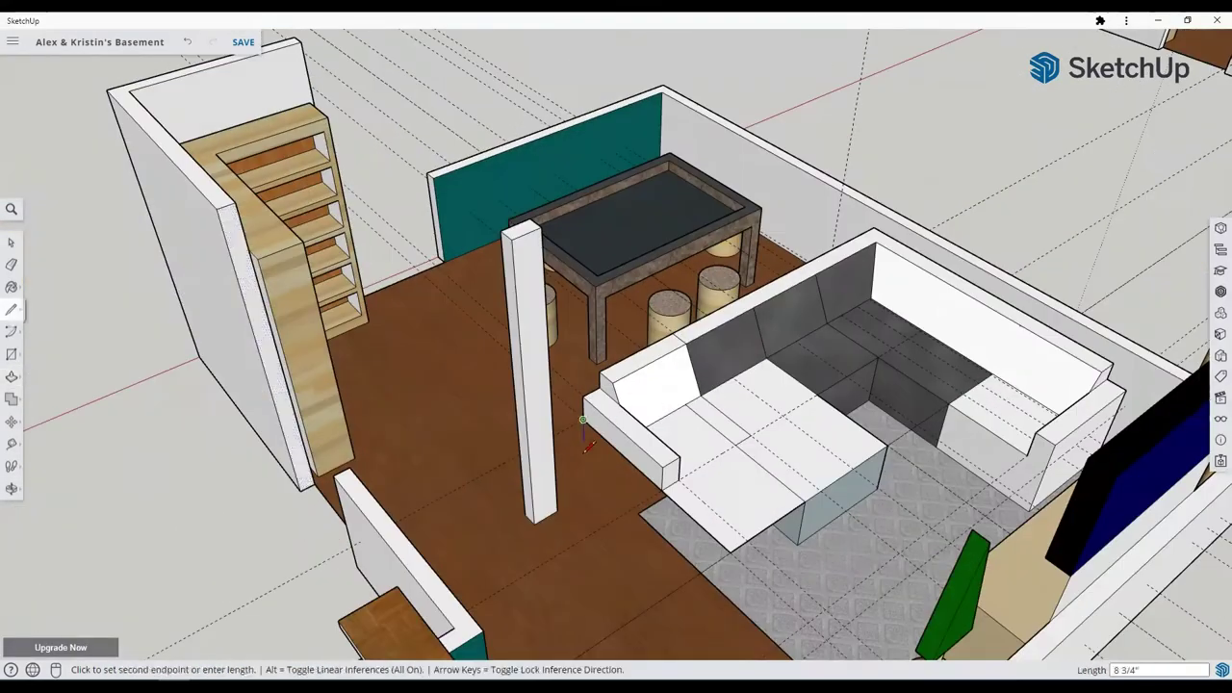
pyautogui.click(725, 596)
pyautogui.press('space')
pyautogui.click(661, 490)
pyautogui.moveTo(663, 493); pyautogui.dragTo(607, 469, button='middle')
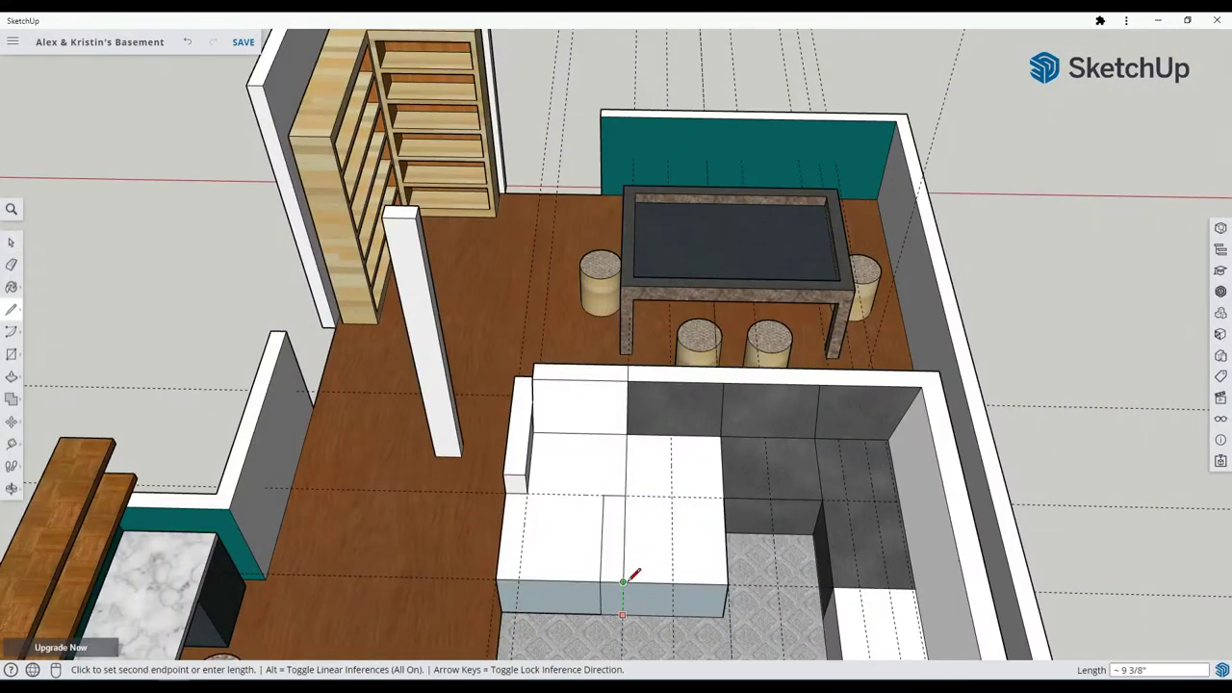
# Delete the surplus faces and edges of the old chaise beside the shifted one.
pyautogui.moveTo(708, 623); pyautogui.dragTo(438, 557, button='middle')
pyautogui.press('l')
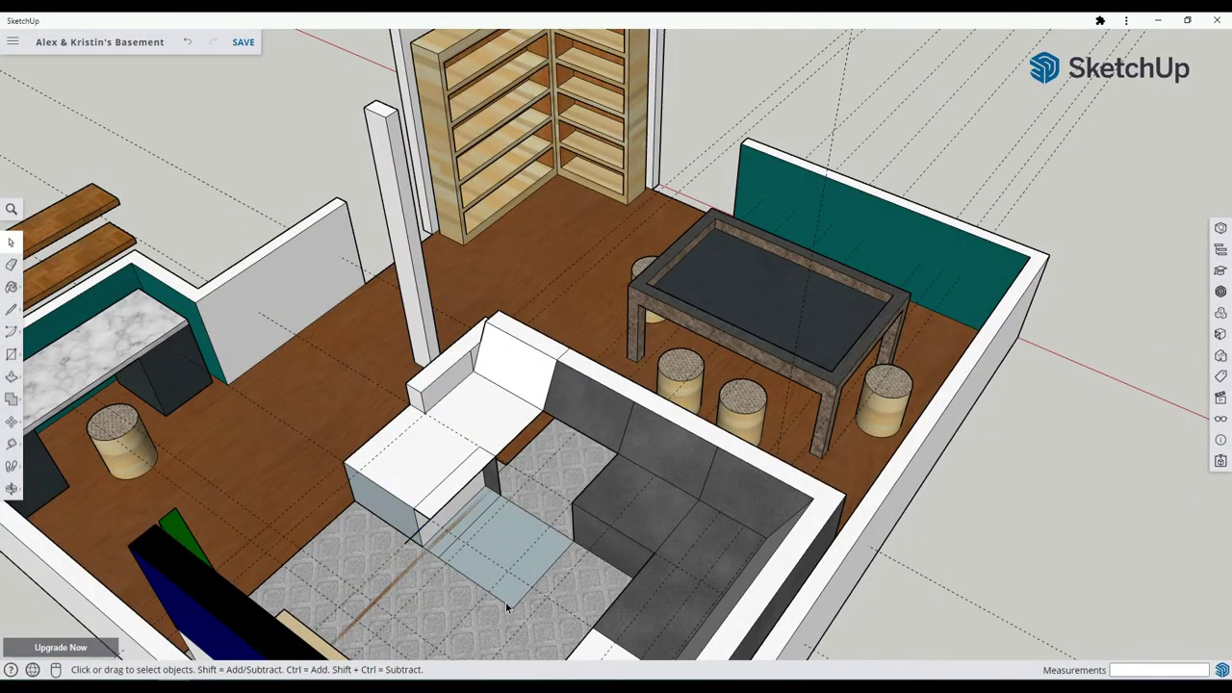
pyautogui.press('l')
pyautogui.moveTo(507, 609); pyautogui.dragTo(686, 527, button='middle')
pyautogui.press('space')
pyautogui.click(420, 484)
pyautogui.press('Delete')
# Redraw the edges of the regular-depth seat between the shifted chaise and the gray cushions.
pyautogui.moveTo(410, 515); pyautogui.dragTo(617, 587, button='middle')
pyautogui.click(12, 309)
pyautogui.click(502, 599)
pyautogui.click(628, 586)
# Close the open lower part of the couch's back with a line and clear the extra dividing edges.
pyautogui.click(11, 244)
pyautogui.moveTo(646, 371); pyautogui.dragTo(478, 404, button='middle')
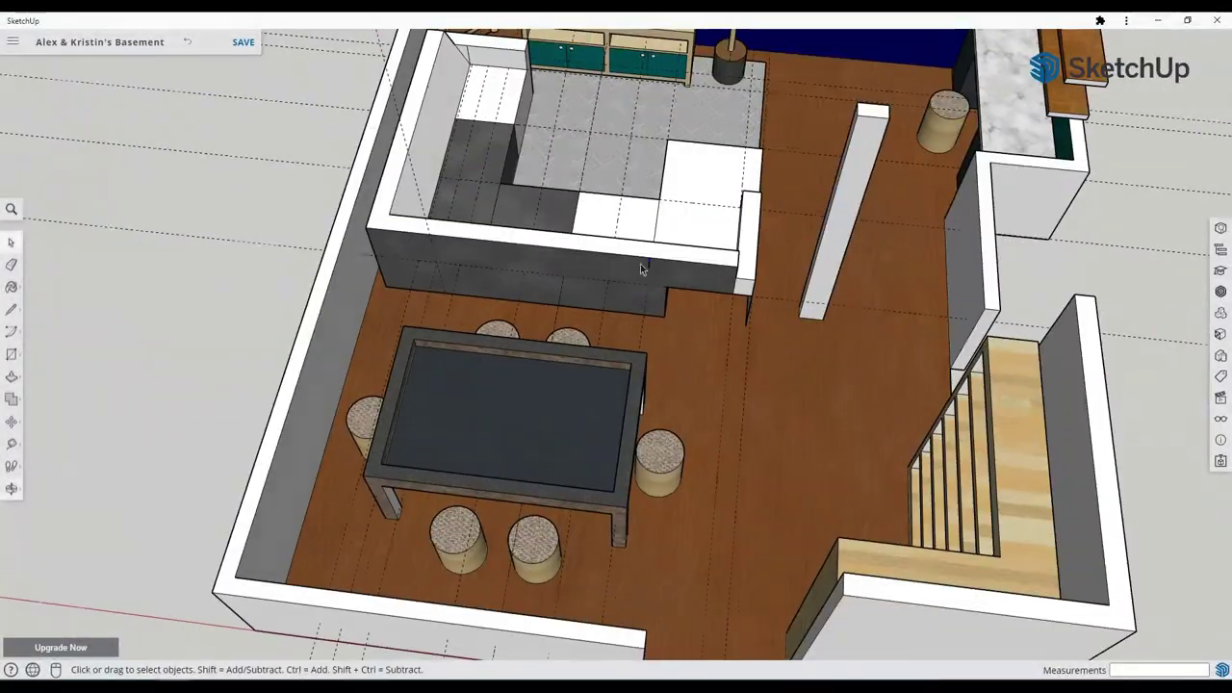
pyautogui.press('l')
pyautogui.press('space')
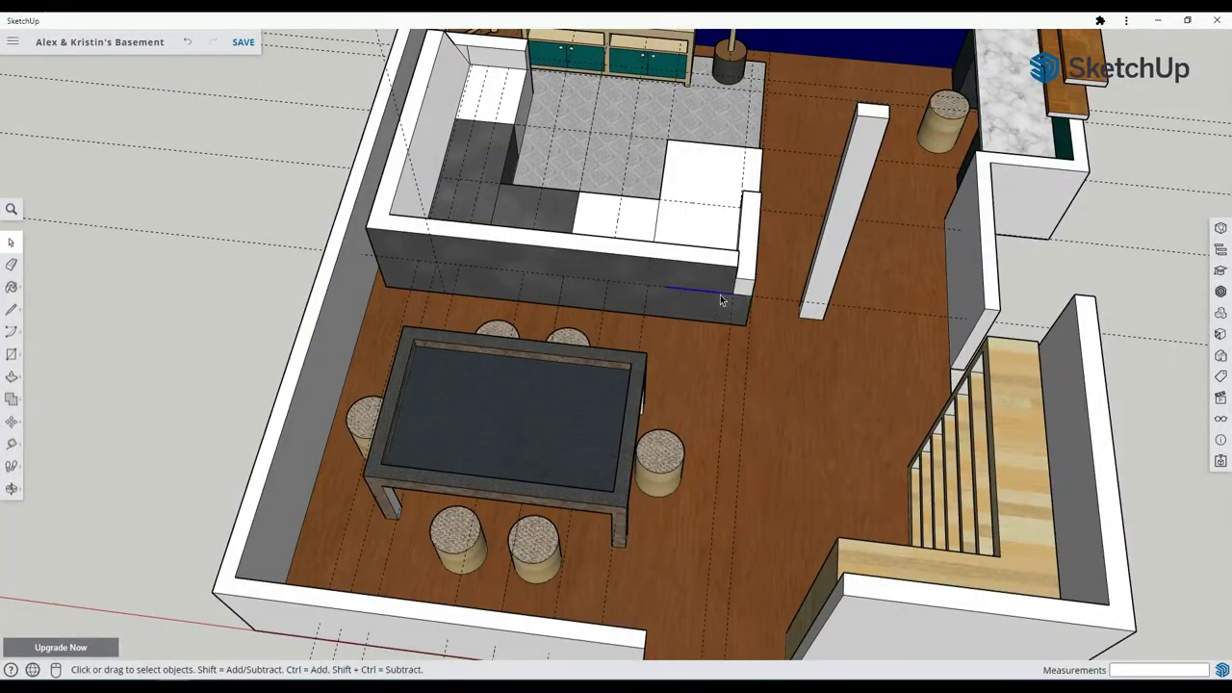
pyautogui.moveTo(723, 303); pyautogui.dragTo(694, 278, button='middle')
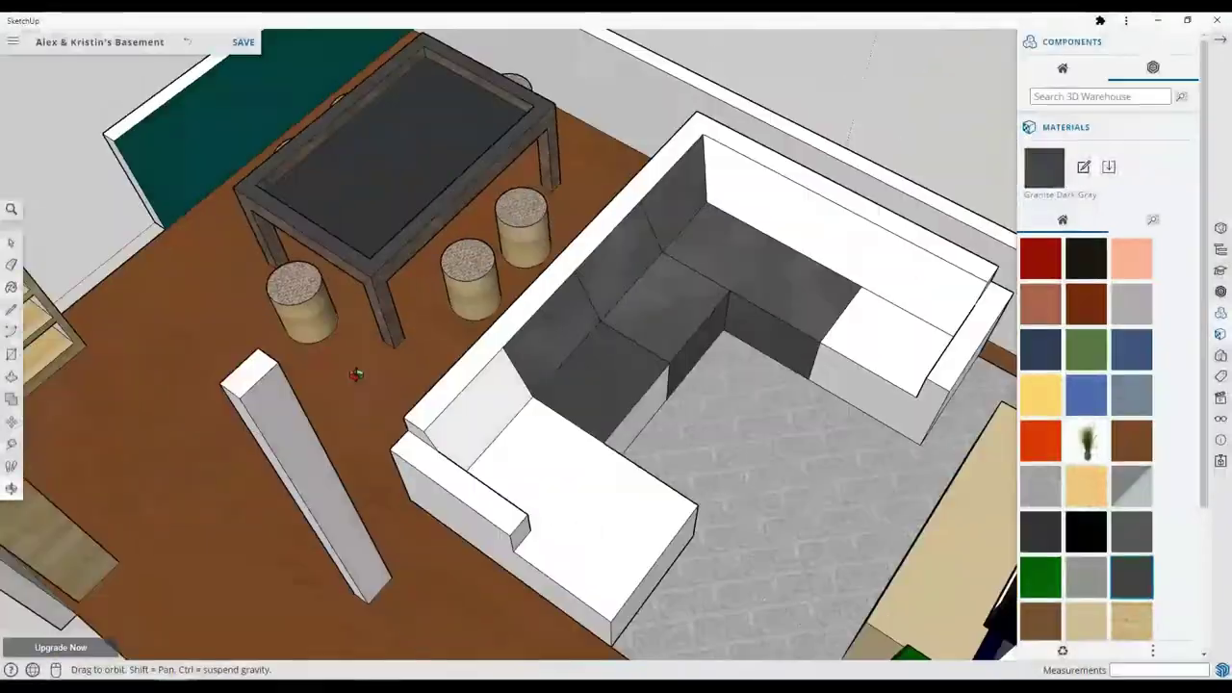
# Paint the whole sectional with Suede Dark Gray from the Carpet, Fabrics, Leathers, Textiles and Wallpaper materials.
pyautogui.click(1153, 220)
pyautogui.scroll(-3, 1094, 293)
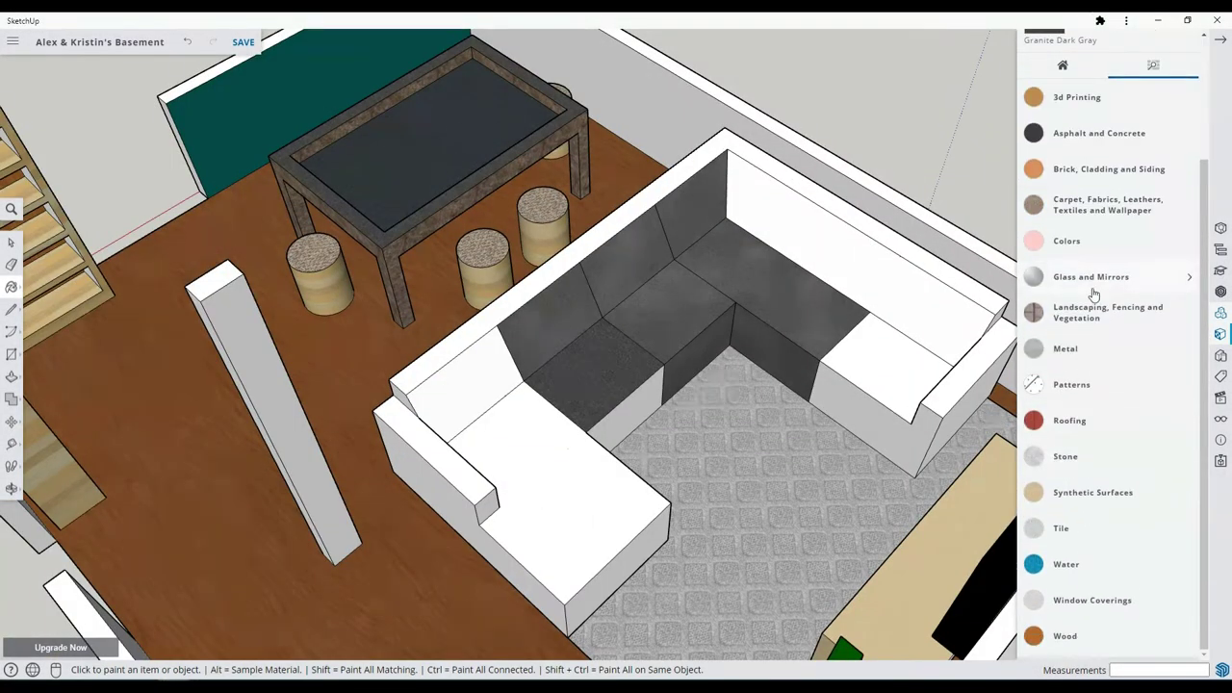
pyautogui.click(1103, 493)
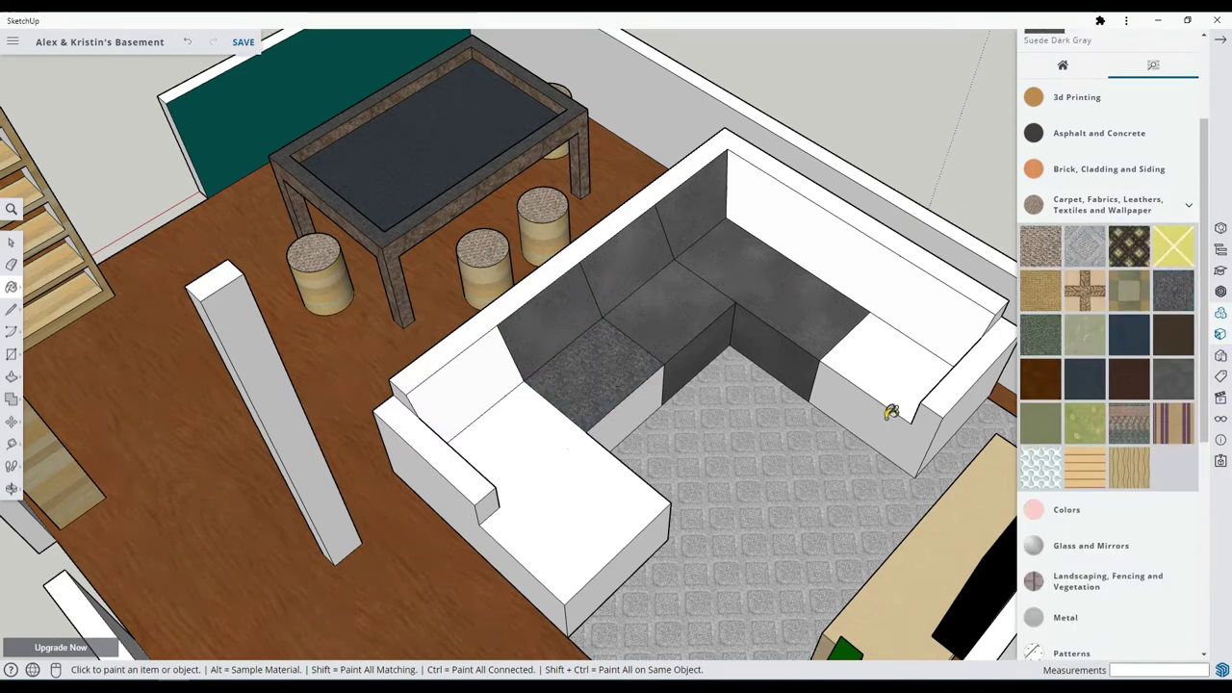
pyautogui.click(406, 388)
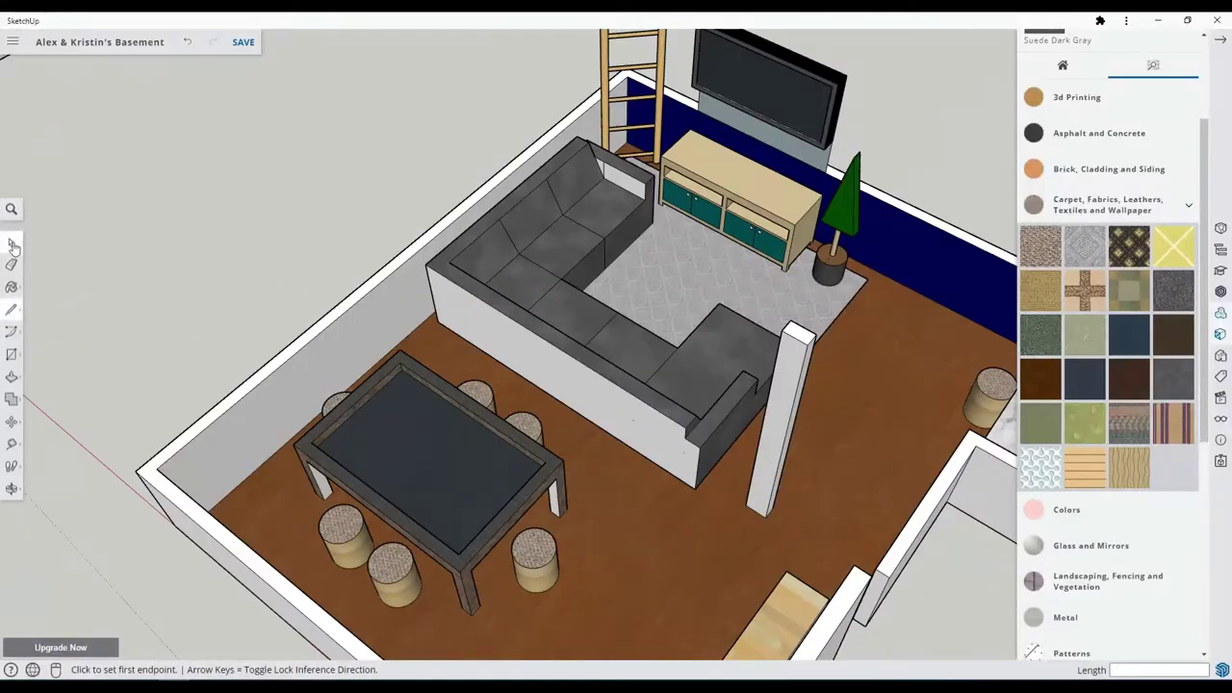
pyautogui.press('b')
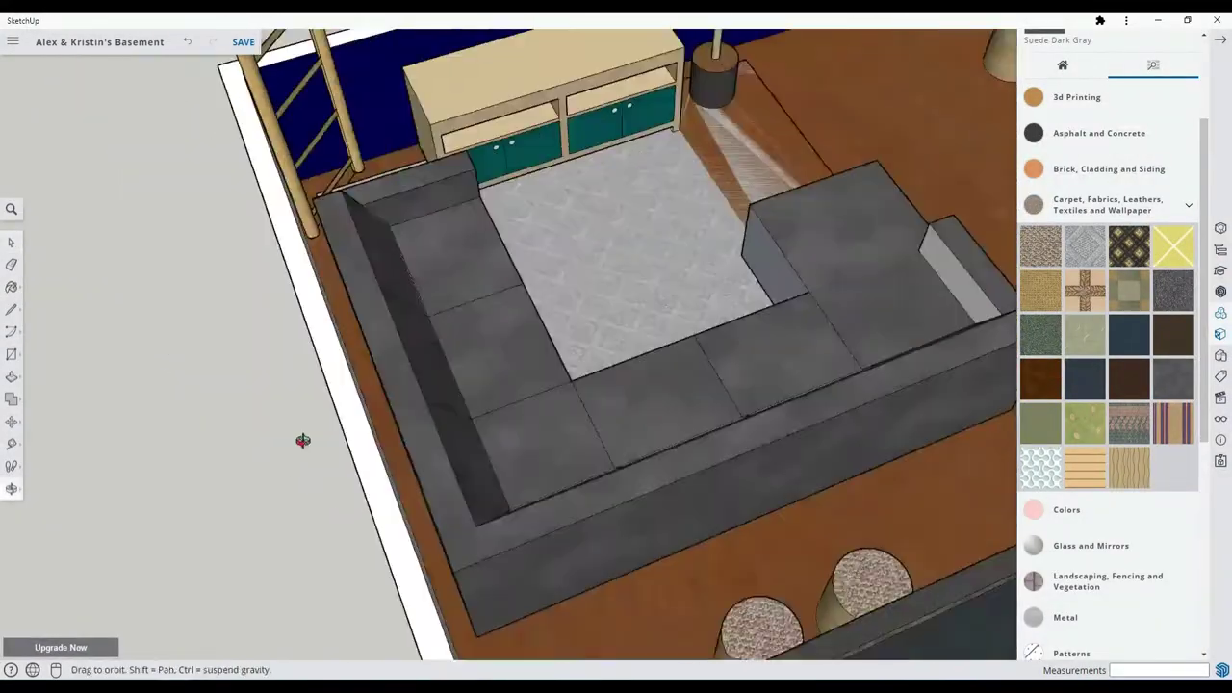
# Raise the basement walls by 5' and open the Colors materials for the unpainted wall area above the television.
pyautogui.press('p')
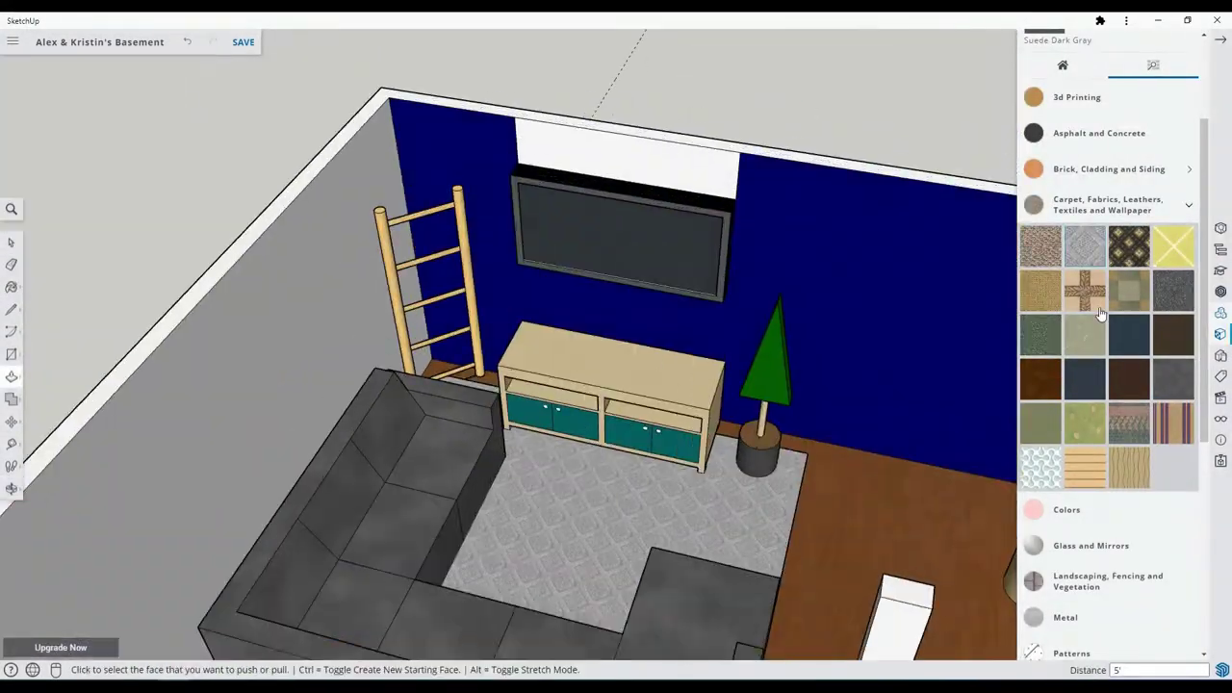
pyautogui.click(1067, 510)
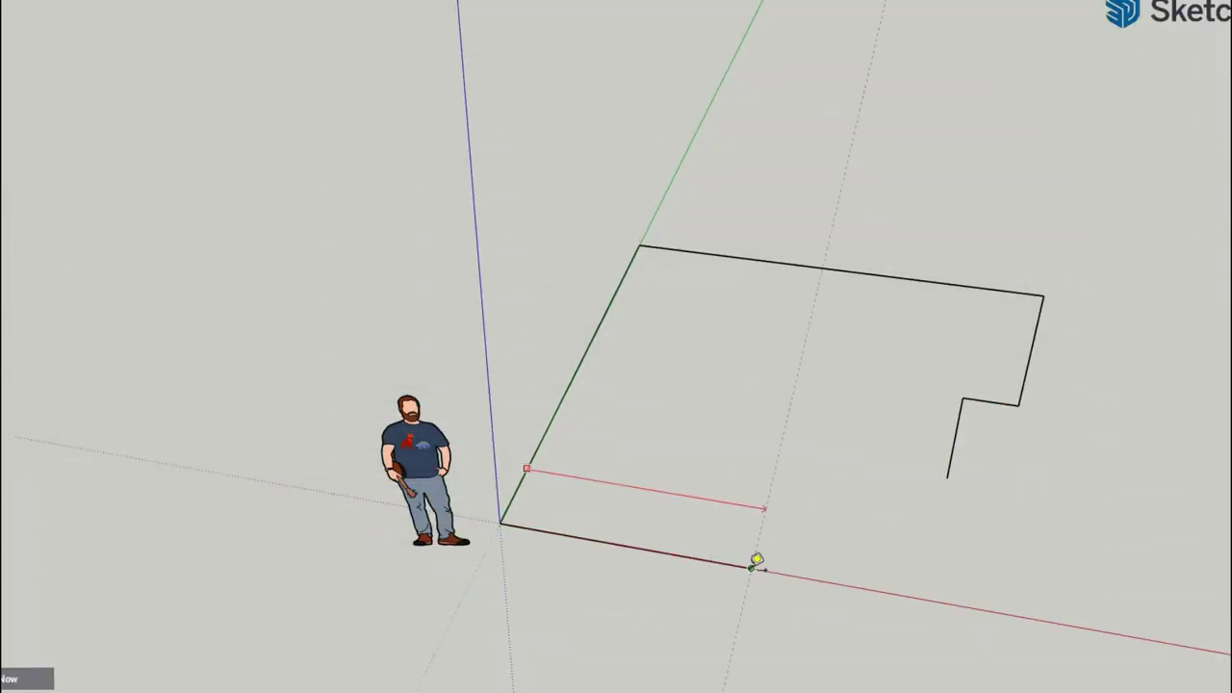
# Place a second parallel guide across the room outline and draw lines along its open front side.
pyautogui.click(751, 568)
pyautogui.click(853, 569)
pyautogui.click(947, 479)
pyautogui.moveTo(1006, 510); pyautogui.dragTo(1001, 498, button='middle')
pyautogui.click(911, 401)
pyautogui.click(869, 447)
pyautogui.click(817, 429)
pyautogui.moveTo(794, 470); pyautogui.dragTo(530, 546, button='middle')
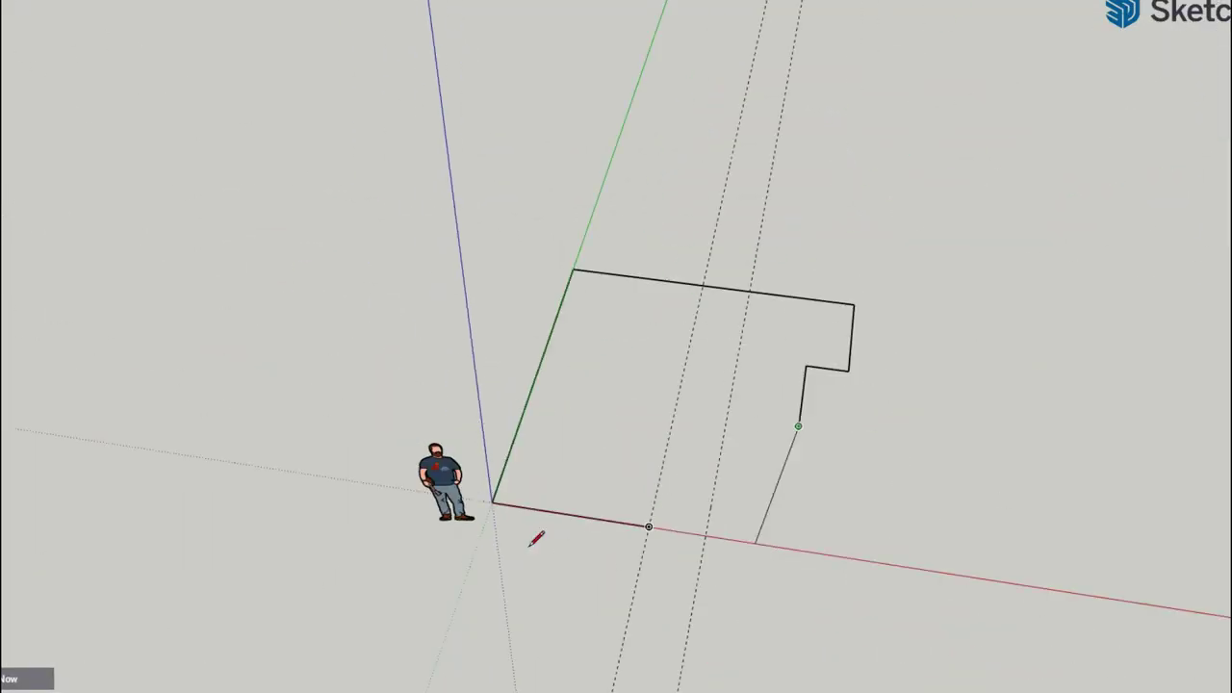
pyautogui.press('Escape')
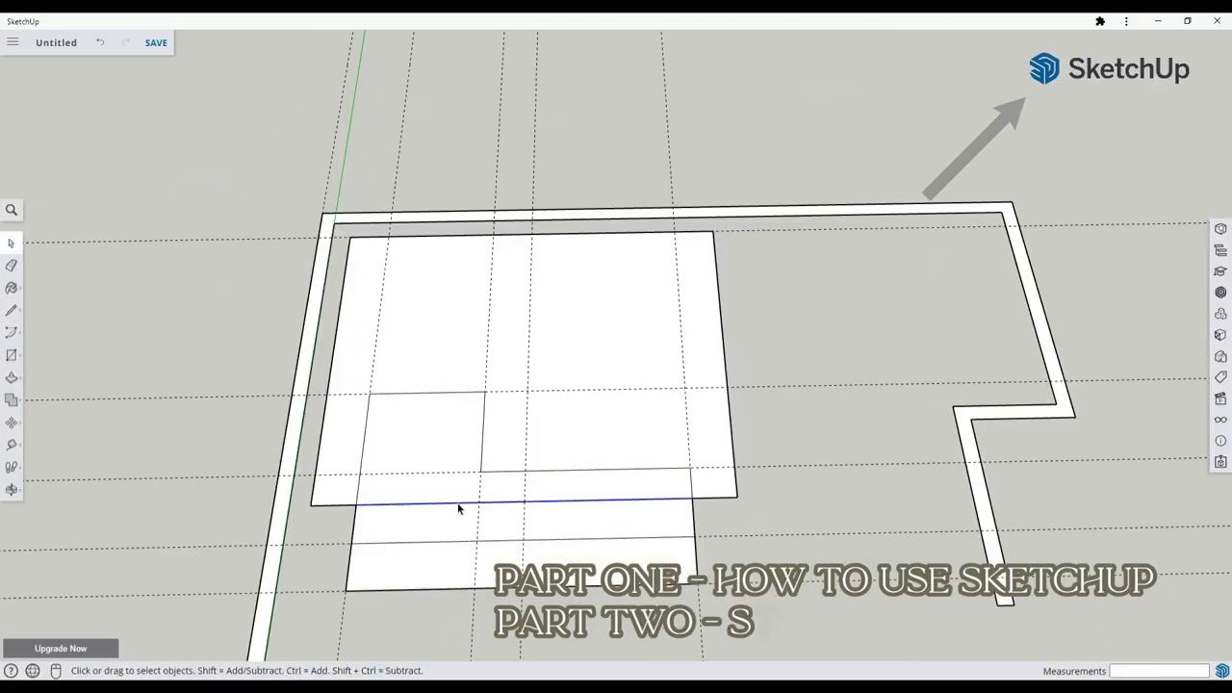
pyautogui.press('l')
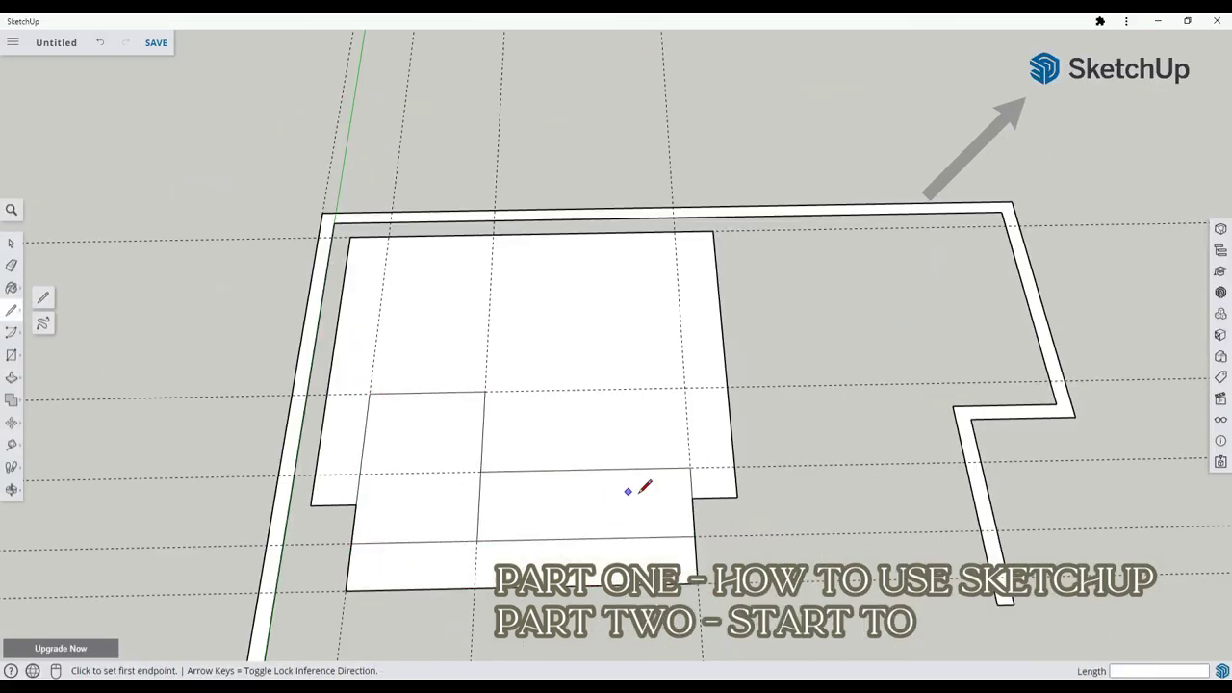
pyautogui.scroll(-3, 600, 511)
pyautogui.press('p')
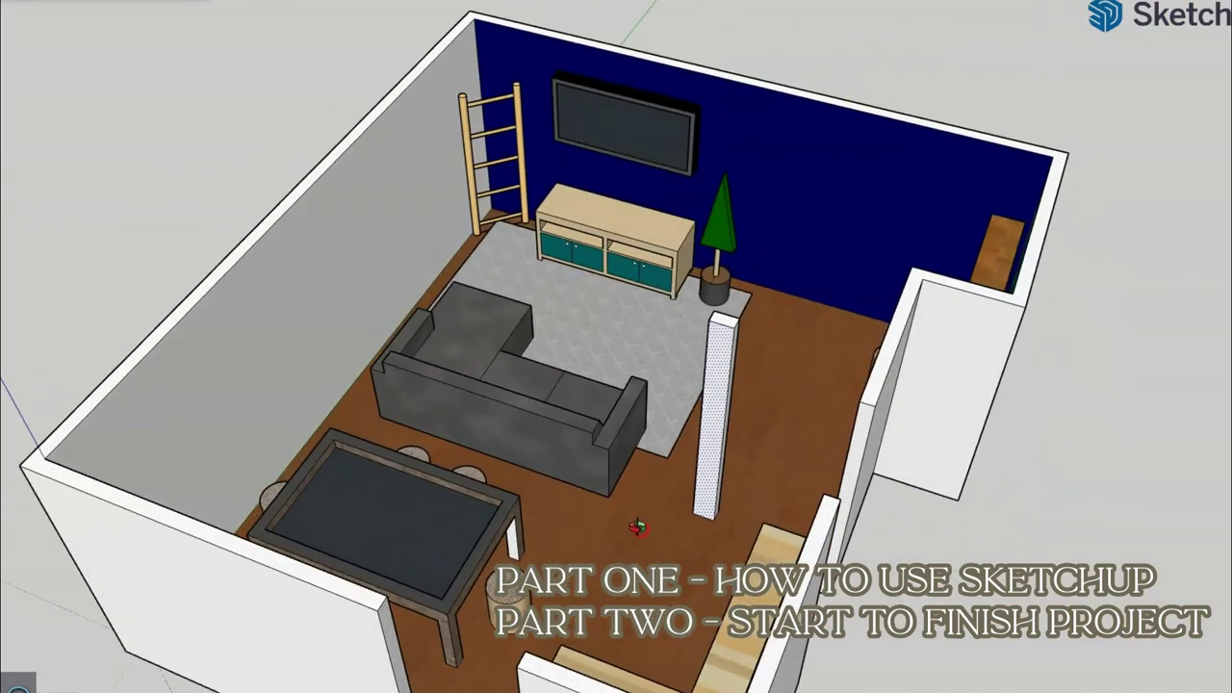
pyautogui.moveTo(637, 527)
pyautogui.mouseDown(button='middle')
pyautogui.moveTo(776, 505)
pyautogui.moveTo(604, 501)
pyautogui.mouseUp(button='middle')
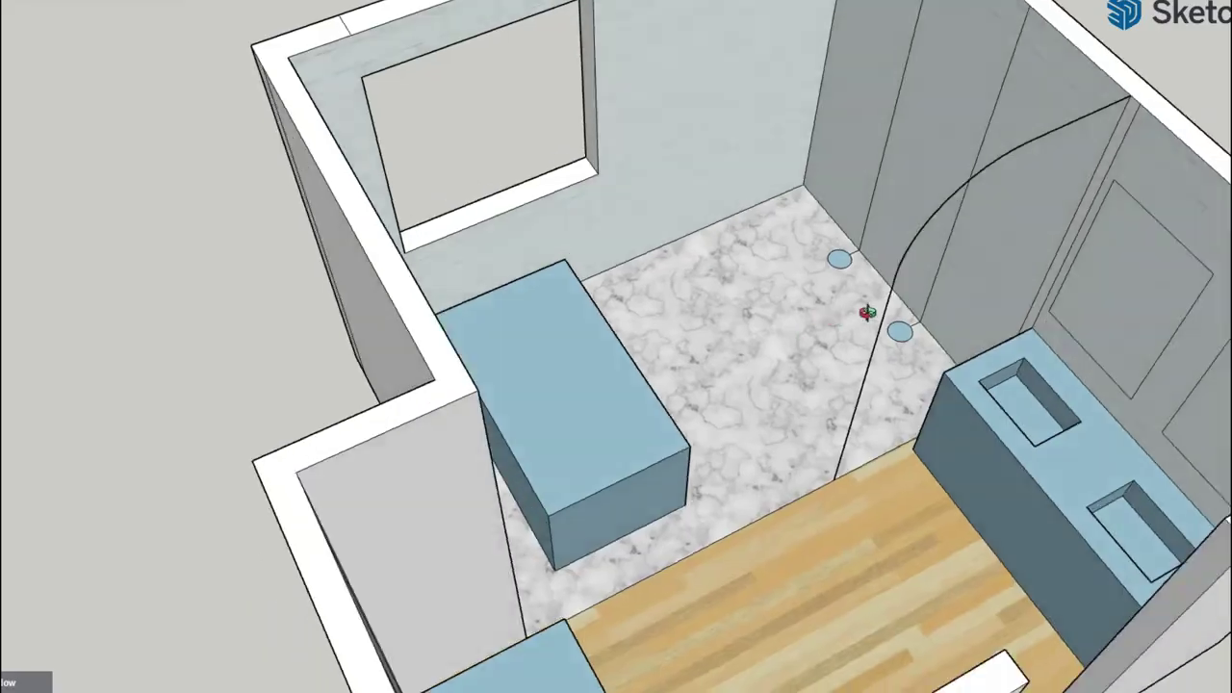
pyautogui.moveTo(861, 311); pyautogui.dragTo(565, 468, button='middle')
pyautogui.scroll(3, 1022, 325)
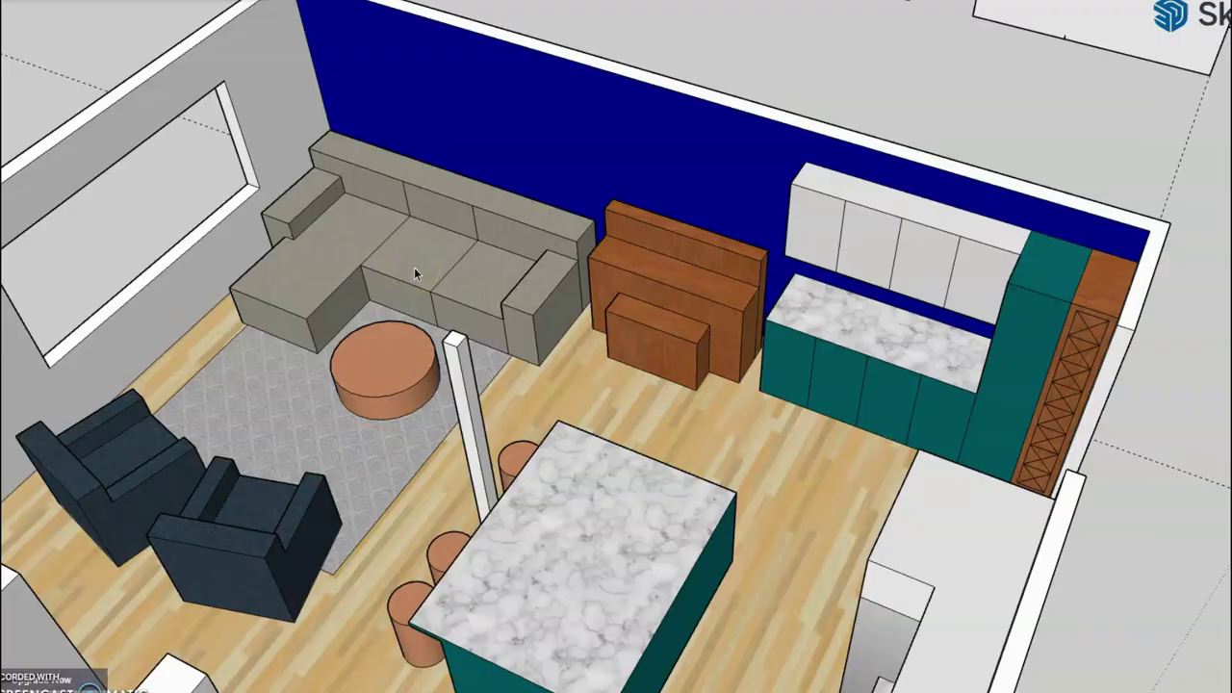